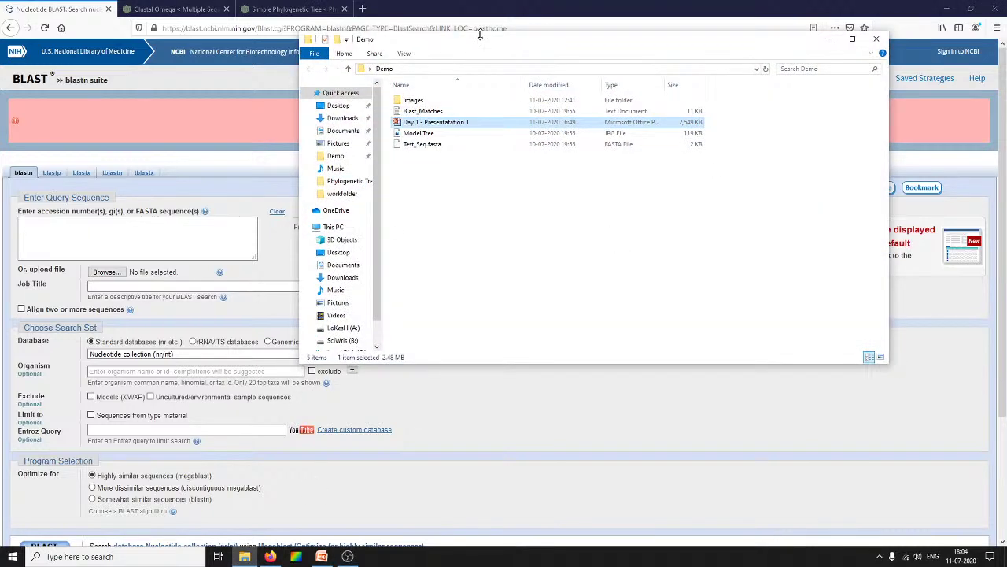
Move the Demo folder window aside and bring up the app choice for opening Test_Seq.fasta.
{"action": "left_click_drag", "start_coordinate": [489, 39], "coordinate": [603, 72]}
{"action": "left_click", "coordinate": [562, 269]}
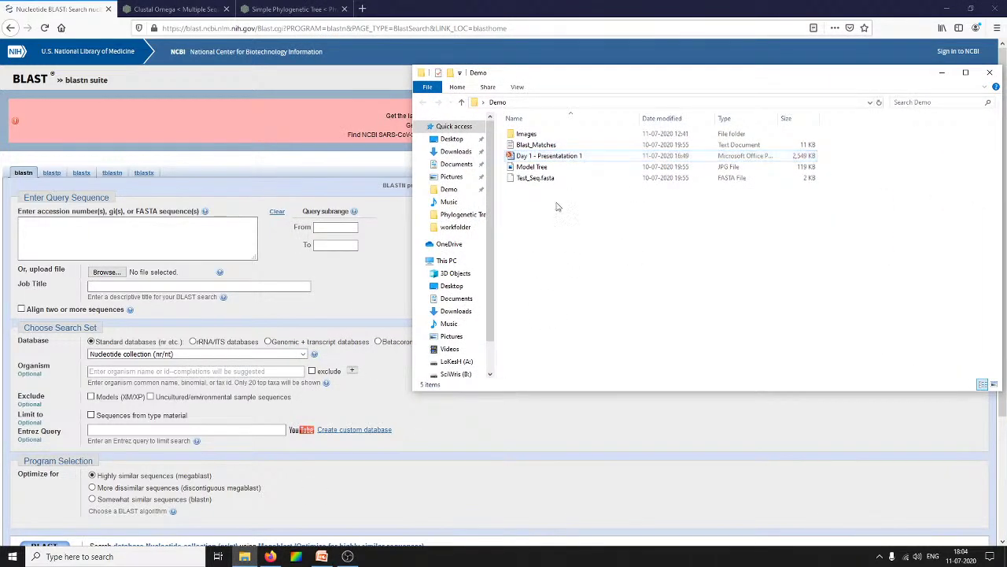
{"action": "left_click", "coordinate": [575, 146]}
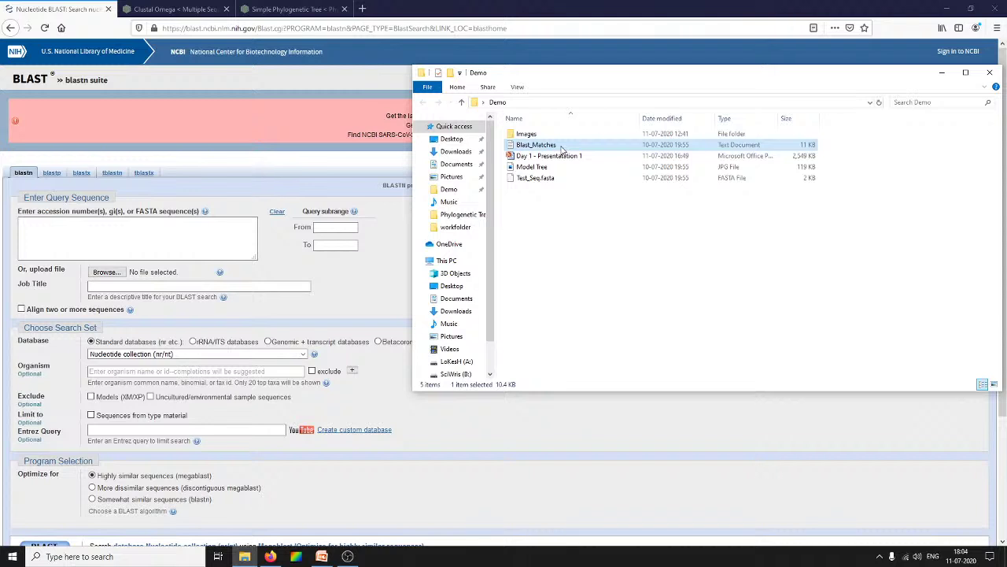
{"action": "left_click", "coordinate": [543, 178]}
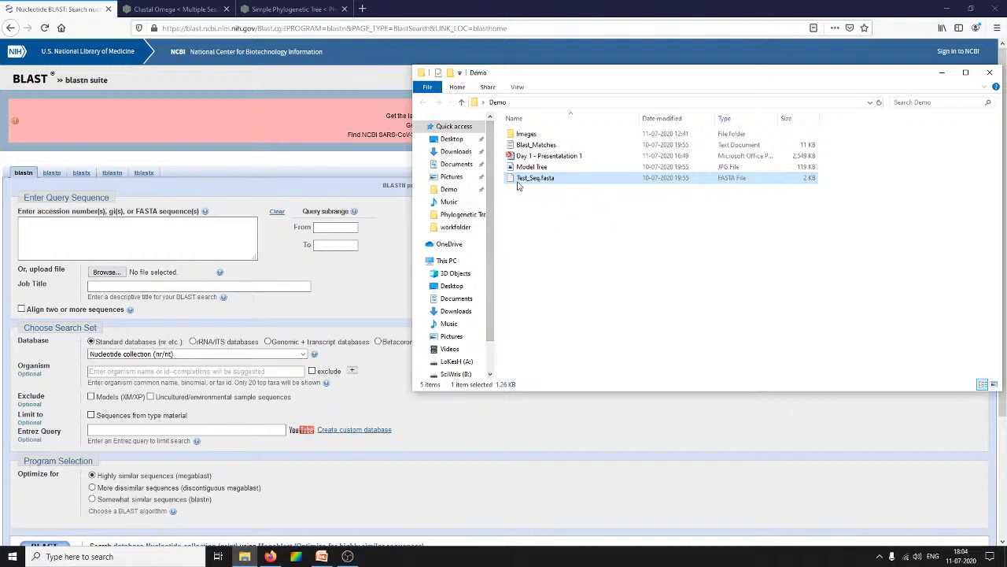
{"action": "double_click", "coordinate": [573, 179]}
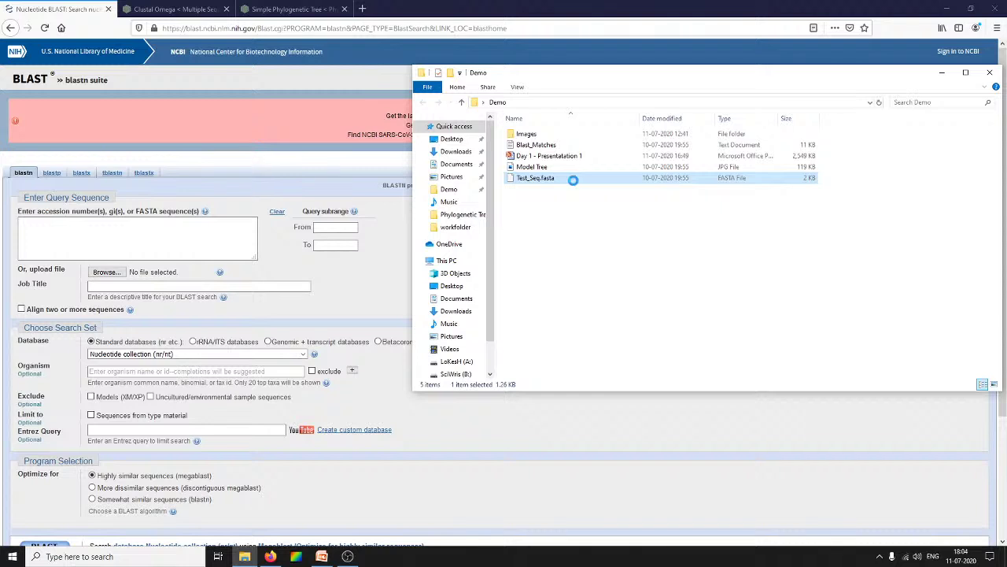
{"action": "right_click", "coordinate": [573, 179]}
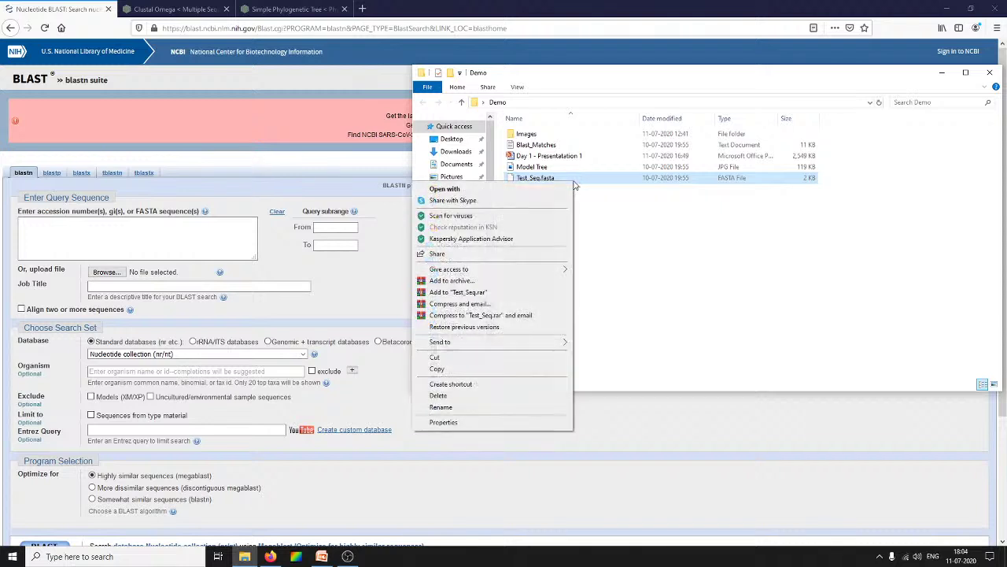
{"action": "left_click", "coordinate": [531, 193]}
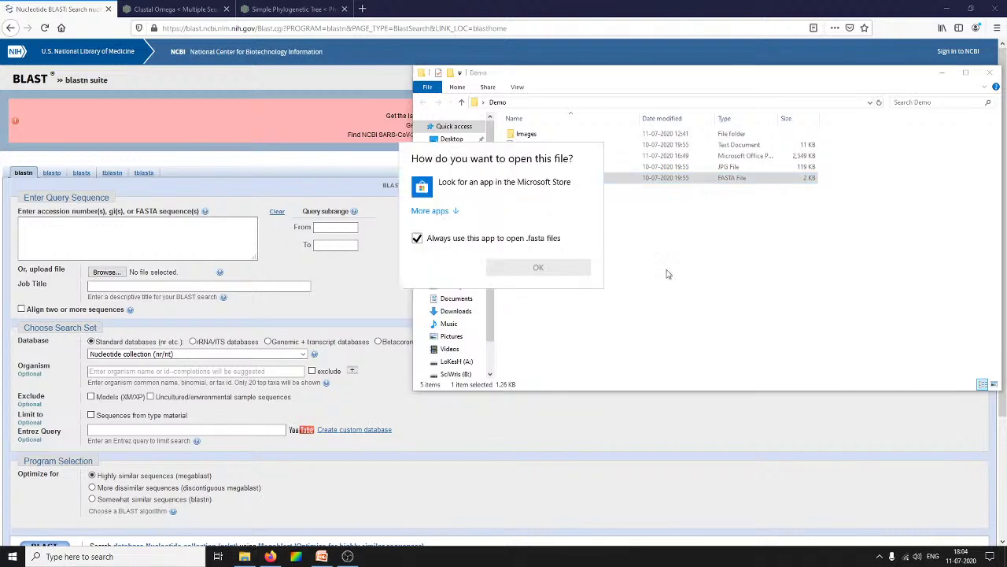
Open the FASTA file in Notepad and set Notepad as the default app for .fasta files.
{"action": "left_click", "coordinate": [418, 239]}
{"action": "left_click", "coordinate": [432, 211]}
{"action": "scroll", "coordinate": [474, 240], "scroll_direction": "down", "scroll_amount": 3}
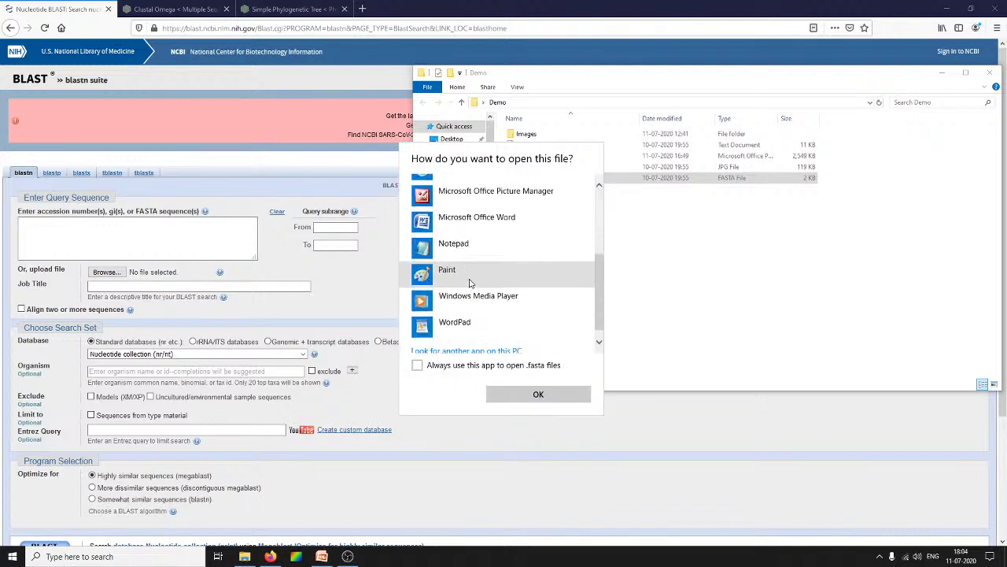
{"action": "left_click", "coordinate": [475, 240]}
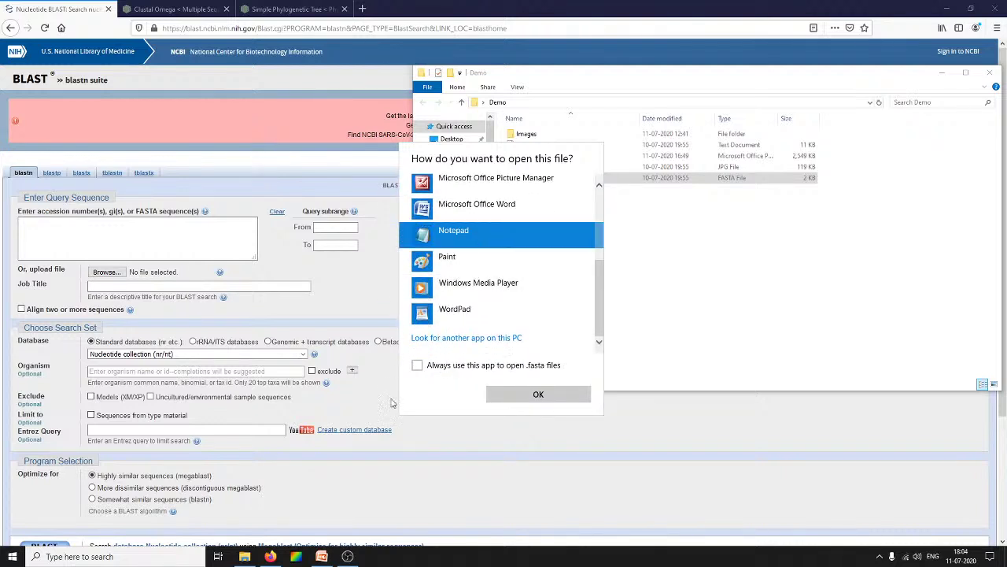
{"action": "left_click", "coordinate": [418, 366]}
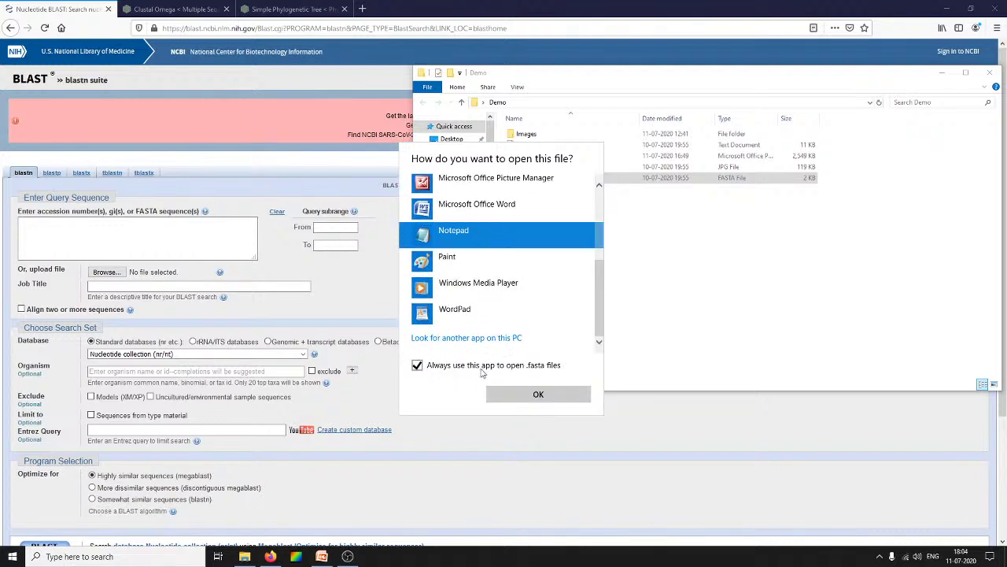
{"action": "left_click", "coordinate": [539, 395]}
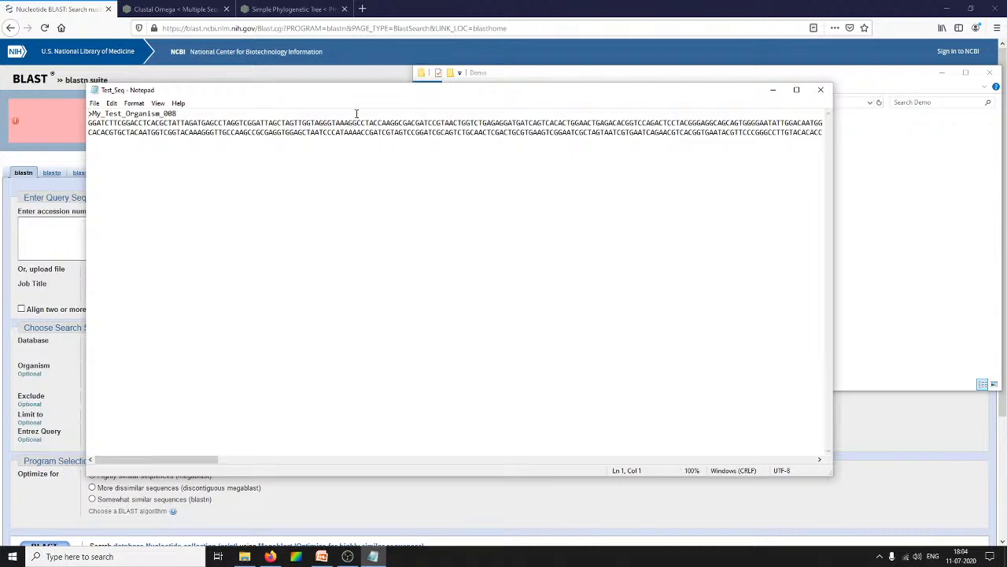
Reposition the Notepad window over the BLAST page and make it narrower.
{"action": "left_click_drag", "start_coordinate": [354, 101], "coordinate": [493, 117]}
{"action": "left_click", "coordinate": [273, 119]}
{"action": "left_click", "coordinate": [350, 184]}
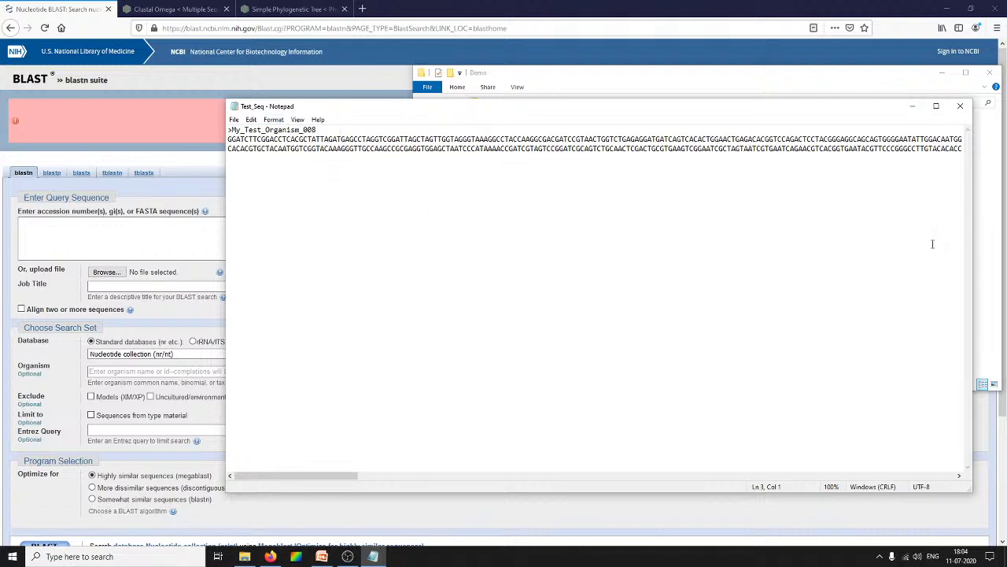
{"action": "left_click_drag", "start_coordinate": [974, 245], "coordinate": [785, 255]}
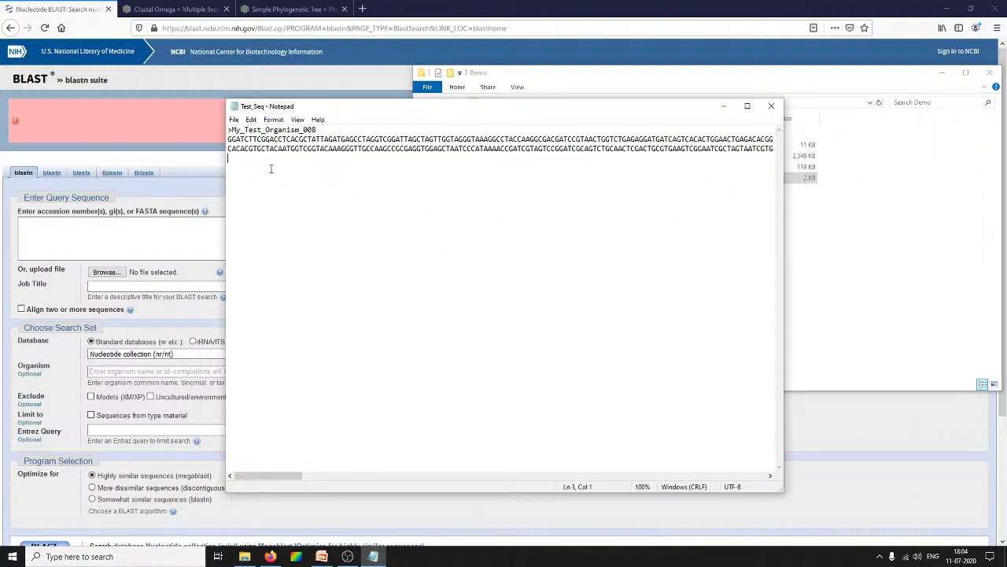
Remove the empty line after the sequence in Test_Seq and check along the length of the sequence lines.
{"action": "left_click", "coordinate": [229, 154]}
{"action": "key", "text": "BackSpace"}
{"action": "left_click_drag", "start_coordinate": [728, 475], "coordinate": [161, 495]}
{"action": "left_click_drag", "start_coordinate": [725, 477], "coordinate": [247, 450]}
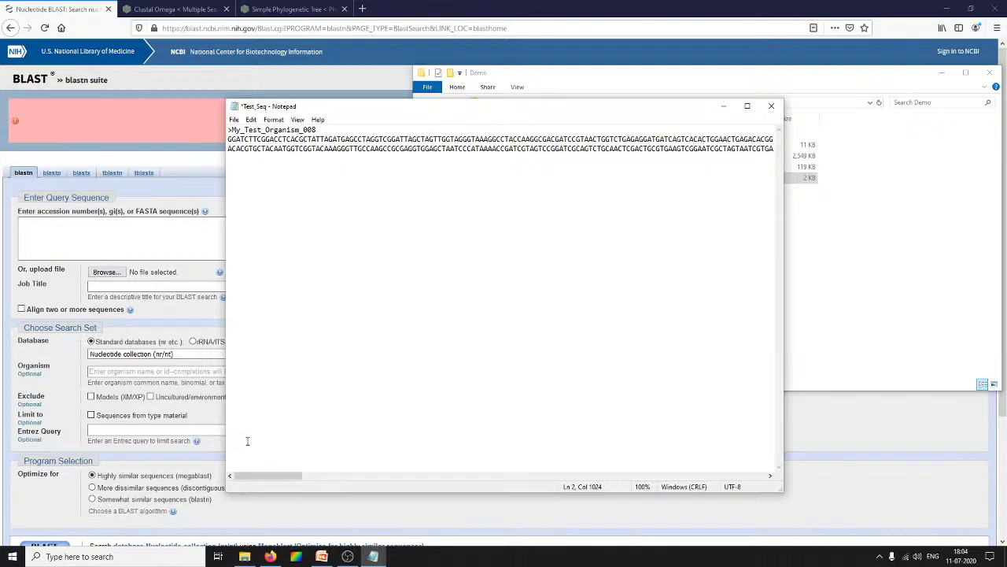
Turn on Word Wrap for the sequence text and widen the Notepad window slightly.
{"action": "left_click", "coordinate": [274, 119]}
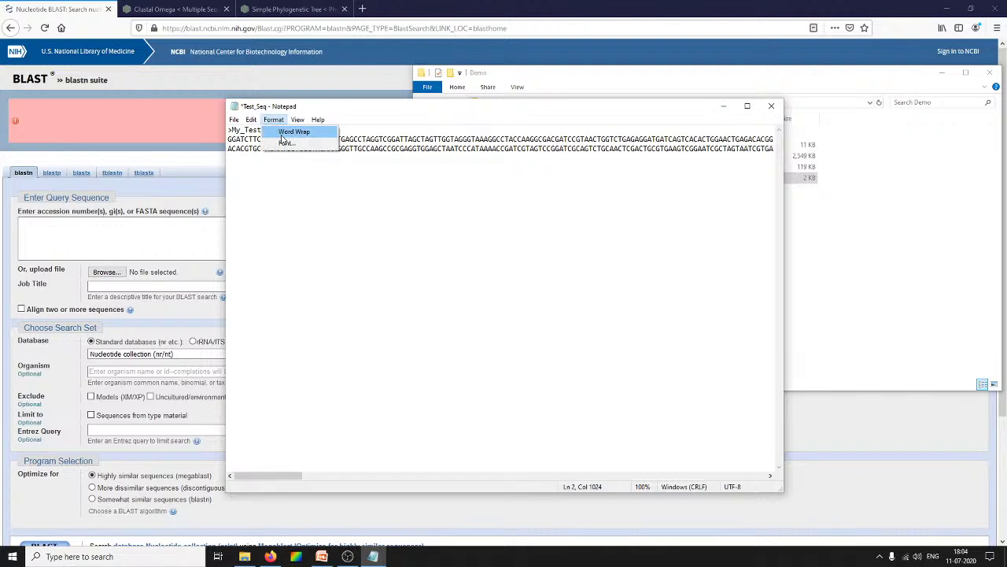
{"action": "left_click", "coordinate": [283, 134]}
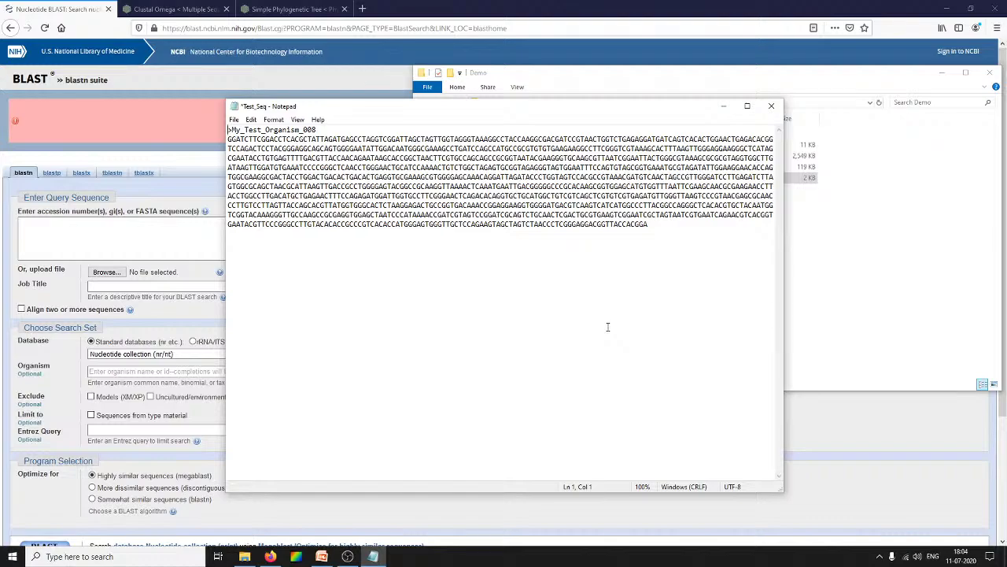
{"action": "left_click_drag", "start_coordinate": [784, 488], "coordinate": [848, 491]}
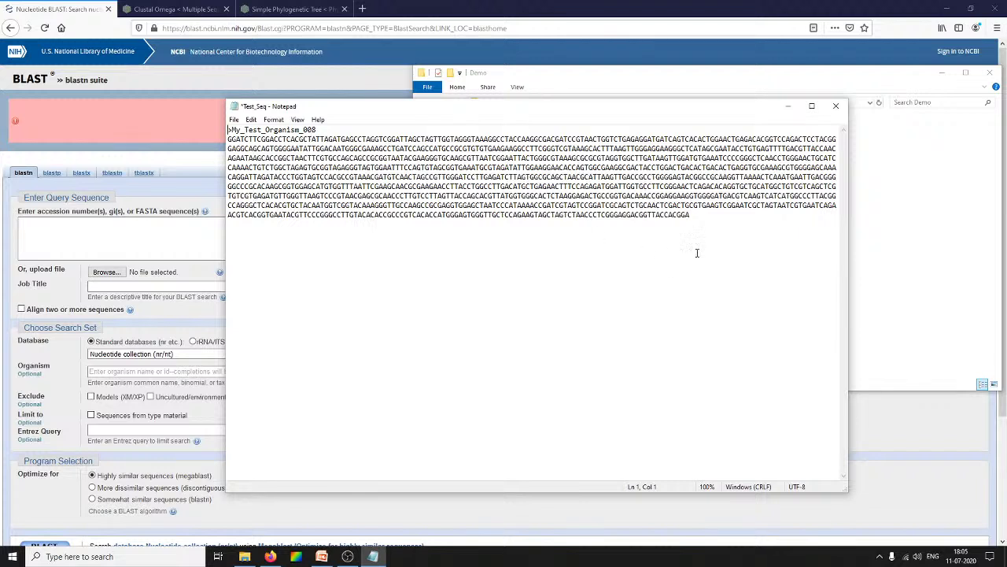
Copy the whole FASTA entry, including the >My_Test_Organism_008 header, into the BLAST query sequence box and check it.
{"action": "left_click_drag", "start_coordinate": [728, 222], "coordinate": [157, 118]}
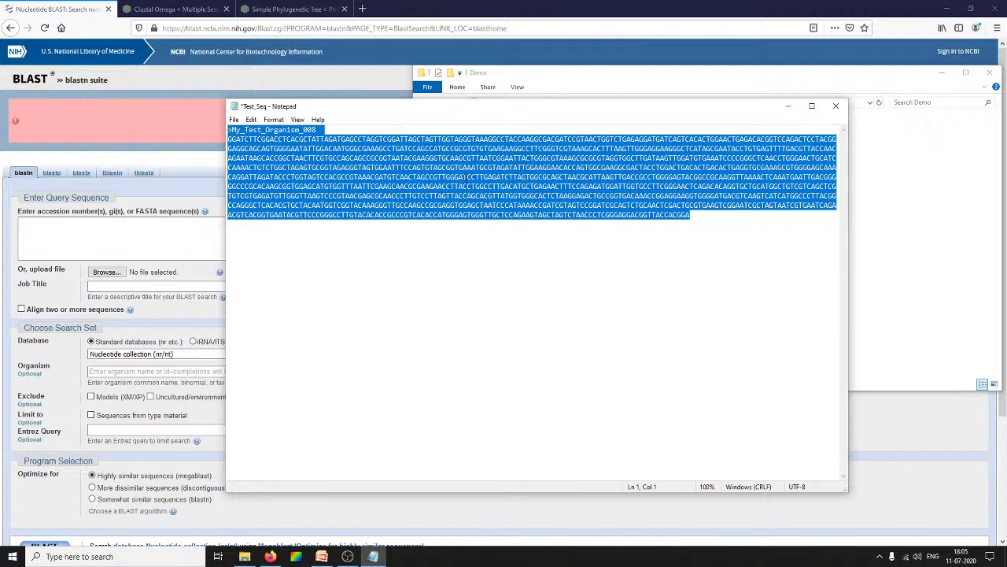
{"action": "left_click_drag", "start_coordinate": [206, 352], "coordinate": [130, 237]}
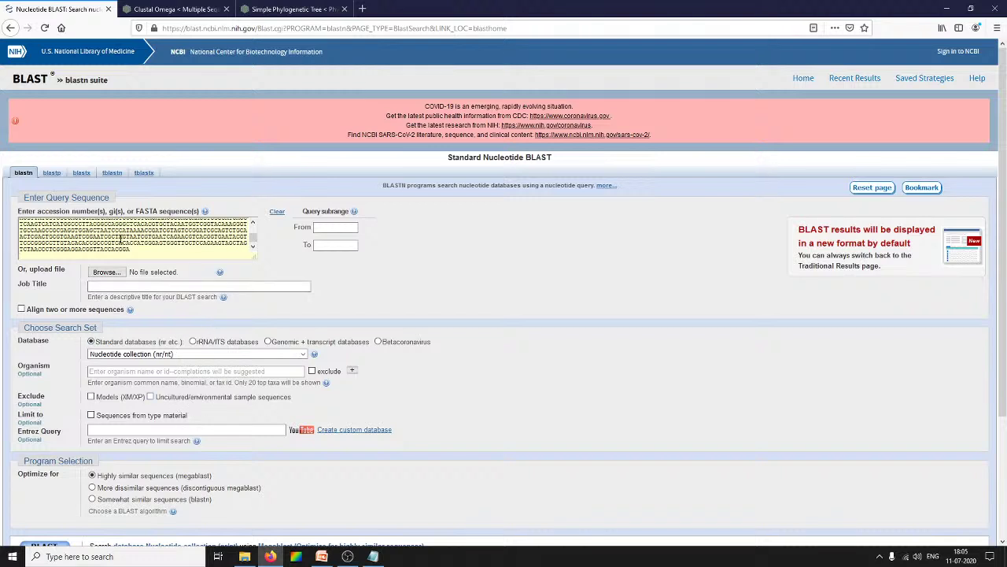
{"action": "scroll", "coordinate": [122, 246], "scroll_direction": "up", "scroll_amount": 5}
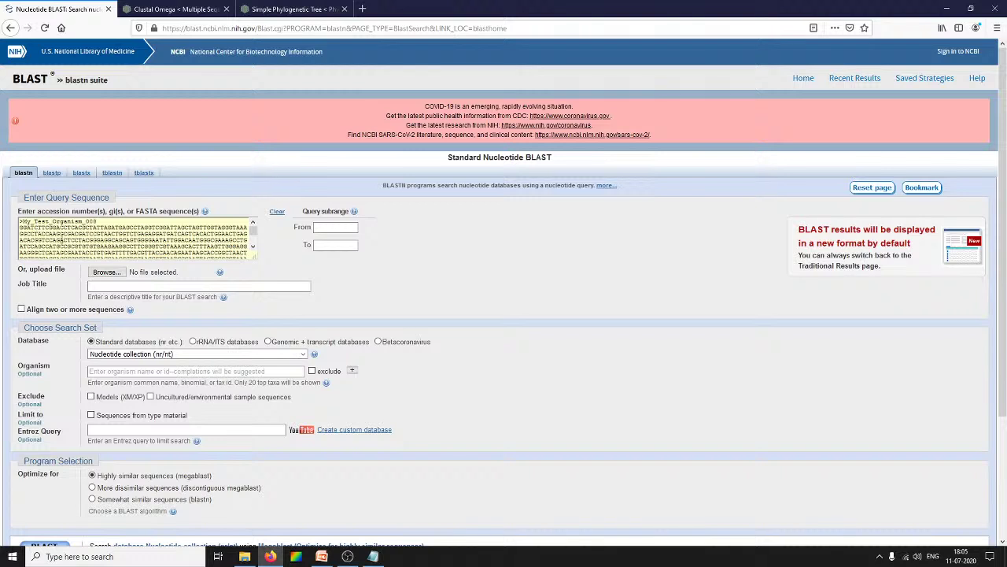
{"action": "scroll", "coordinate": [110, 240], "scroll_direction": "down", "scroll_amount": 1}
{"action": "scroll", "coordinate": [113, 238], "scroll_direction": "down", "scroll_amount": 2}
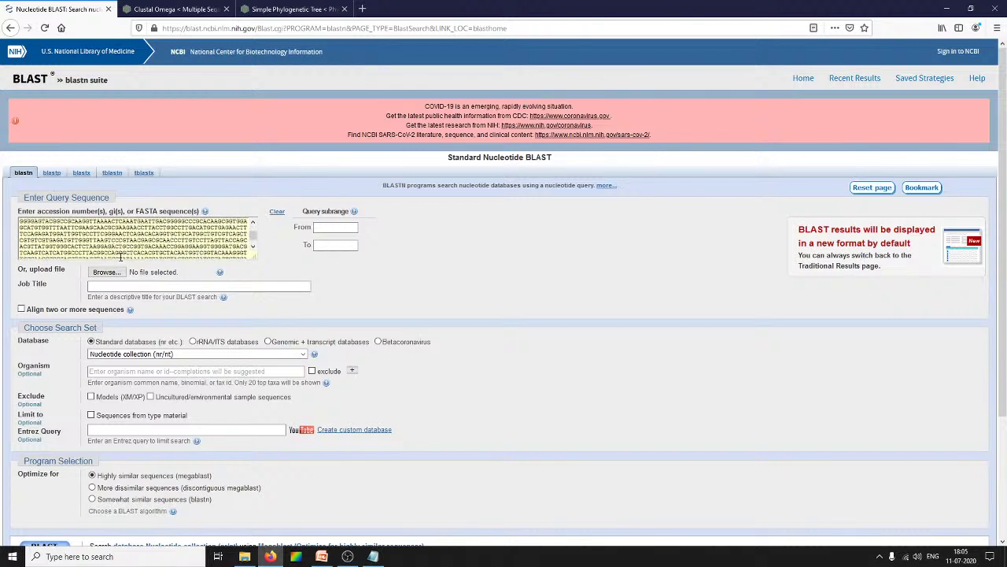
Choose the rRNA/ITS databases with 16S ribosomal RNA sequences (Bacteria and Archaea) and run the megablast search.
{"action": "left_click", "coordinate": [194, 342]}
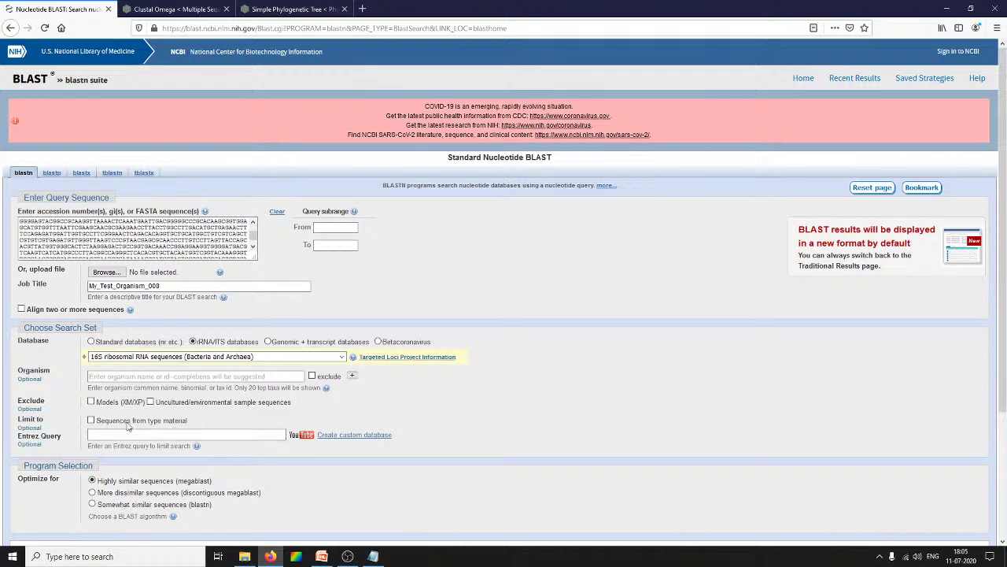
{"action": "scroll", "coordinate": [199, 404], "scroll_direction": "down", "scroll_amount": 3}
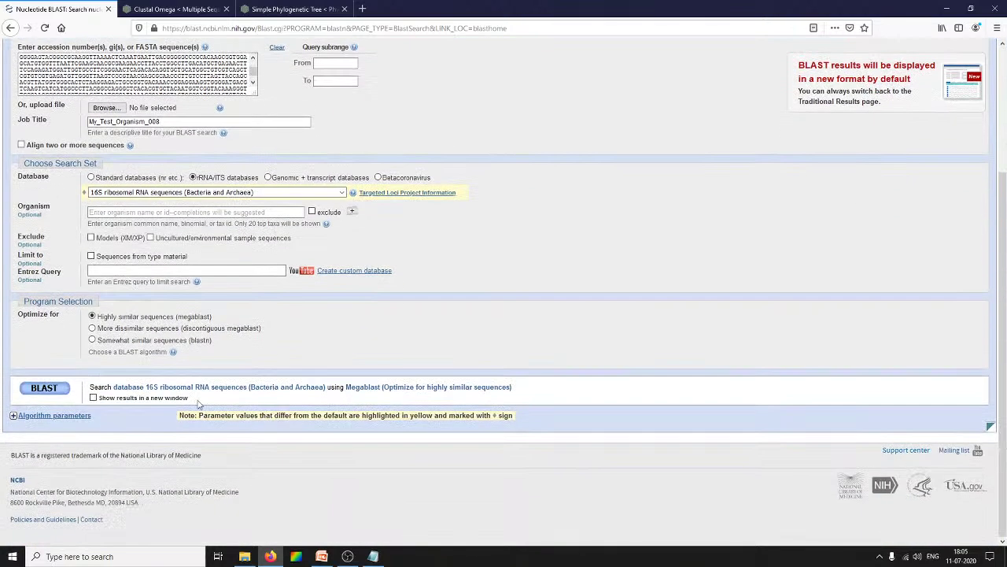
{"action": "left_click", "coordinate": [49, 391]}
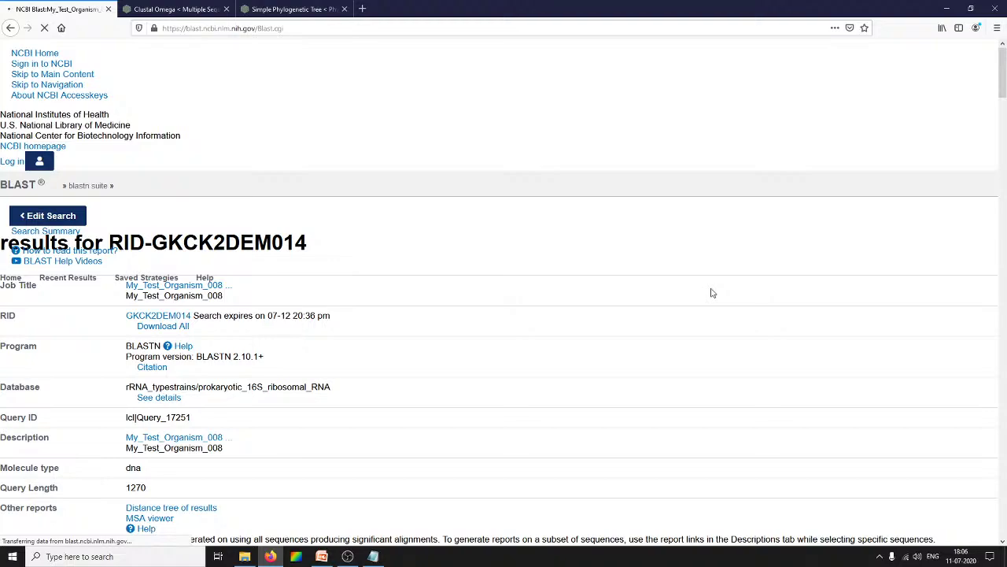
Glance over the BLAST results, view the Today's Objective tree slide in the PowerPoint presentation, and return to the browser.
{"action": "scroll", "coordinate": [697, 299], "scroll_direction": "down", "scroll_amount": 3}
{"action": "scroll", "coordinate": [698, 302], "scroll_direction": "down", "scroll_amount": 5}
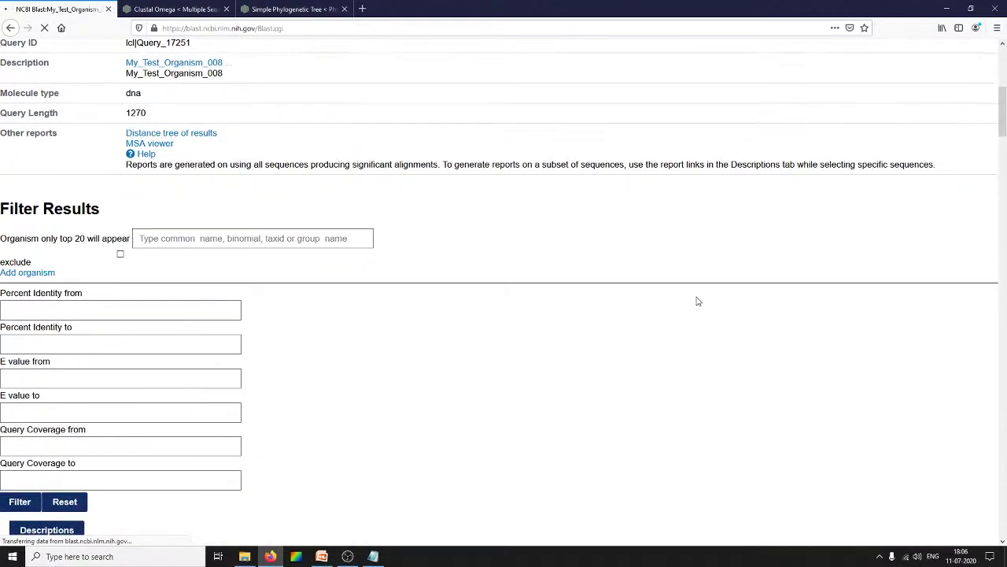
{"action": "scroll", "coordinate": [698, 300], "scroll_direction": "up", "scroll_amount": 4}
{"action": "left_click", "coordinate": [323, 557]}
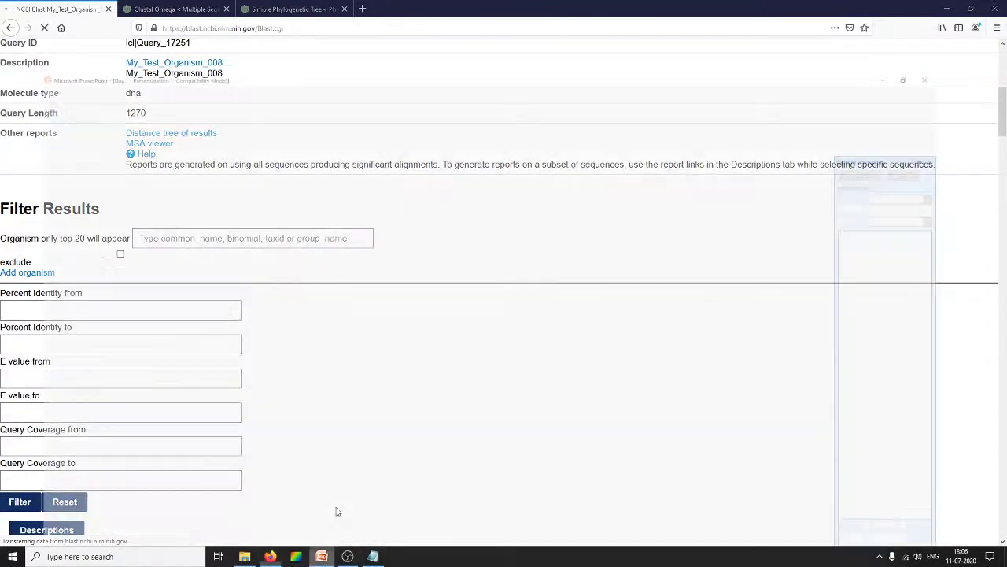
{"action": "scroll", "coordinate": [634, 352], "scroll_direction": "up", "scroll_amount": 5}
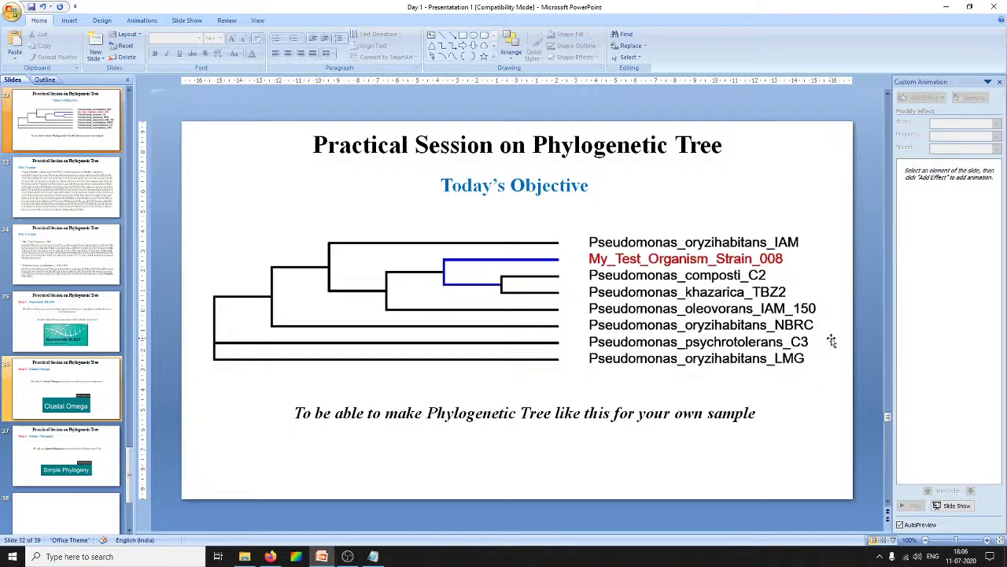
{"action": "left_click", "coordinate": [321, 557]}
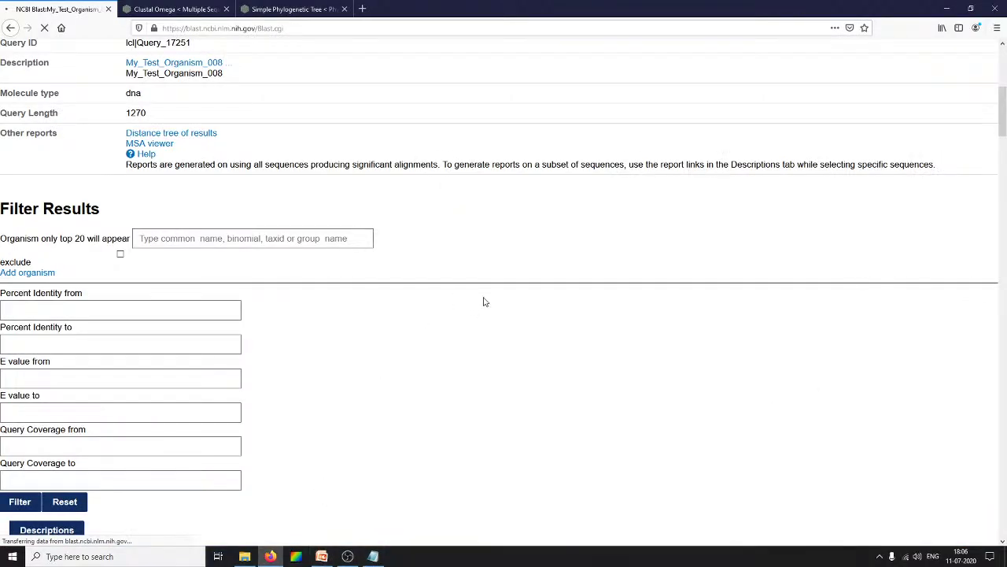
Look through the BLAST results page from the search summary down to the list of significant alignments.
{"action": "scroll", "coordinate": [506, 291], "scroll_direction": "up", "scroll_amount": 5}
{"action": "scroll", "coordinate": [517, 316], "scroll_direction": "down", "scroll_amount": 2}
{"action": "scroll", "coordinate": [517, 316], "scroll_direction": "up", "scroll_amount": 3}
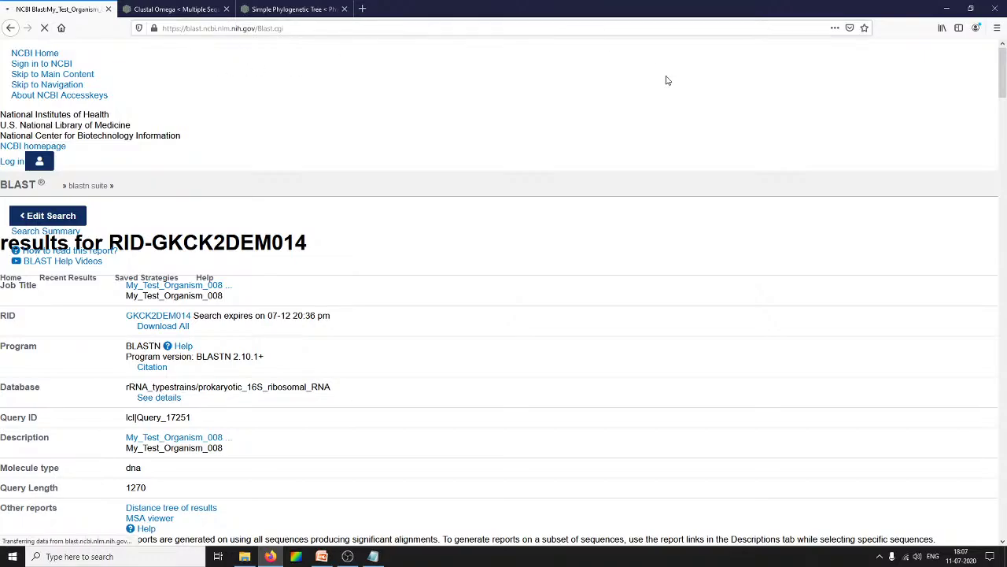
{"action": "scroll", "coordinate": [641, 185], "scroll_direction": "down", "scroll_amount": 8}
{"action": "scroll", "coordinate": [643, 196], "scroll_direction": "down", "scroll_amount": 11}
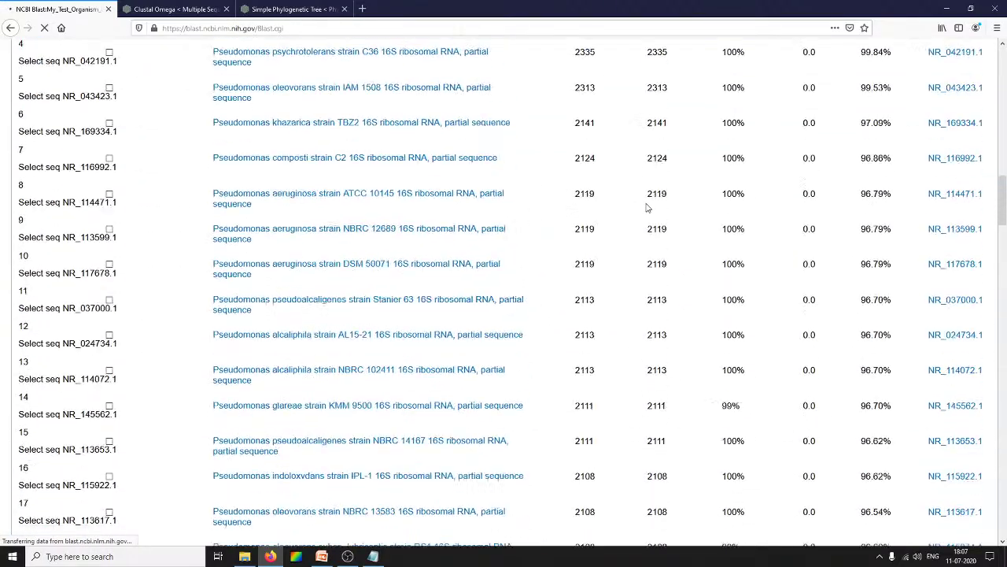
{"action": "scroll", "coordinate": [636, 207], "scroll_direction": "up", "scroll_amount": 11}
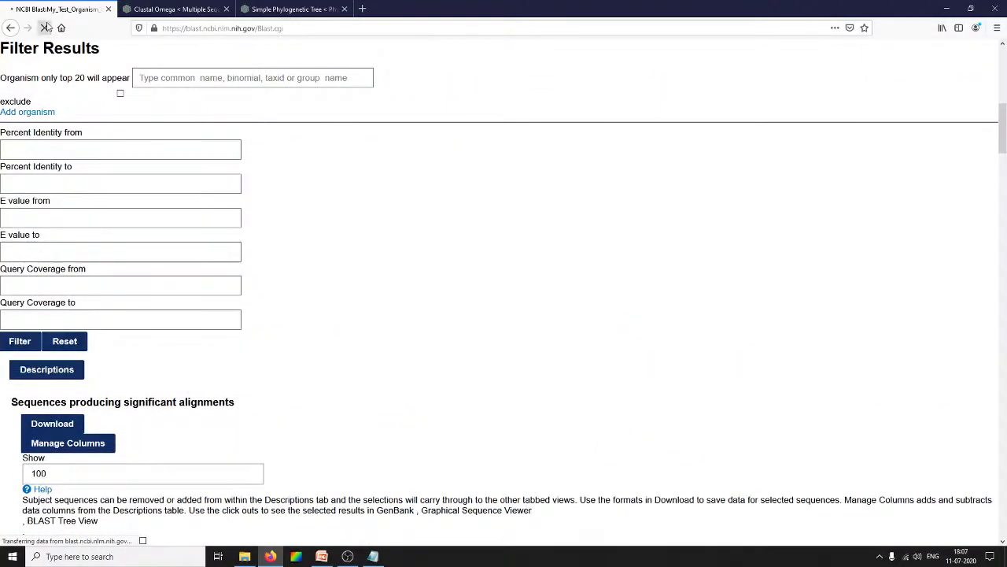
Reload the BLAST results page twice, resending the search request each time, and return to the search summary.
{"action": "left_click", "coordinate": [45, 27]}
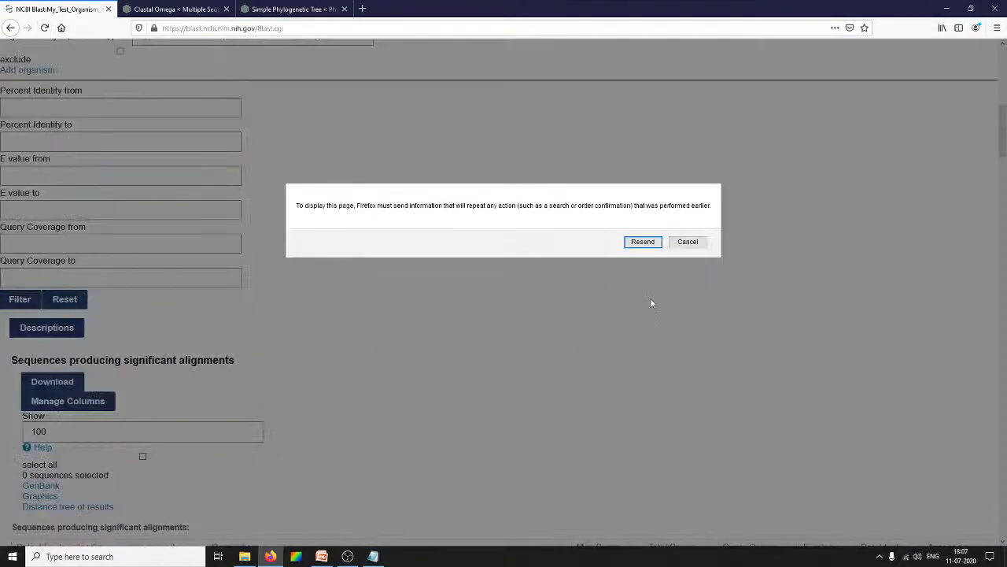
{"action": "left_click", "coordinate": [643, 242]}
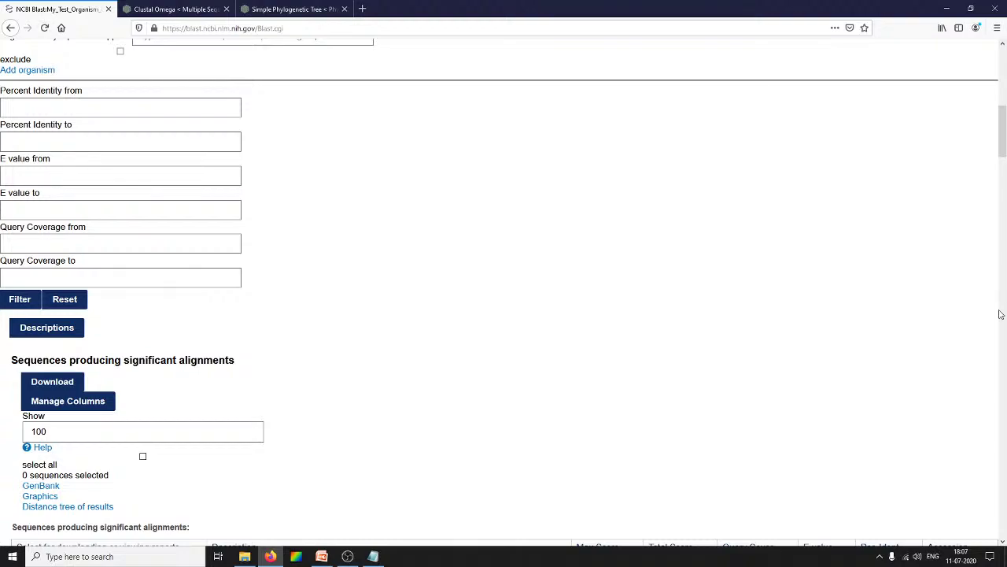
{"action": "scroll", "coordinate": [1006, 310], "scroll_direction": "down", "scroll_amount": 10}
{"action": "scroll", "coordinate": [504, 299], "scroll_direction": "up", "scroll_amount": 6}
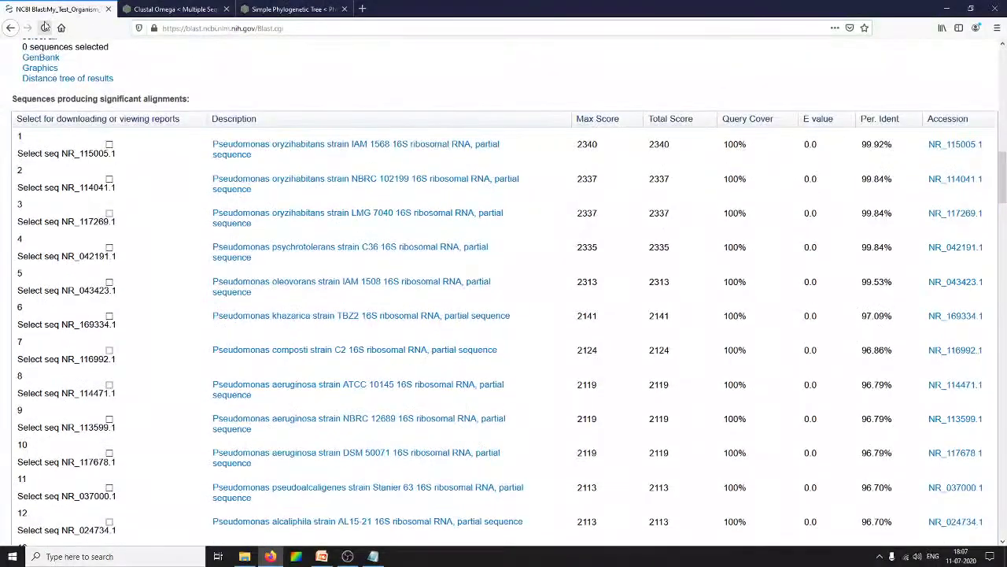
{"action": "left_click", "coordinate": [45, 27]}
{"action": "left_click", "coordinate": [644, 240]}
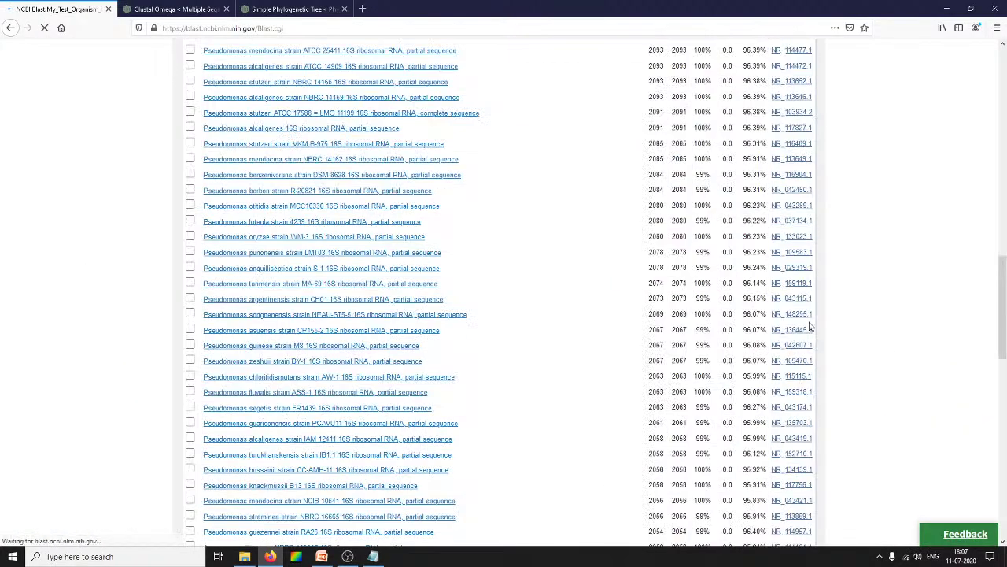
{"action": "scroll", "coordinate": [898, 326], "scroll_direction": "up", "scroll_amount": 15}
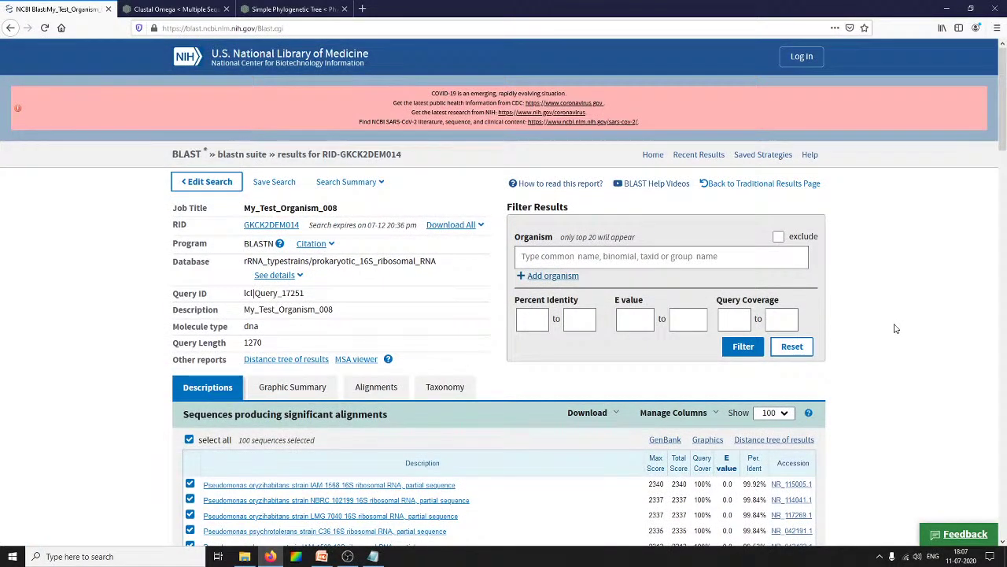
Clear the selection of all sequences in the significant alignments list.
{"action": "scroll", "coordinate": [893, 328], "scroll_direction": "down", "scroll_amount": 5}
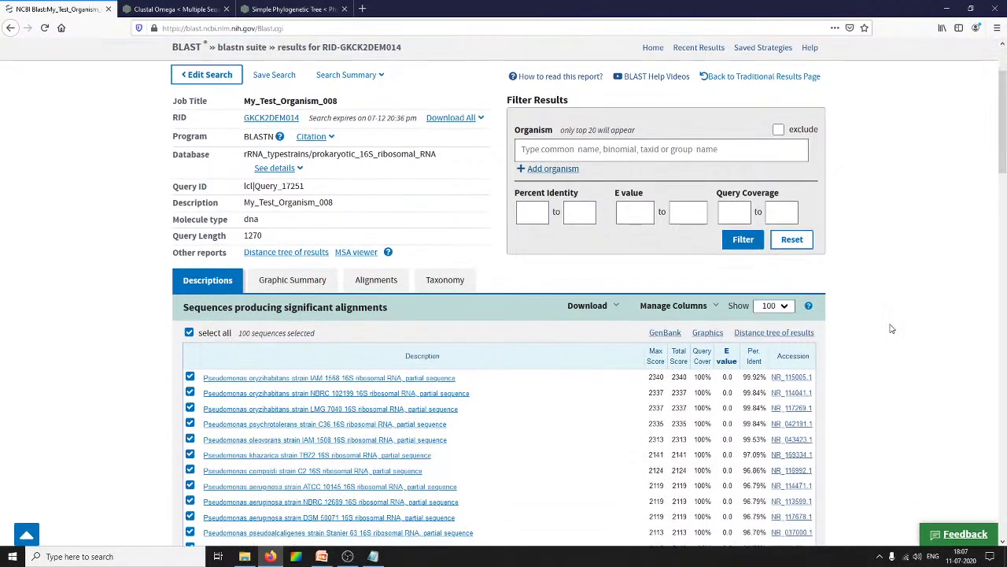
{"action": "scroll", "coordinate": [200, 204], "scroll_direction": "up", "scroll_amount": 5}
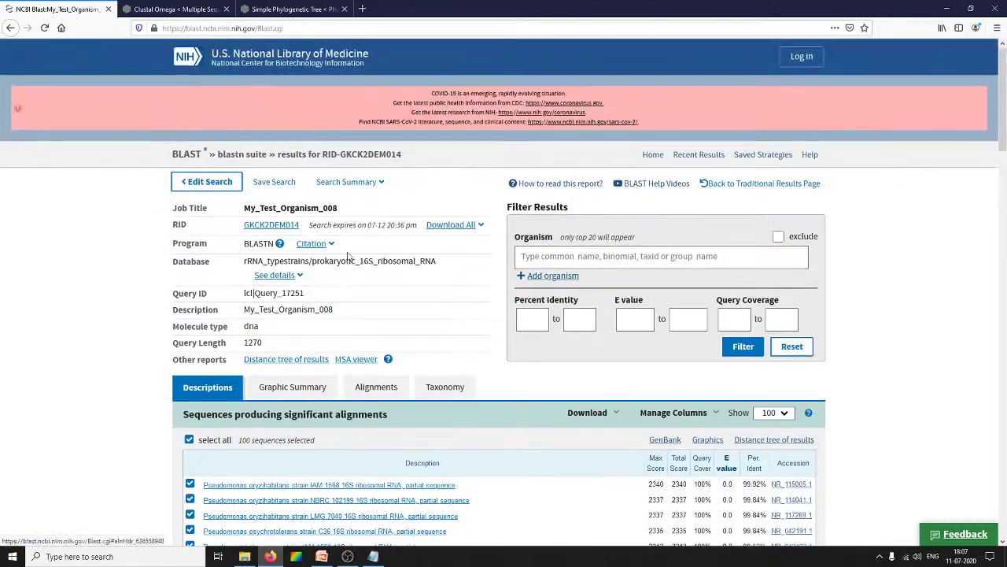
{"action": "scroll", "coordinate": [828, 350], "scroll_direction": "down", "scroll_amount": 5}
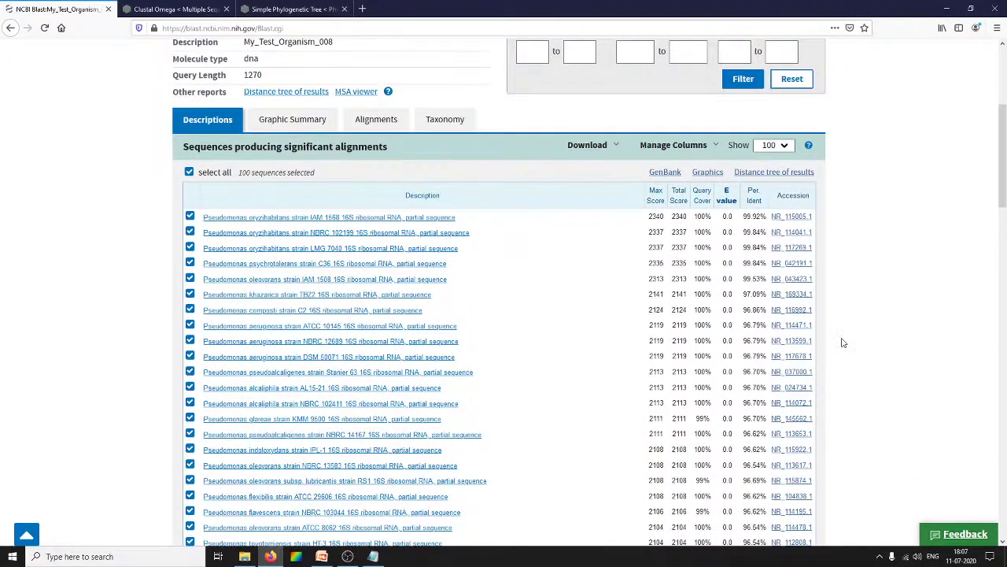
{"action": "left_click", "coordinate": [188, 174]}
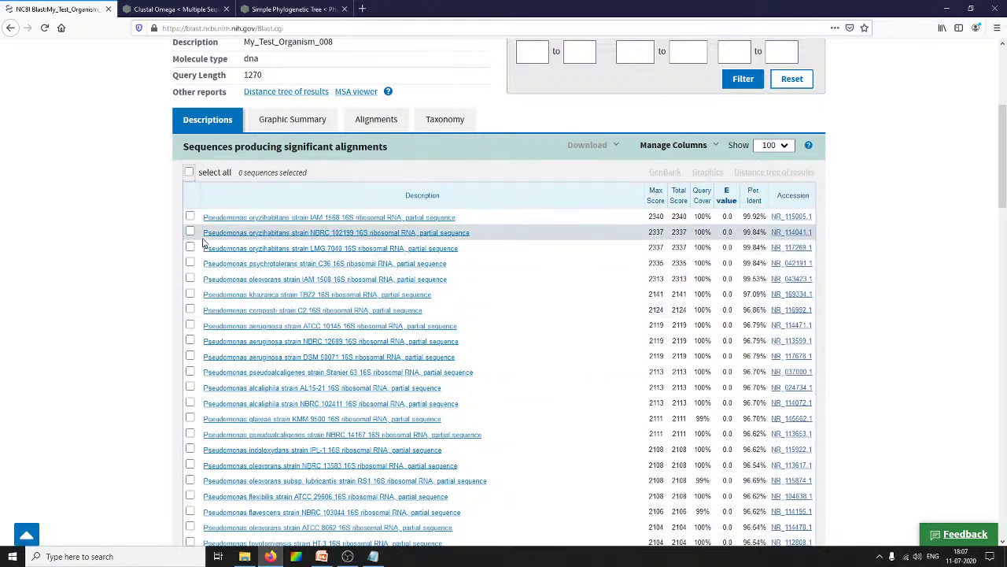
Select the Pseudomonas hits oryzihabitans IAM 1568 and NBRC 102199, psychrotolerans C36, oleovorans IAM 1508, khazarica TBZ2, composti C2 and aeruginosa ATCC 10145.
{"action": "scroll", "coordinate": [203, 242], "scroll_direction": "up", "scroll_amount": 2}
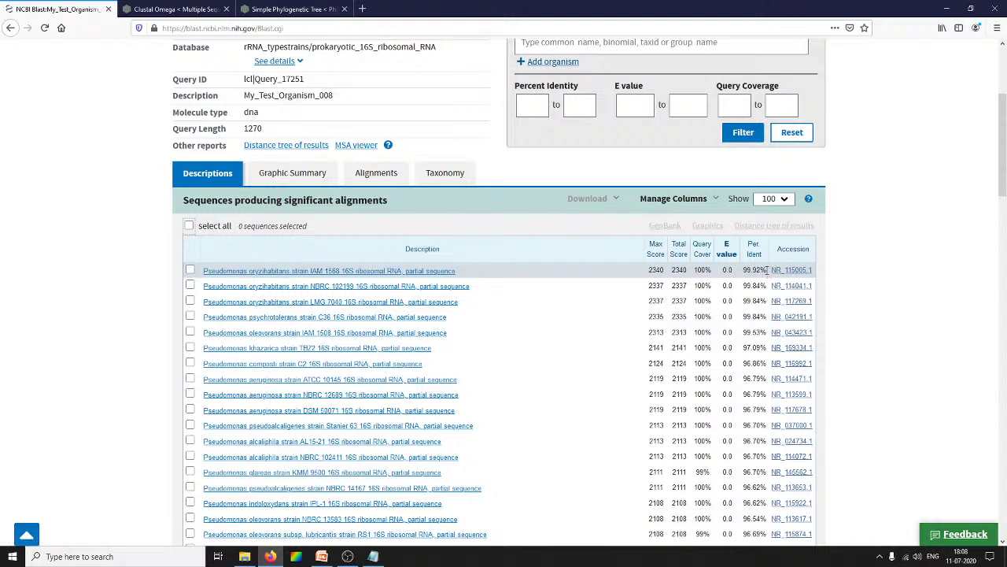
{"action": "left_click", "coordinate": [190, 270]}
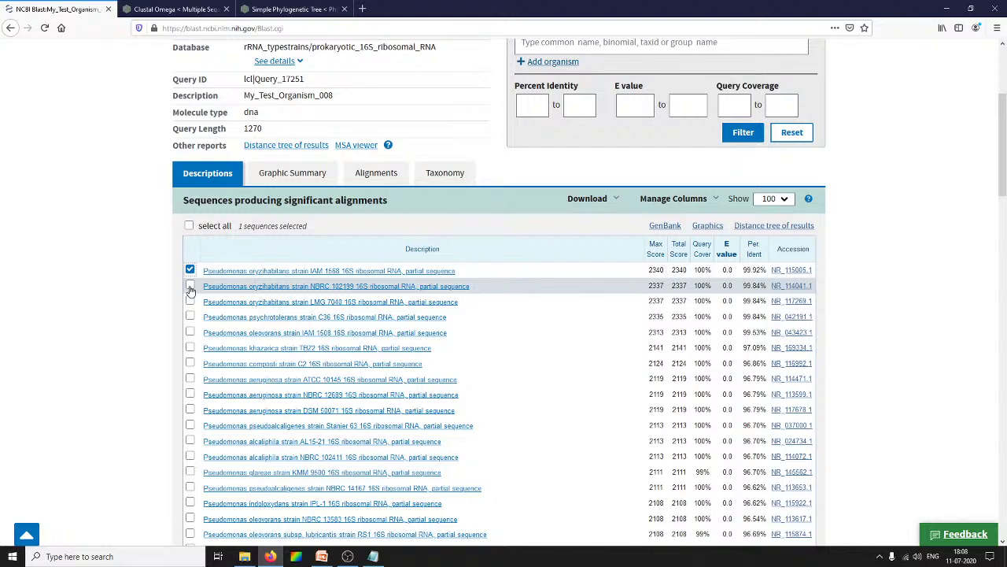
{"action": "left_click", "coordinate": [190, 287]}
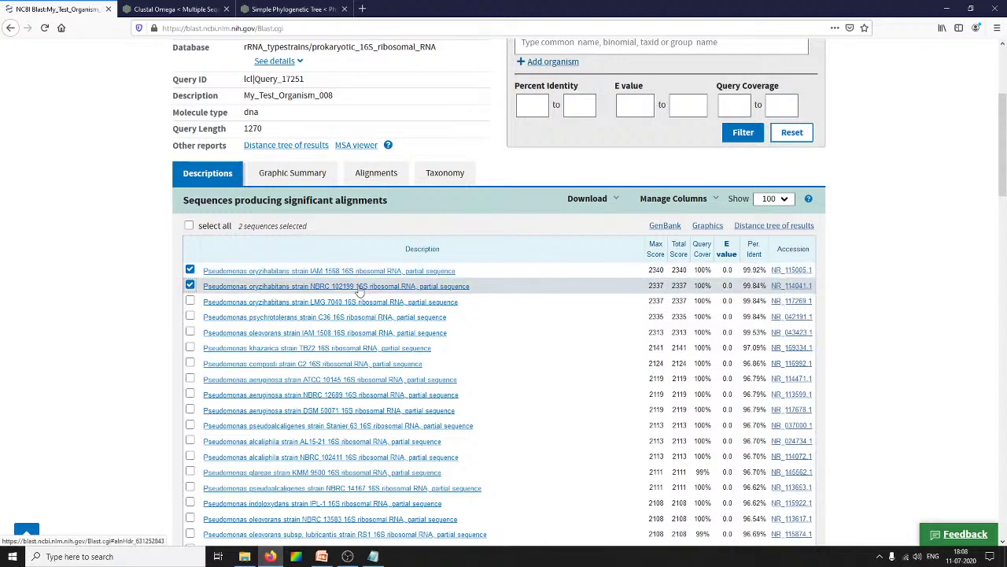
{"action": "scroll", "coordinate": [358, 293], "scroll_direction": "down", "scroll_amount": 1}
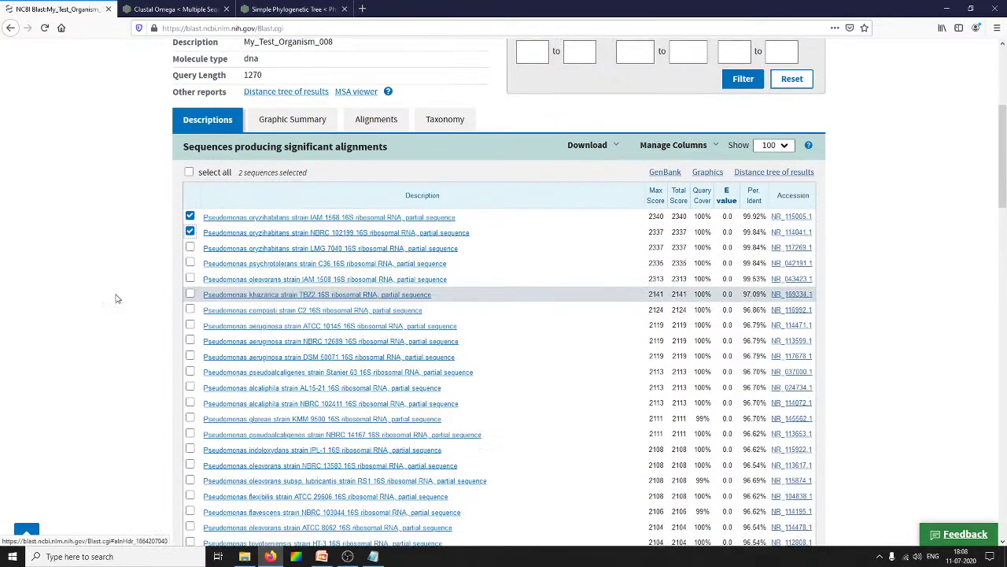
{"action": "left_click", "coordinate": [191, 264]}
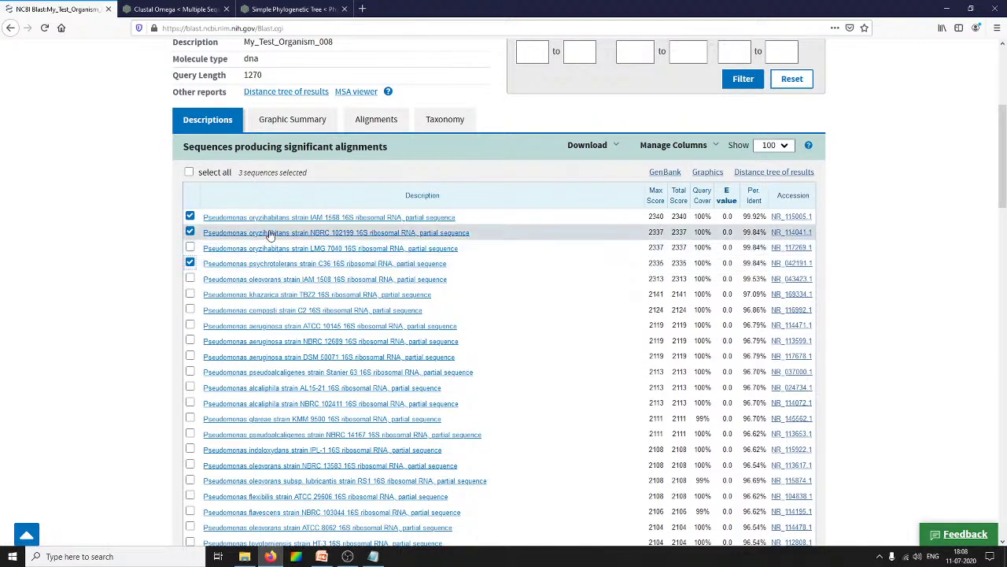
{"action": "left_click", "coordinate": [190, 278]}
{"action": "left_click", "coordinate": [190, 295]}
{"action": "left_click", "coordinate": [190, 310]}
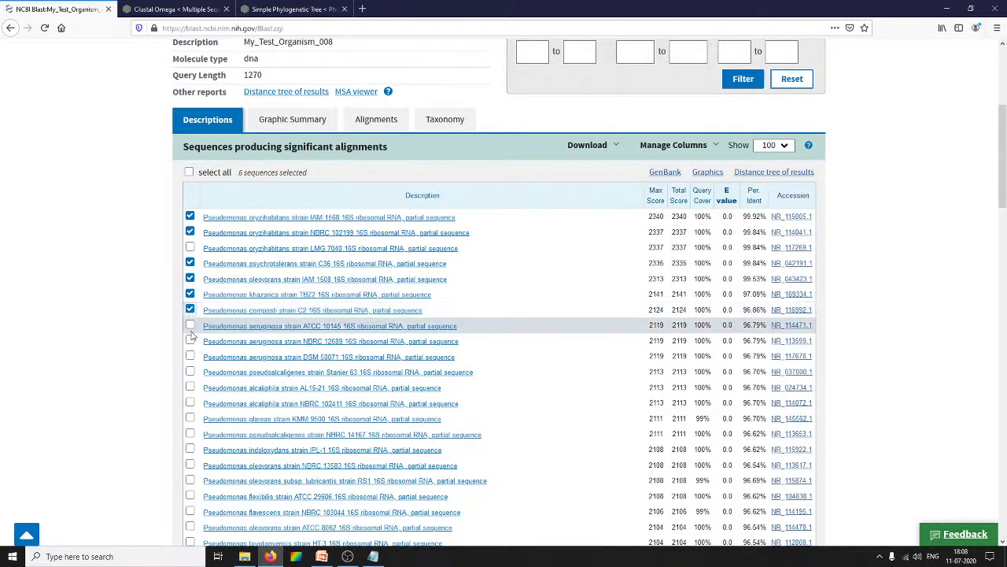
{"action": "left_click", "coordinate": [190, 325]}
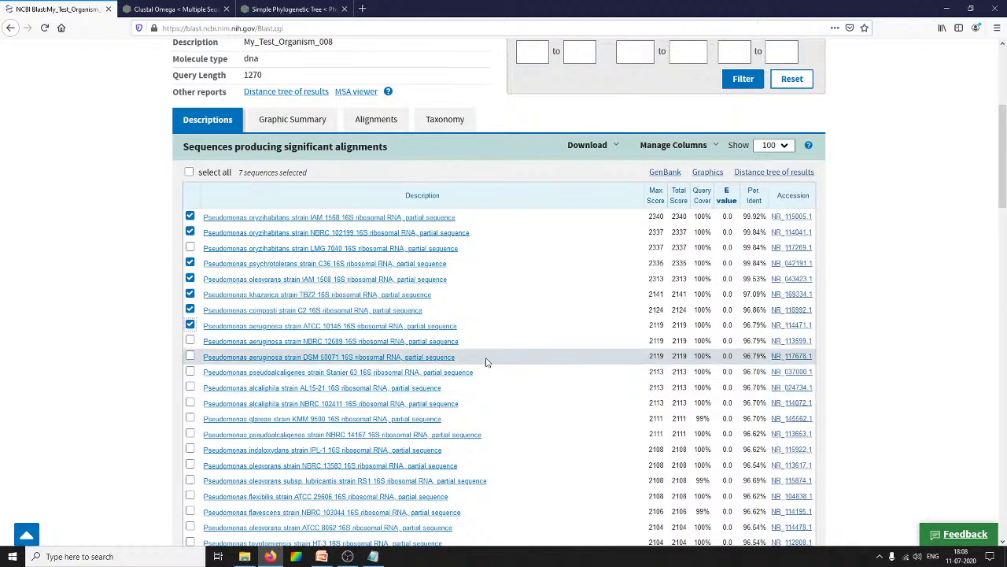
Download the selected hits as FASTA (complete sequence) and open seqdump.txt in Notepad.
{"action": "scroll", "coordinate": [432, 252], "scroll_direction": "up", "scroll_amount": 1}
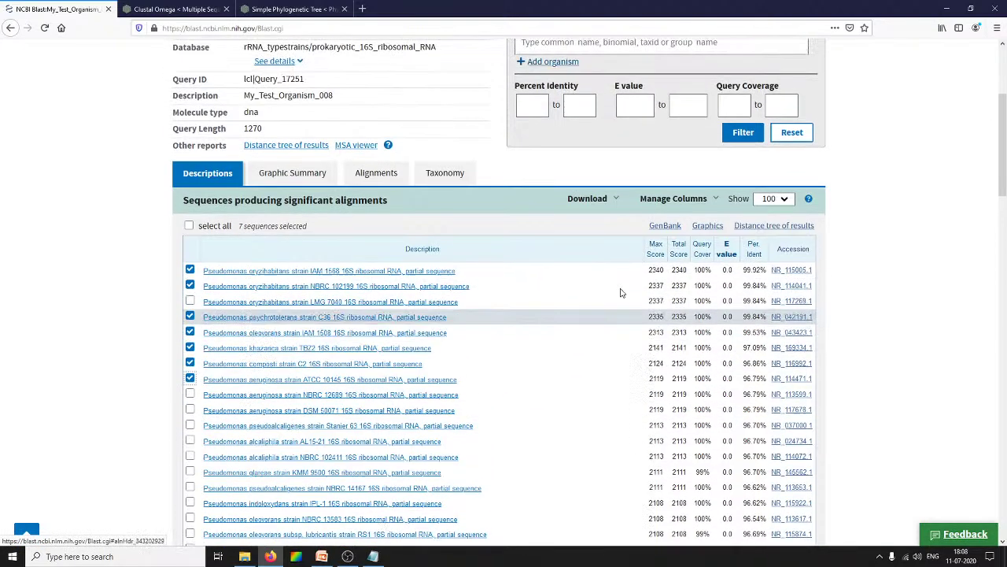
{"action": "left_click", "coordinate": [617, 200]}
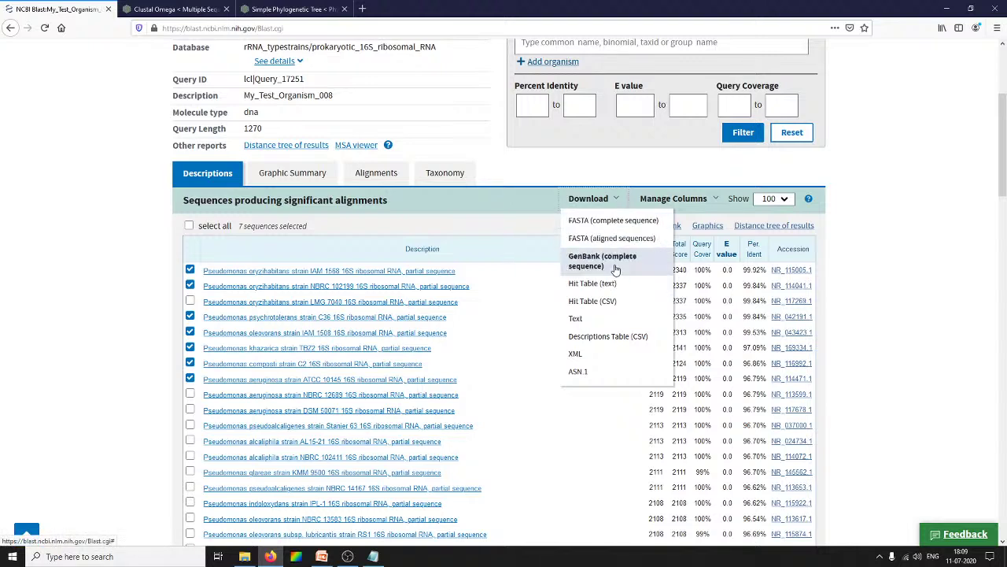
{"action": "left_click", "coordinate": [626, 223]}
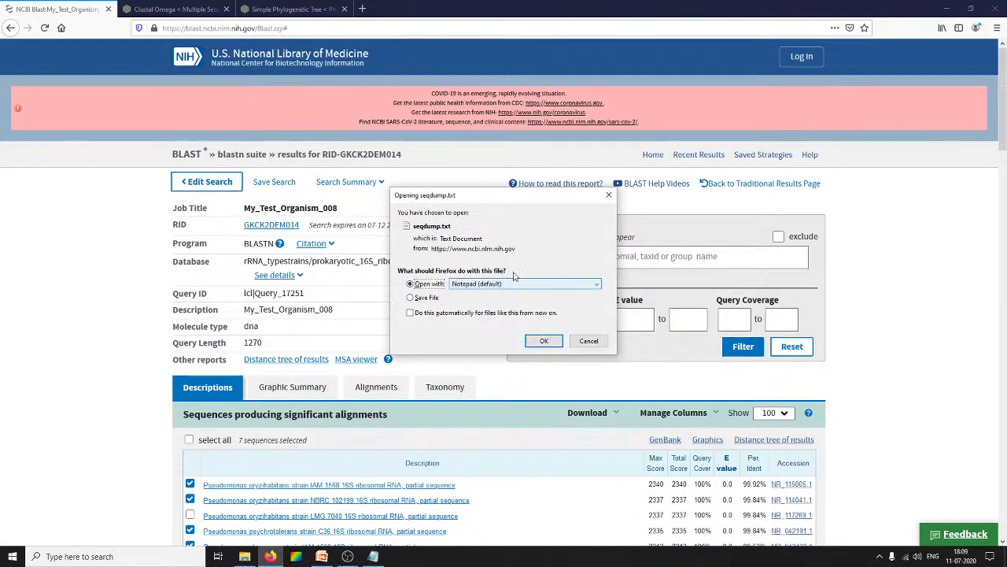
{"action": "scroll", "coordinate": [211, 323], "scroll_direction": "down", "scroll_amount": 3}
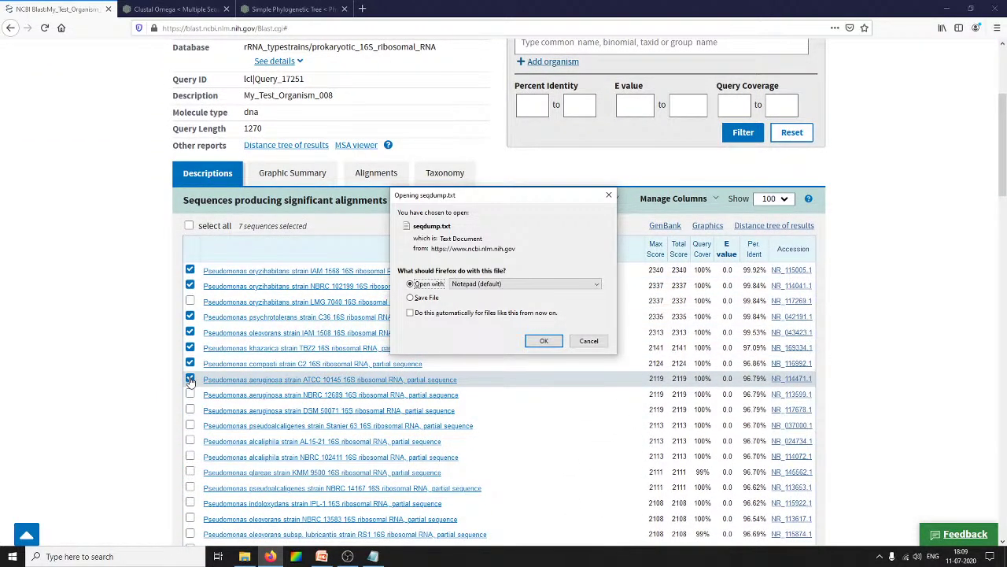
{"action": "left_click", "coordinate": [543, 341]}
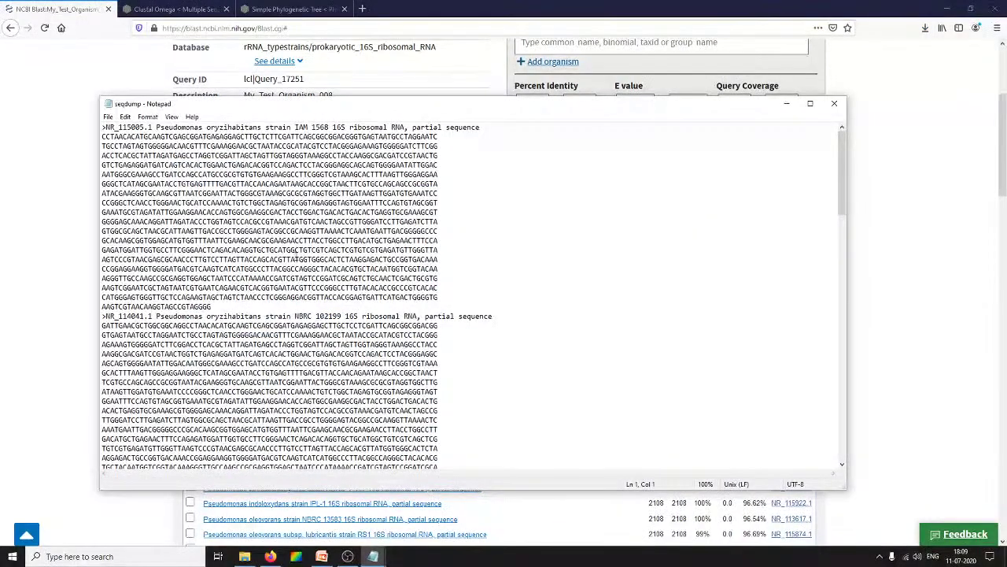
Look through the downloaded FASTA sequences in seqdump with the text enlarged for reading.
{"action": "left_click_drag", "start_coordinate": [492, 107], "coordinate": [644, 42]}
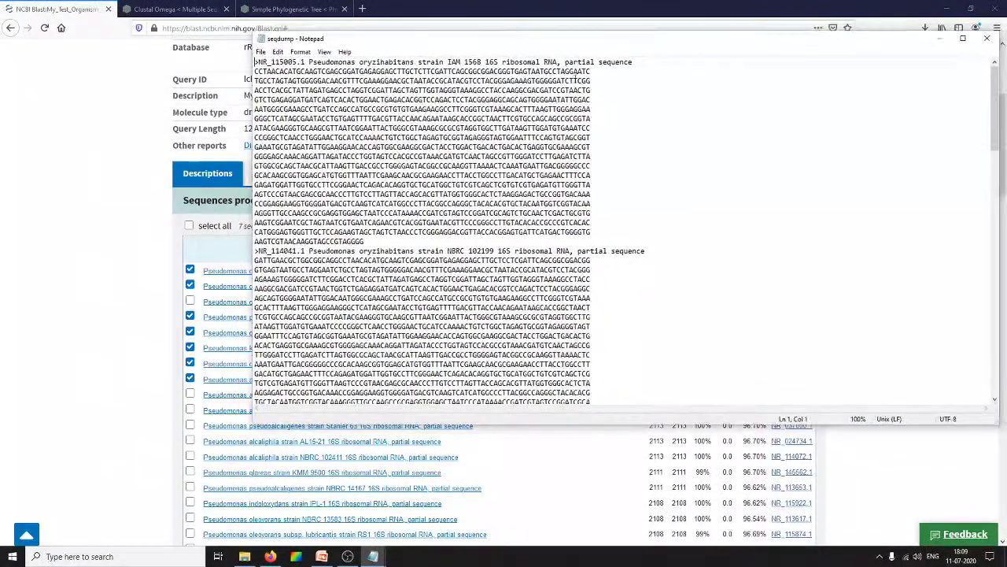
{"action": "scroll", "coordinate": [283, 224], "scroll_direction": "down", "scroll_amount": 2}
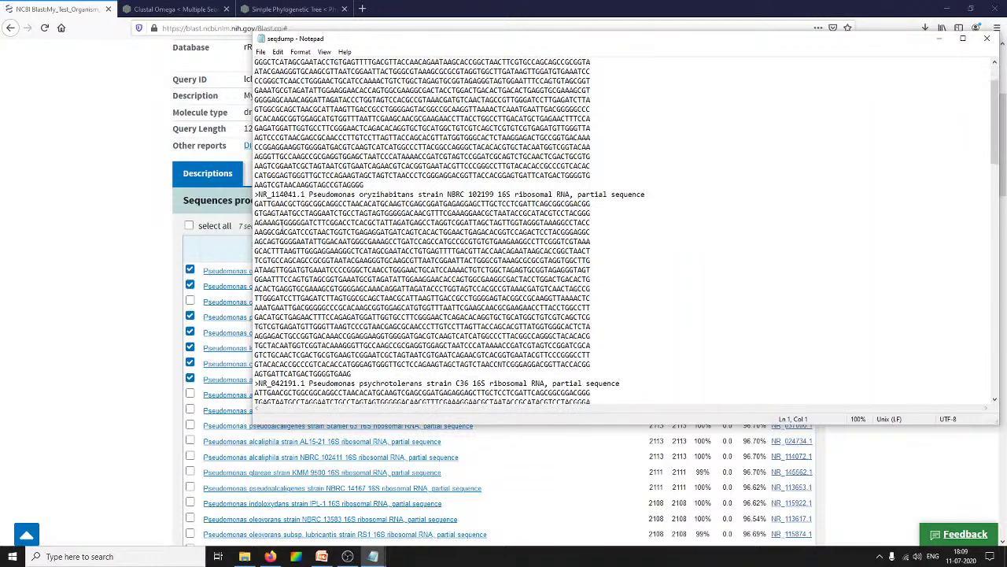
{"action": "scroll", "coordinate": [361, 205], "scroll_direction": "down", "scroll_amount": 7}
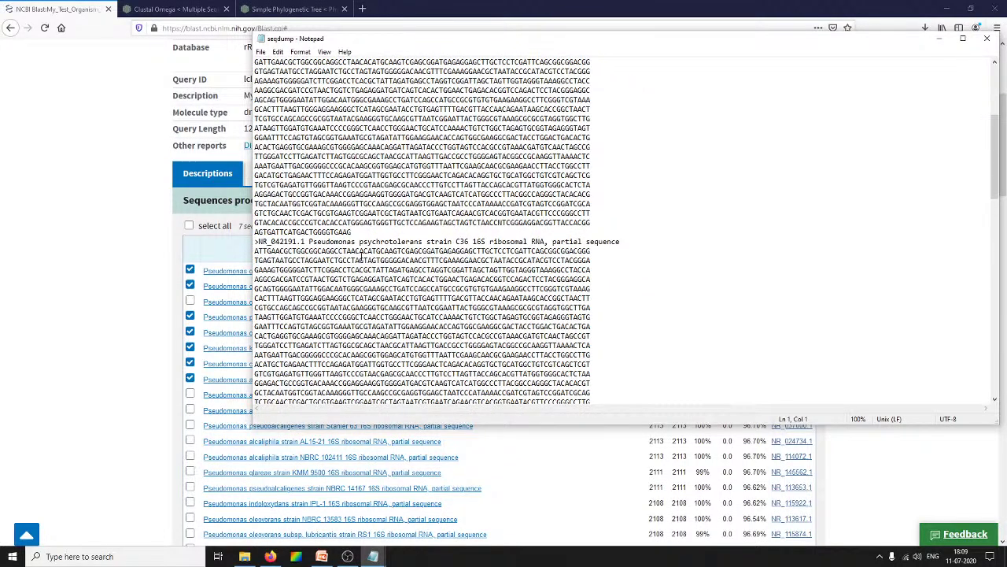
{"action": "scroll", "coordinate": [361, 262], "scroll_direction": "down", "scroll_amount": 12}
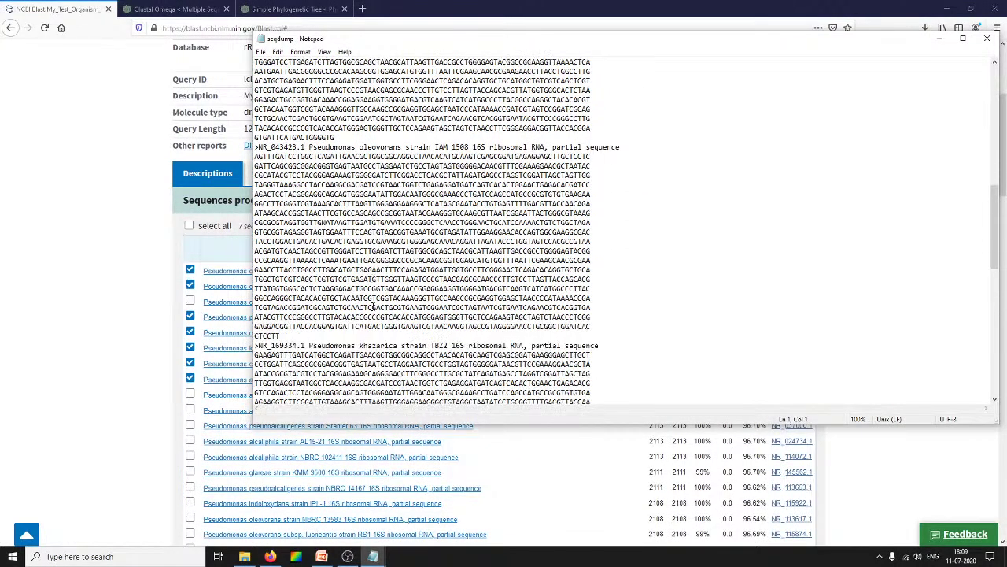
{"action": "scroll", "coordinate": [422, 384], "scroll_direction": "down", "scroll_amount": 7}
{"action": "scroll", "coordinate": [425, 370], "scroll_direction": "up", "scroll_amount": 6, "text": "ctrl"}
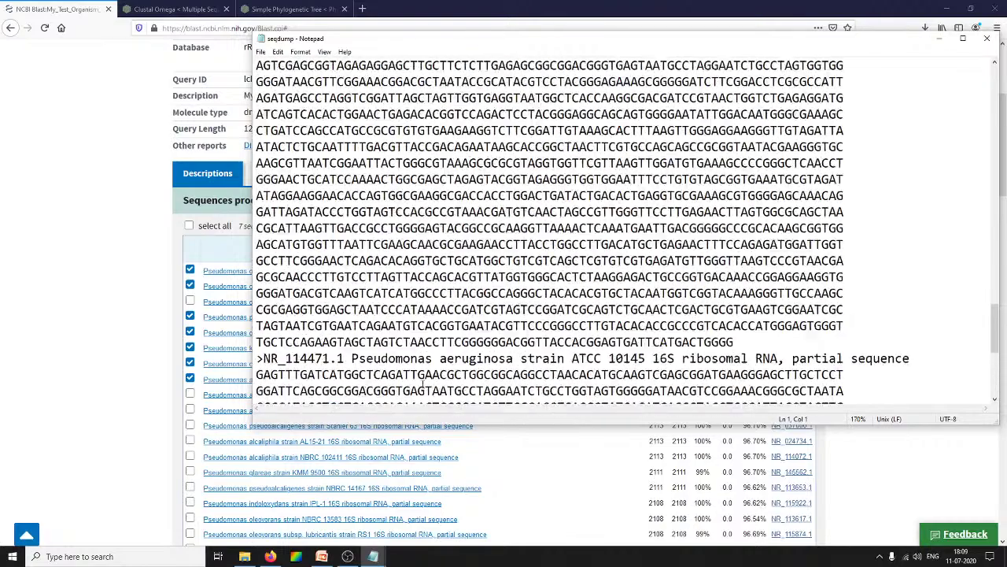
{"action": "scroll", "coordinate": [410, 256], "scroll_direction": "down", "scroll_amount": 20}
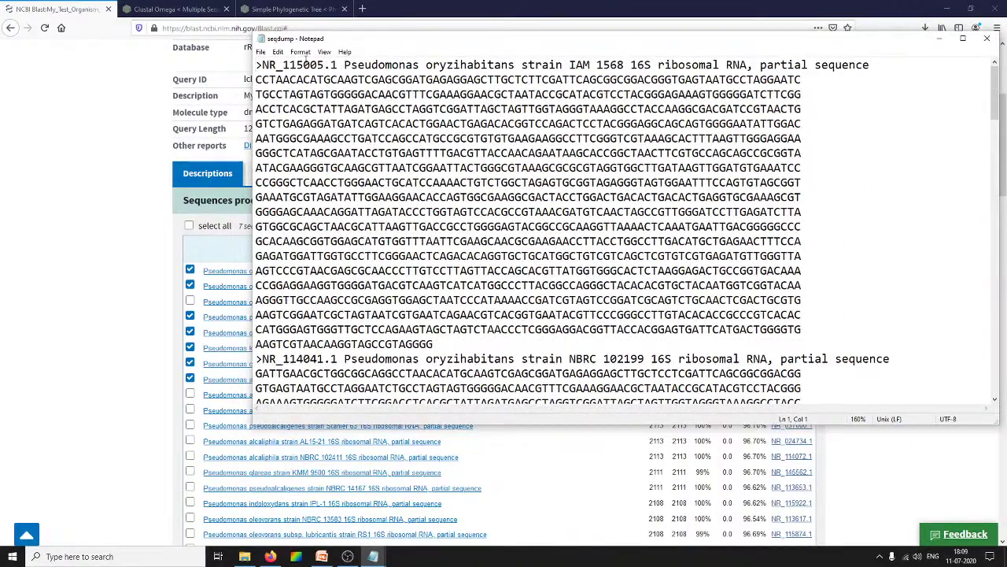
Examine the parts of the first FASTA header: accession number, organism and strain name, and gene description.
{"action": "left_click_drag", "start_coordinate": [879, 65], "coordinate": [268, 52]}
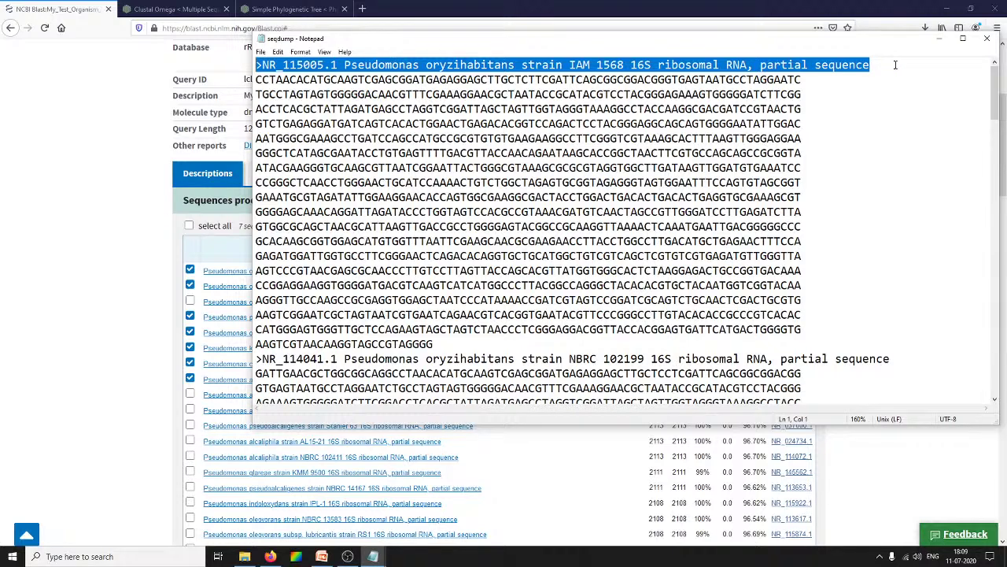
{"action": "left_click", "coordinate": [335, 66]}
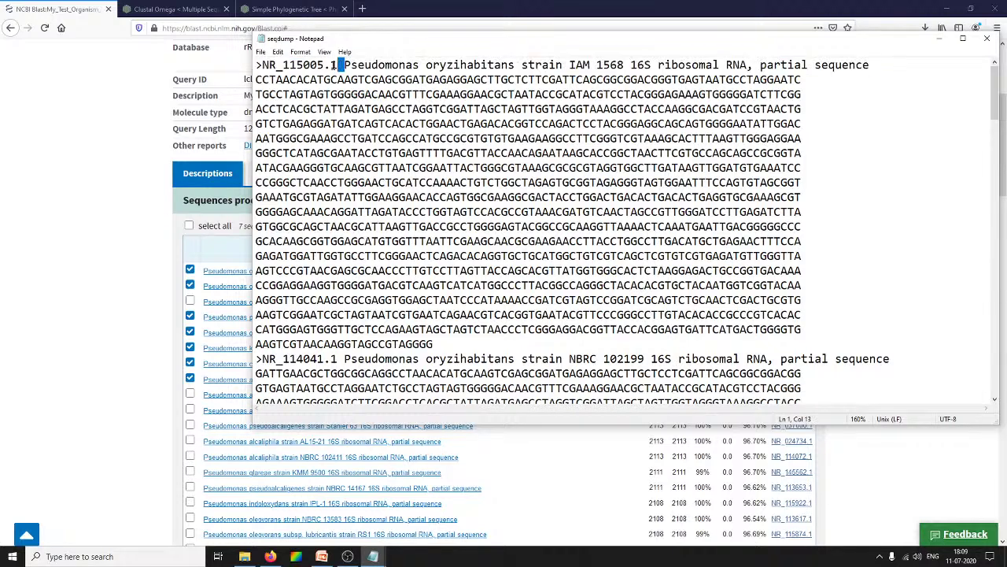
{"action": "left_click_drag", "start_coordinate": [335, 65], "coordinate": [262, 66]}
{"action": "left_click_drag", "start_coordinate": [344, 65], "coordinate": [886, 65]}
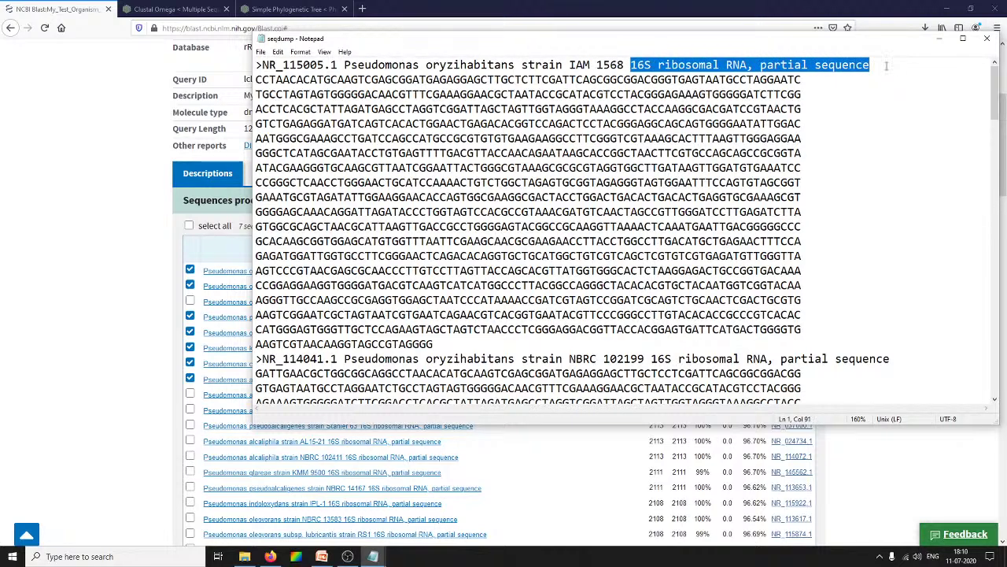
{"action": "left_click", "coordinate": [869, 126]}
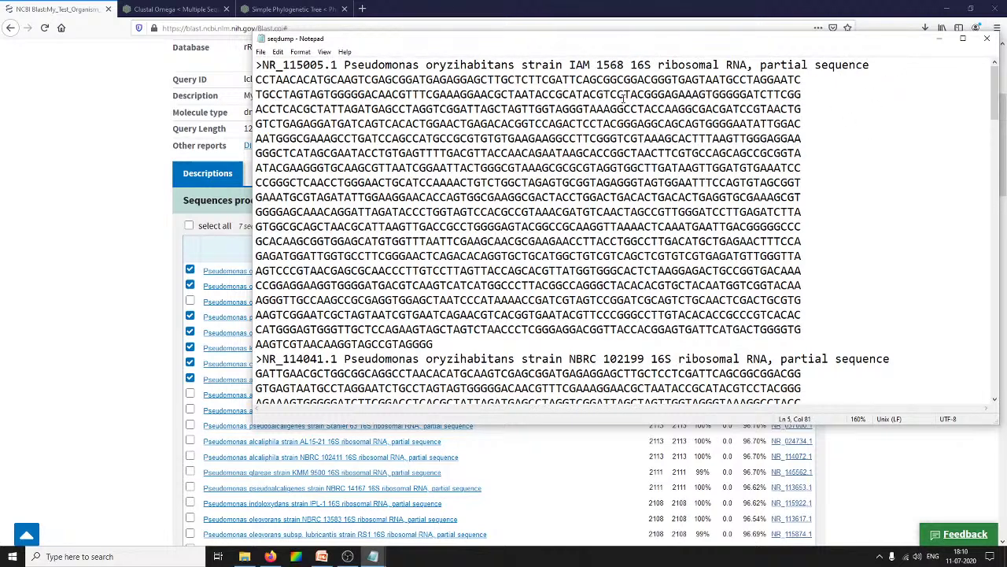
Remove the accession number, the word "strain" and "16S ribosomal RNA, partial sequence" from the first FASTA header.
{"action": "left_click_drag", "start_coordinate": [623, 63], "coordinate": [879, 64]}
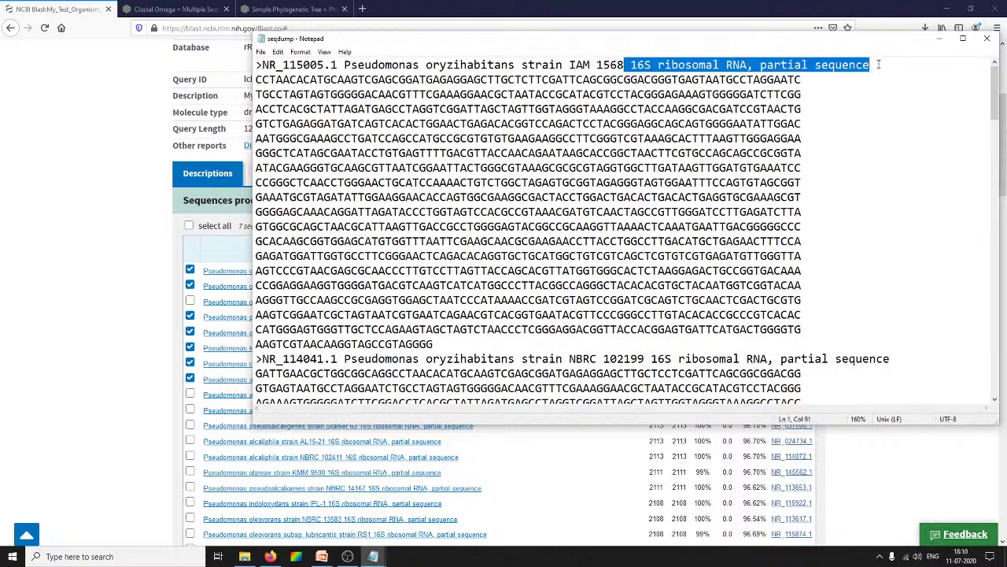
{"action": "key", "text": "Delete"}
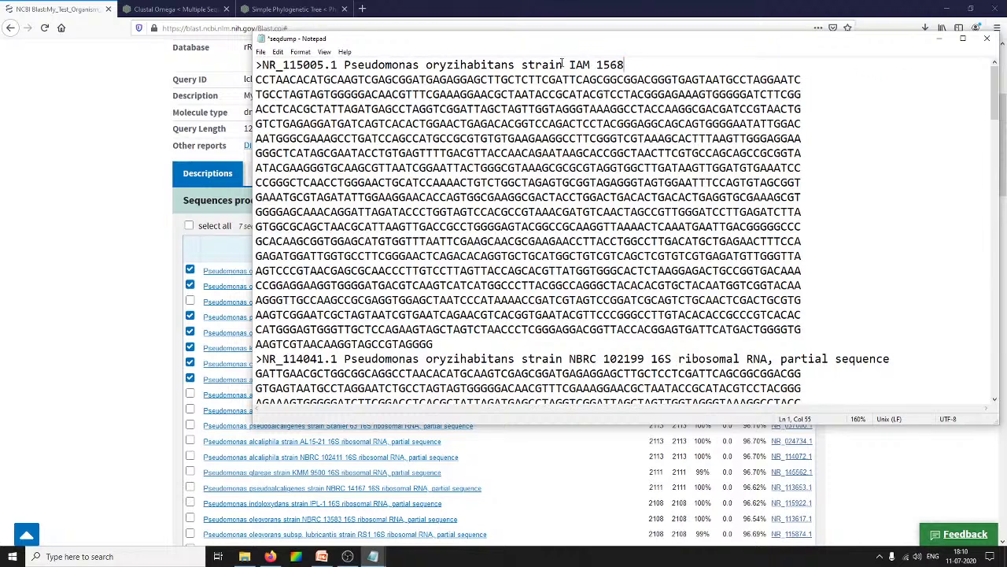
{"action": "left_click_drag", "start_coordinate": [560, 65], "coordinate": [515, 64]}
{"action": "key", "text": "Delete"}
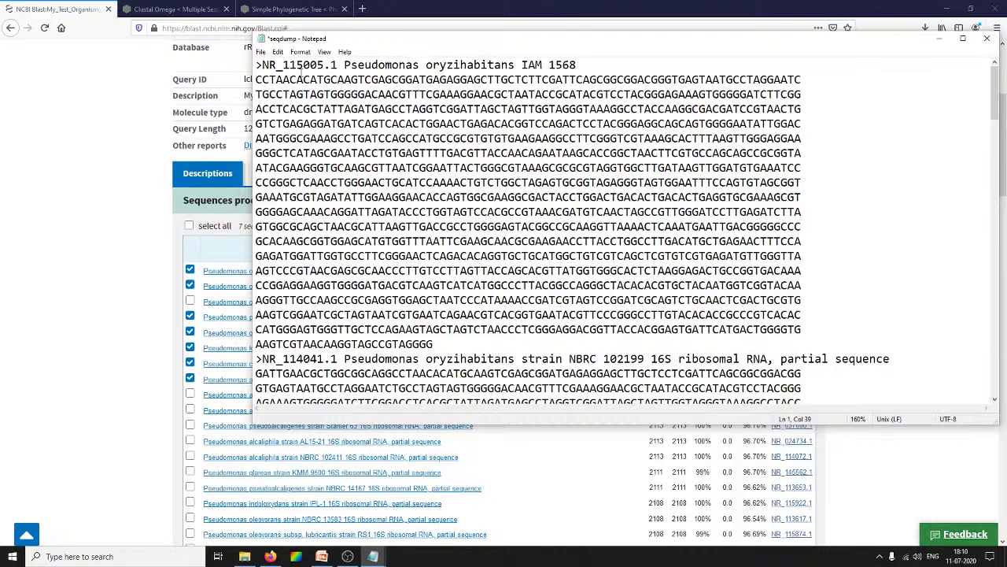
{"action": "left_click_drag", "start_coordinate": [345, 64], "coordinate": [263, 65]}
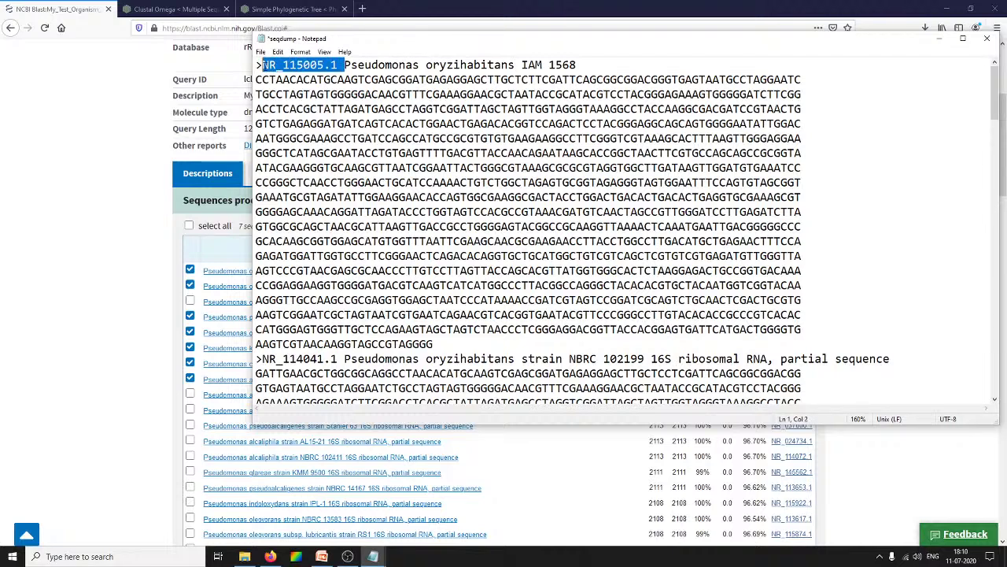
{"action": "key", "text": "Delete"}
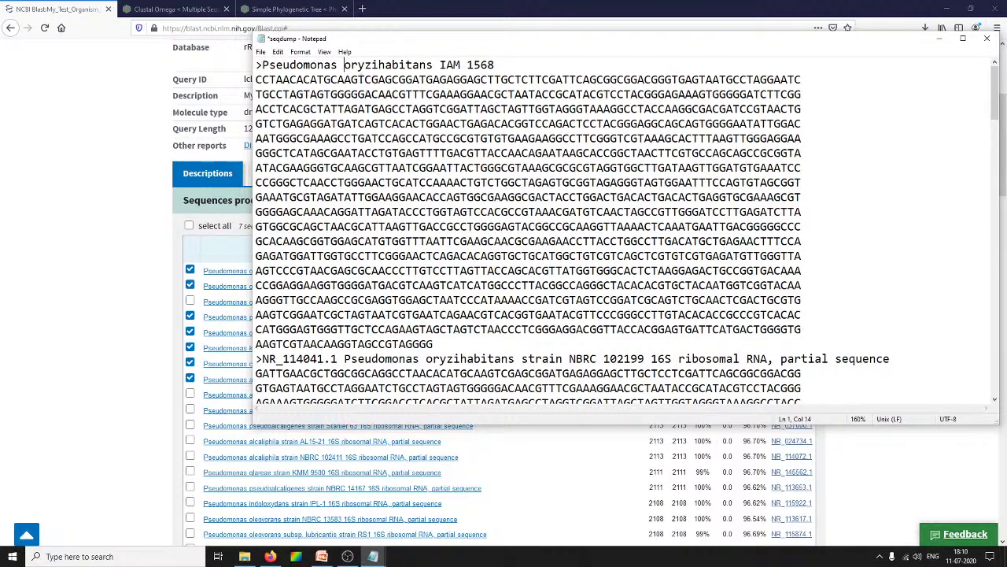
Replace the spaces in the first header with underscores so it reads >Pseudomonas_oryzihabitans_IAM_1568.
{"action": "key", "text": "BackSpace"}
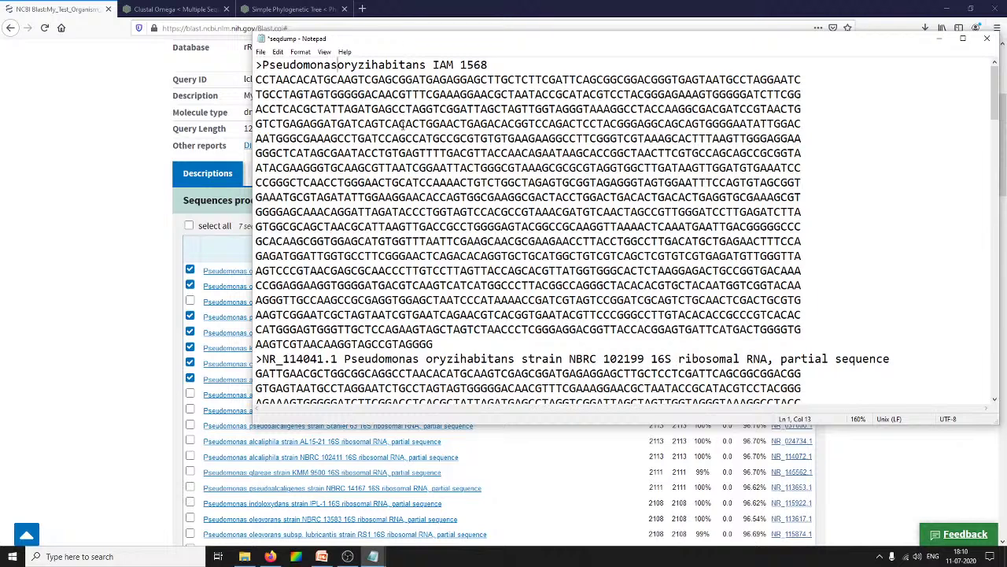
{"action": "type", "text": "_"}
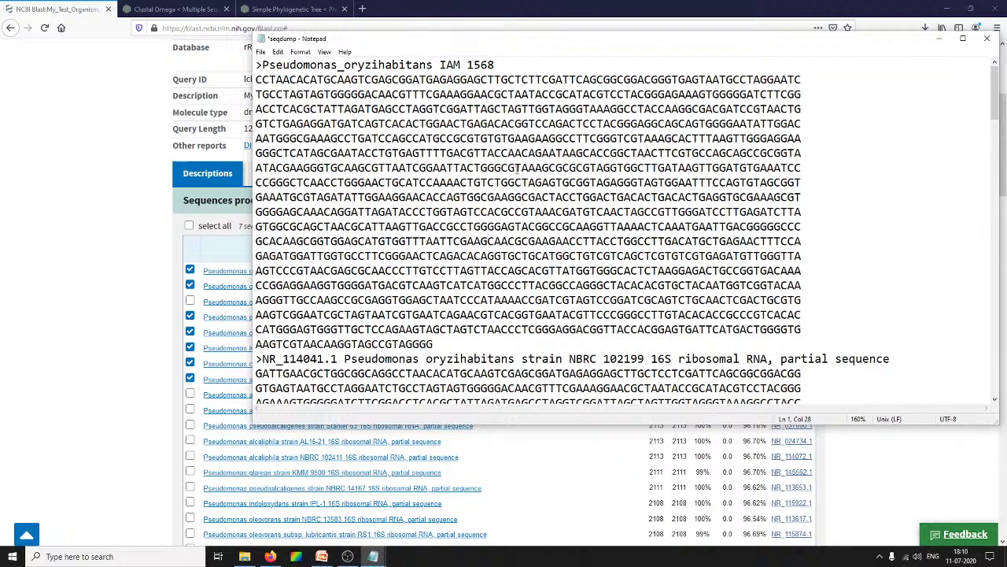
{"action": "key", "text": "BackSpace"}
{"action": "type", "text": "_"}
{"action": "key", "text": "BackSpace"}
{"action": "type", "text": "_"}
Enlarge the text to 210%, widen the Notepad window and highlight the edited first header for review.
{"action": "scroll", "coordinate": [610, 119], "scroll_direction": "up", "scroll_amount": 5, "text": "ctrl"}
{"action": "left_click_drag", "start_coordinate": [423, 41], "coordinate": [389, 43]}
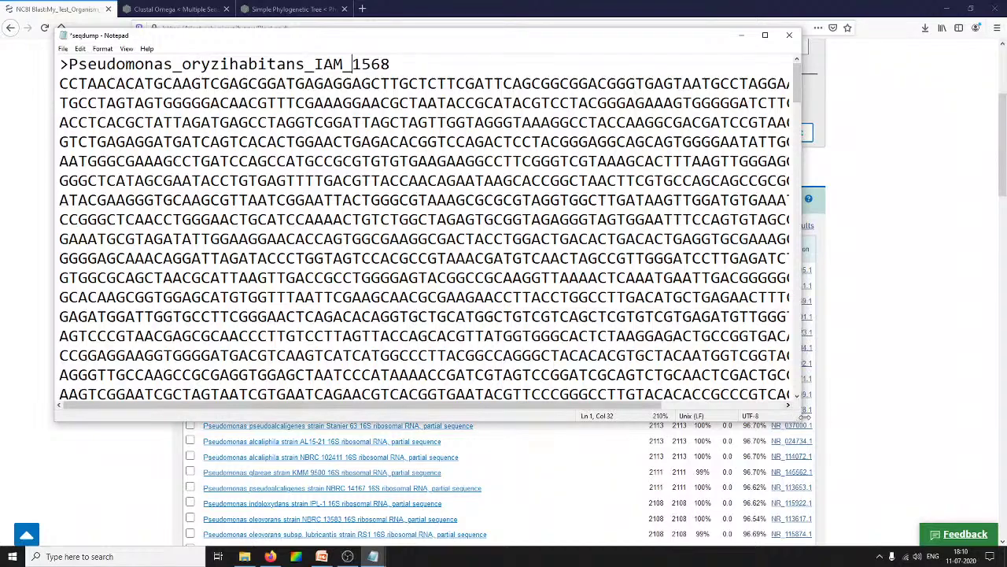
{"action": "left_click_drag", "start_coordinate": [800, 421], "coordinate": [890, 426]}
{"action": "left_click_drag", "start_coordinate": [391, 64], "coordinate": [45, 69]}
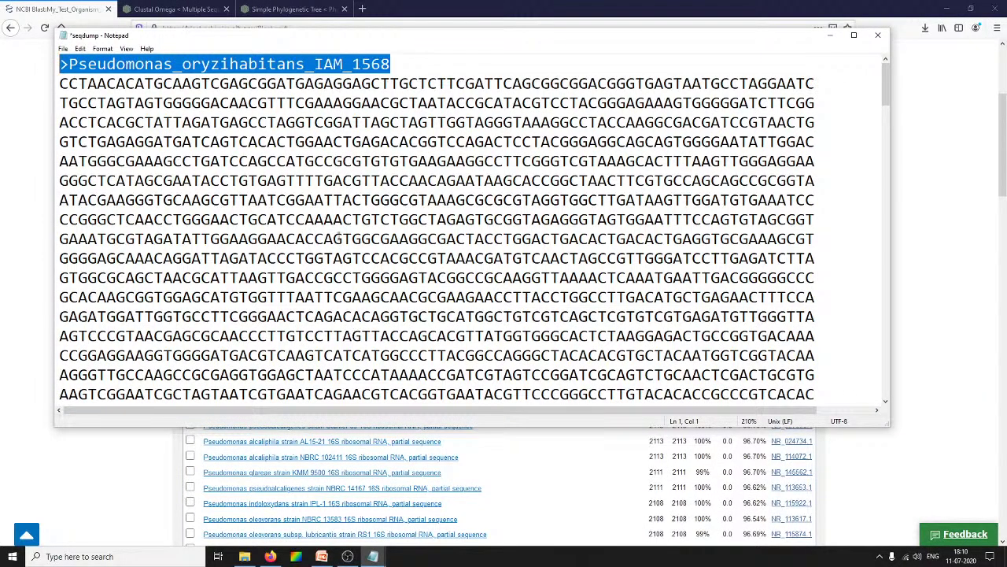
Adjust the text size up to 240% to examine the edited first FASTA header up close.
{"action": "key", "text": "ctrl+minus"}
{"action": "key", "text": "ctrl+minus"}
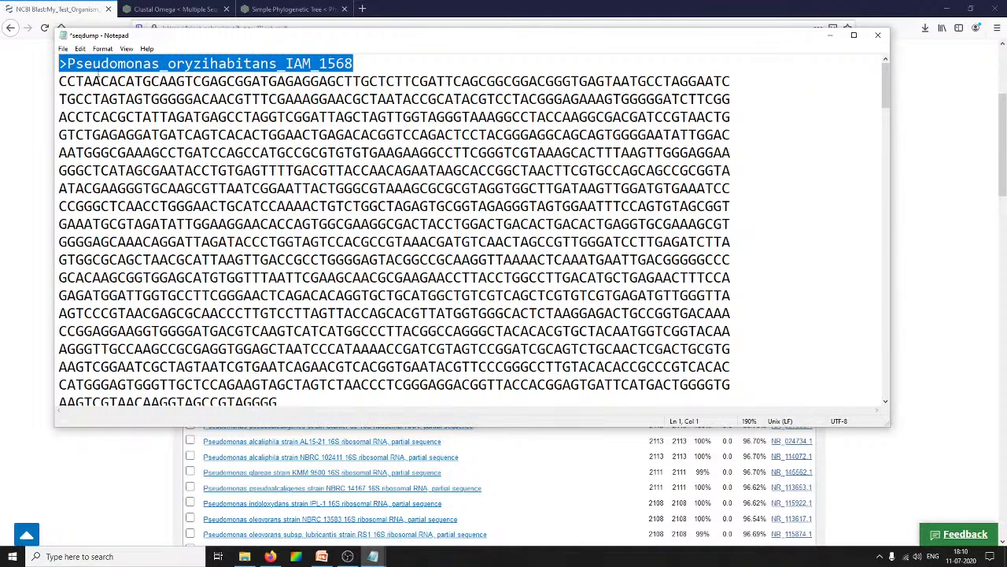
{"action": "key", "text": "ctrl+plus"}
{"action": "key", "text": "ctrl+plus"}
{"action": "key", "text": "ctrl+plus"}
{"action": "key", "text": "ctrl+plus"}
{"action": "key", "text": "ctrl+plus"}
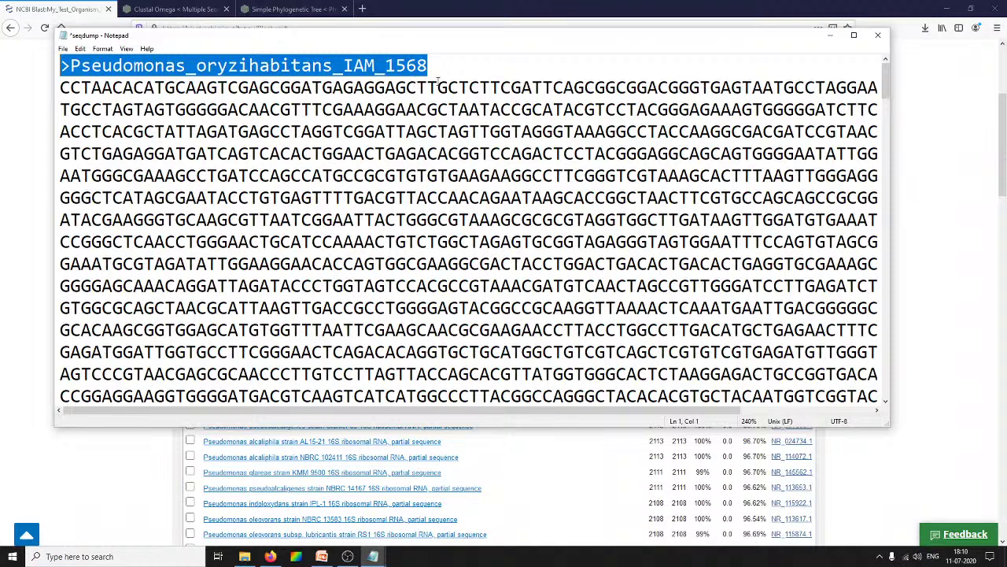
{"action": "left_click", "coordinate": [353, 67]}
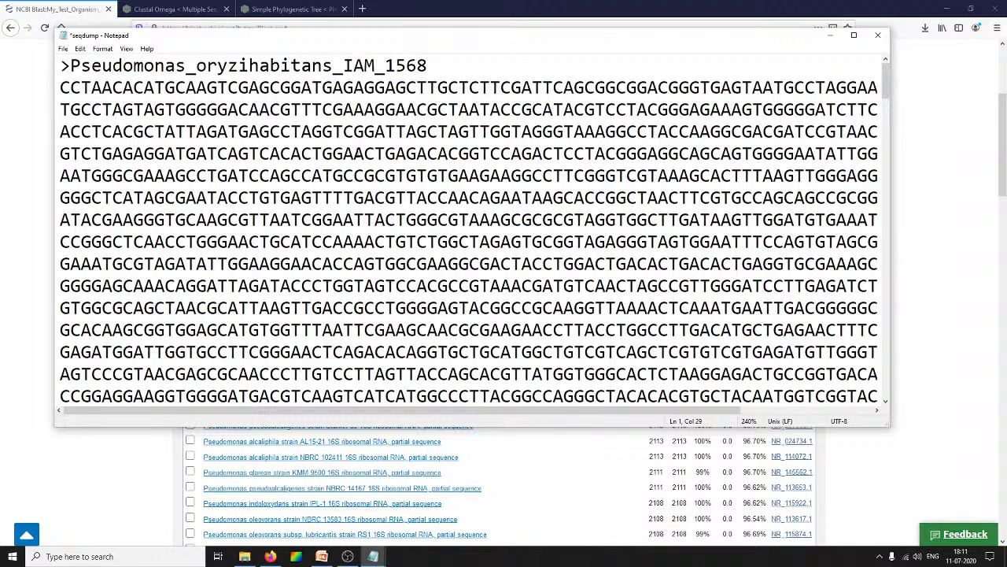
Remove the accession number, the word "strain" and everything after NBRC from the second Pseudomonas oryzihabitans header.
{"action": "scroll", "coordinate": [353, 236], "scroll_direction": "down", "scroll_amount": 8, "text": "ctrl"}
{"action": "scroll", "coordinate": [337, 310], "scroll_direction": "down", "scroll_amount": 1}
{"action": "scroll", "coordinate": [323, 316], "scroll_direction": "down", "scroll_amount": 2}
{"action": "scroll", "coordinate": [307, 263], "scroll_direction": "down", "scroll_amount": 1}
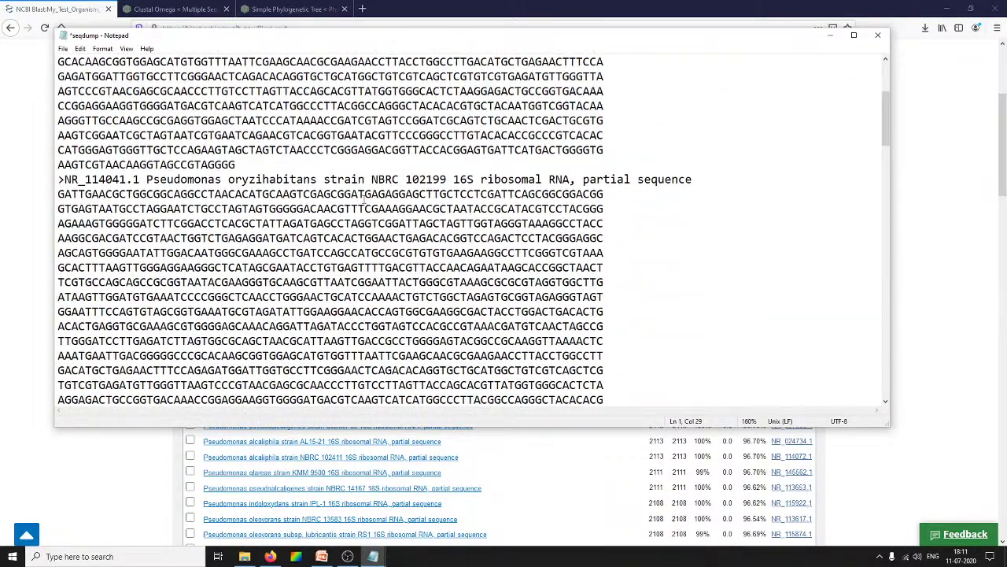
{"action": "left_click_drag", "start_coordinate": [146, 180], "coordinate": [63, 179]}
{"action": "key", "text": "Delete"}
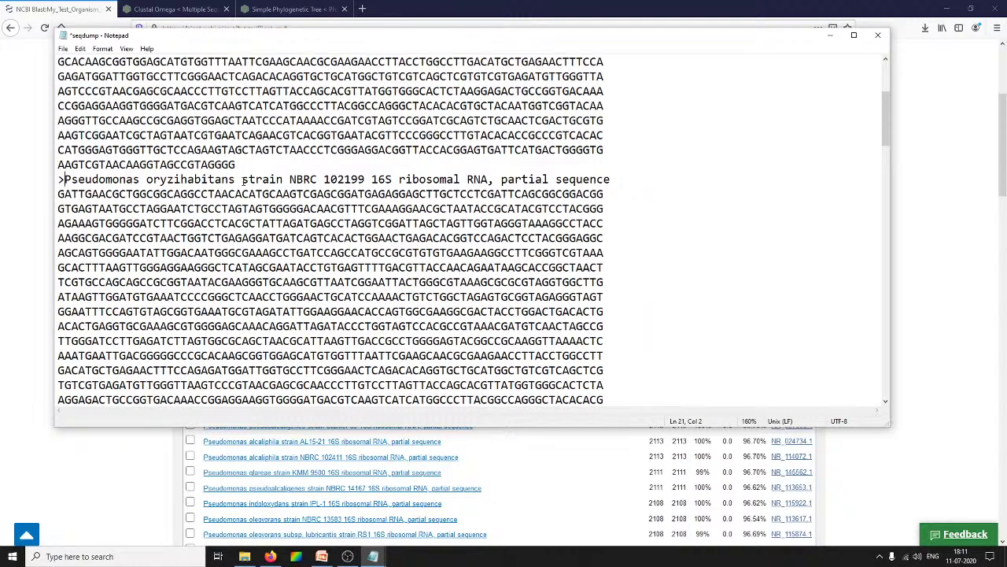
{"action": "left_click_drag", "start_coordinate": [242, 179], "coordinate": [290, 180]}
{"action": "key", "text": "Delete"}
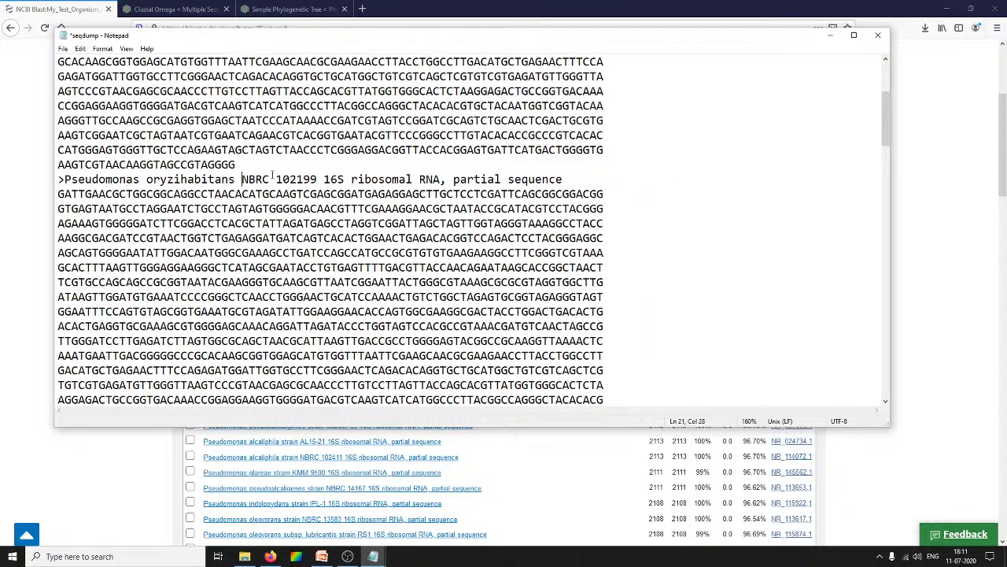
{"action": "left_click_drag", "start_coordinate": [273, 180], "coordinate": [563, 181]}
{"action": "key", "text": "Delete"}
Replace the spaces in the second header with underscores so it reads >Pseudomonas_oryzihabitans_NBRC.
{"action": "left_click", "coordinate": [240, 179]}
{"action": "key", "text": "Delete"}
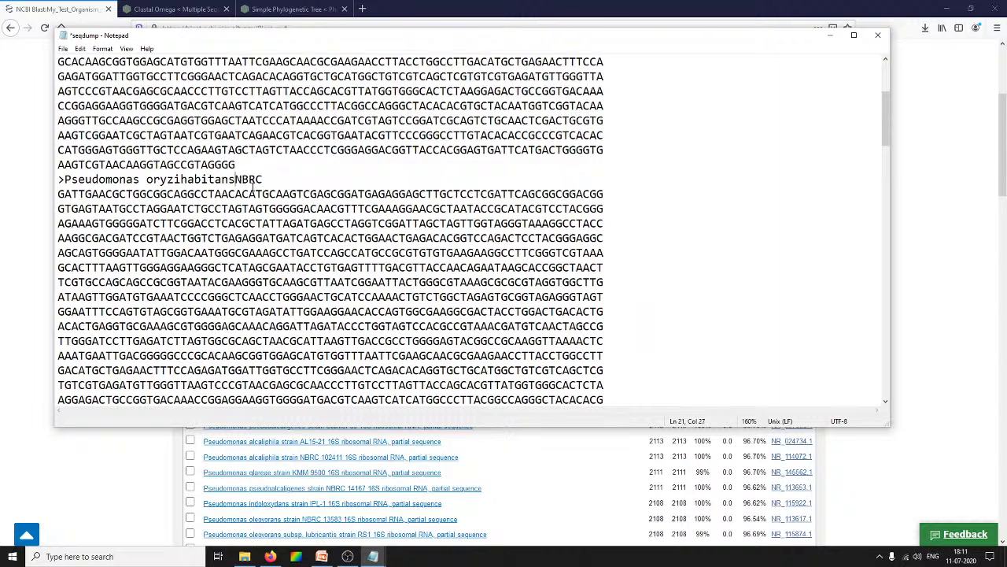
{"action": "type", "text": "_"}
{"action": "left_click_drag", "start_coordinate": [146, 180], "coordinate": [140, 179]}
{"action": "type", "text": "_"}
Strip the Pseudomonas psychrotolerans header down to organism name and C36, removing the accession number, "strain" and "16S ribosomal RNA, partial sequence".
{"action": "scroll", "coordinate": [283, 140], "scroll_direction": "down", "scroll_amount": 1}
{"action": "scroll", "coordinate": [158, 173], "scroll_direction": "down", "scroll_amount": 4}
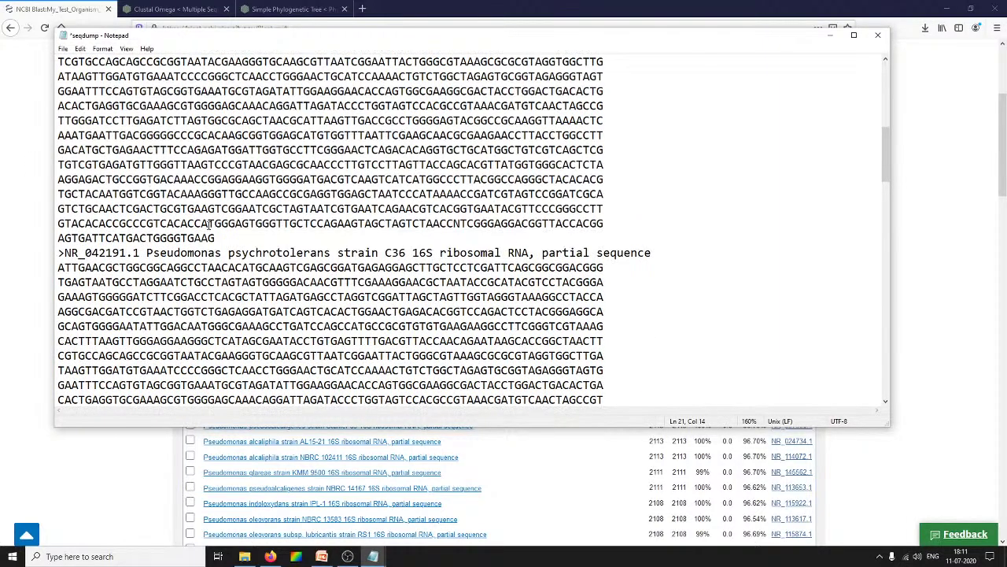
{"action": "left_click_drag", "start_coordinate": [146, 253], "coordinate": [63, 253]}
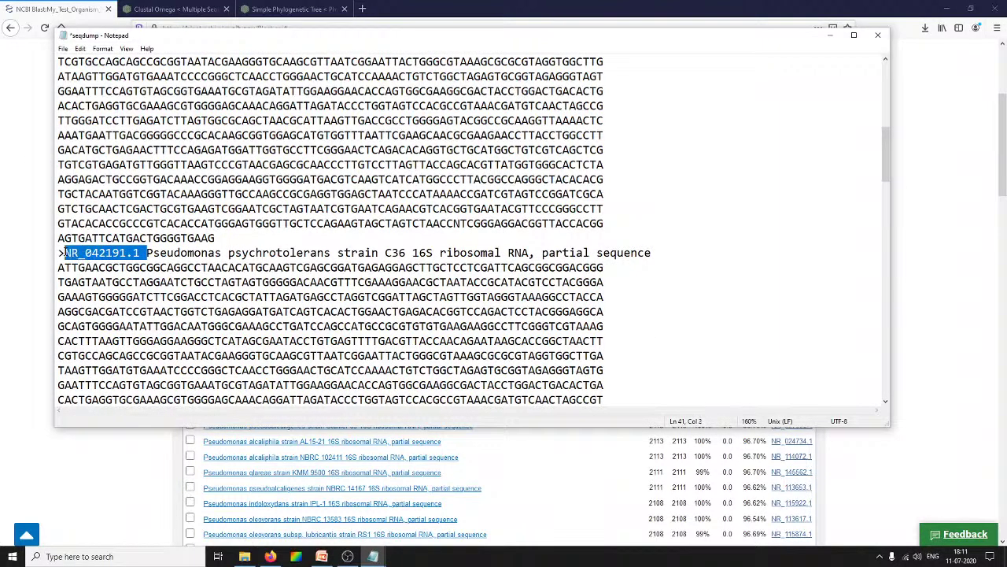
{"action": "key", "text": "BackSpace"}
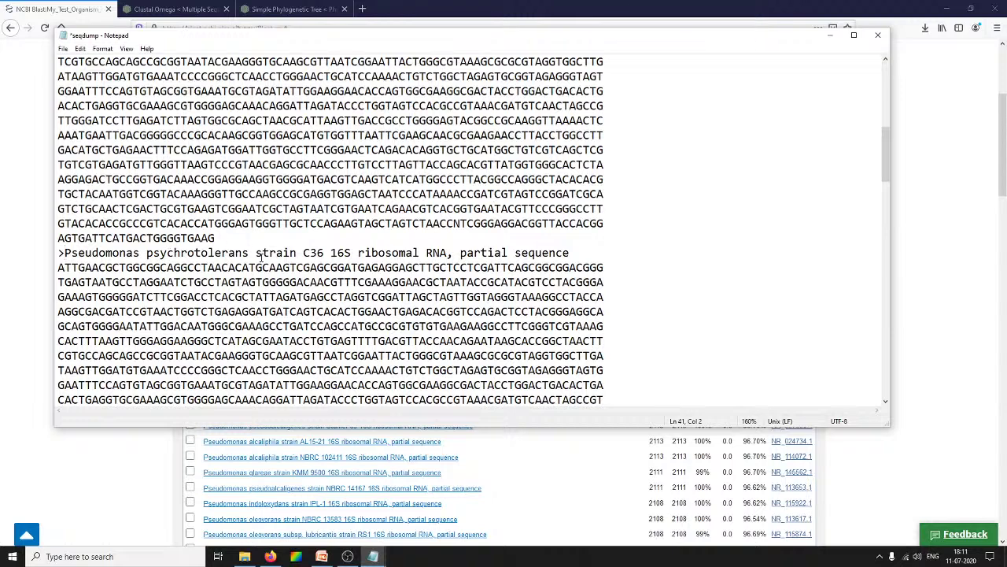
{"action": "left_click_drag", "start_coordinate": [303, 252], "coordinate": [249, 253]}
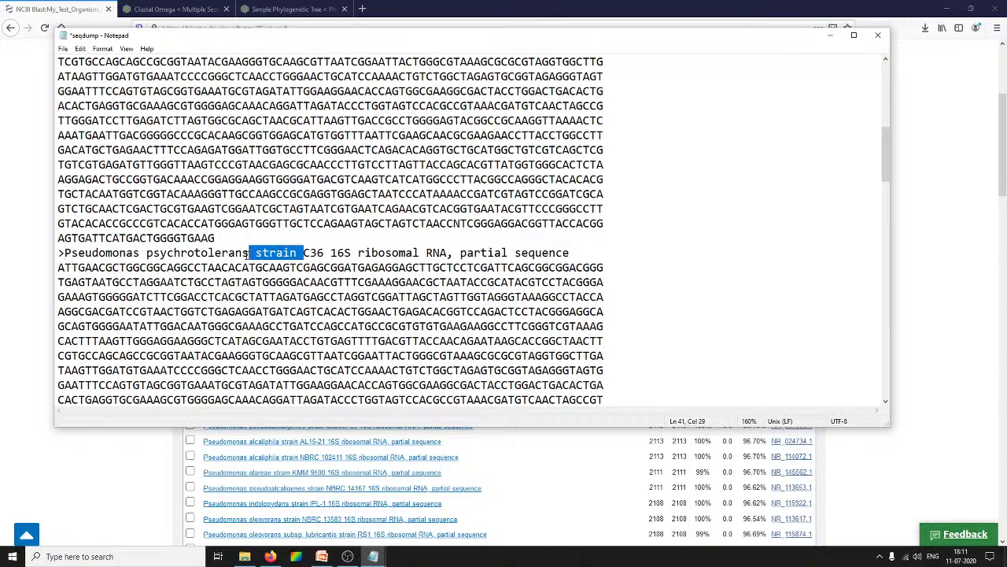
{"action": "key", "text": "BackSpace"}
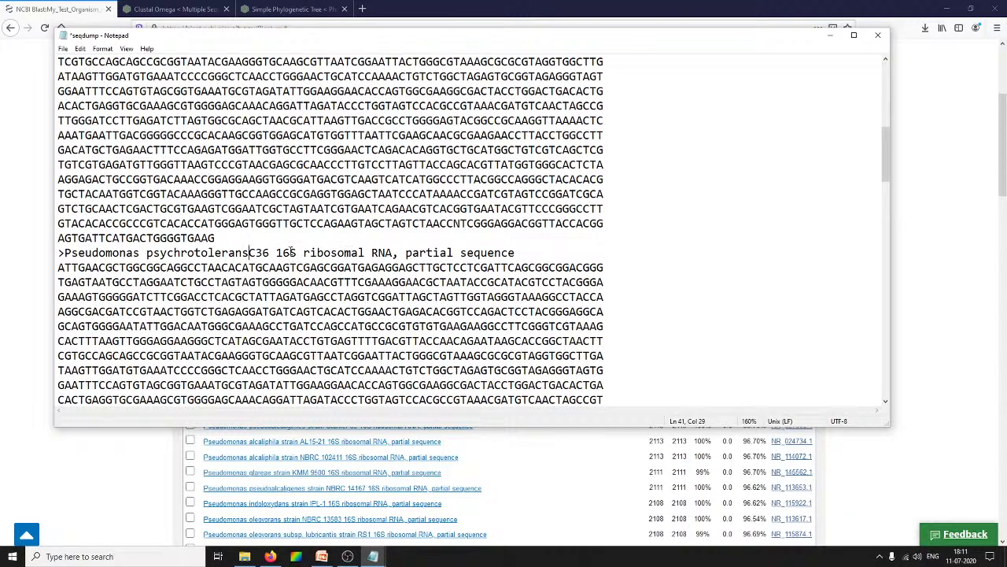
{"action": "left_click_drag", "start_coordinate": [274, 253], "coordinate": [540, 254]}
{"action": "key", "text": "BackSpace"}
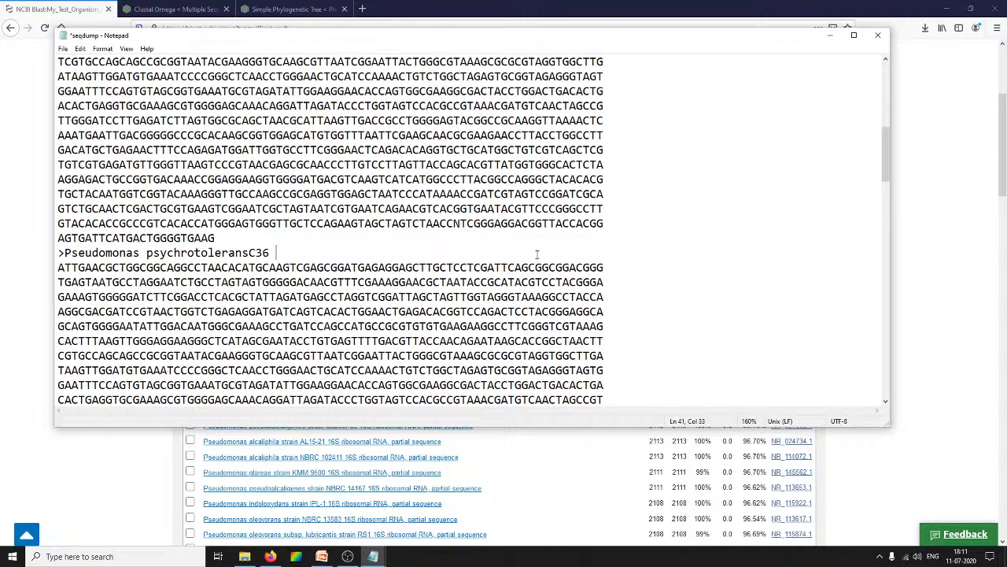
{"action": "left_click", "coordinate": [249, 253]}
Shorten the Pseudomonas oleovorans header to >Pseudomonas_oleovorans_IAM, with underscores in place of the spaces.
{"action": "scroll", "coordinate": [109, 295], "scroll_direction": "down", "scroll_amount": 5}
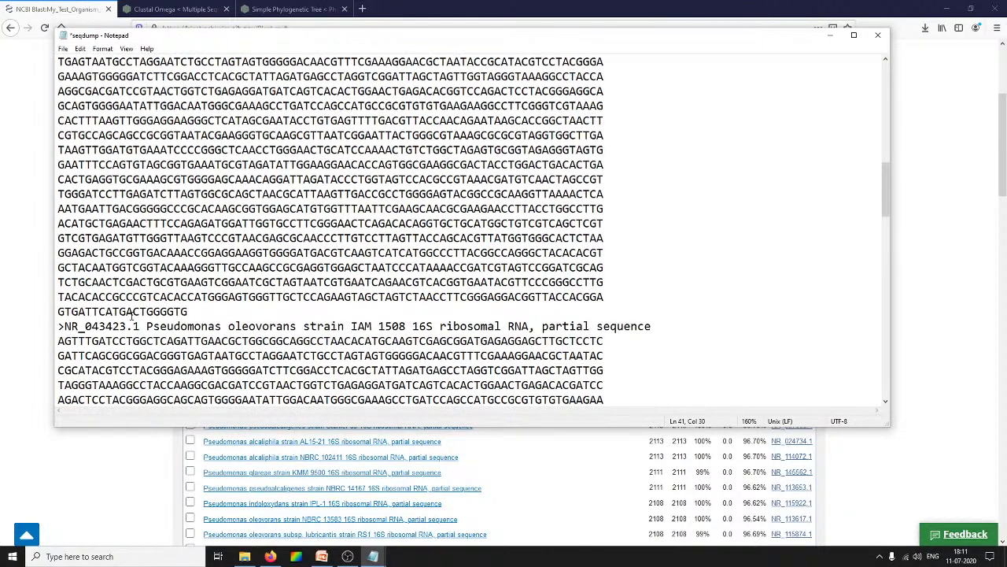
{"action": "left_click_drag", "start_coordinate": [147, 326], "coordinate": [64, 326]}
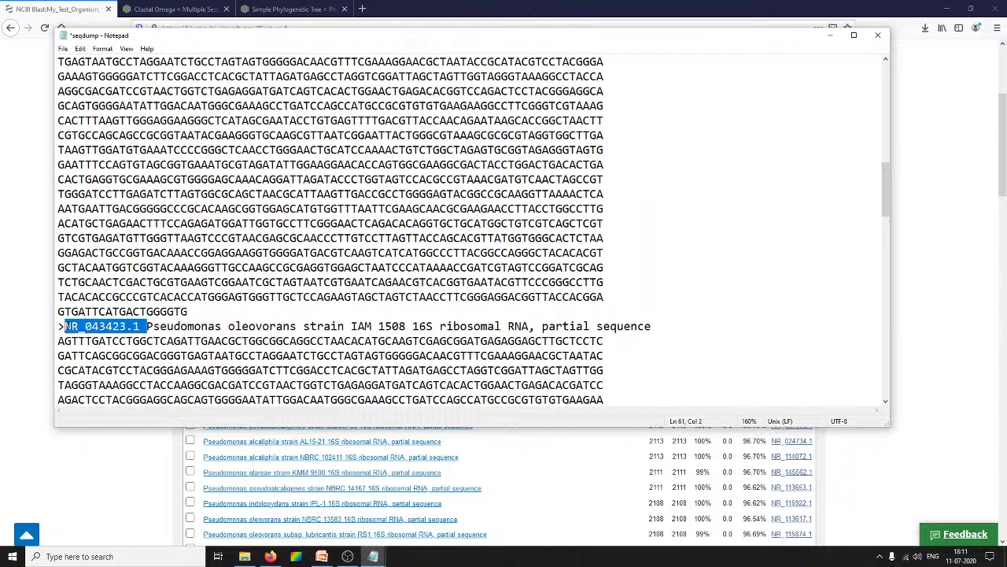
{"action": "key", "text": "BackSpace"}
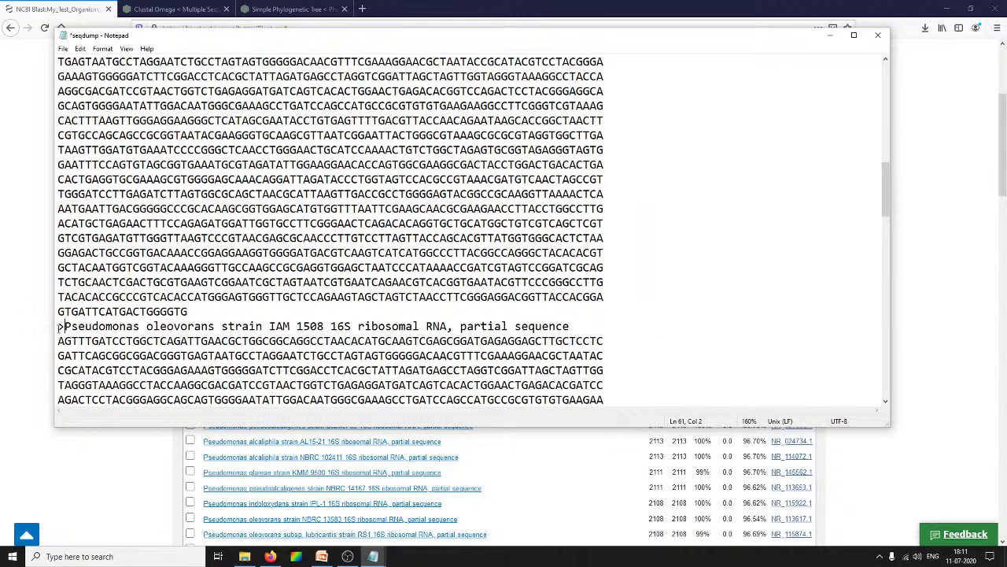
{"action": "left_click", "coordinate": [145, 326]}
{"action": "key", "text": "Delete"}
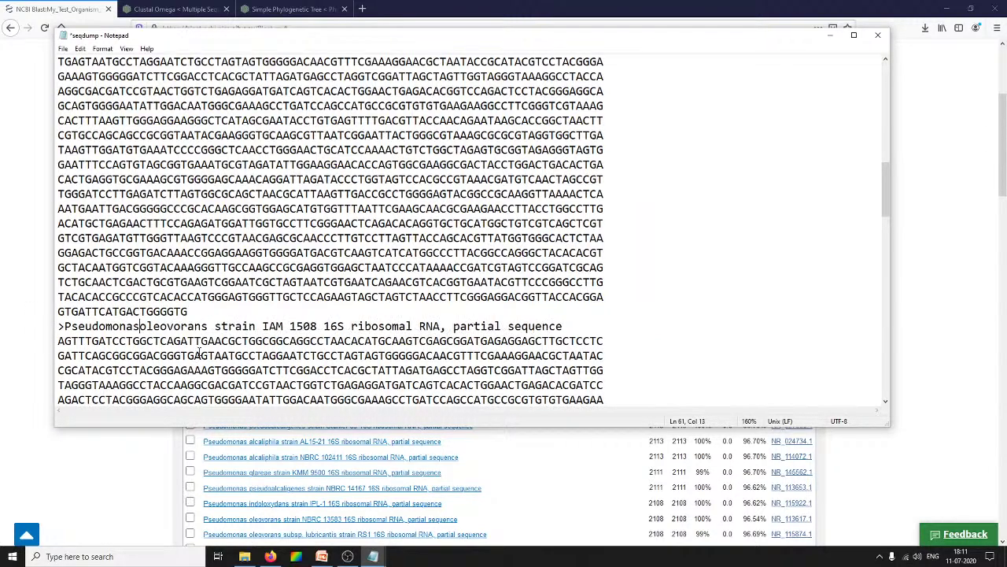
{"action": "type", "text": "_"}
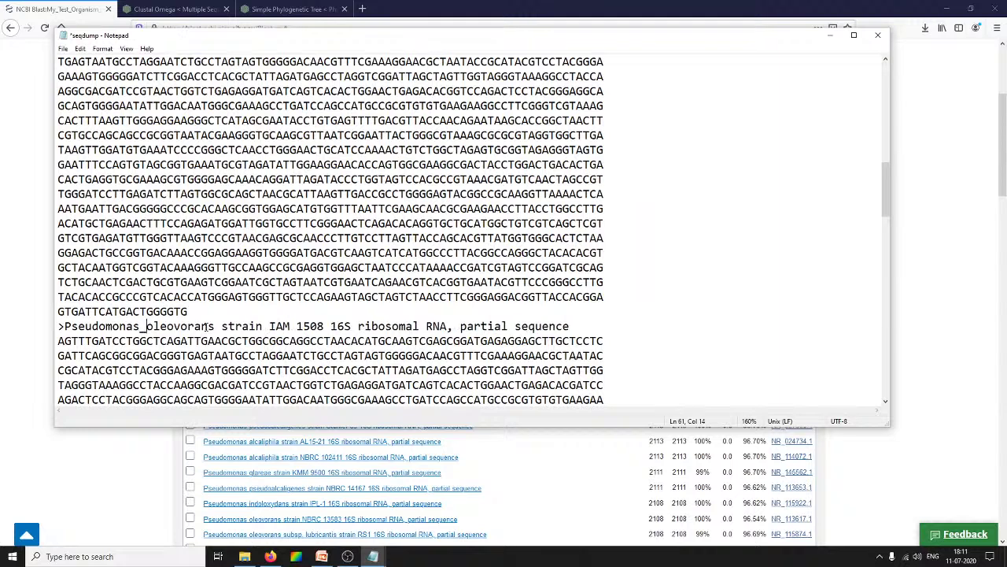
{"action": "left_click_drag", "start_coordinate": [214, 329], "coordinate": [526, 328]}
{"action": "type", "text": "_IAM"}
{"action": "type", "text": "_"}
{"action": "key", "text": "BackSpace"}
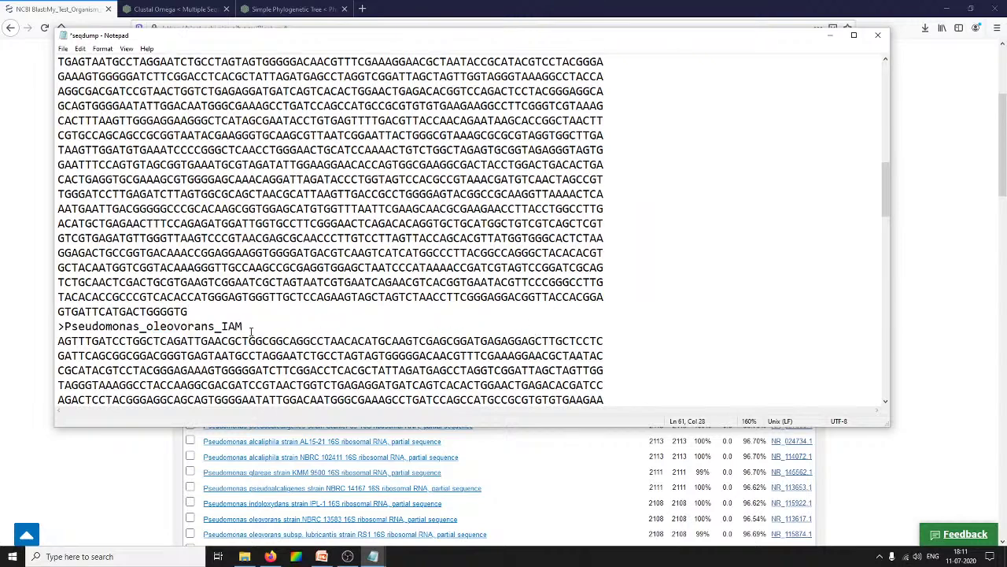
Shorten the Pseudomonas khazarica header to >Pseudomonas_khazarica_TBZ2, with underscores in place of the spaces.
{"action": "scroll", "coordinate": [256, 334], "scroll_direction": "down", "scroll_amount": 8}
{"action": "left_click_drag", "start_coordinate": [66, 282], "coordinate": [140, 284]}
{"action": "key", "text": "BackSpace"}
{"action": "type", "text": "_"}
{"action": "left_click_drag", "start_coordinate": [207, 283], "coordinate": [521, 291]}
{"action": "type", "text": "_"}
{"action": "key", "text": "BackSpace"}
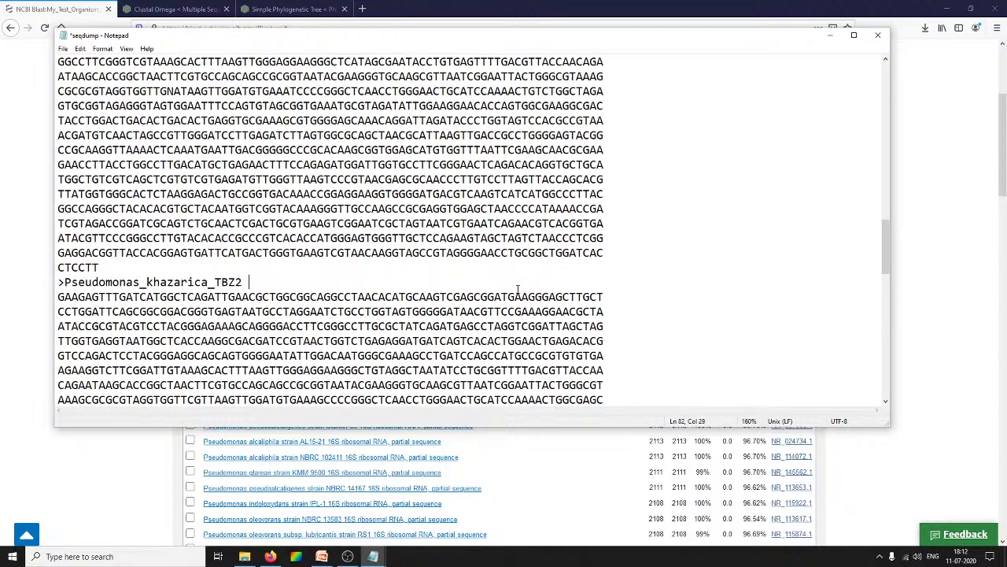
Shorten the Pseudomonas composti header to >Pseudomonas composti C2 by removing the accession number, "strain" and the gene description.
{"action": "scroll", "coordinate": [312, 297], "scroll_direction": "down", "scroll_amount": 8}
{"action": "left_click_drag", "start_coordinate": [146, 223], "coordinate": [64, 223]}
{"action": "key", "text": "BackSpace"}
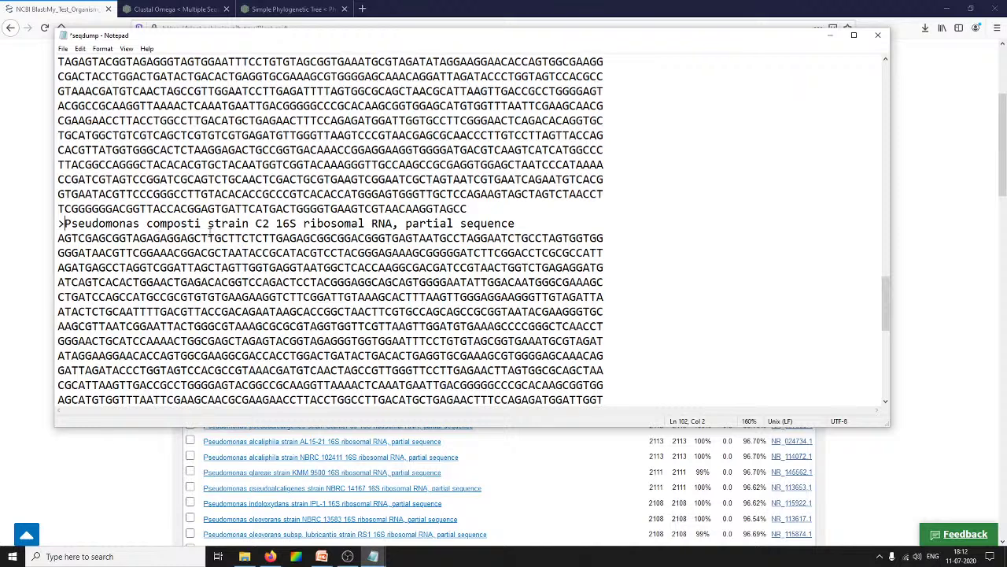
{"action": "left_click_drag", "start_coordinate": [210, 224], "coordinate": [462, 224]}
{"action": "key", "text": "BackSpace"}
{"action": "key", "text": "BackSpace"}
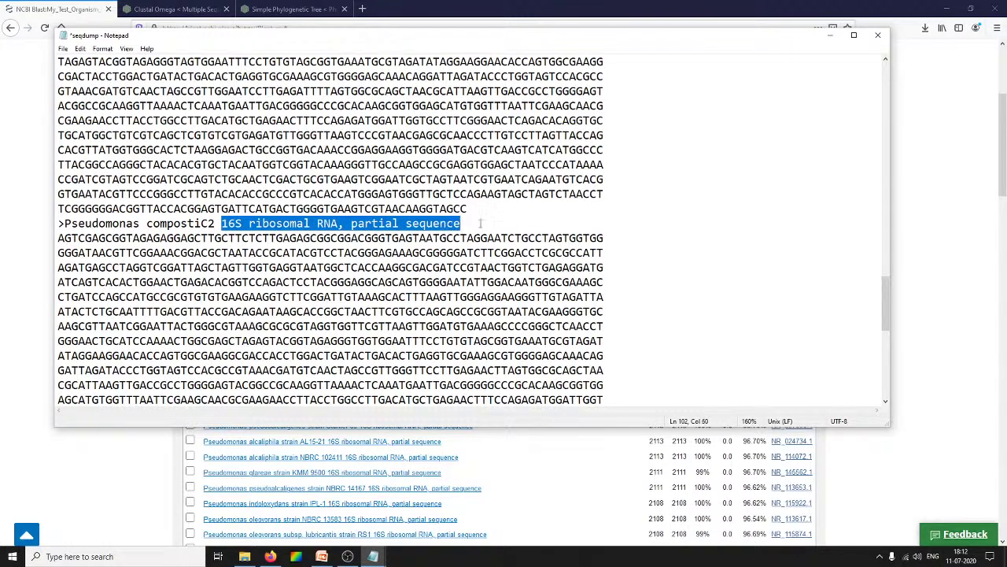
{"action": "key", "text": "BackSpace"}
{"action": "left_click", "coordinate": [199, 224]}
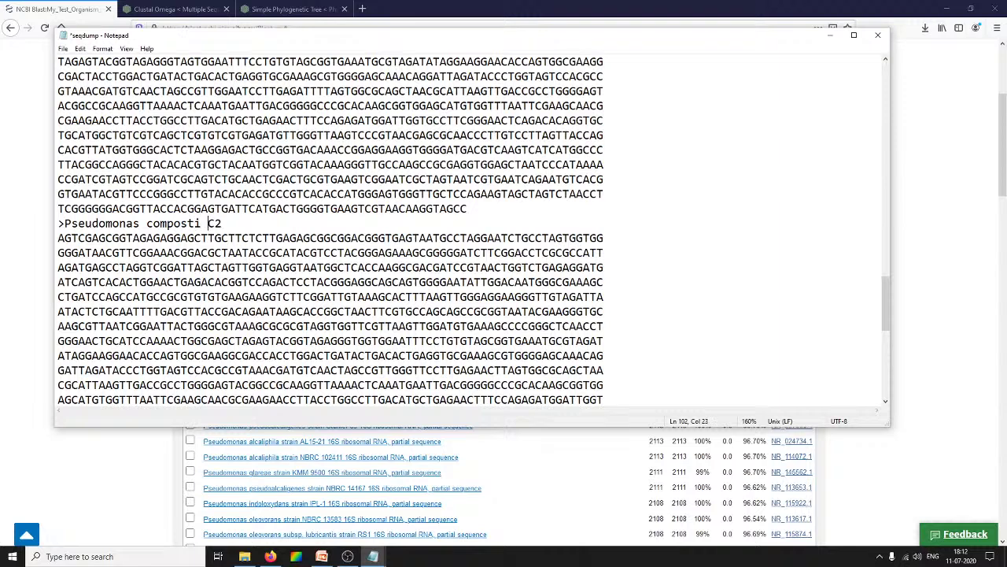
Shorten the Pseudomonas aeruginosa header to >Pseudomonas aeruginosa ATCC 10145 by removing the gene description, "strain" and the accession number.
{"action": "scroll", "coordinate": [164, 246], "scroll_direction": "down", "scroll_amount": 4}
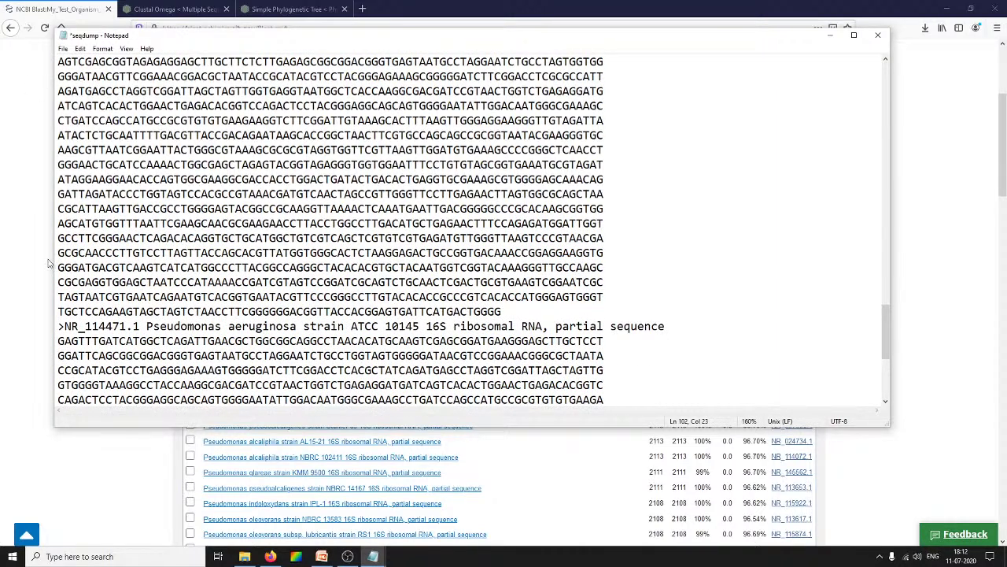
{"action": "left_click_drag", "start_coordinate": [684, 326], "coordinate": [420, 324]}
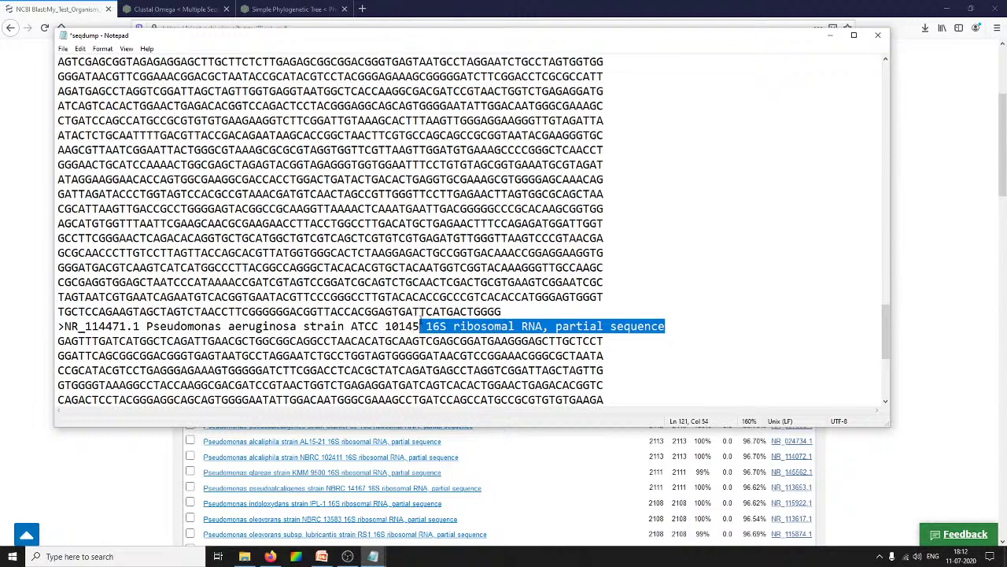
{"action": "key", "text": "Delete"}
{"action": "left_click_drag", "start_coordinate": [351, 325], "coordinate": [303, 326]}
{"action": "key", "text": "Delete"}
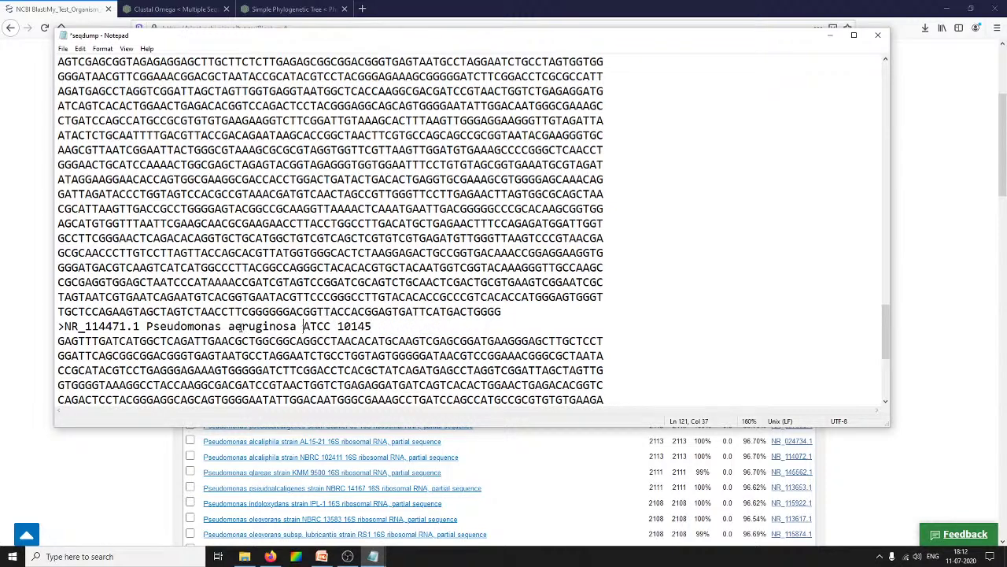
{"action": "left_click_drag", "start_coordinate": [147, 326], "coordinate": [64, 326]}
{"action": "key", "text": "Delete"}
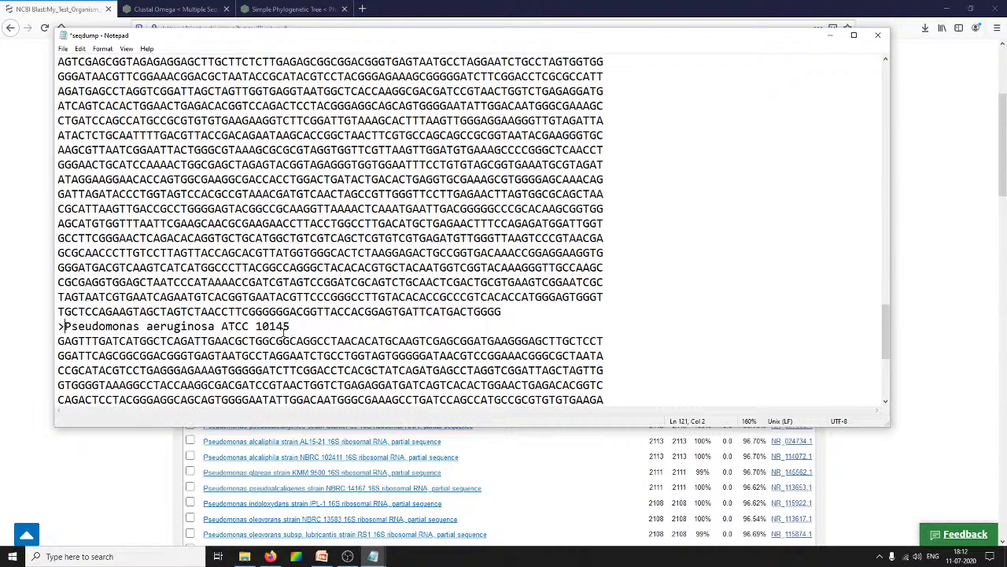
Look back over the edited headers to the start of the file, and switch to the Clustal Omega input form in the browser.
{"action": "scroll", "coordinate": [285, 332], "scroll_direction": "down", "scroll_amount": 5}
{"action": "scroll", "coordinate": [557, 338], "scroll_direction": "down", "scroll_amount": 4, "text": "ctrl"}
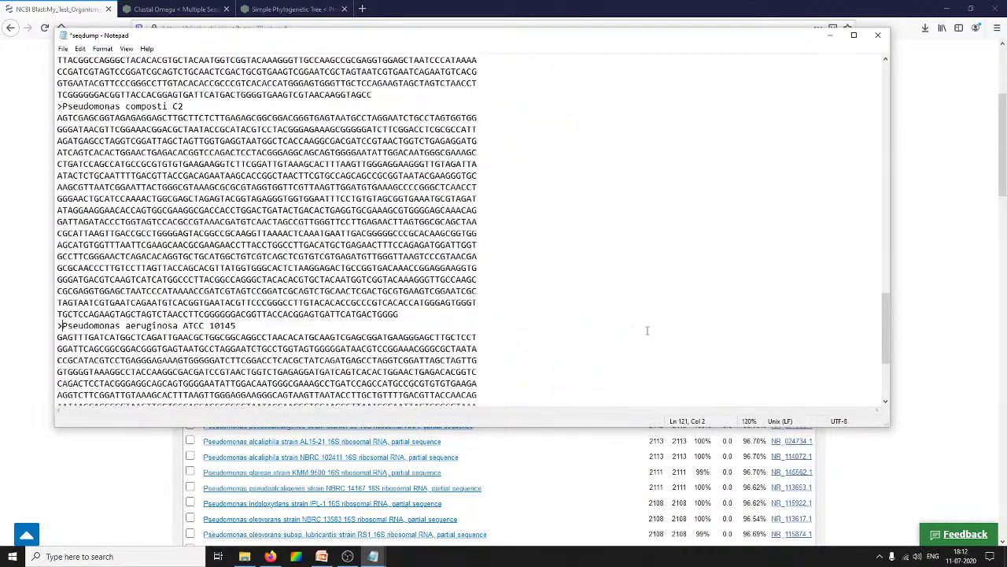
{"action": "scroll", "coordinate": [527, 285], "scroll_direction": "up", "scroll_amount": 15}
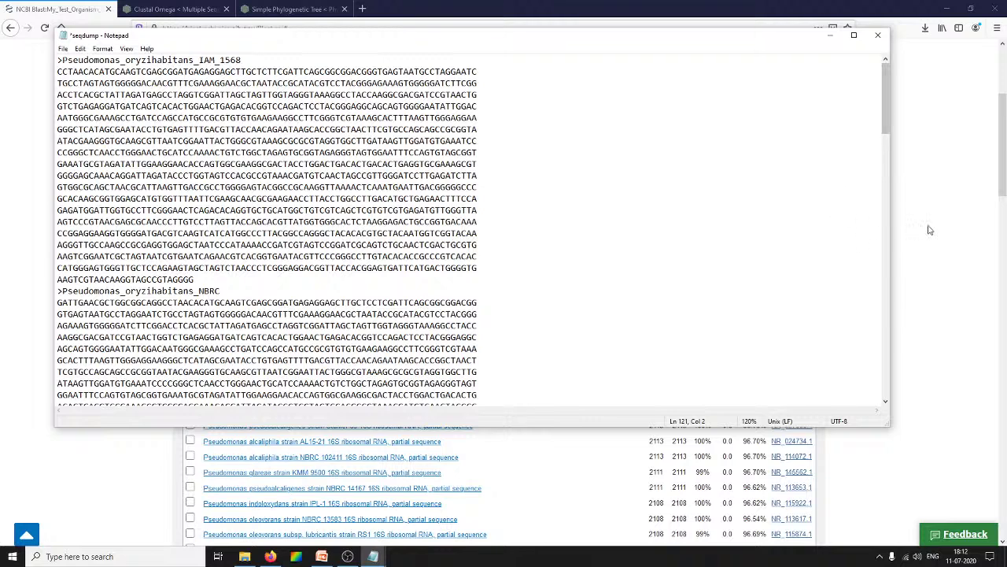
{"action": "left_click", "coordinate": [931, 230]}
{"action": "left_click", "coordinate": [169, 9]}
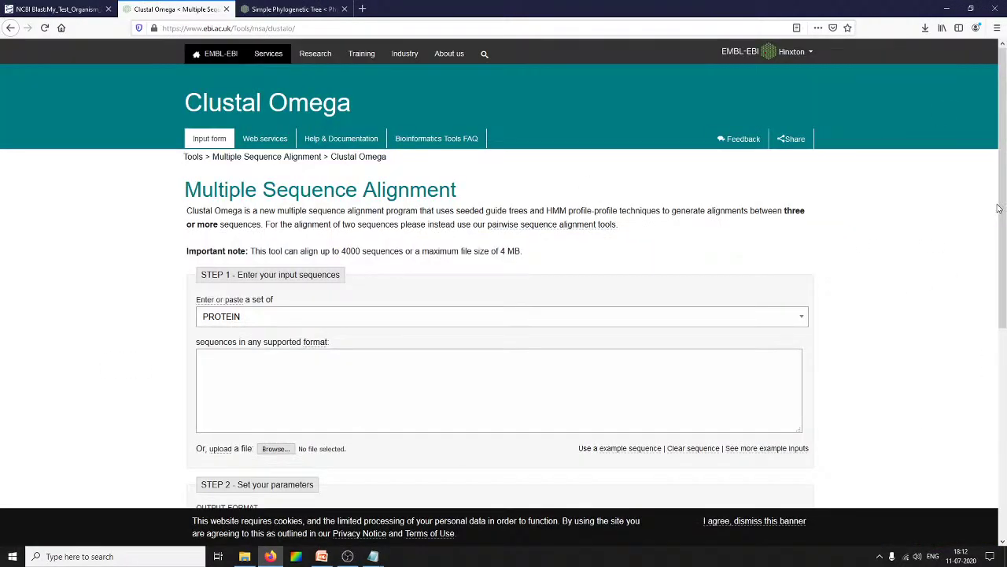
{"action": "scroll", "coordinate": [203, 303], "scroll_direction": "down", "scroll_amount": 2}
Copy the My_Test_Organism_008 FASTA entry from the Test_Seq file and paste it into Clustal Omega's input sequences.
{"action": "mouse_move", "coordinate": [373, 557]}
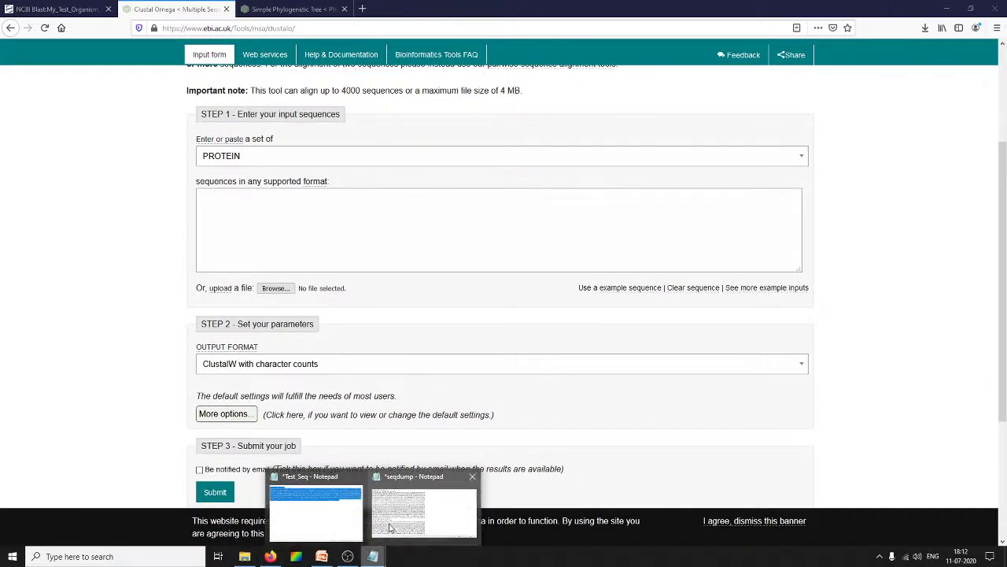
{"action": "left_click", "coordinate": [341, 515]}
{"action": "left_click", "coordinate": [658, 267]}
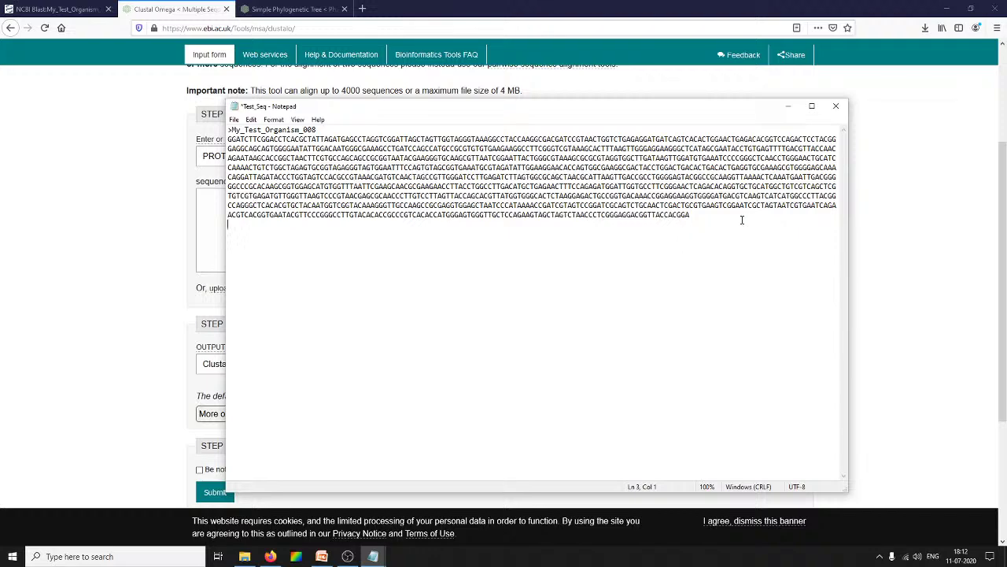
{"action": "left_click_drag", "start_coordinate": [744, 220], "coordinate": [229, 130]}
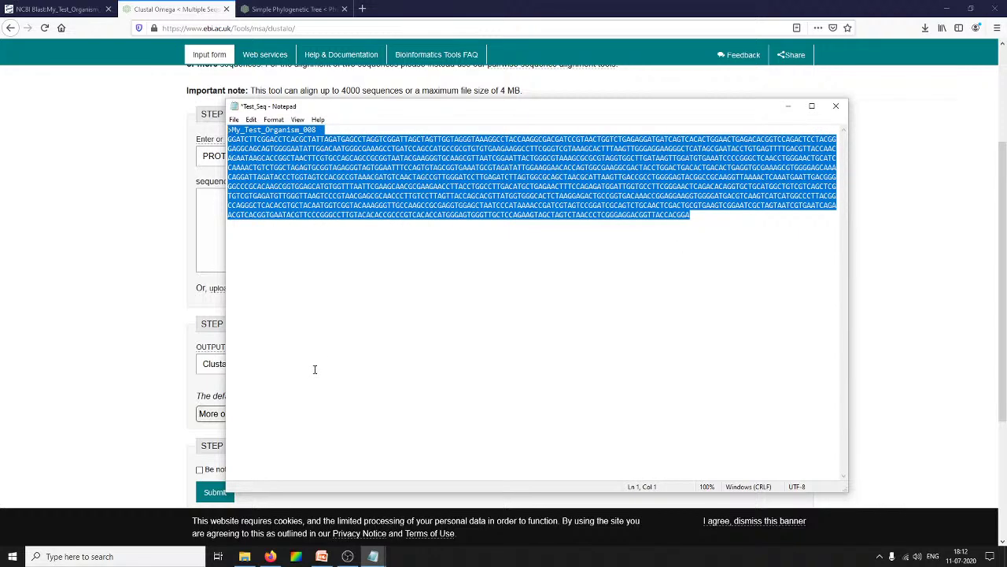
{"action": "key", "text": "alt+Tab"}
{"action": "left_click", "coordinate": [244, 217]}
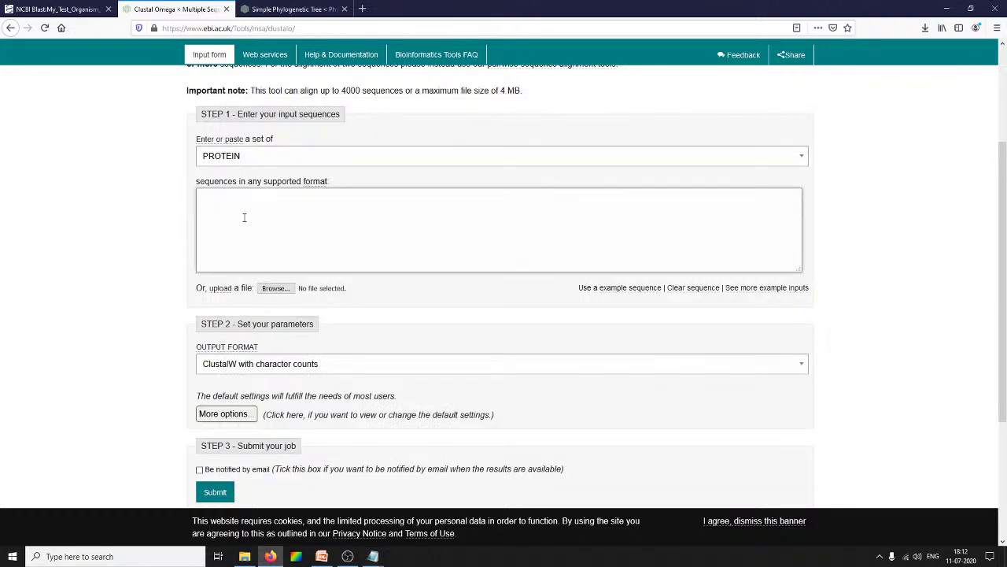
{"action": "key", "text": "ctrl+v"}
{"action": "scroll", "coordinate": [228, 213], "scroll_direction": "up", "scroll_amount": 6}
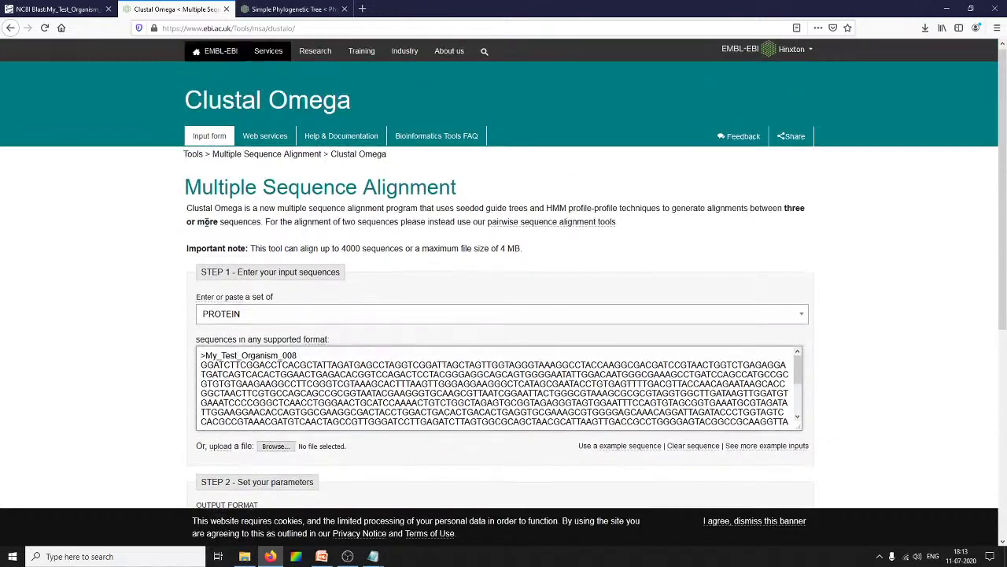
Check the end of the pasted My_Test_Organism_008 entry and copy all the Pseudomonas sequences from the seqdump file.
{"action": "scroll", "coordinate": [870, 293], "scroll_direction": "down", "scroll_amount": 3}
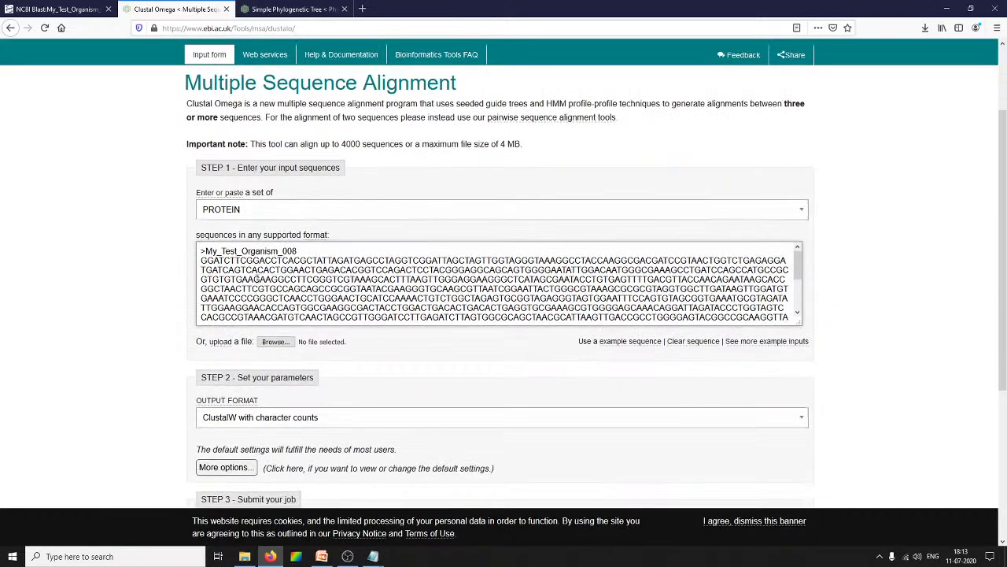
{"action": "scroll", "coordinate": [294, 258], "scroll_direction": "down", "scroll_amount": 5}
{"action": "scroll", "coordinate": [322, 283], "scroll_direction": "down", "scroll_amount": 2}
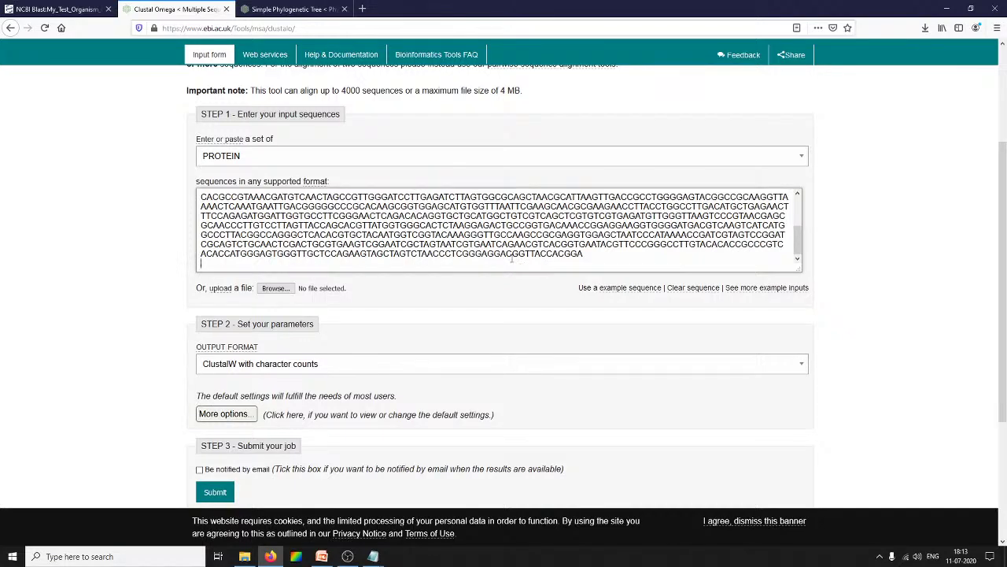
{"action": "scroll", "coordinate": [252, 213], "scroll_direction": "up", "scroll_amount": 5}
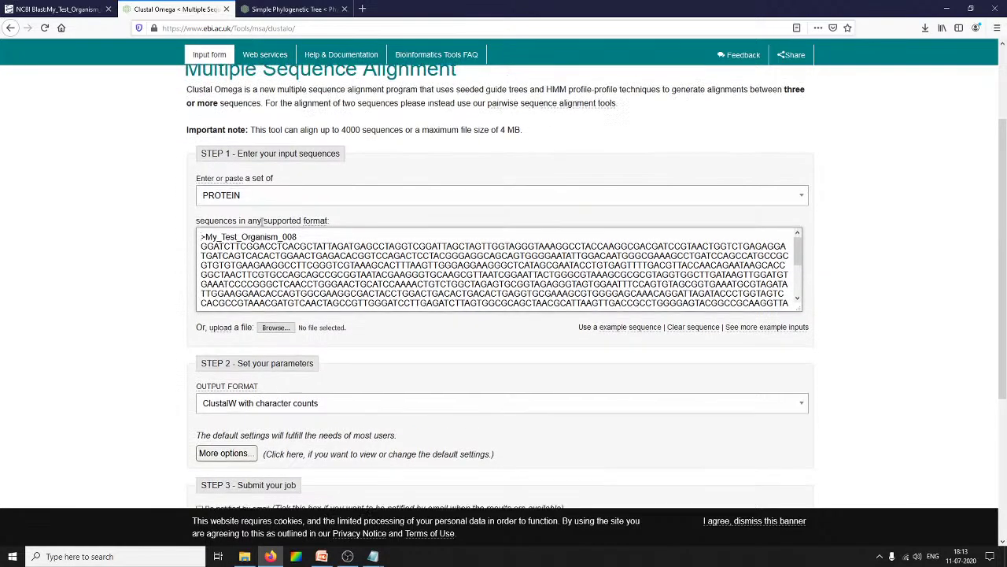
{"action": "scroll", "coordinate": [239, 263], "scroll_direction": "down", "scroll_amount": 6}
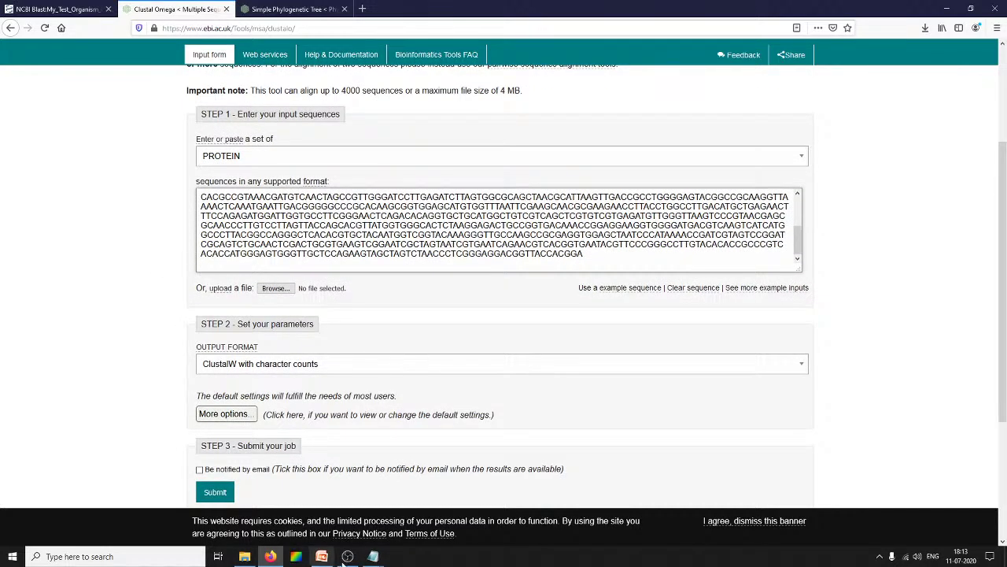
{"action": "mouse_move", "coordinate": [373, 556]}
{"action": "left_click", "coordinate": [410, 520]}
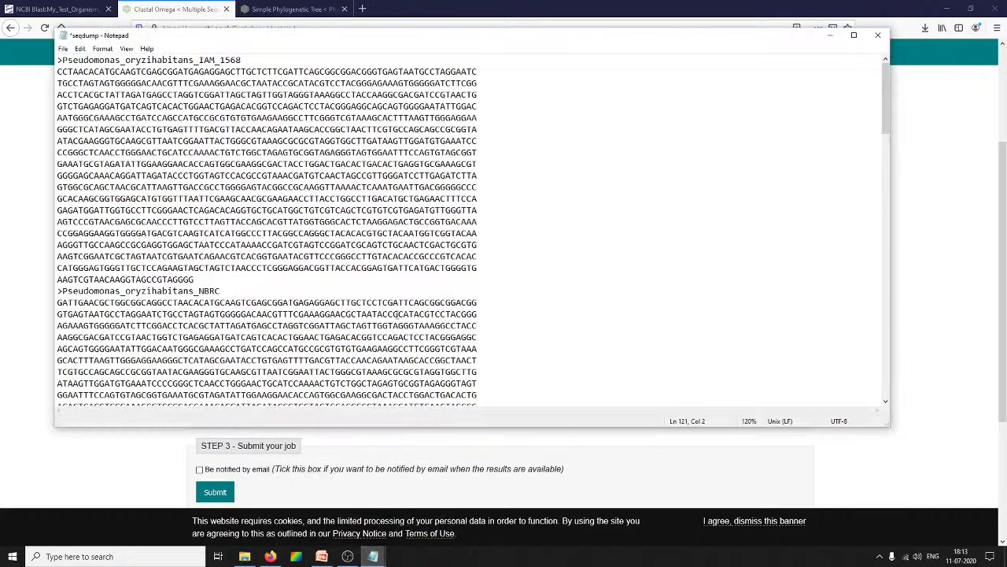
{"action": "scroll", "coordinate": [156, 96], "scroll_direction": "down", "scroll_amount": 20}
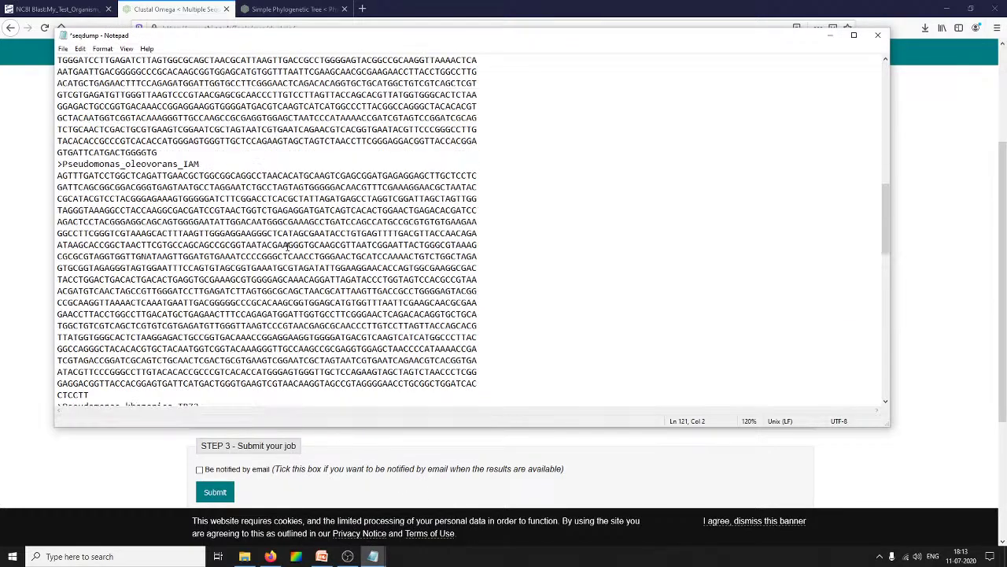
{"action": "scroll", "coordinate": [515, 293], "scroll_direction": "down", "scroll_amount": 1}
{"action": "key", "text": "ctrl+a"}
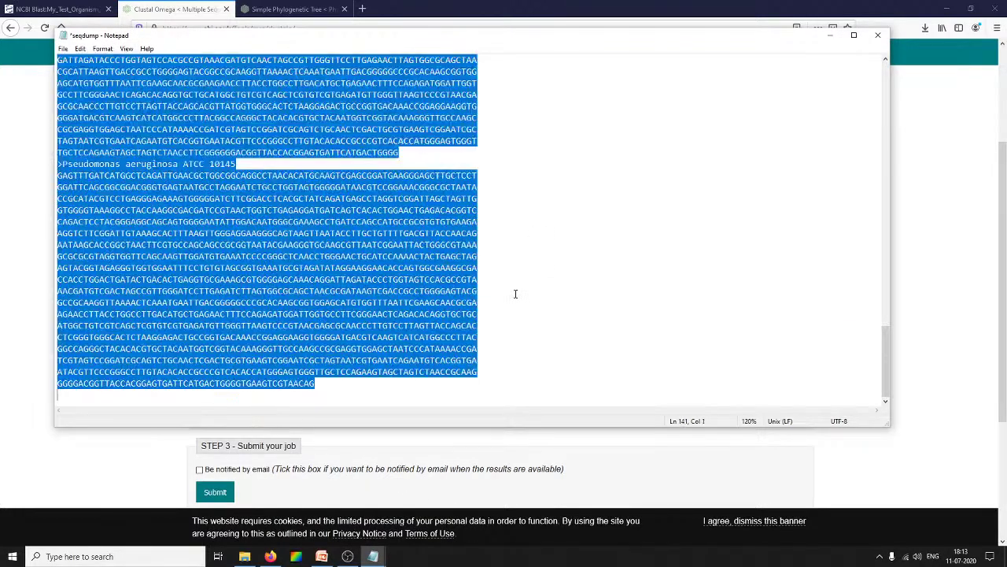
{"action": "scroll", "coordinate": [636, 301], "scroll_direction": "up", "scroll_amount": 7}
{"action": "scroll", "coordinate": [228, 233], "scroll_direction": "up", "scroll_amount": 9}
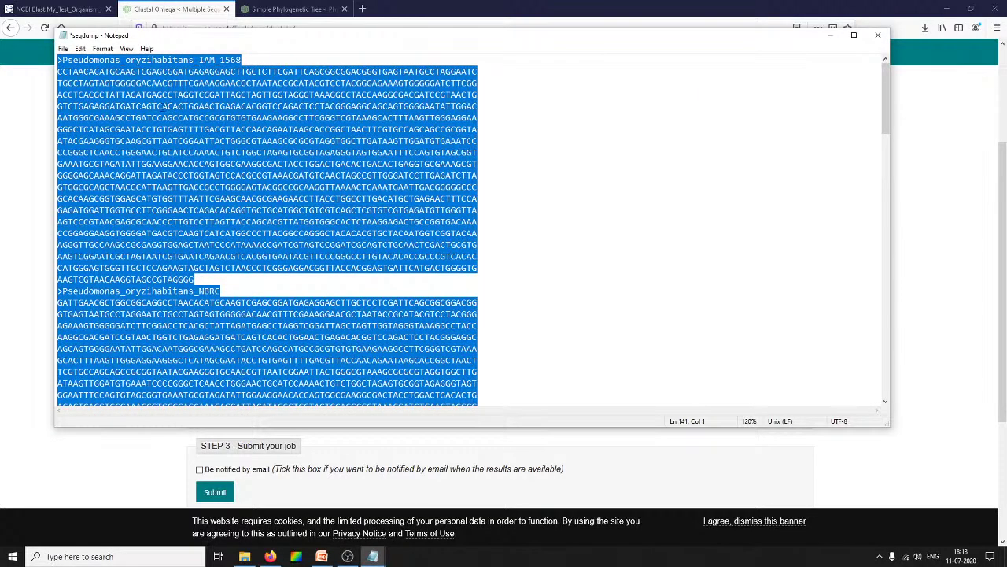
{"action": "right_click", "coordinate": [233, 150]}
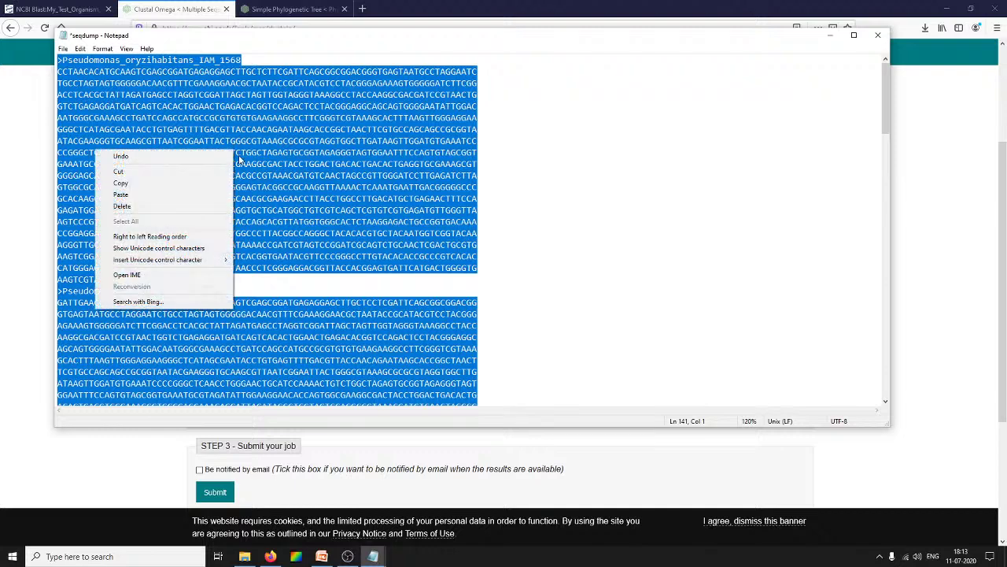
{"action": "left_click", "coordinate": [176, 183]}
{"action": "left_click", "coordinate": [20, 463]}
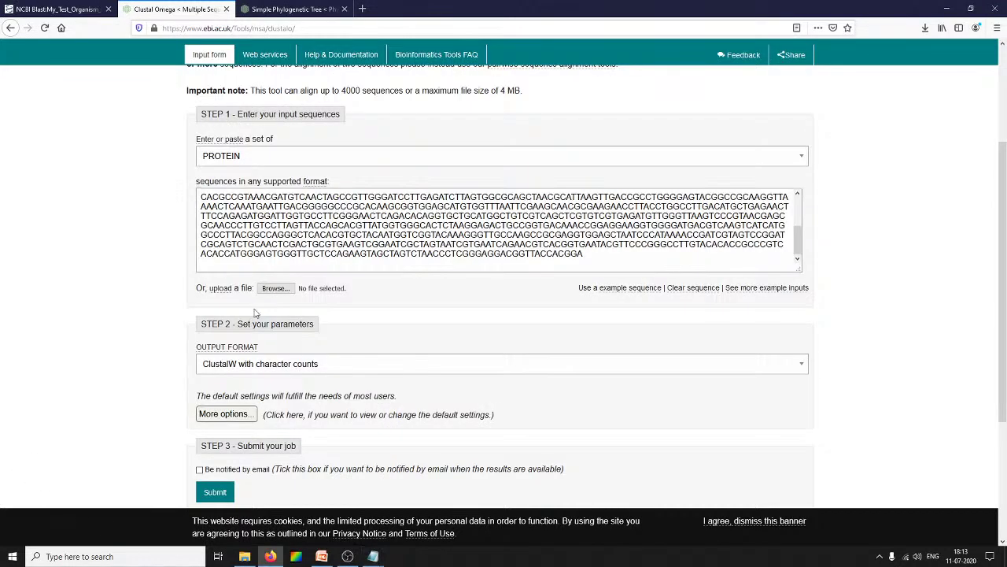
Paste the copied Pseudomonas sequences below the My_Test_Organism_008 entry in Clustal Omega's input sequences.
{"action": "left_click", "coordinate": [222, 269]}
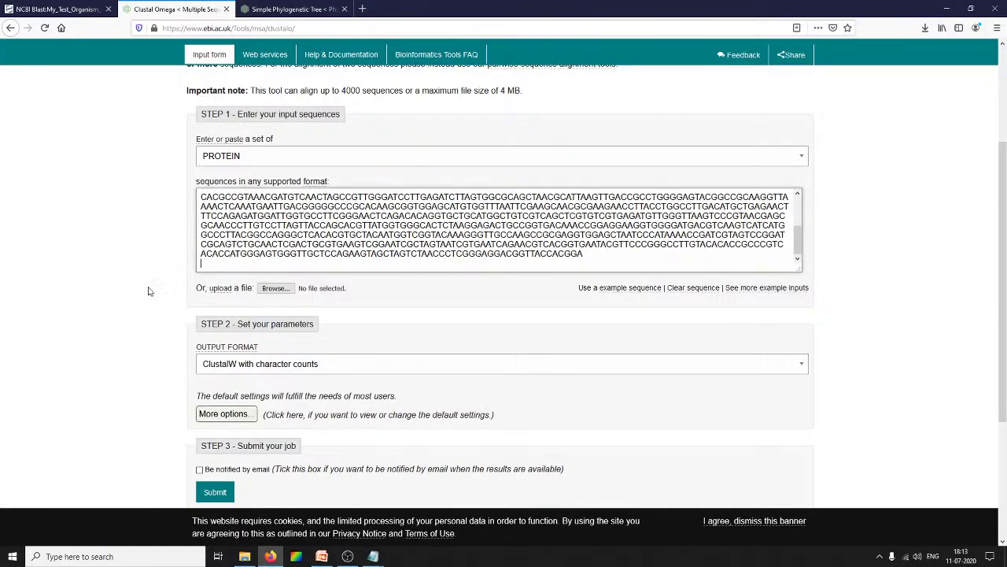
{"action": "key", "text": "Return"}
{"action": "key", "text": "ctrl+v"}
{"action": "scroll", "coordinate": [339, 267], "scroll_direction": "up", "scroll_amount": 5}
{"action": "scroll", "coordinate": [339, 266], "scroll_direction": "up", "scroll_amount": 10}
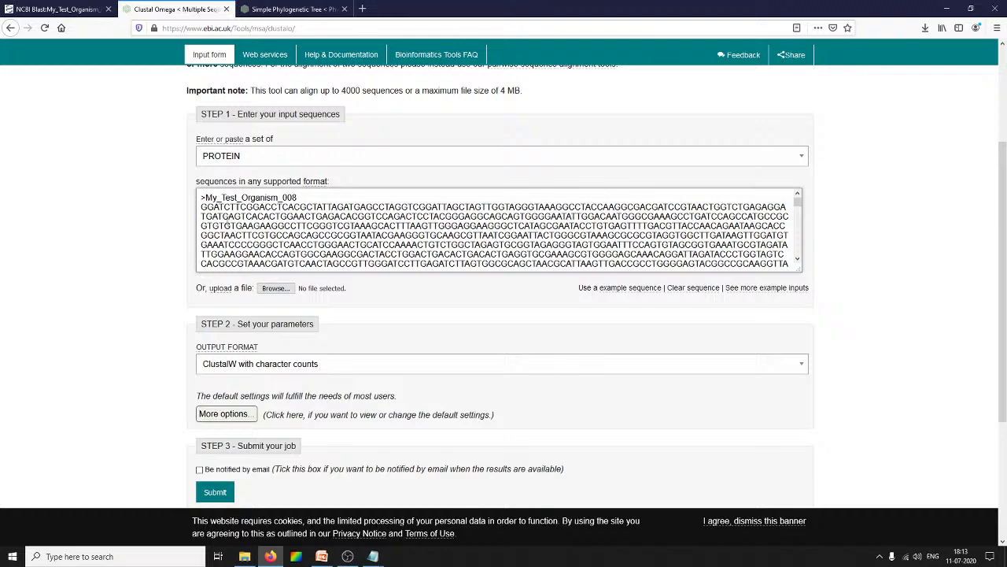
Try to submit the alignment job with the output format left at ClustalW with character counts.
{"action": "scroll", "coordinate": [337, 236], "scroll_direction": "down", "scroll_amount": 15}
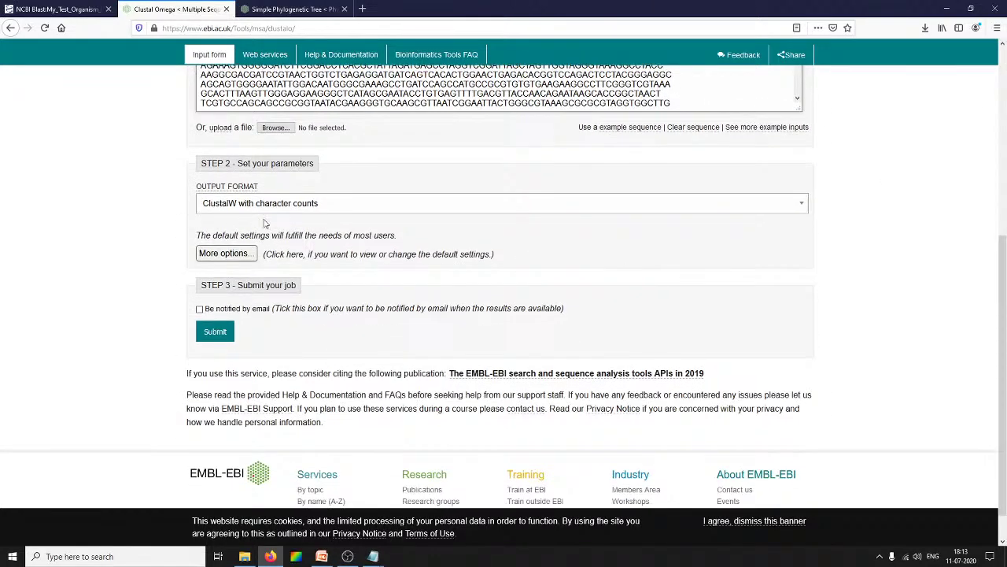
{"action": "left_click", "coordinate": [307, 209]}
{"action": "left_click", "coordinate": [306, 211]}
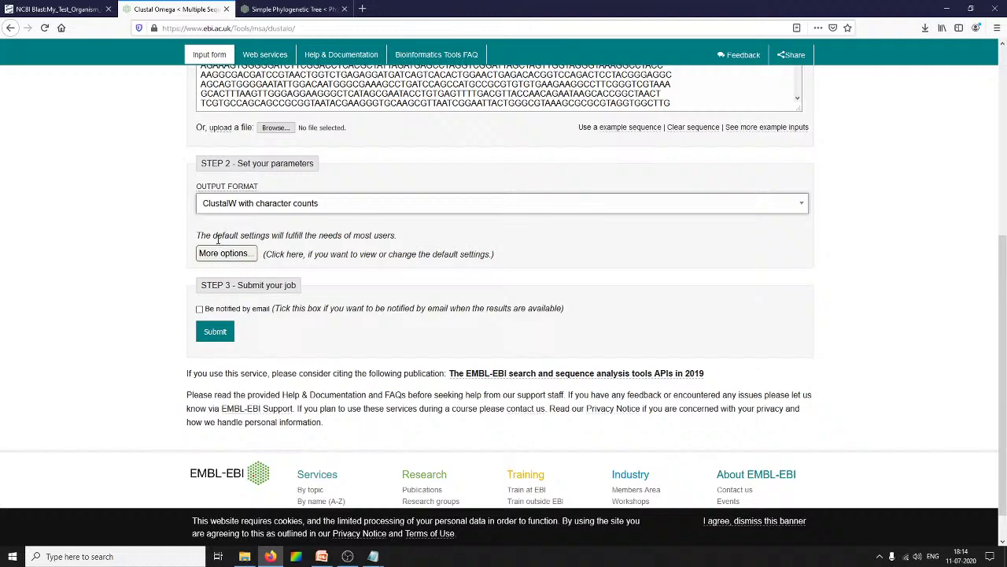
{"action": "left_click", "coordinate": [215, 331]}
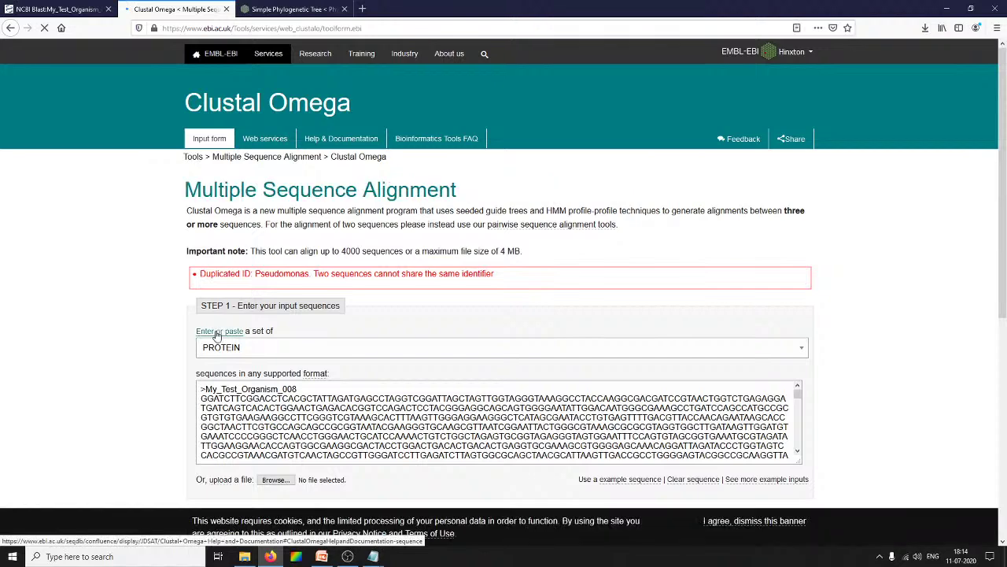
In the seqdump file, replace the space between genus and species in the Pseudomonas psychrotolerans C36 header with an underscore.
{"action": "scroll", "coordinate": [272, 322], "scroll_direction": "down", "scroll_amount": 1}
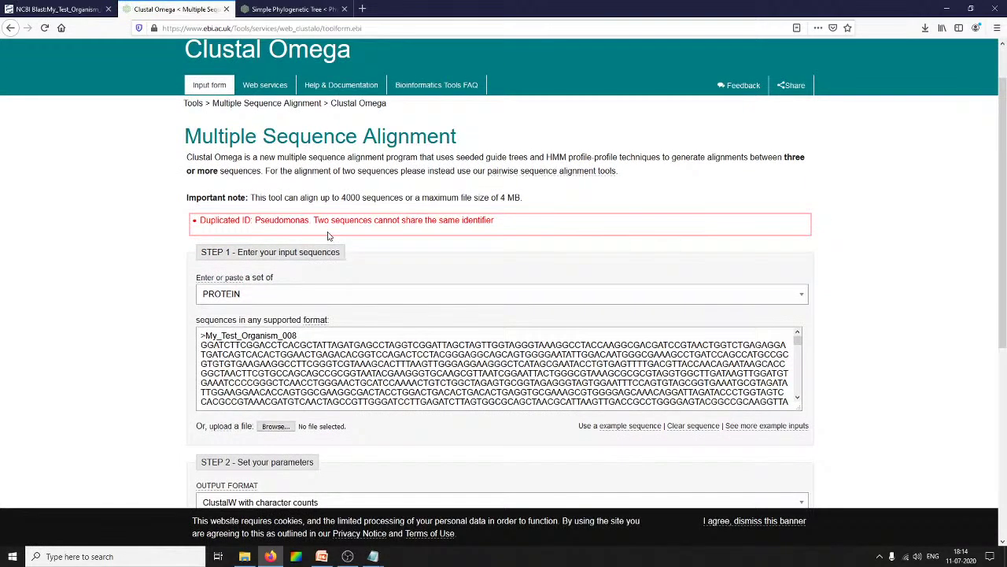
{"action": "left_click", "coordinate": [293, 346]}
{"action": "scroll", "coordinate": [293, 346], "scroll_direction": "down", "scroll_amount": 2}
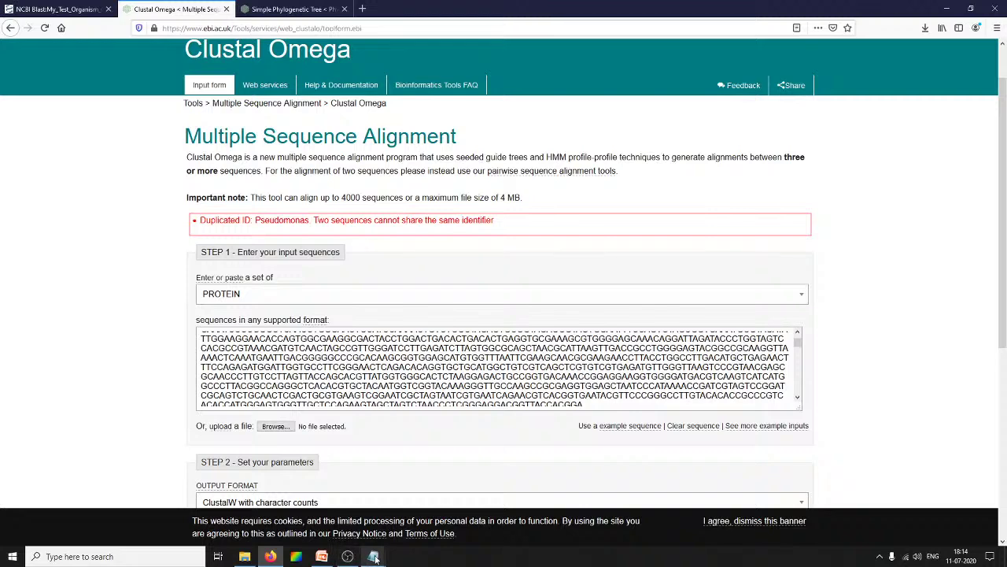
{"action": "mouse_move", "coordinate": [373, 556]}
{"action": "left_click", "coordinate": [401, 516]}
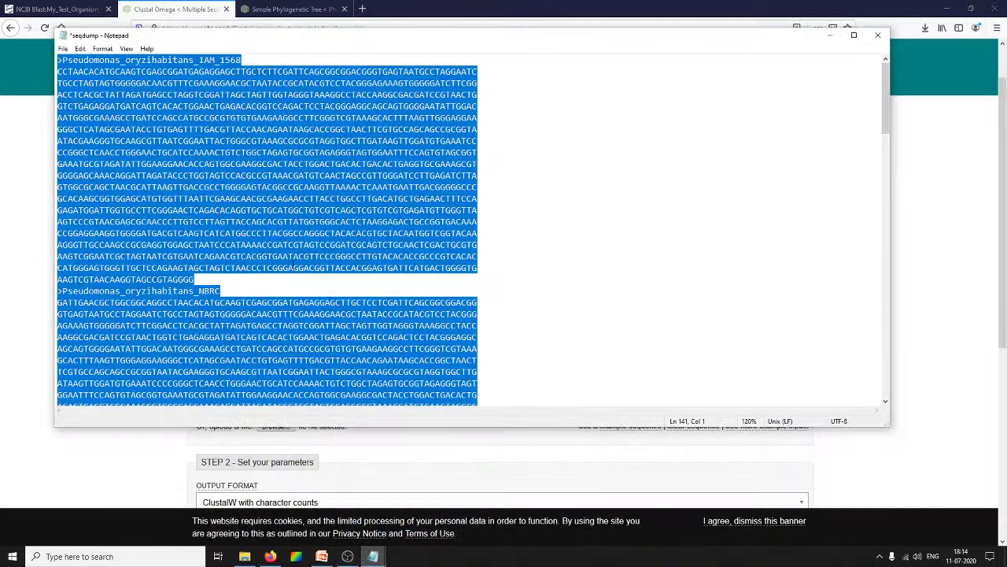
{"action": "left_click", "coordinate": [251, 277]}
{"action": "scroll", "coordinate": [204, 284], "scroll_direction": "down", "scroll_amount": 2}
{"action": "left_click", "coordinate": [125, 224]}
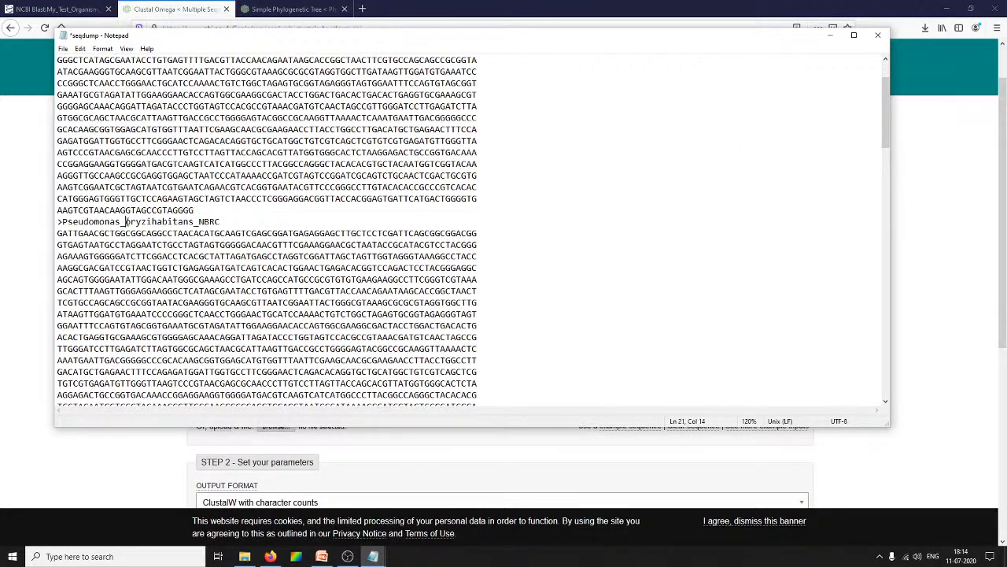
{"action": "scroll", "coordinate": [121, 222], "scroll_direction": "down", "scroll_amount": 5}
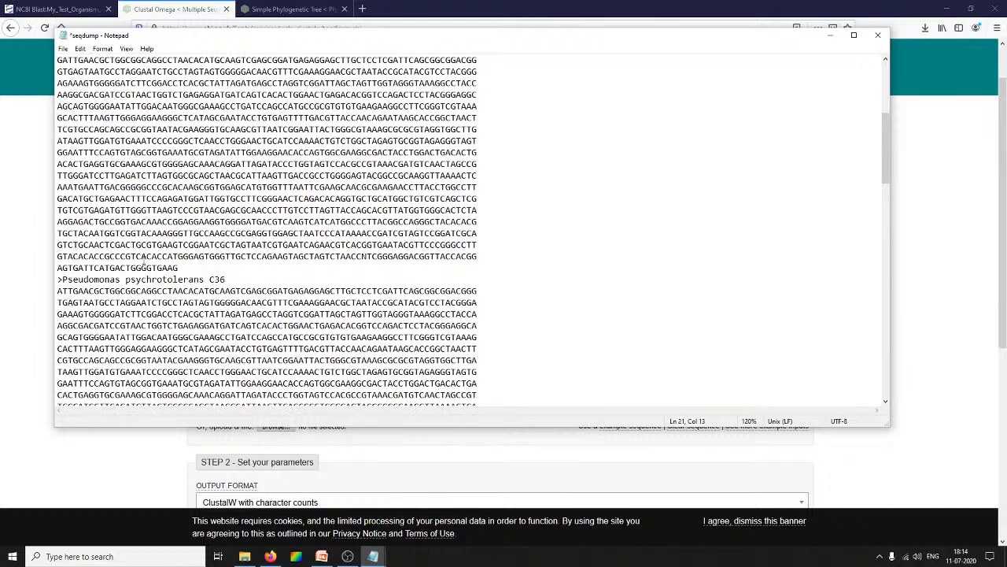
{"action": "left_click_drag", "start_coordinate": [125, 280], "coordinate": [120, 279]}
{"action": "type", "text": "_"}
Replace the space between genus and species in the Pseudomonas composti C2 header with an underscore.
{"action": "scroll", "coordinate": [158, 305], "scroll_direction": "down", "scroll_amount": 4}
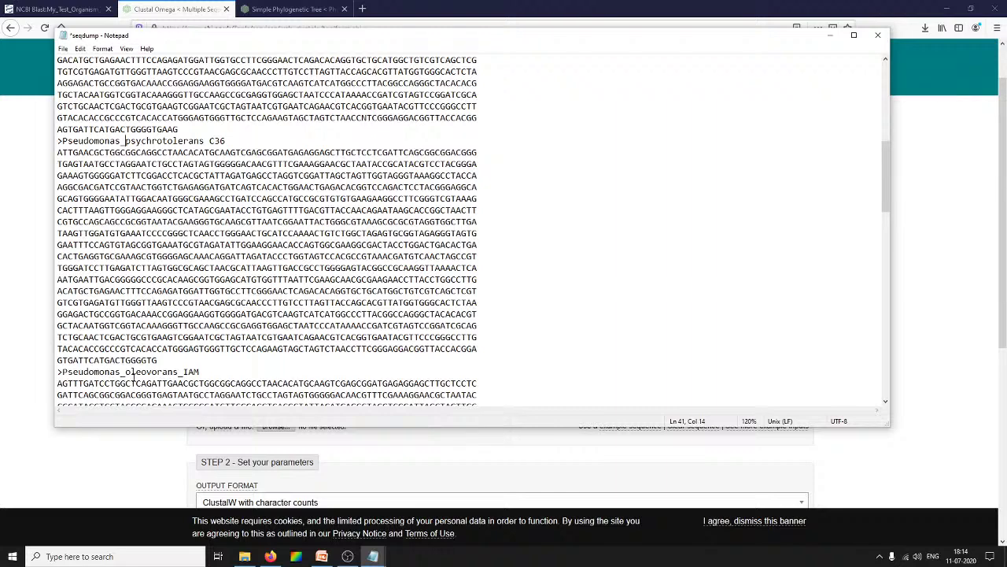
{"action": "scroll", "coordinate": [126, 371], "scroll_direction": "down", "scroll_amount": 7}
{"action": "scroll", "coordinate": [134, 372], "scroll_direction": "down", "scroll_amount": 8}
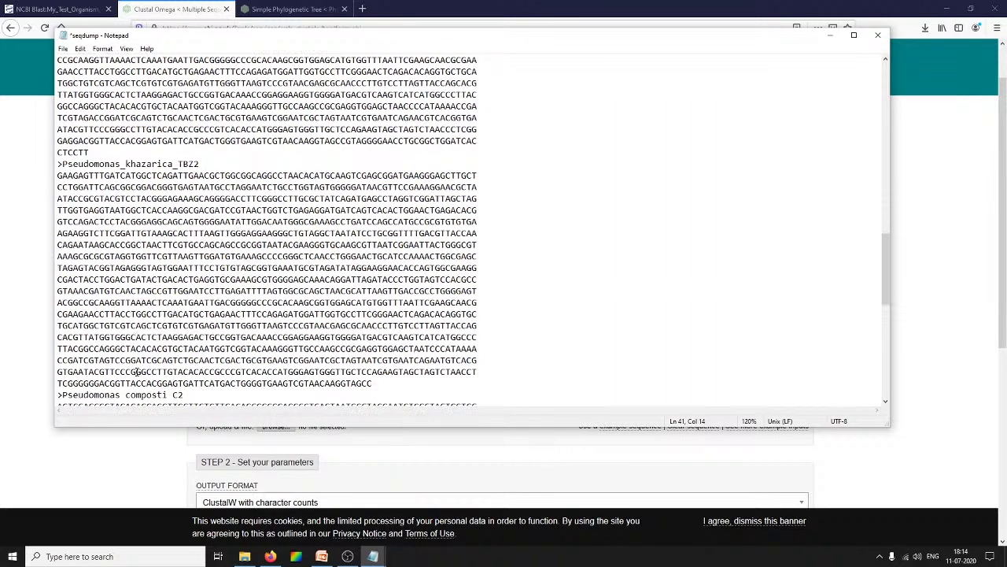
{"action": "left_click_drag", "start_coordinate": [121, 325], "coordinate": [126, 325]}
{"action": "type", "text": "_"}
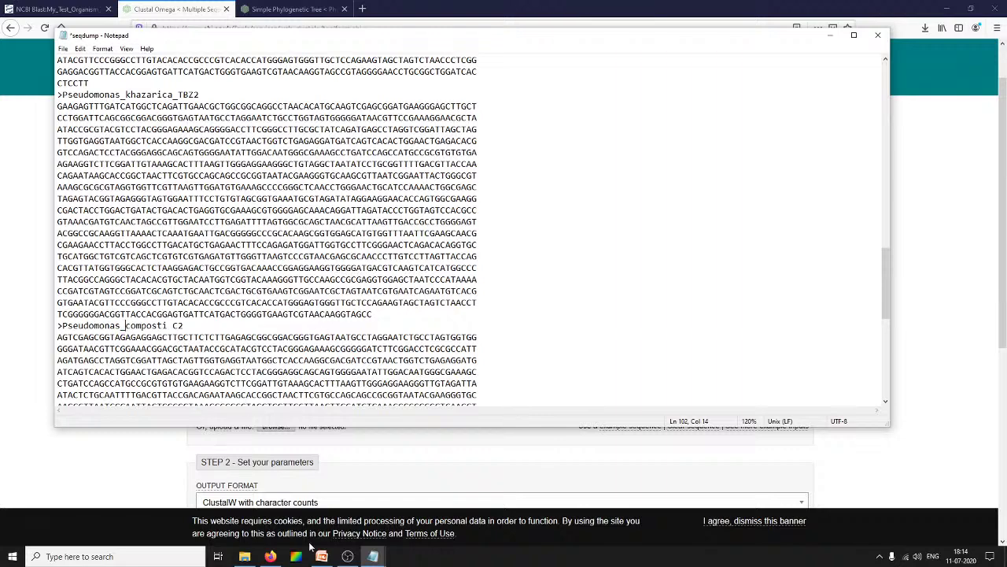
Copy the whole My_Test_Organism_008 FASTA entry from the Test_Seq file and return to Clustal Omega in the browser.
{"action": "mouse_move", "coordinate": [370, 555]}
{"action": "left_click", "coordinate": [329, 504]}
{"action": "left_click", "coordinate": [344, 264]}
{"action": "key", "text": "ctrl+a"}
{"action": "left_click", "coordinate": [3, 412]}
Replace all the sequences in Clustal Omega's input with the copied My_Test_Organism_008 entry.
{"action": "left_click", "coordinate": [365, 350]}
{"action": "key", "text": "ctrl+a"}
{"action": "key", "text": "Delete"}
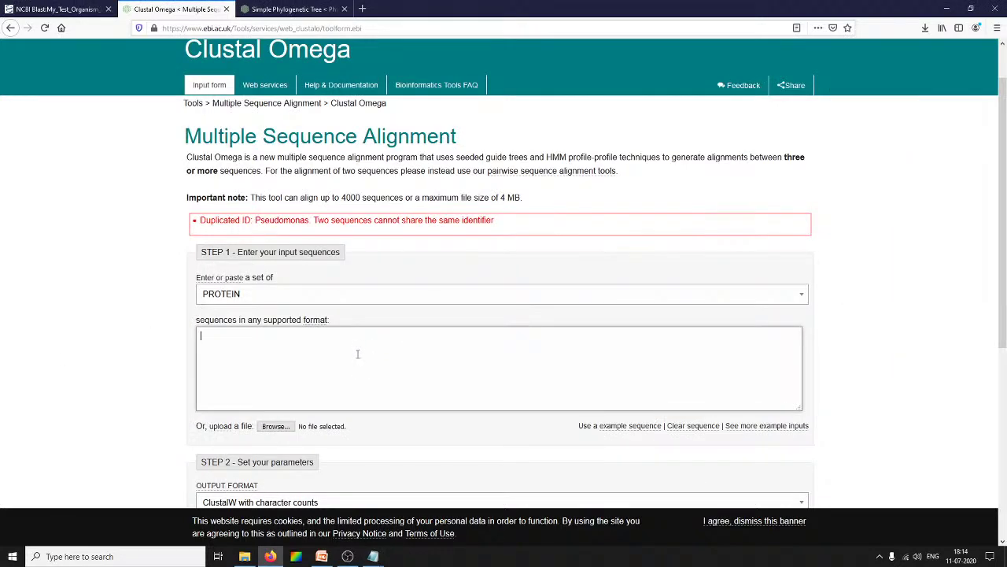
{"action": "left_click", "coordinate": [692, 427]}
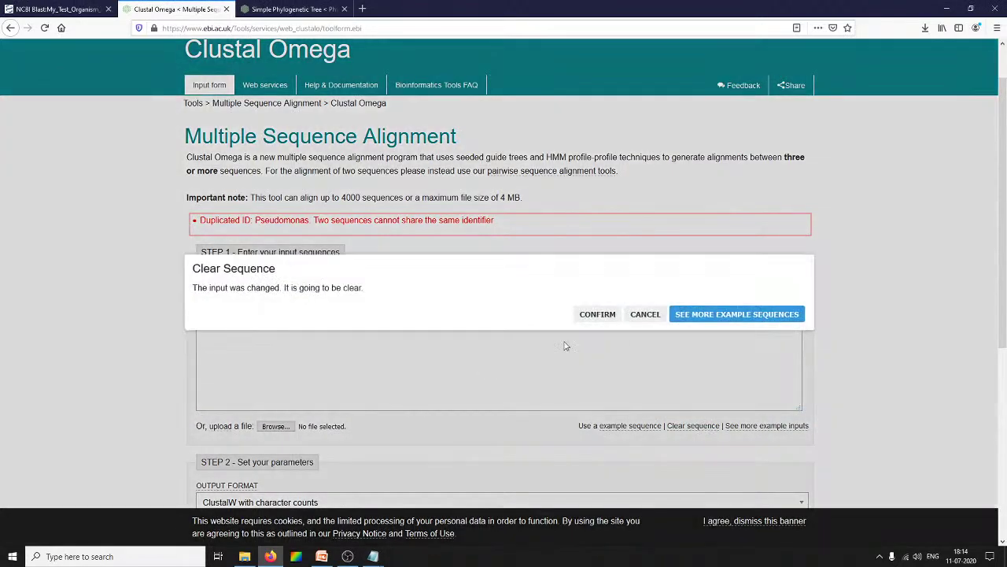
{"action": "left_click", "coordinate": [644, 315]}
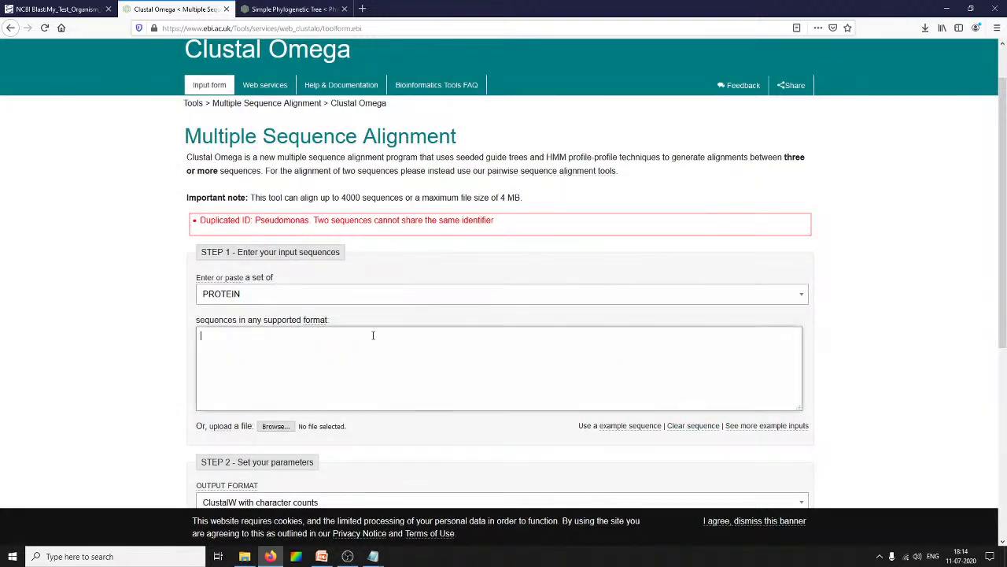
{"action": "key", "text": "ctrl+v"}
{"action": "scroll", "coordinate": [368, 336], "scroll_direction": "up", "scroll_amount": 6}
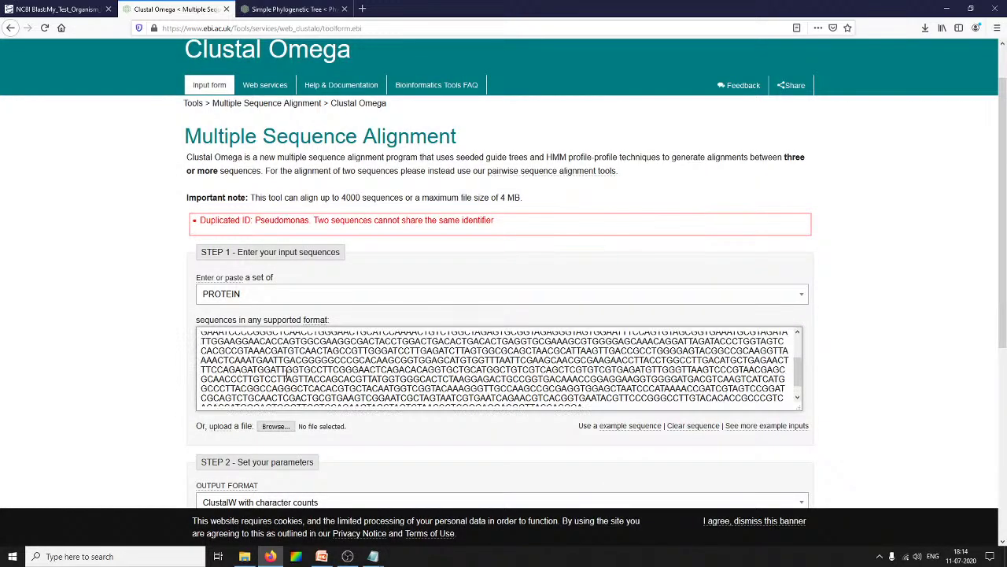
{"action": "key", "text": "ctrl+End"}
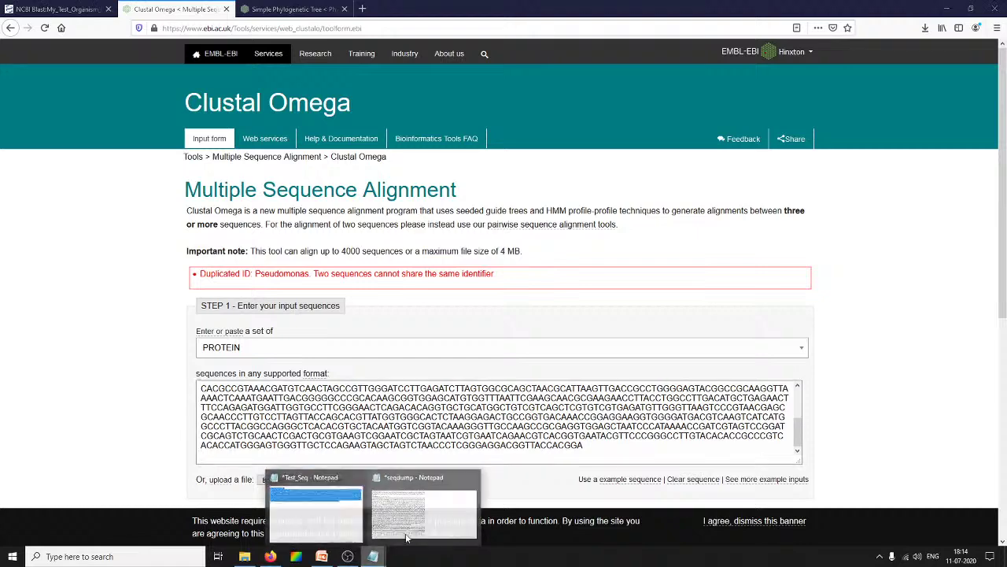
In the seqdump file, change the Pseudomonas aeruginosa header to >Pseudomonas_aeruginosa_ATCC_10145 by replacing its spaces with underscores.
{"action": "left_click", "coordinate": [428, 523]}
{"action": "key", "text": "ctrl+a"}
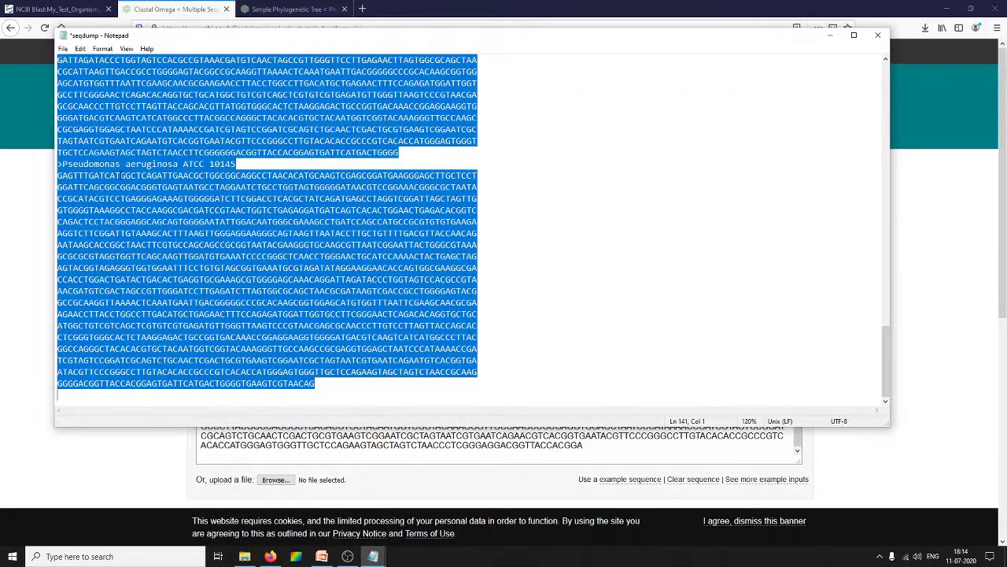
{"action": "left_click", "coordinate": [131, 175]}
{"action": "key", "text": "BackSpace"}
{"action": "type", "text": "_"}
{"action": "double_click", "coordinate": [181, 163]}
{"action": "type", "text": "_"}
{"action": "double_click", "coordinate": [210, 164]}
{"action": "type", "text": "_"}
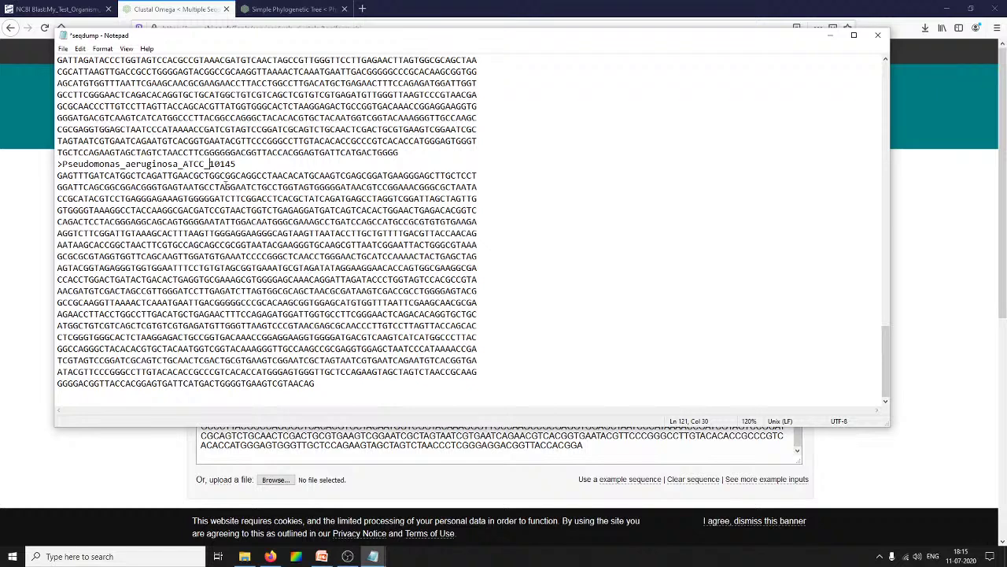
Replace the remaining space before C2 with an underscore so the header reads >Pseudomonas_composti_C2.
{"action": "scroll", "coordinate": [243, 249], "scroll_direction": "up", "scroll_amount": 6}
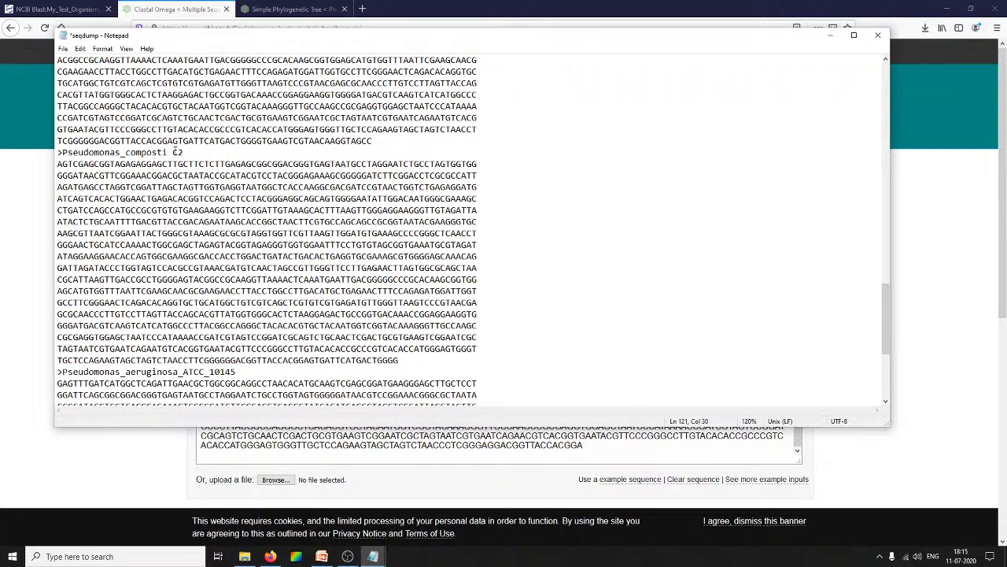
{"action": "double_click", "coordinate": [170, 152]}
{"action": "type", "text": "_"}
{"action": "scroll", "coordinate": [249, 254], "scroll_direction": "up", "scroll_amount": 6}
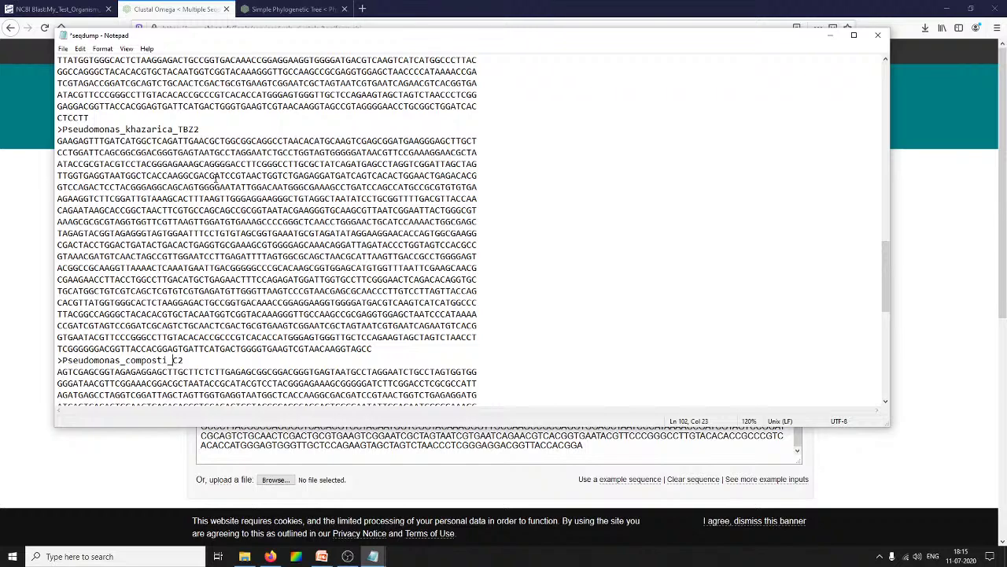
Copy all the edited seqdump sequences and paste them below the My_Test_Organism_008 entry in Clustal Omega's input.
{"action": "key", "text": "ctrl+a"}
{"action": "key", "text": "alt+Tab"}
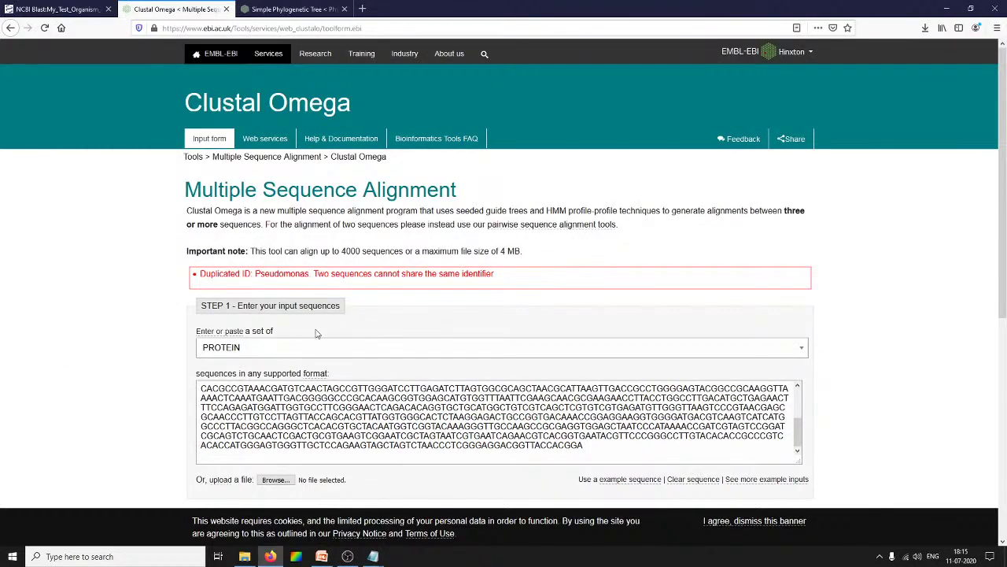
{"action": "scroll", "coordinate": [536, 404], "scroll_direction": "down", "scroll_amount": 1}
{"action": "left_click", "coordinate": [536, 404]}
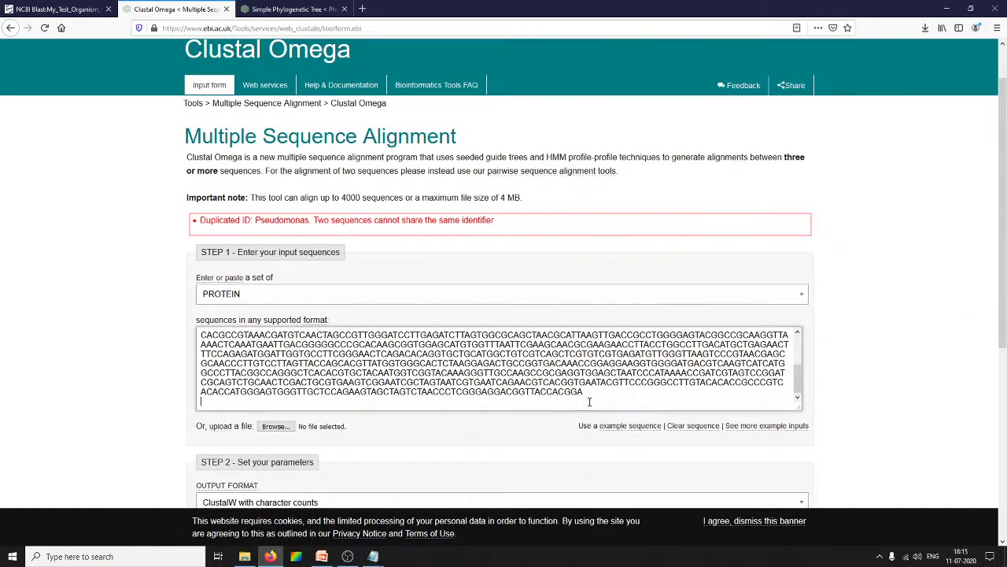
{"action": "key", "text": "ctrl+v"}
{"action": "scroll", "coordinate": [417, 386], "scroll_direction": "down", "scroll_amount": 3}
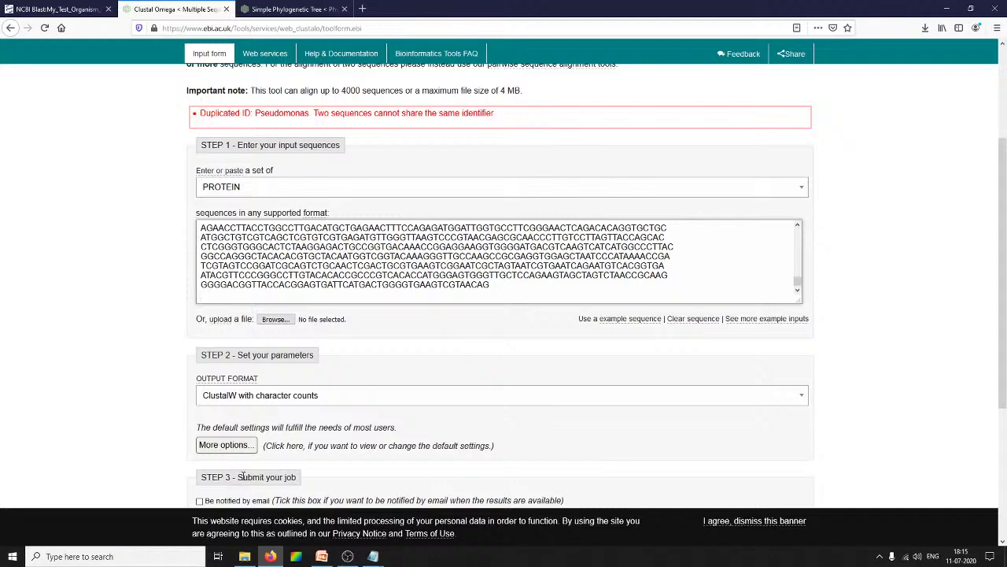
Submit the sequences for alignment in Clustal Omega and look through the resulting multiple sequence alignment.
{"action": "scroll", "coordinate": [187, 466], "scroll_direction": "down", "scroll_amount": 1}
{"action": "left_click", "coordinate": [217, 417]}
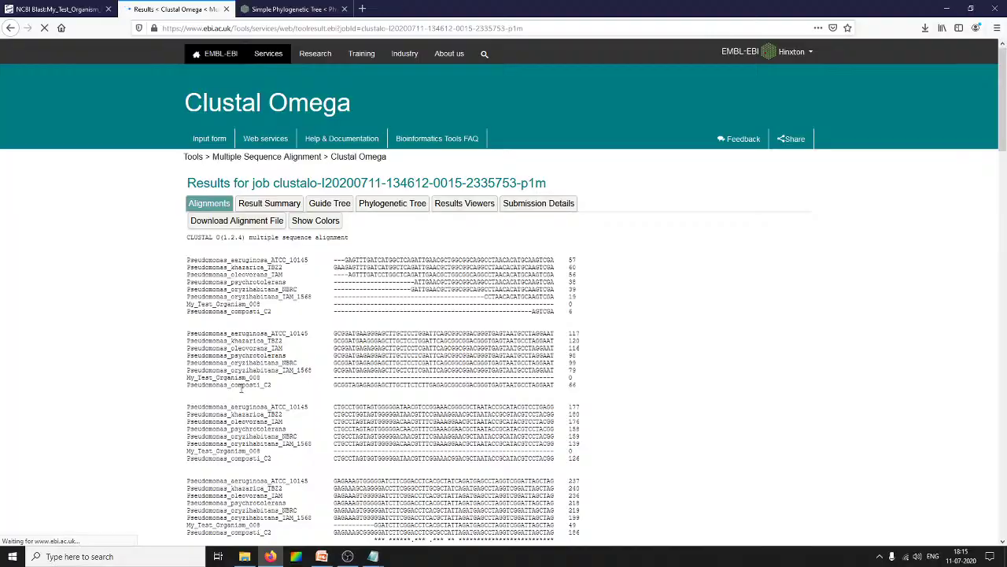
{"action": "scroll", "coordinate": [230, 382], "scroll_direction": "down", "scroll_amount": 15}
{"action": "scroll", "coordinate": [262, 384], "scroll_direction": "up", "scroll_amount": 15}
{"action": "scroll", "coordinate": [177, 370], "scroll_direction": "down", "scroll_amount": 3}
{"action": "scroll", "coordinate": [183, 375], "scroll_direction": "up", "scroll_amount": 3}
{"action": "scroll", "coordinate": [182, 376], "scroll_direction": "down", "scroll_amount": 10}
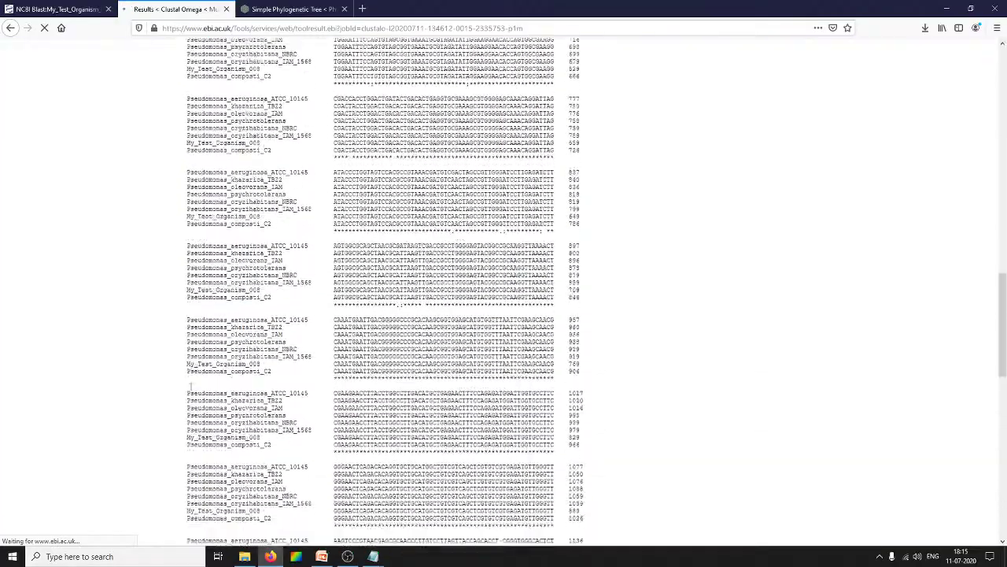
{"action": "scroll", "coordinate": [189, 391], "scroll_direction": "down", "scroll_amount": 18}
{"action": "scroll", "coordinate": [506, 411], "scroll_direction": "up", "scroll_amount": 15}
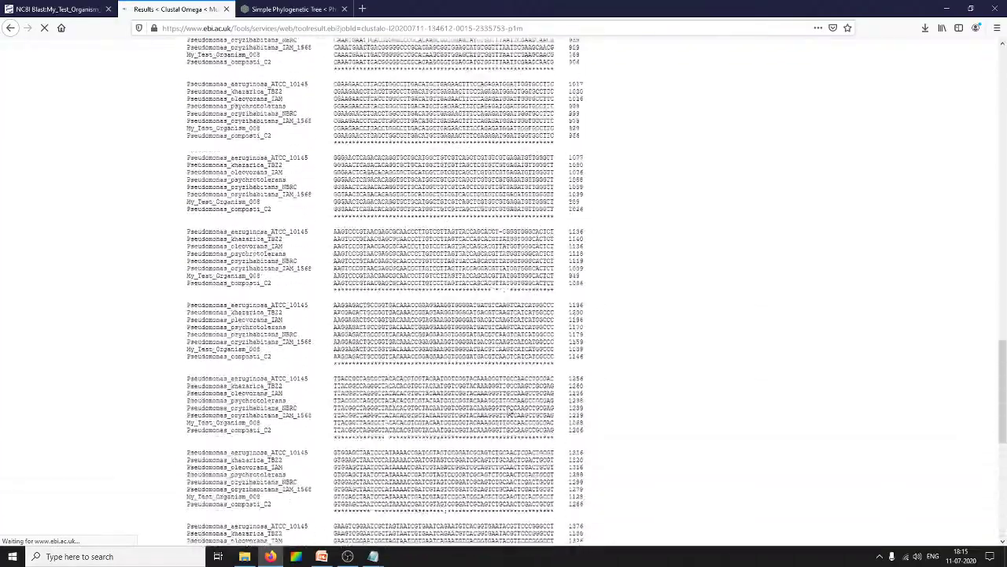
{"action": "scroll", "coordinate": [502, 406], "scroll_direction": "up", "scroll_amount": 8}
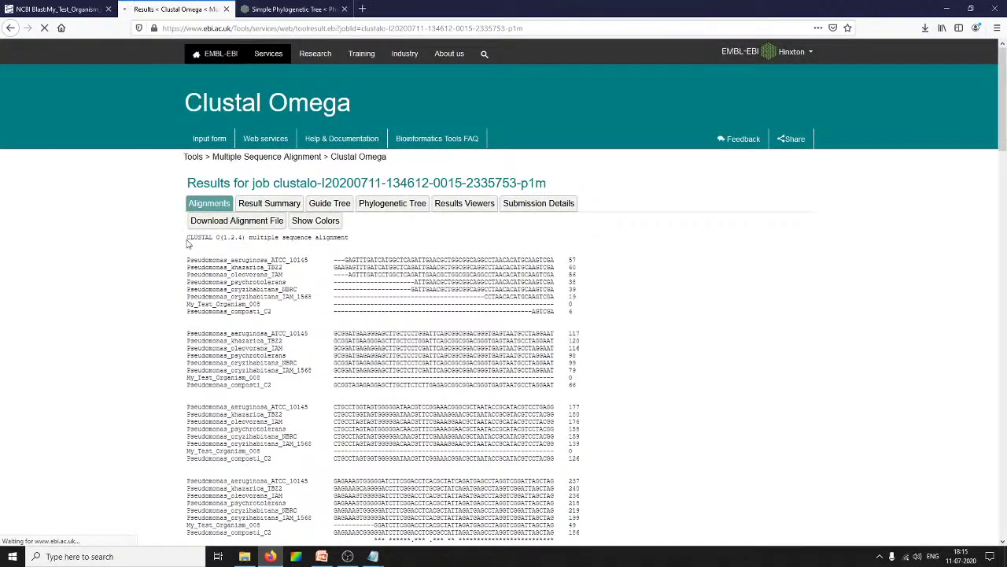
Copy the entire Clustal Omega alignment, including its CLUSTAL O(1.2.4) heading line.
{"action": "left_click_drag", "start_coordinate": [383, 468], "coordinate": [496, 369]}
{"action": "scroll", "coordinate": [497, 366], "scroll_direction": "up", "scroll_amount": 10}
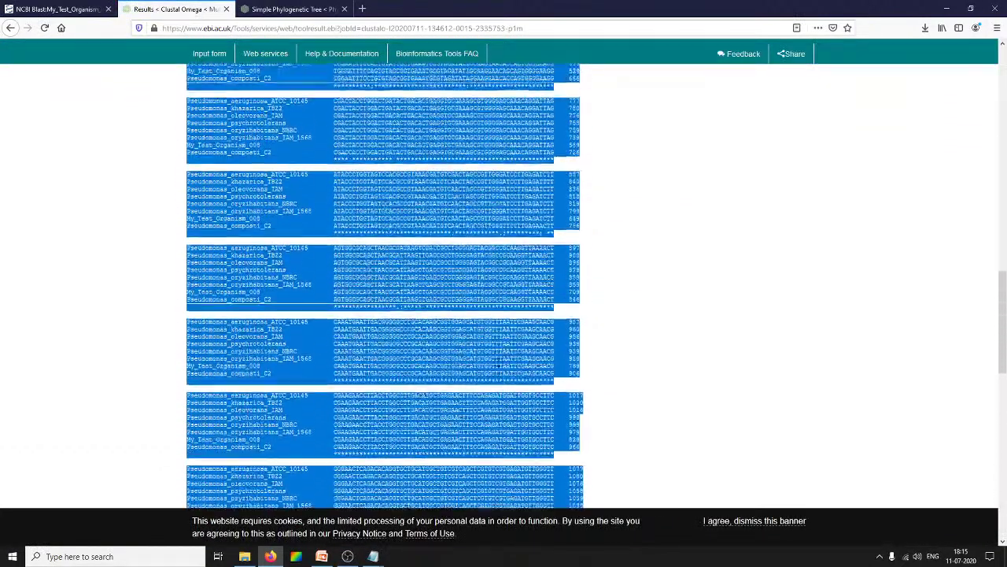
{"action": "scroll", "coordinate": [497, 367], "scroll_direction": "up", "scroll_amount": 8}
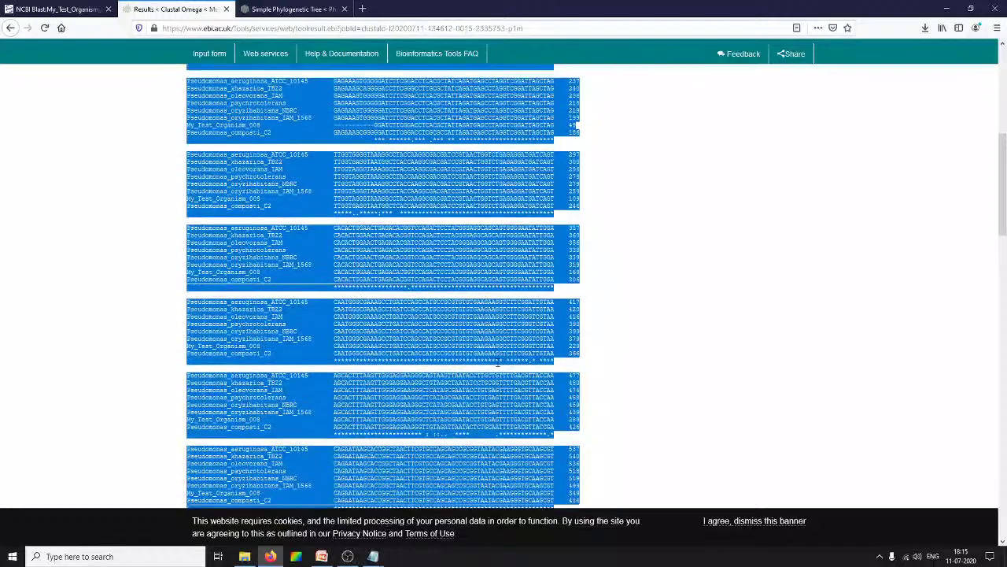
{"action": "scroll", "coordinate": [498, 367], "scroll_direction": "up", "scroll_amount": 3}
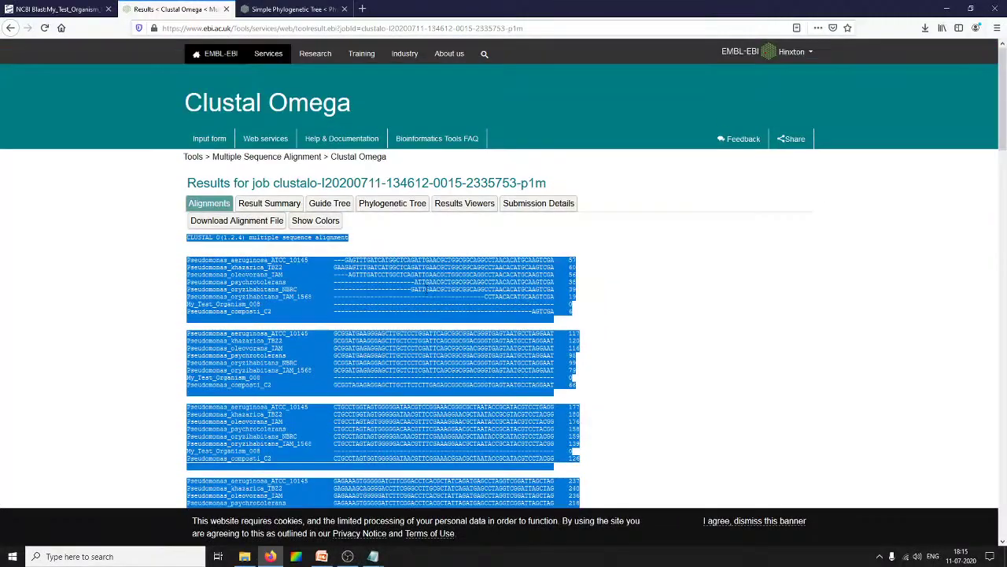
{"action": "right_click", "coordinate": [433, 277]}
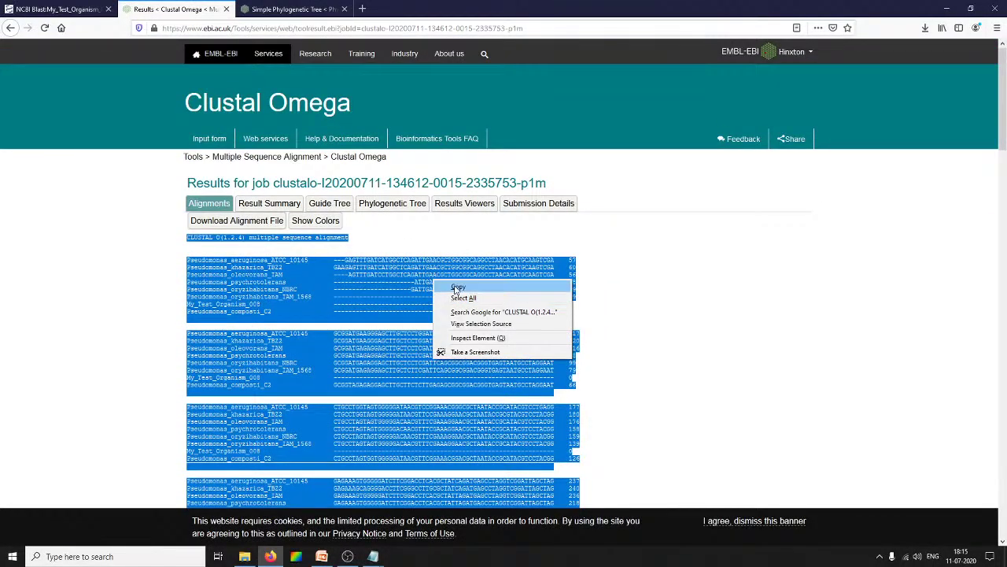
{"action": "left_click", "coordinate": [458, 288]}
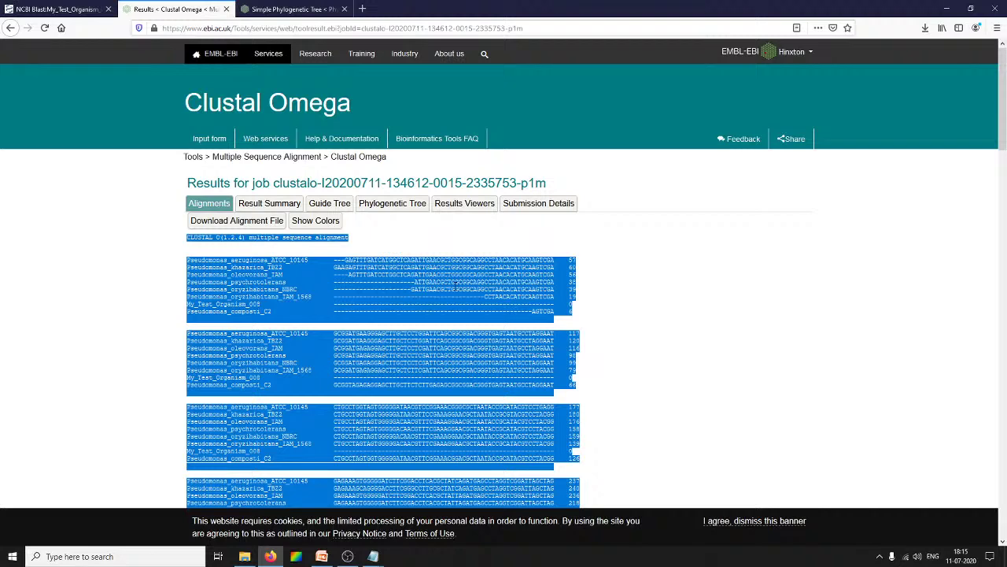
Paste the copied alignment into Simple Phylogeny and submit the job with the default Neighbour-joining options.
{"action": "left_click", "coordinate": [291, 9]}
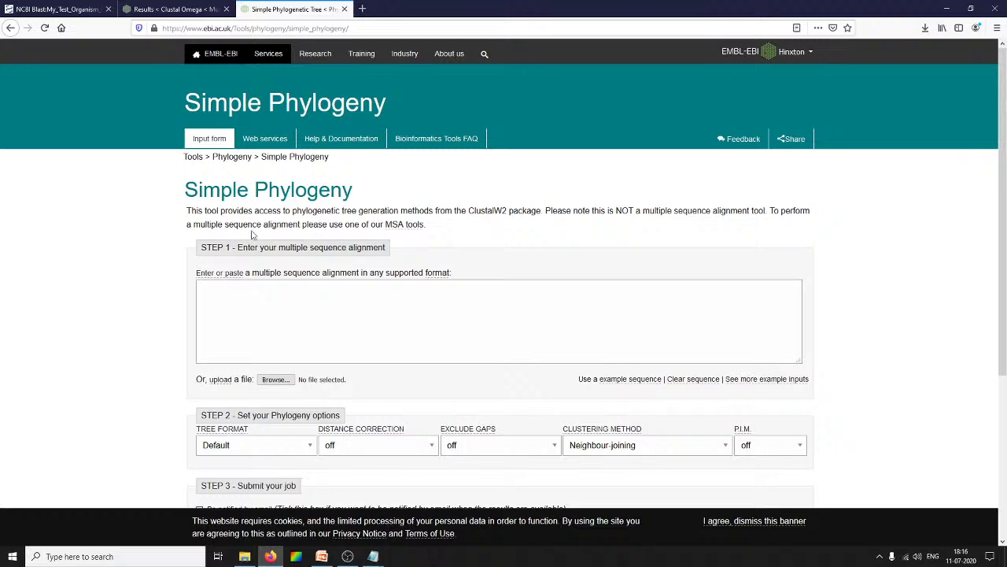
{"action": "left_click", "coordinate": [211, 311]}
{"action": "key", "text": "ctrl+v"}
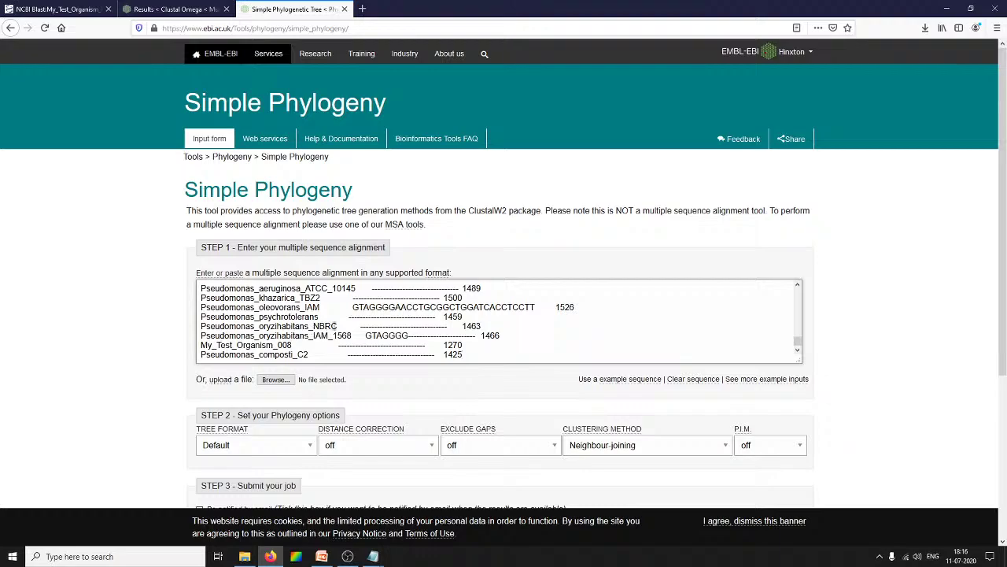
{"action": "scroll", "coordinate": [407, 326], "scroll_direction": "up", "scroll_amount": 8}
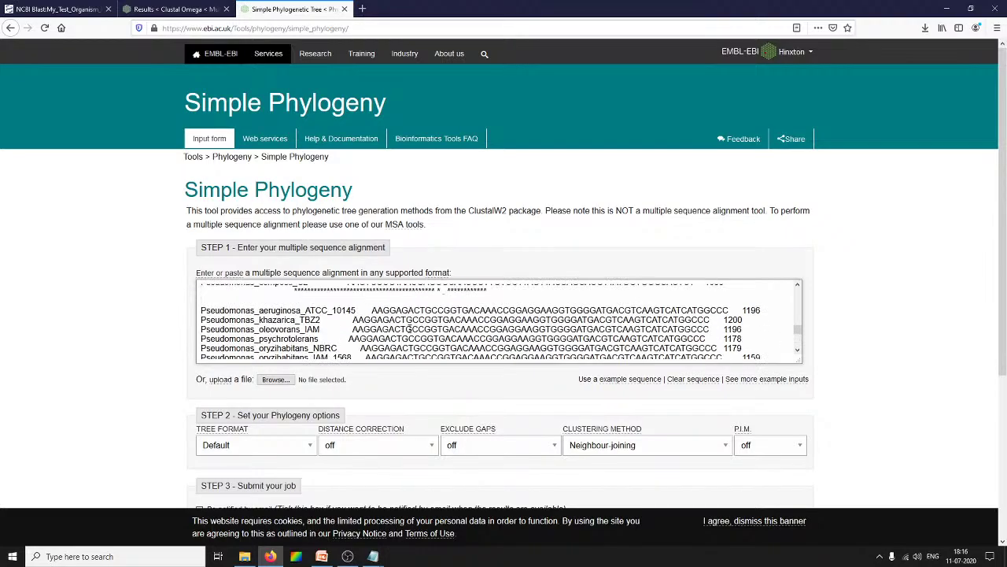
{"action": "scroll", "coordinate": [407, 331], "scroll_direction": "up", "scroll_amount": 10}
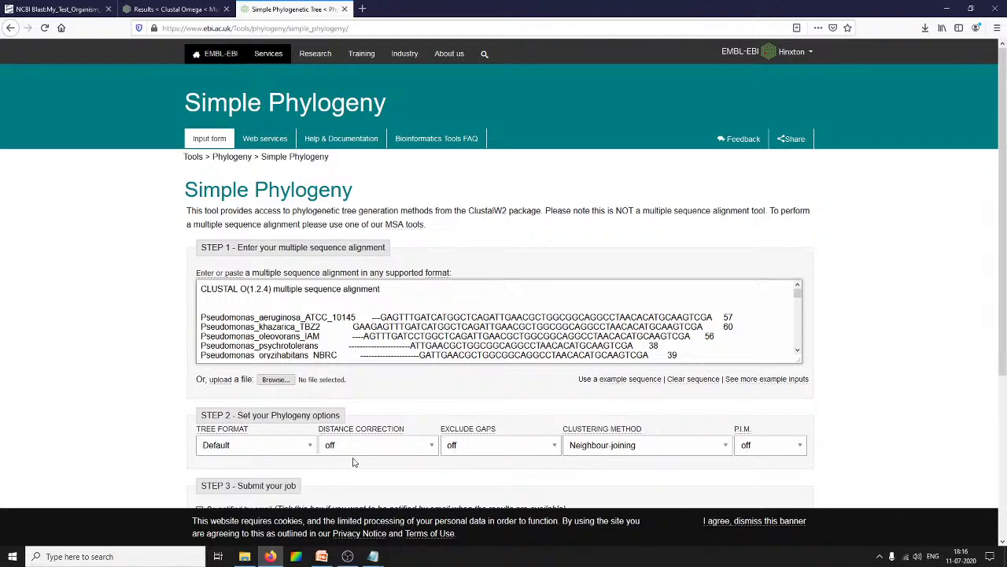
{"action": "scroll", "coordinate": [184, 332], "scroll_direction": "down", "scroll_amount": 3}
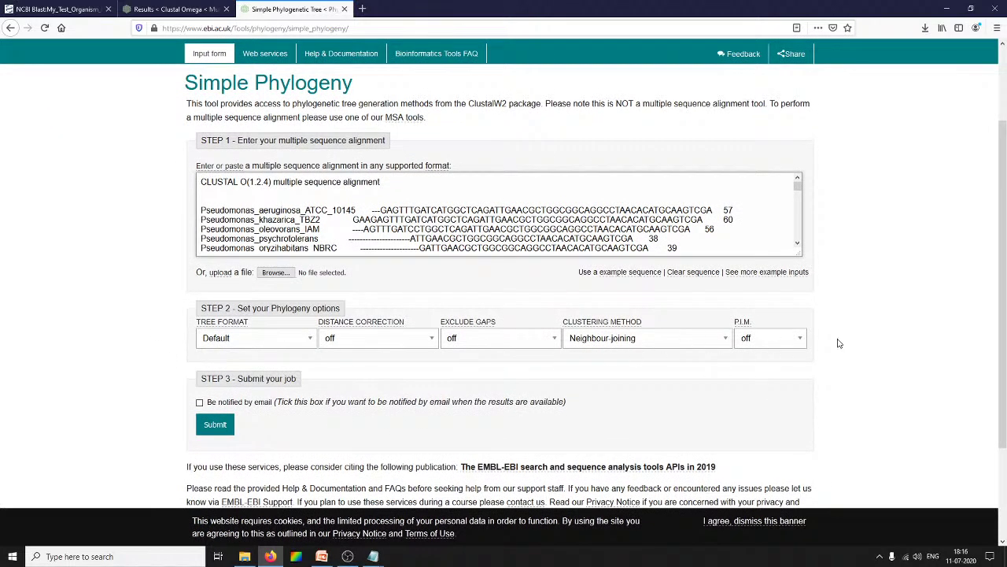
{"action": "left_click", "coordinate": [209, 430]}
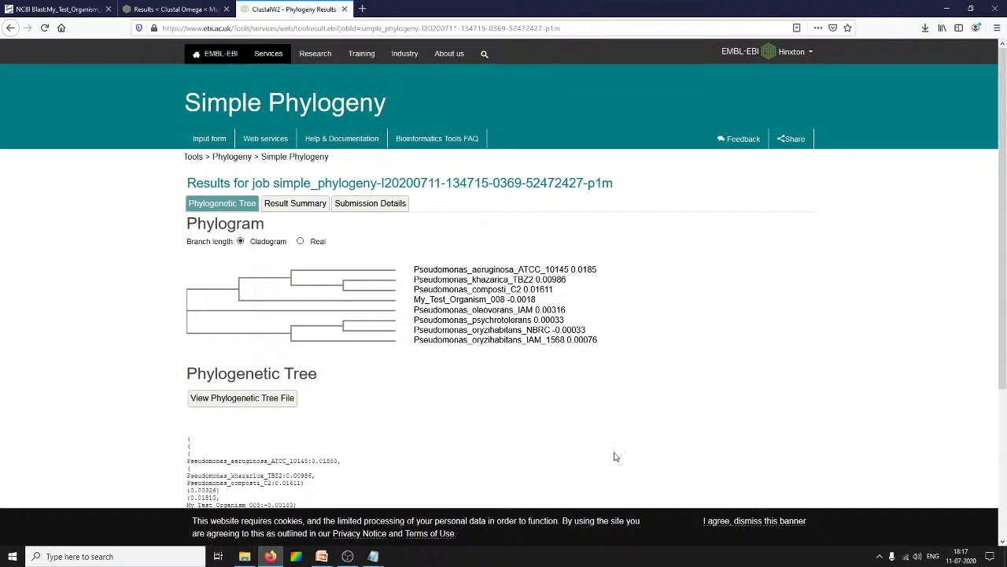
Capture the phylogram branches and their labels with the Snipping Tool and switch to PhotoFiltre 7.
{"action": "mouse_move", "coordinate": [791, 142]}
{"action": "key", "text": "super"}
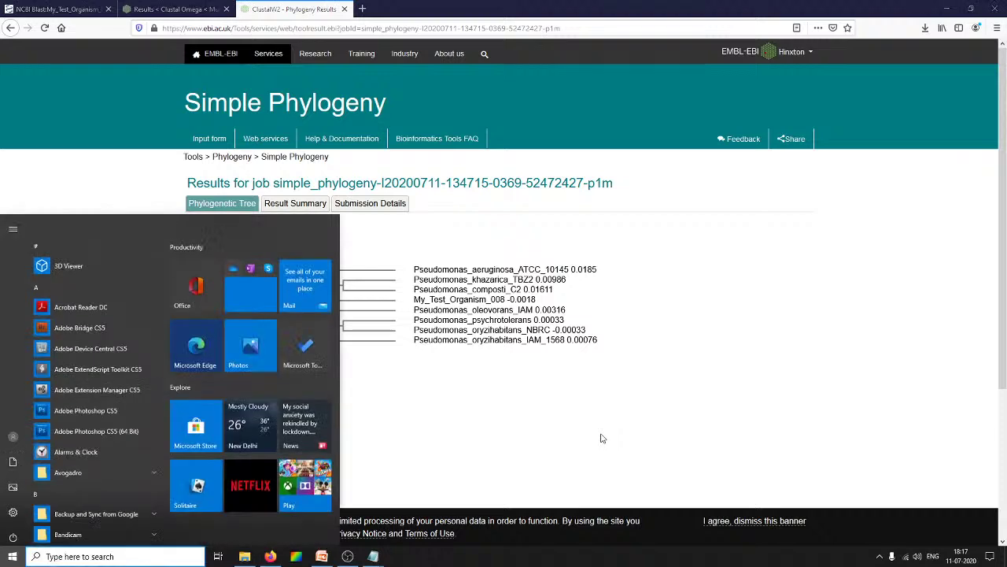
{"action": "type", "text": "snip"}
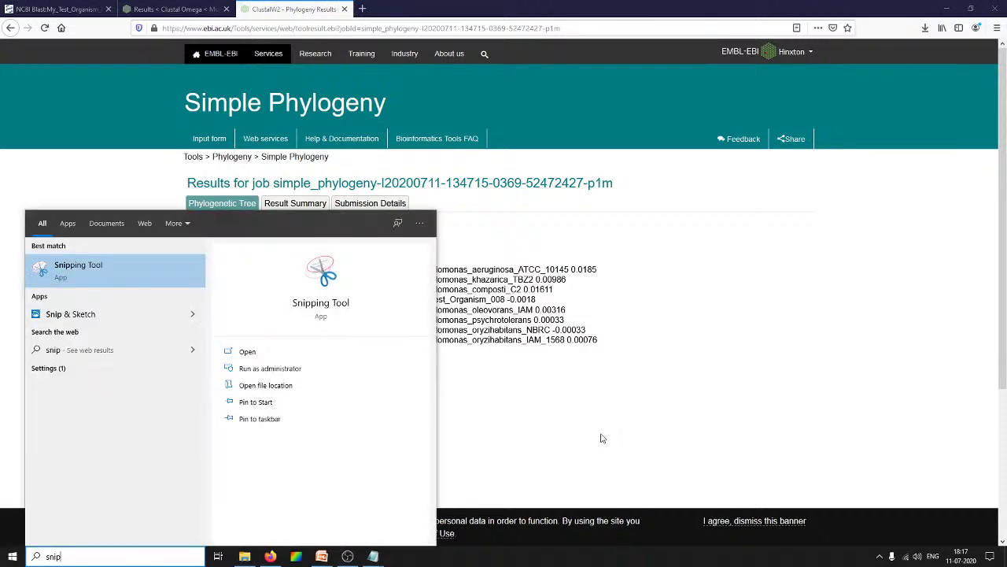
{"action": "left_click", "coordinate": [110, 276]}
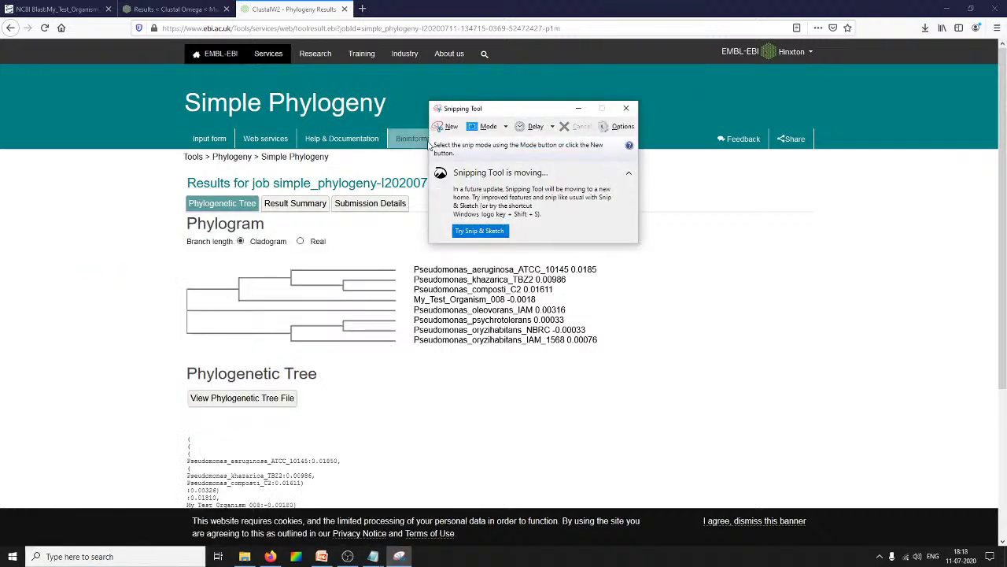
{"action": "left_click", "coordinate": [445, 126]}
{"action": "left_click_drag", "start_coordinate": [174, 250], "coordinate": [617, 358]}
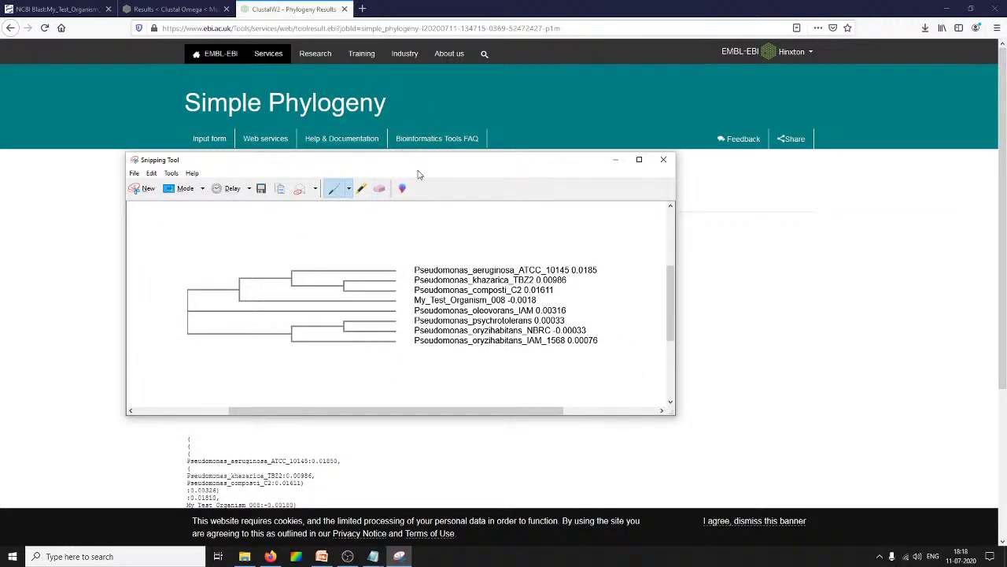
{"action": "left_click_drag", "start_coordinate": [547, 170], "coordinate": [761, 55]}
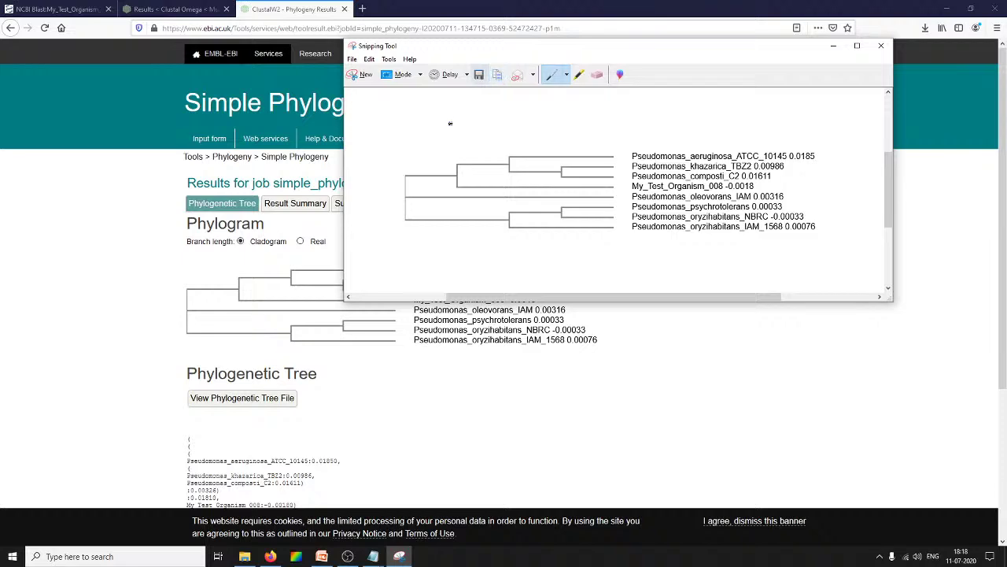
{"action": "left_click", "coordinate": [321, 556]}
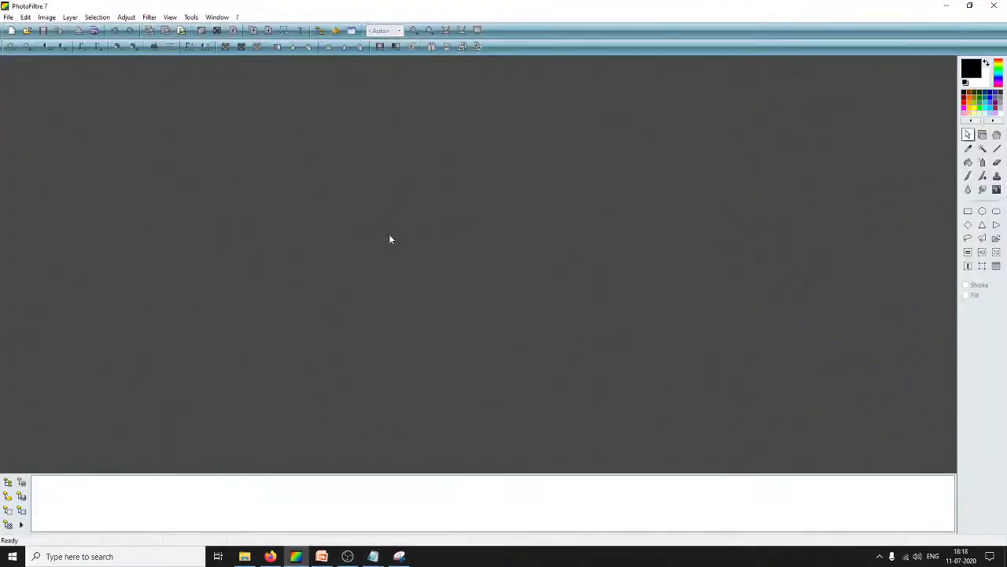
{"action": "right_click", "coordinate": [392, 178]}
{"action": "left_click", "coordinate": [410, 181]}
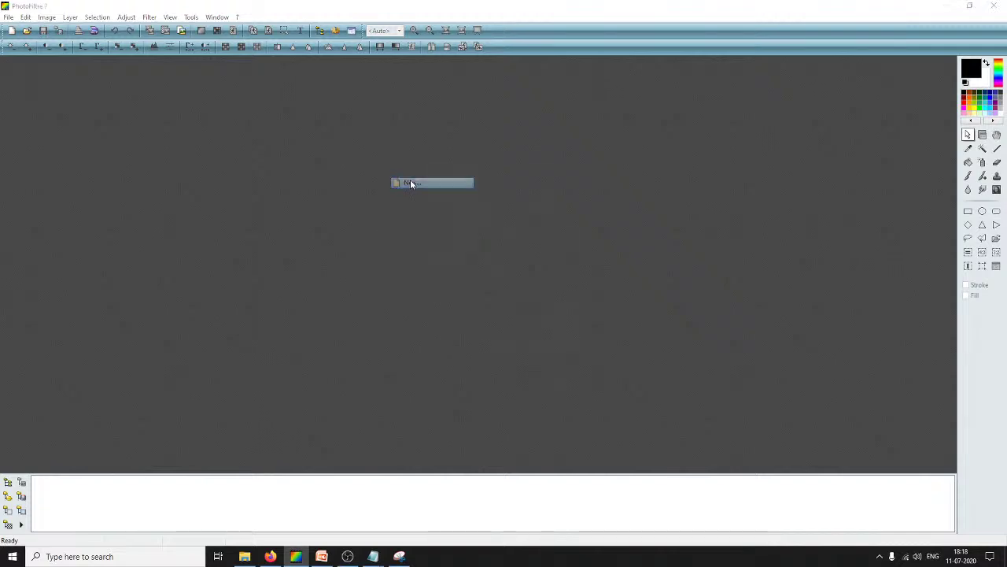
{"action": "left_click", "coordinate": [556, 382]}
Paste the captured phylogram as a new image.
{"action": "right_click", "coordinate": [389, 178]}
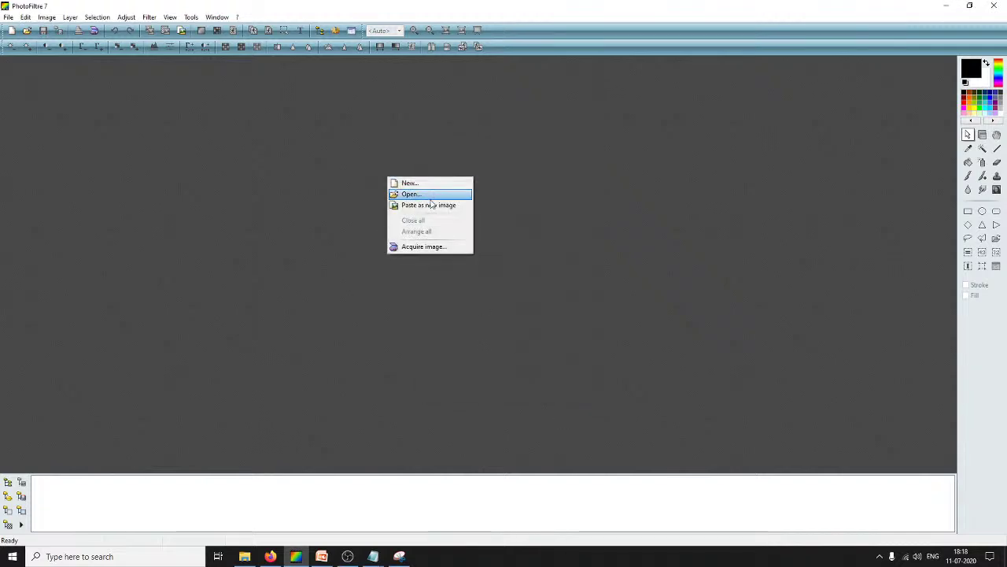
{"action": "left_click", "coordinate": [429, 203]}
{"action": "scroll", "coordinate": [448, 238], "scroll_direction": "up", "scroll_amount": 2}
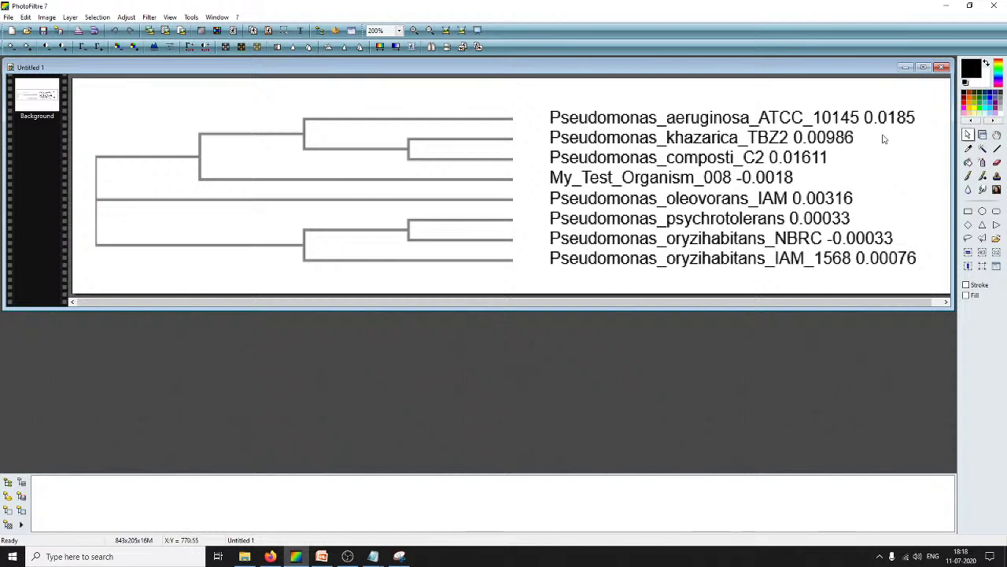
Erase the branch length values after the Pseudomonas_aeruginosa_ATCC_10145 and Pseudomonas_khazarica_TBZ2 labels.
{"action": "left_click_drag", "start_coordinate": [863, 103], "coordinate": [911, 128]}
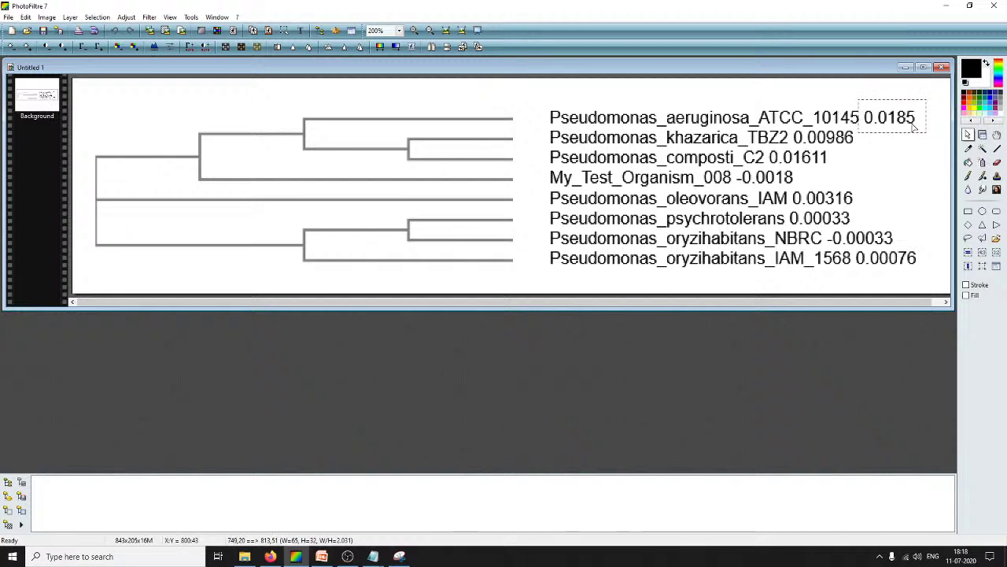
{"action": "key", "text": "Delete"}
{"action": "mouse_move", "coordinate": [905, 123]}
{"action": "left_mouse_down"}
{"action": "mouse_move", "coordinate": [889, 152]}
{"action": "mouse_move", "coordinate": [911, 153]}
{"action": "left_mouse_up"}
{"action": "mouse_move", "coordinate": [793, 129]}
{"action": "left_mouse_down"}
{"action": "mouse_move", "coordinate": [834, 148]}
{"action": "mouse_move", "coordinate": [863, 146]}
{"action": "left_mouse_up"}
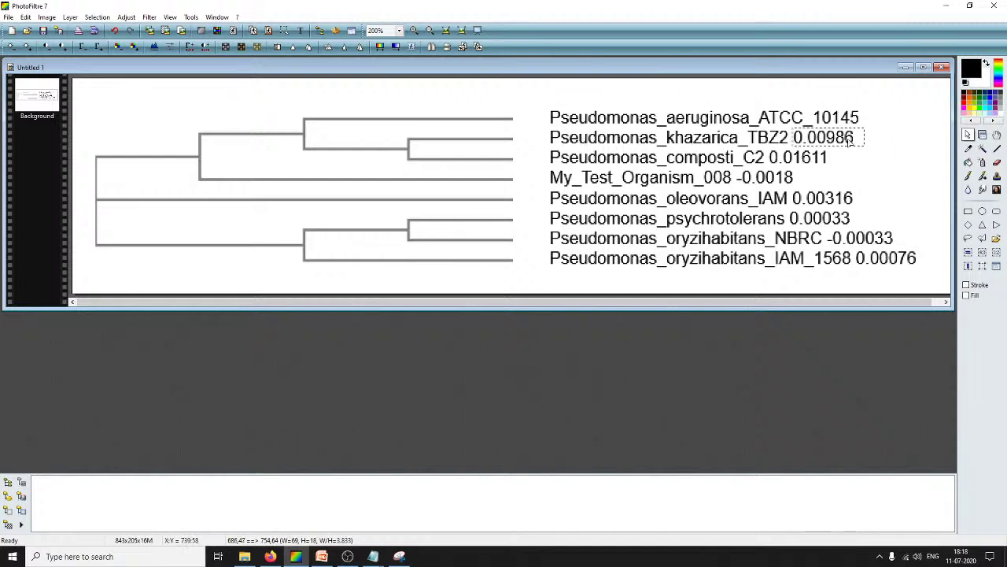
{"action": "key", "text": "Delete"}
Erase the branch length values after the remaining six labels, from Pseudomonas_composti_C2 to Pseudomonas_oryzihabitans_IAM_1568, and clear the selection.
{"action": "mouse_move", "coordinate": [849, 140]}
{"action": "left_mouse_down"}
{"action": "mouse_move", "coordinate": [801, 181]}
{"action": "mouse_move", "coordinate": [780, 178]}
{"action": "mouse_move", "coordinate": [829, 197]}
{"action": "mouse_move", "coordinate": [842, 217]}
{"action": "mouse_move", "coordinate": [819, 221]}
{"action": "mouse_move", "coordinate": [850, 241]}
{"action": "left_mouse_up"}
{"action": "key", "text": "Delete"}
{"action": "key", "text": "Delete"}
{"action": "key", "text": "Delete"}
{"action": "key", "text": "Delete"}
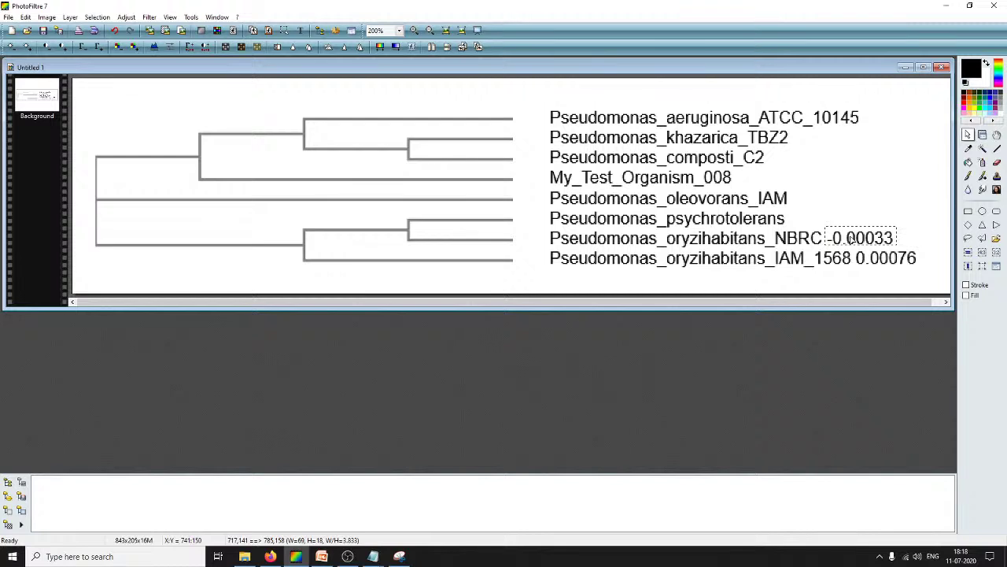
{"action": "key", "text": "Delete"}
{"action": "left_click_drag", "start_coordinate": [850, 240], "coordinate": [880, 263]}
{"action": "key", "text": "Delete"}
{"action": "left_click", "coordinate": [868, 181]}
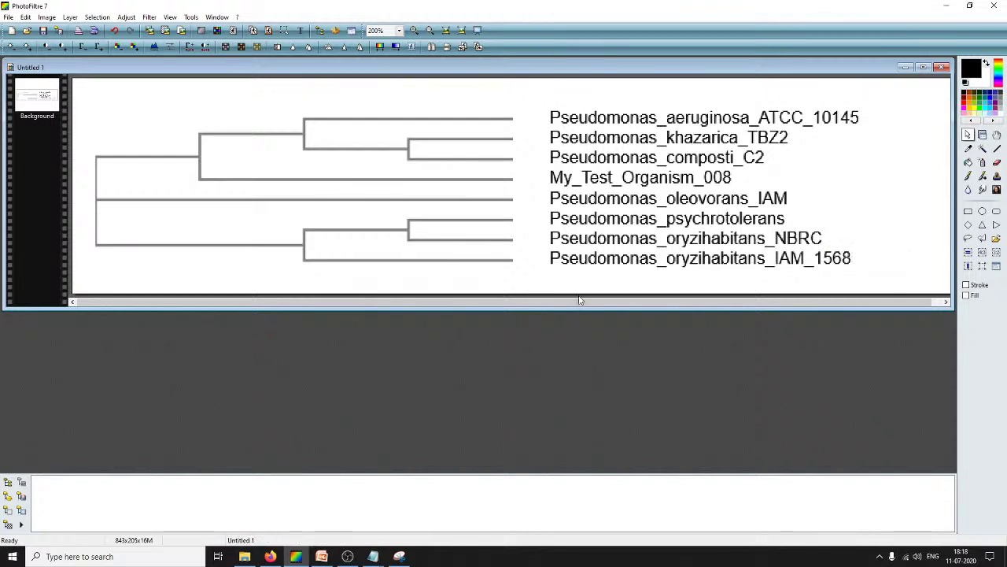
Recolor the My_Test_Organism_008 label from black to blue with Replace color, applied only to a selection around that label.
{"action": "left_click_drag", "start_coordinate": [539, 168], "coordinate": [769, 192]}
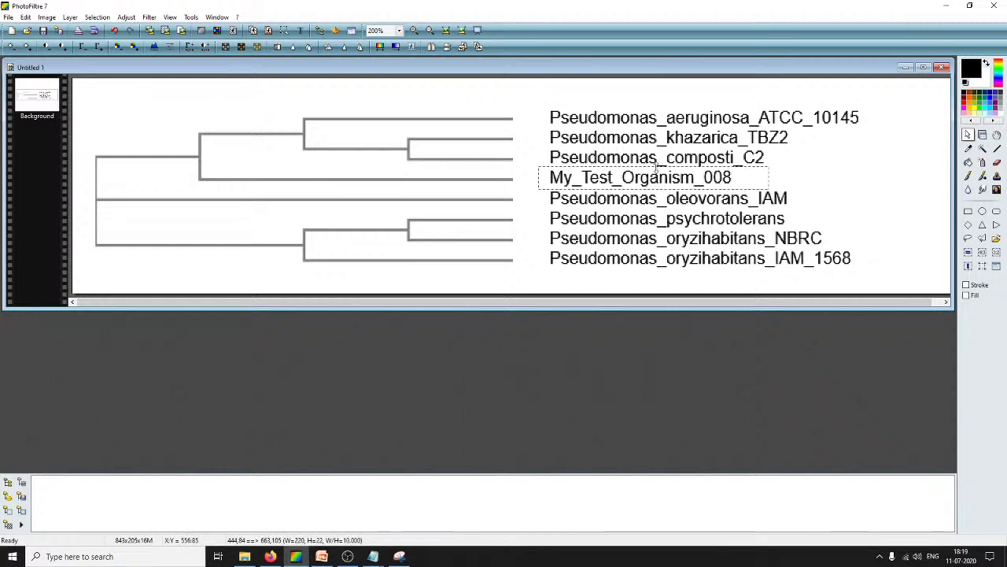
{"action": "left_click_drag", "start_coordinate": [654, 167], "coordinate": [655, 168]}
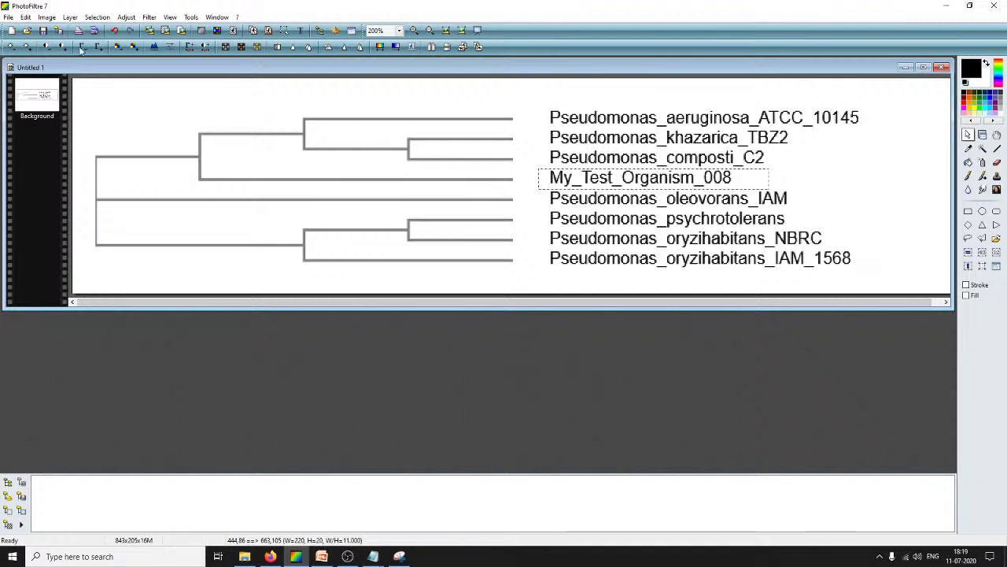
{"action": "left_click", "coordinate": [126, 17]}
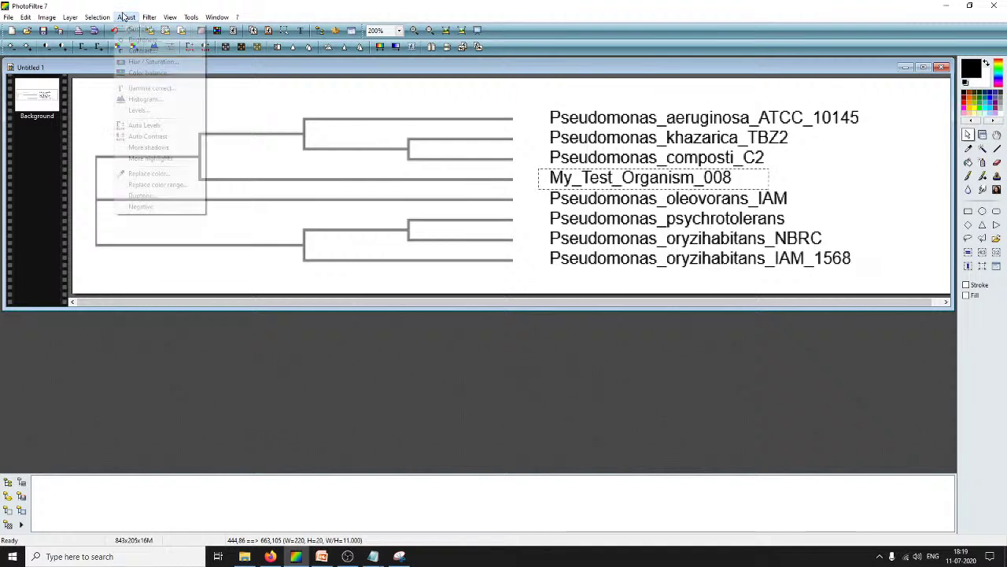
{"action": "left_click", "coordinate": [143, 174]}
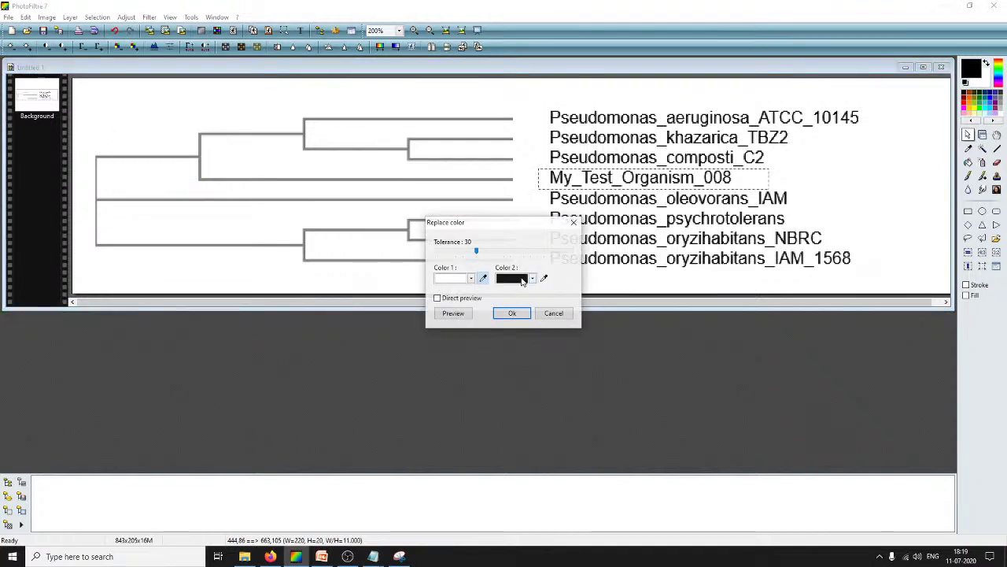
{"action": "left_click", "coordinate": [471, 278]}
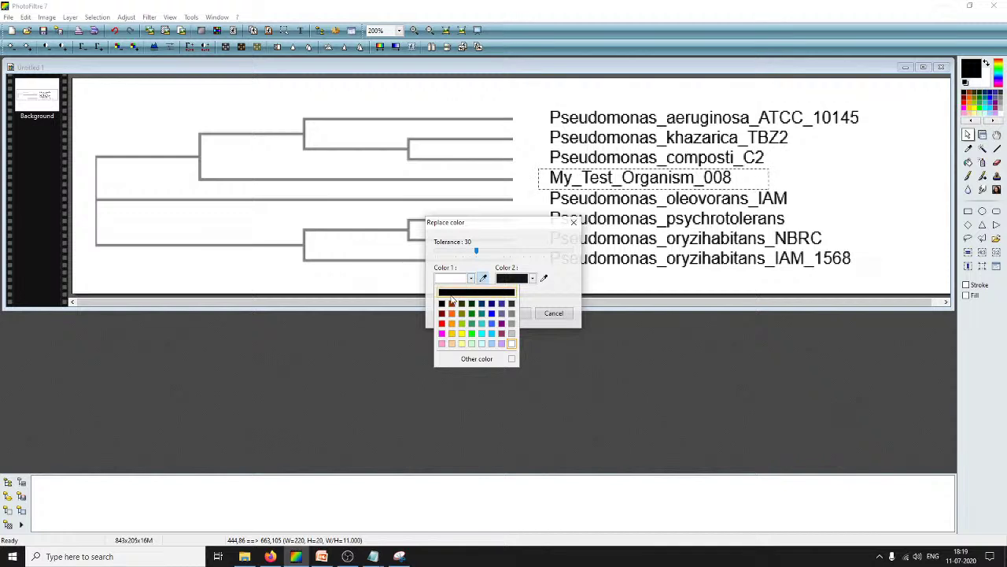
{"action": "left_click", "coordinate": [451, 298]}
{"action": "left_click", "coordinate": [533, 279]}
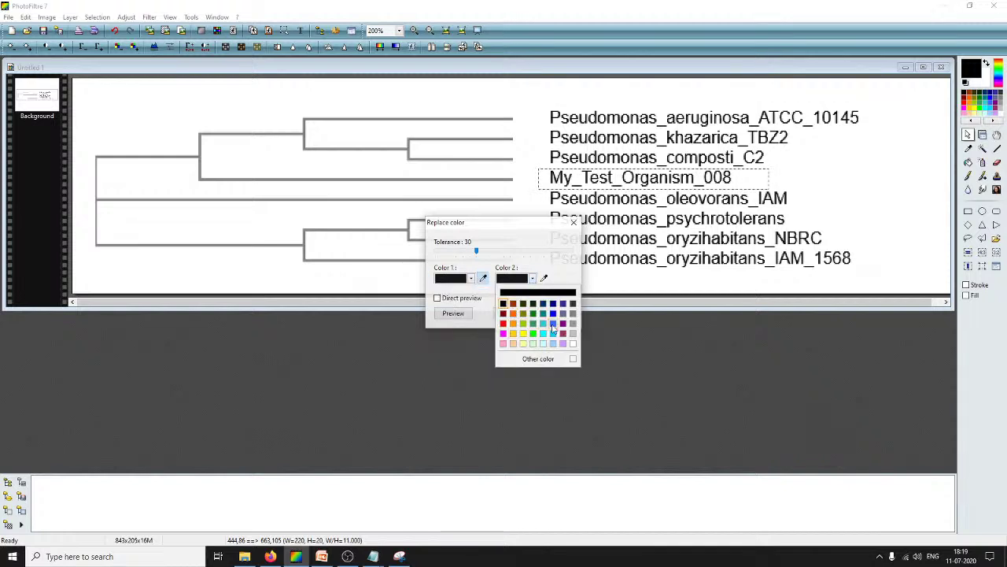
{"action": "left_click", "coordinate": [551, 325]}
{"action": "left_click", "coordinate": [439, 300]}
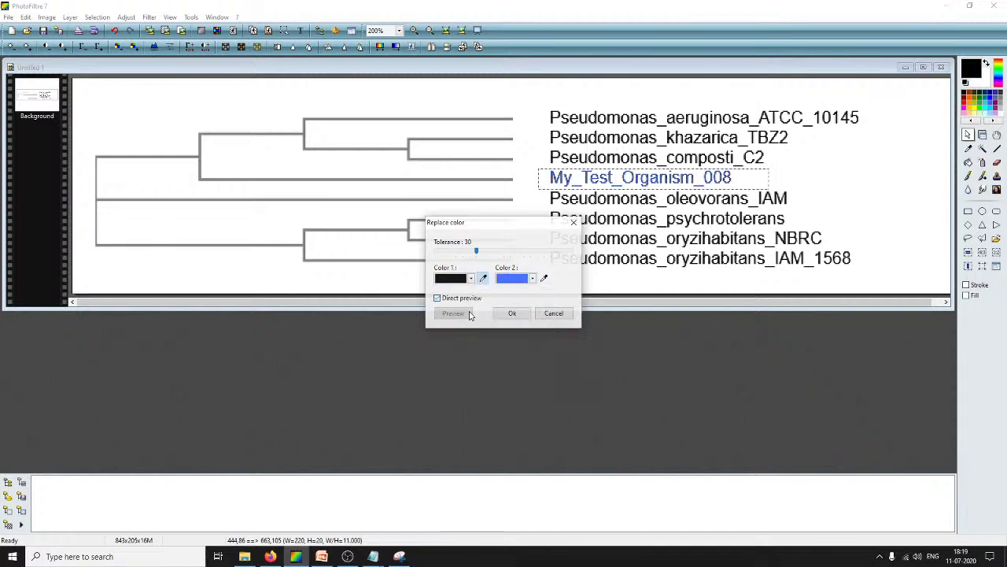
{"action": "left_click", "coordinate": [512, 314]}
{"action": "scroll", "coordinate": [843, 210], "scroll_direction": "up", "scroll_amount": 1}
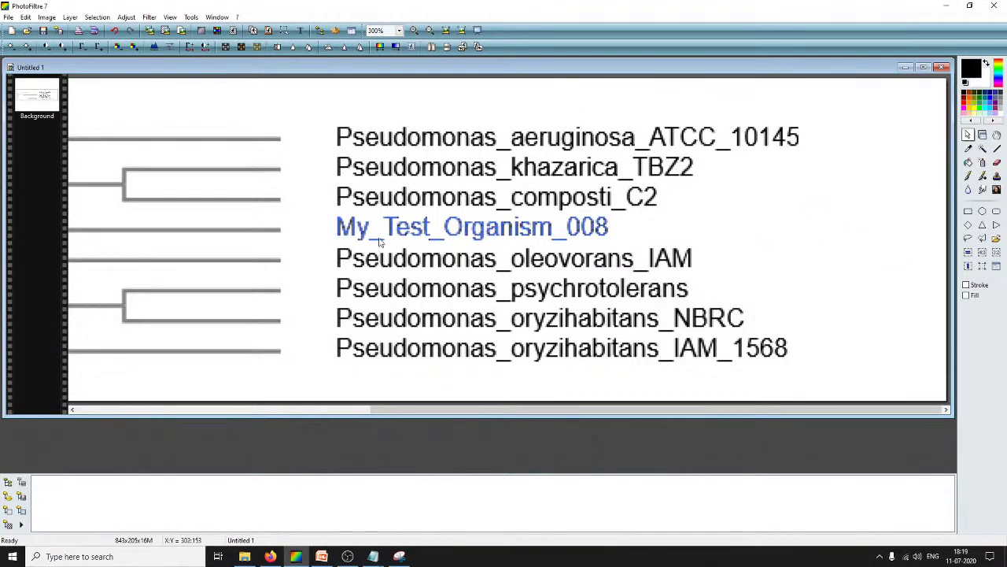
{"action": "scroll", "coordinate": [425, 246], "scroll_direction": "down", "scroll_amount": 1}
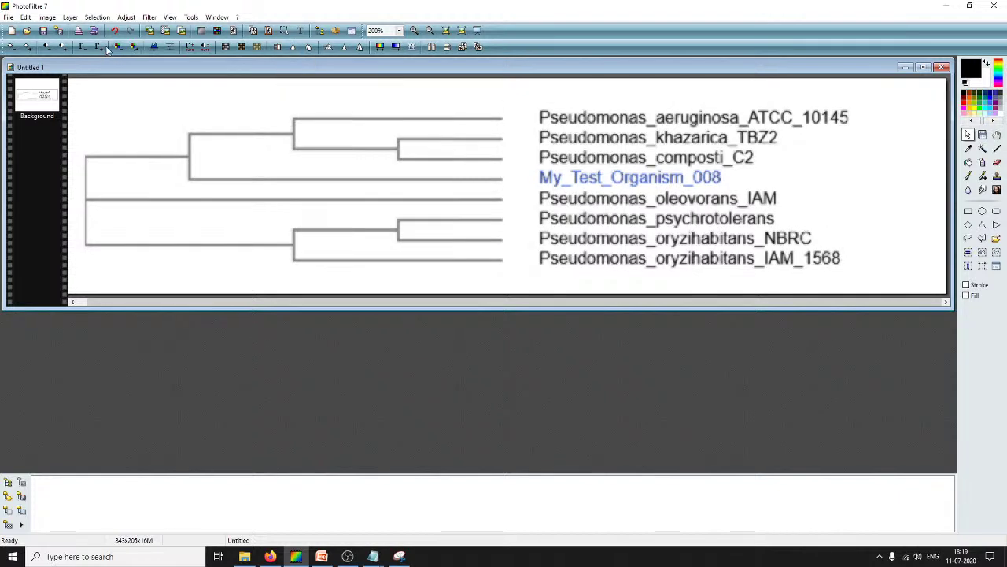
Strengthen the contrast of the whole tree image to darken its branch lines and labels.
{"action": "left_click", "coordinate": [82, 49]}
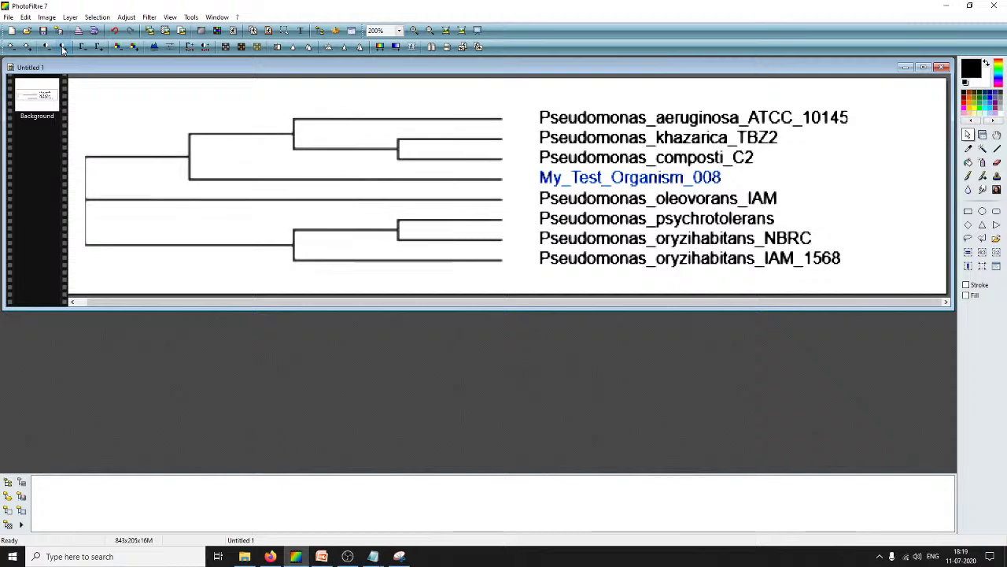
{"action": "scroll", "coordinate": [467, 176], "scroll_direction": "down", "scroll_amount": 2}
{"action": "scroll", "coordinate": [400, 126], "scroll_direction": "up", "scroll_amount": 2}
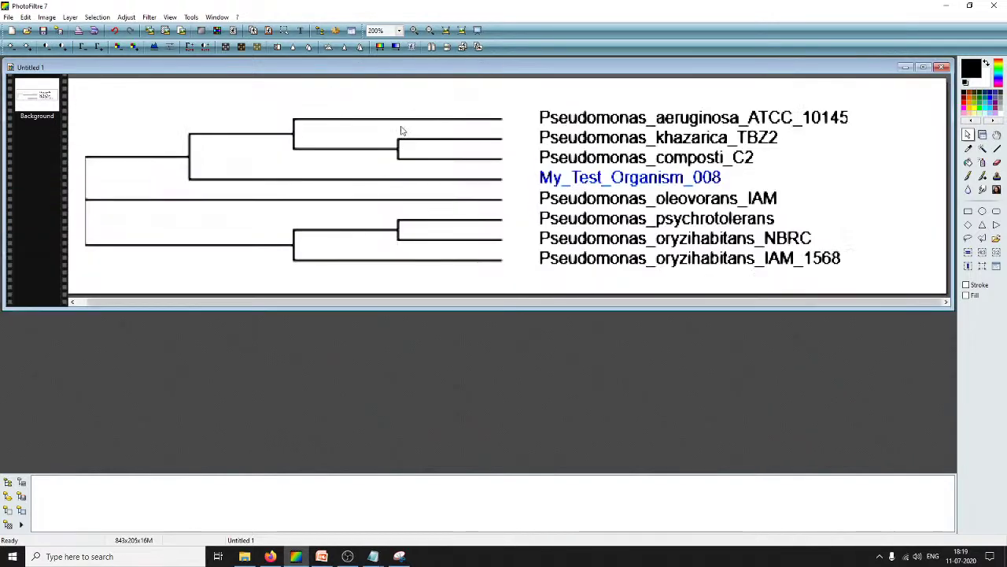
{"action": "scroll", "coordinate": [530, 189], "scroll_direction": "up", "scroll_amount": 1}
{"action": "scroll", "coordinate": [654, 207], "scroll_direction": "down", "scroll_amount": 1}
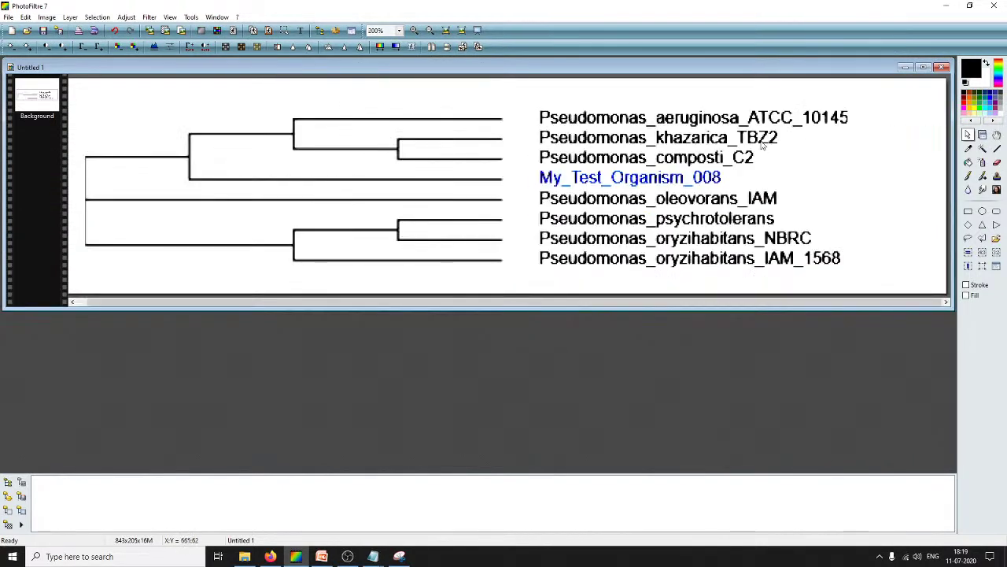
Copy the whole tree with its labels and paste it onto blank slide 38 of the PowerPoint presentation.
{"action": "left_click_drag", "start_coordinate": [79, 93], "coordinate": [865, 283]}
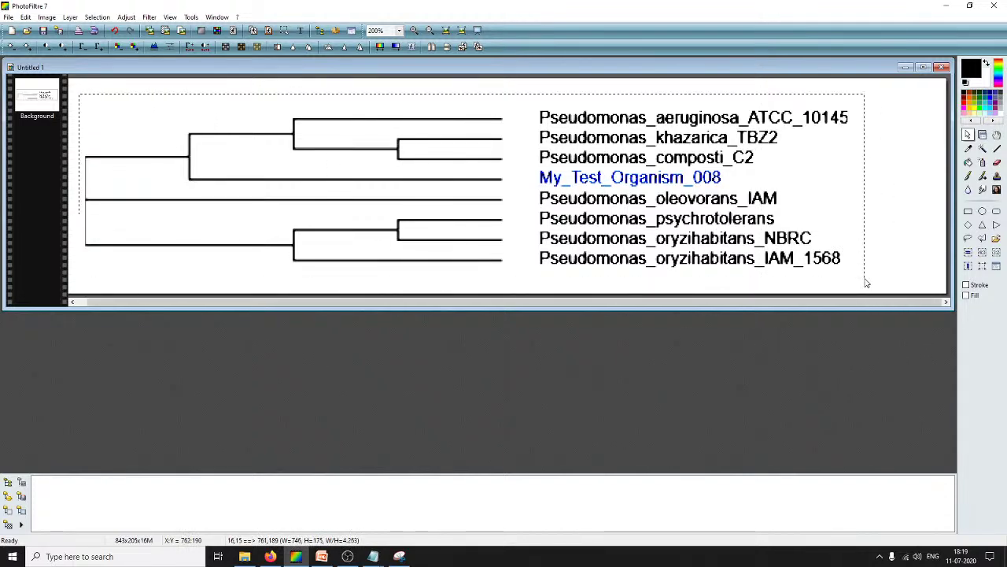
{"action": "left_click", "coordinate": [321, 556]}
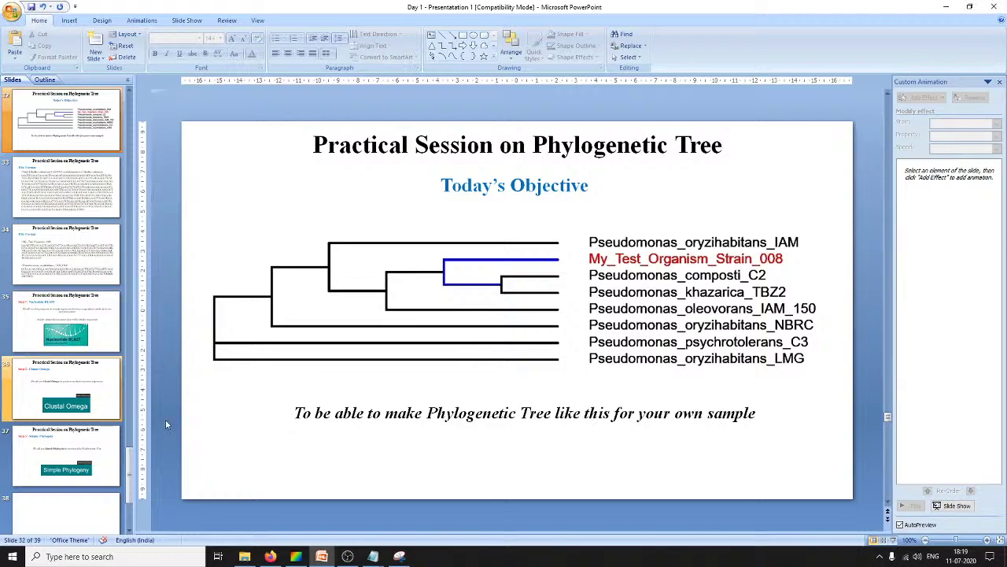
{"action": "key", "text": "Page_Down"}
{"action": "scroll", "coordinate": [284, 405], "scroll_direction": "down", "scroll_amount": 6}
{"action": "scroll", "coordinate": [441, 389], "scroll_direction": "up", "scroll_amount": 1}
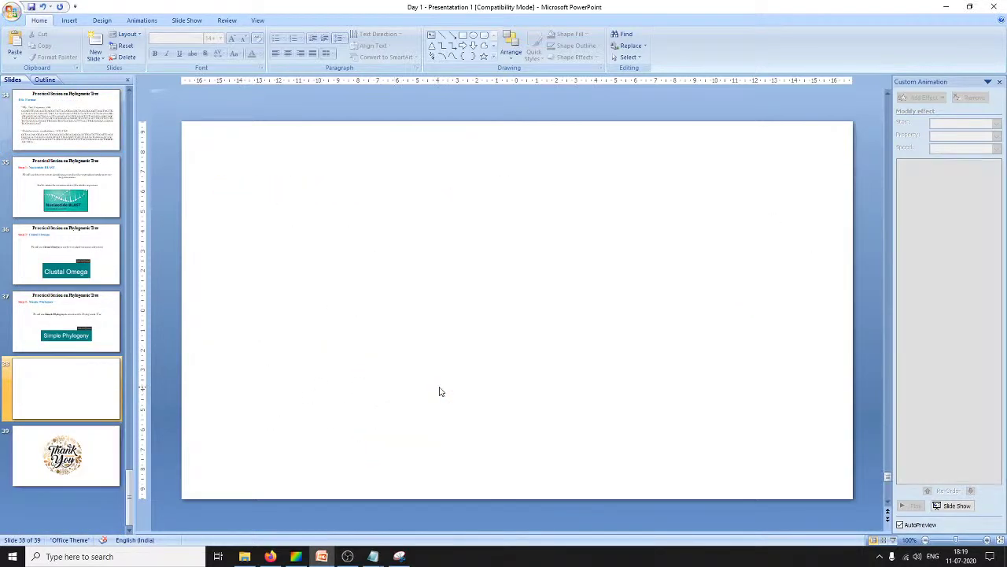
{"action": "key", "text": "ctrl+v"}
Enlarge the pasted tree picture to nearly the full slide width and center it on the slide.
{"action": "left_click_drag", "start_coordinate": [508, 353], "coordinate": [398, 272]}
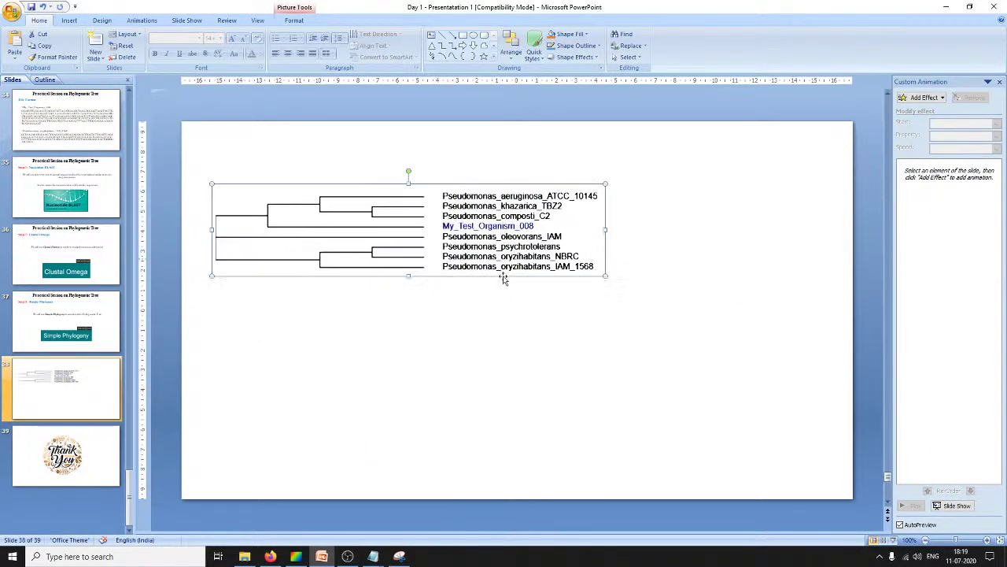
{"action": "left_click_drag", "start_coordinate": [606, 276], "coordinate": [683, 354]}
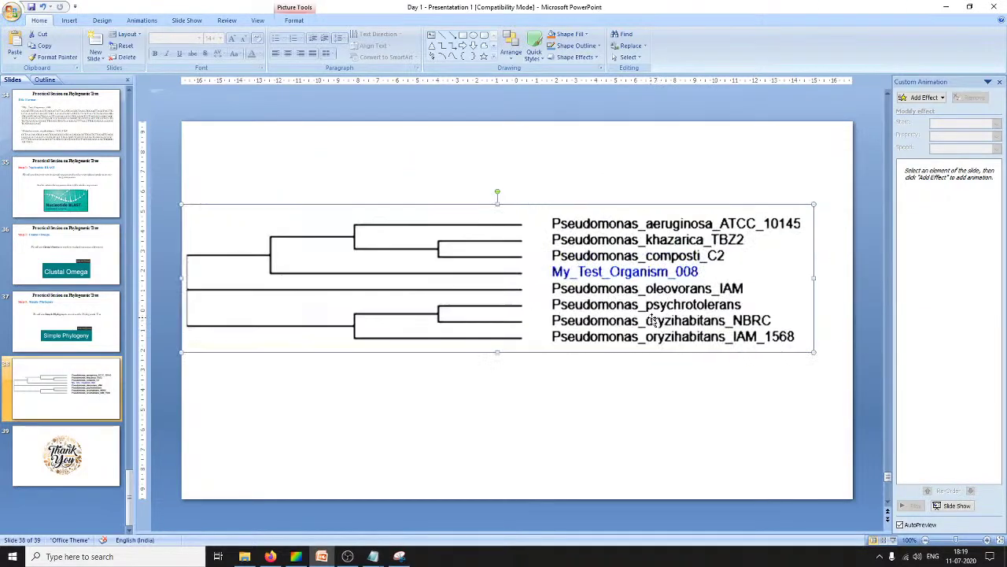
{"action": "mouse_move", "coordinate": [813, 352]}
{"action": "left_mouse_down"}
{"action": "mouse_move", "coordinate": [832, 367]}
{"action": "mouse_move", "coordinate": [816, 355]}
{"action": "left_mouse_up"}
{"action": "left_click", "coordinate": [672, 456]}
{"action": "left_click", "coordinate": [480, 321]}
{"action": "left_click_drag", "start_coordinate": [480, 321], "coordinate": [490, 330]}
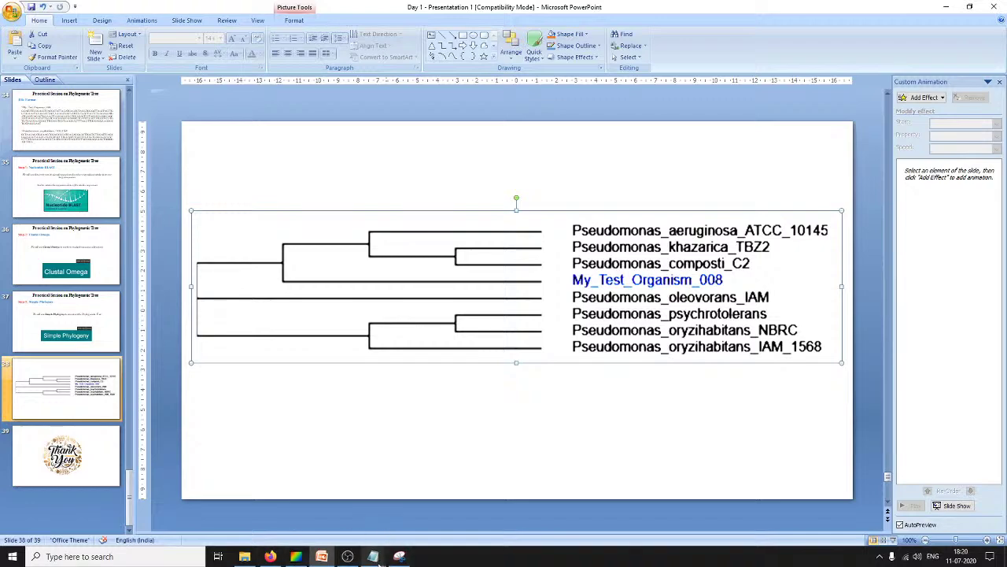
Look through the sequences in the seqdump Notepad file up to its first entry and return to the tree slide.
{"action": "mouse_move", "coordinate": [373, 551]}
{"action": "left_click", "coordinate": [398, 529]}
{"action": "left_click", "coordinate": [560, 260]}
{"action": "scroll", "coordinate": [560, 244], "scroll_direction": "up", "scroll_amount": 10}
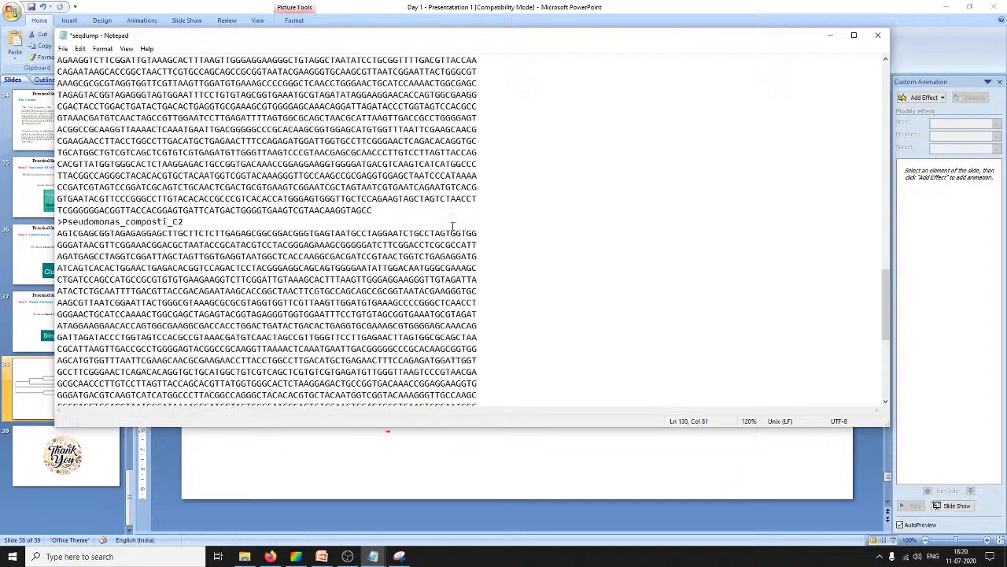
{"action": "scroll", "coordinate": [375, 60], "scroll_direction": "up", "scroll_amount": 10}
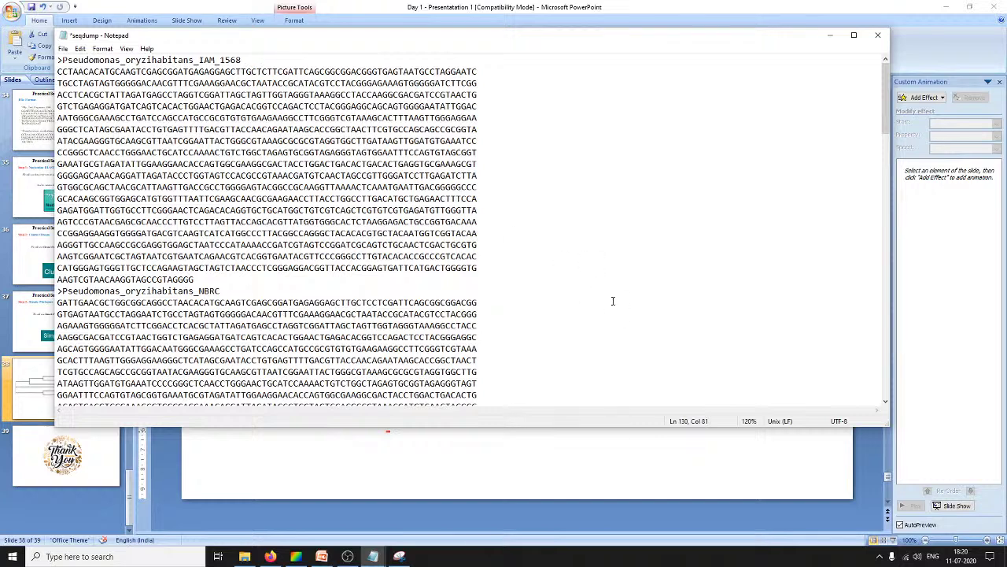
{"action": "left_click", "coordinate": [843, 529]}
{"action": "left_click", "coordinate": [584, 455]}
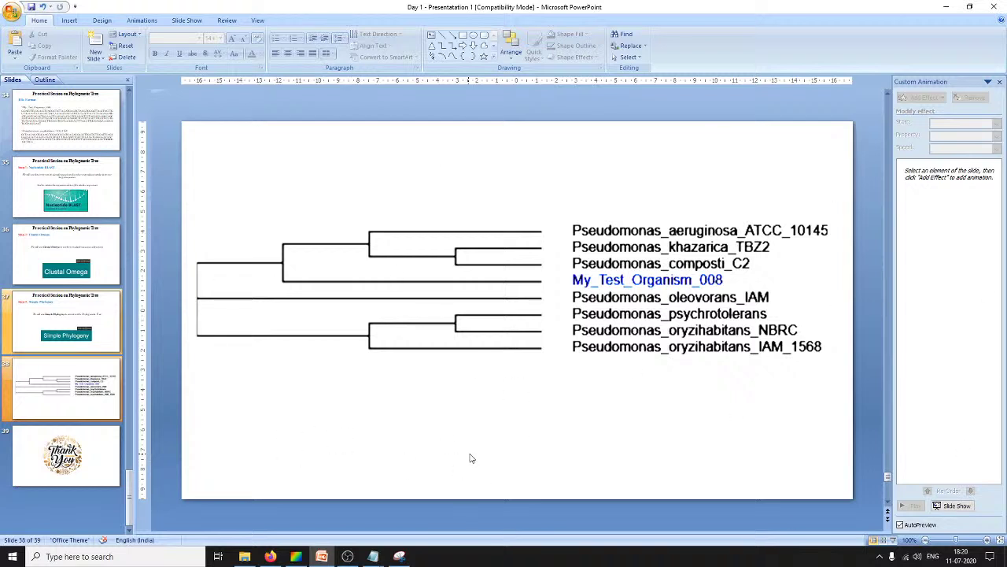
Bring up the Test_Seq and seqdump Notepad files and move their windows apart to show both.
{"action": "mouse_move", "coordinate": [373, 556]}
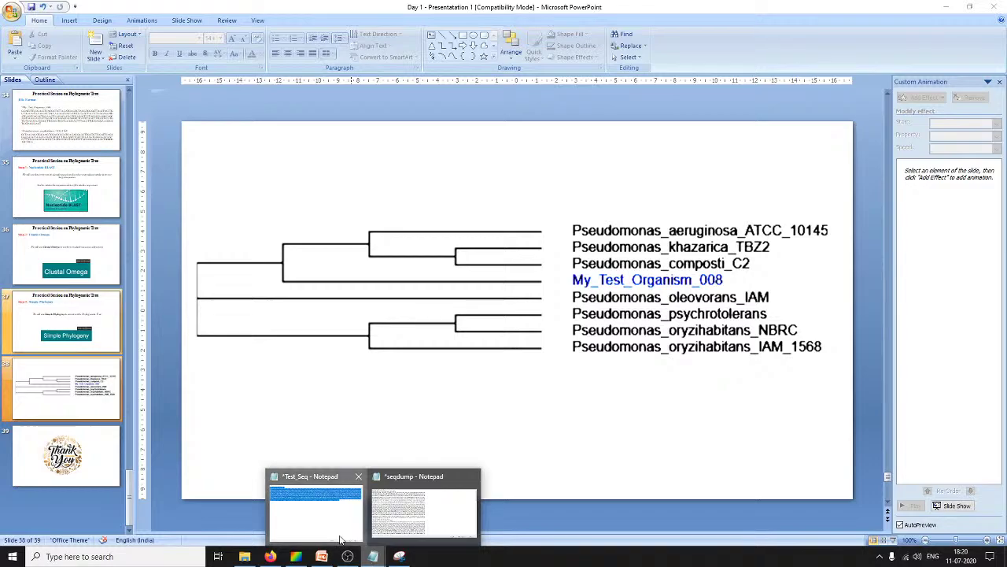
{"action": "left_click", "coordinate": [340, 539]}
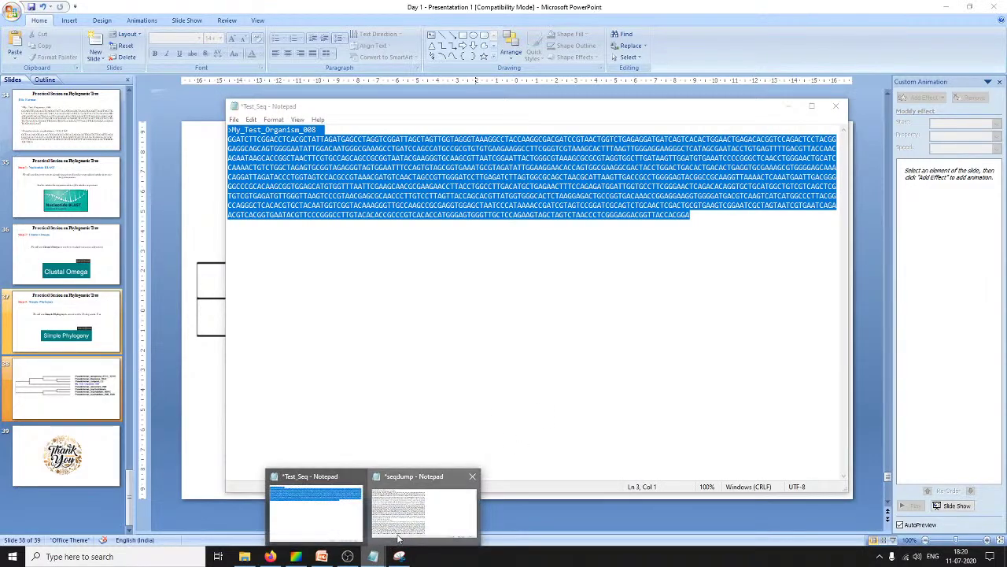
{"action": "left_click", "coordinate": [397, 539]}
{"action": "left_click_drag", "start_coordinate": [451, 47], "coordinate": [628, 167]}
{"action": "left_click_drag", "start_coordinate": [581, 110], "coordinate": [402, 41]}
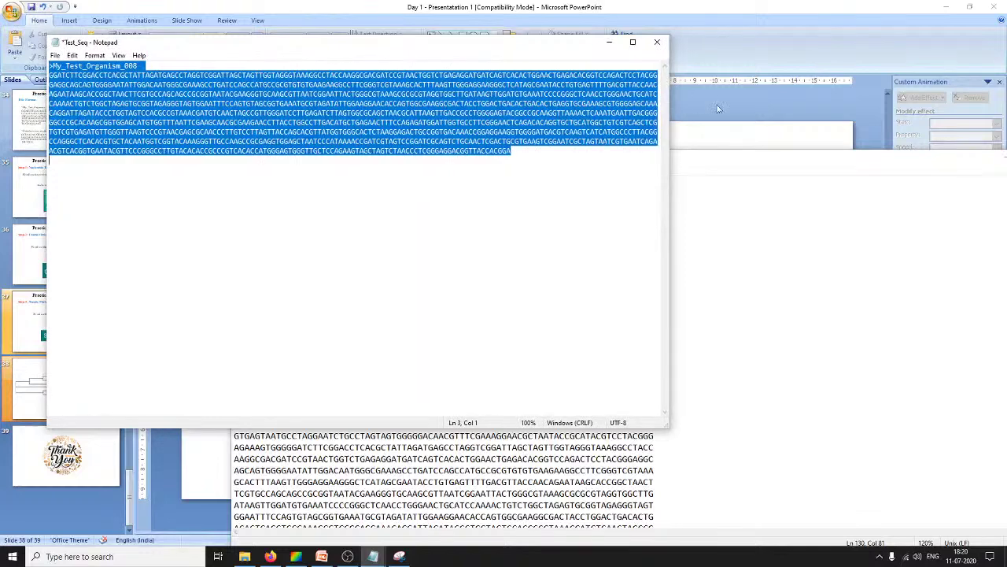
Return to PowerPoint and present the tree slide full screen.
{"action": "left_click", "coordinate": [705, 101]}
{"action": "left_click", "coordinate": [594, 303]}
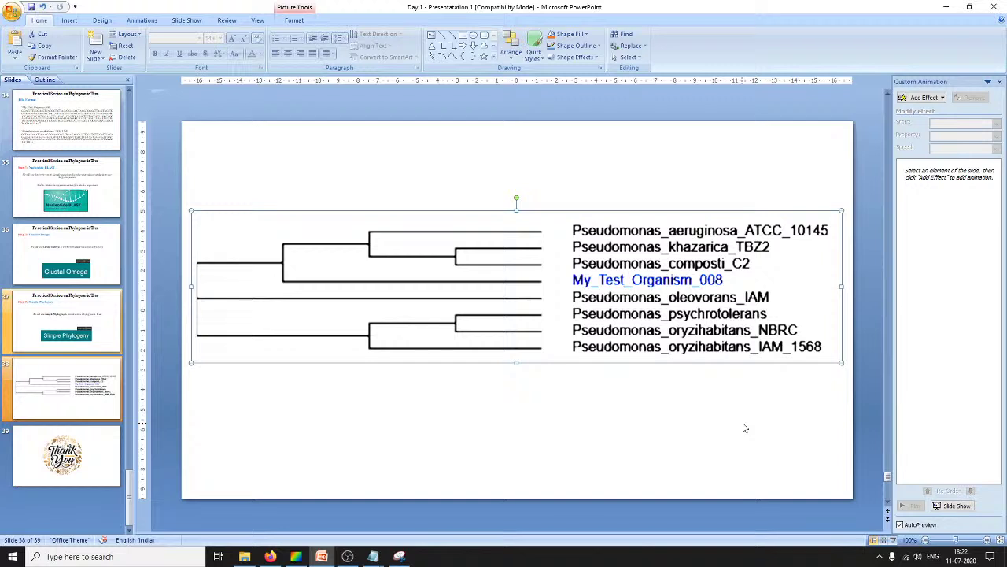
{"action": "left_click", "coordinate": [621, 431]}
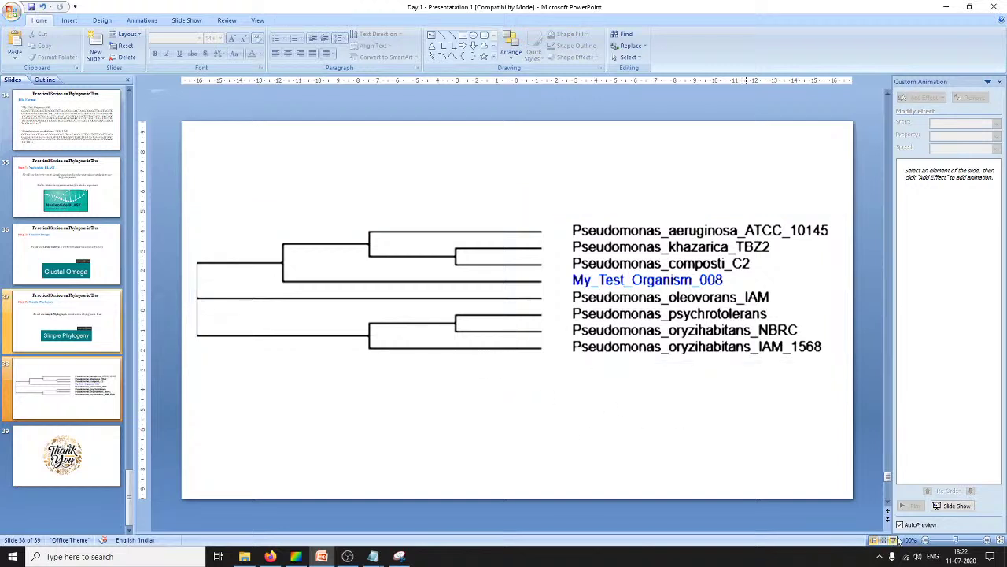
{"action": "left_click", "coordinate": [893, 540]}
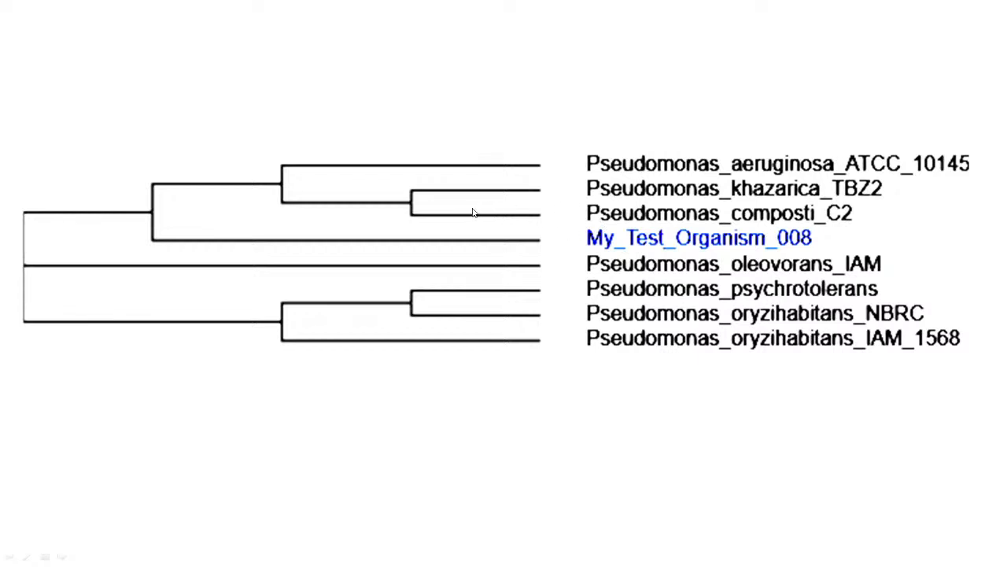
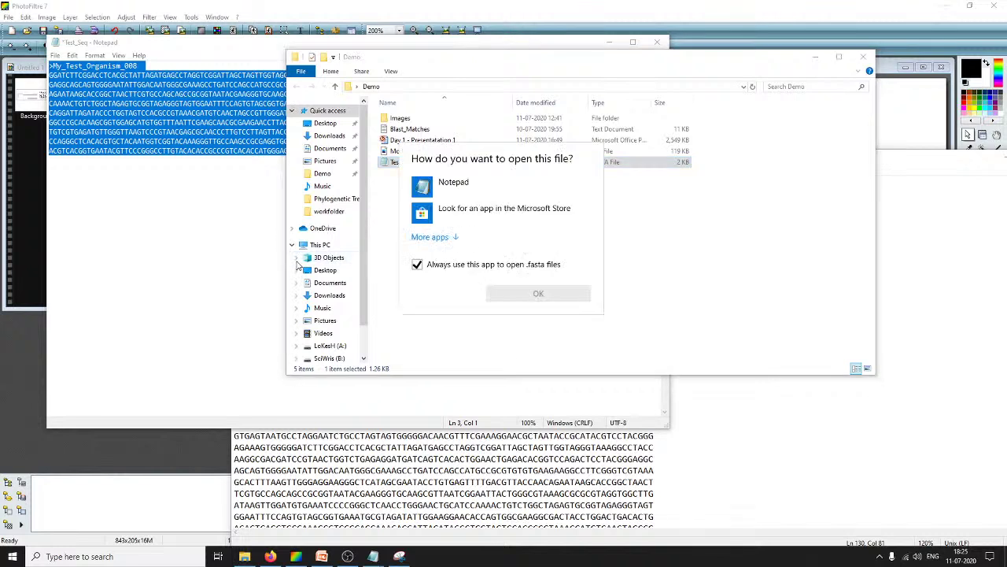
Choose Notepad as the app for the Test_Seq file, keeping it as the permanent choice for .fasta files.
{"action": "left_click", "coordinate": [432, 237]}
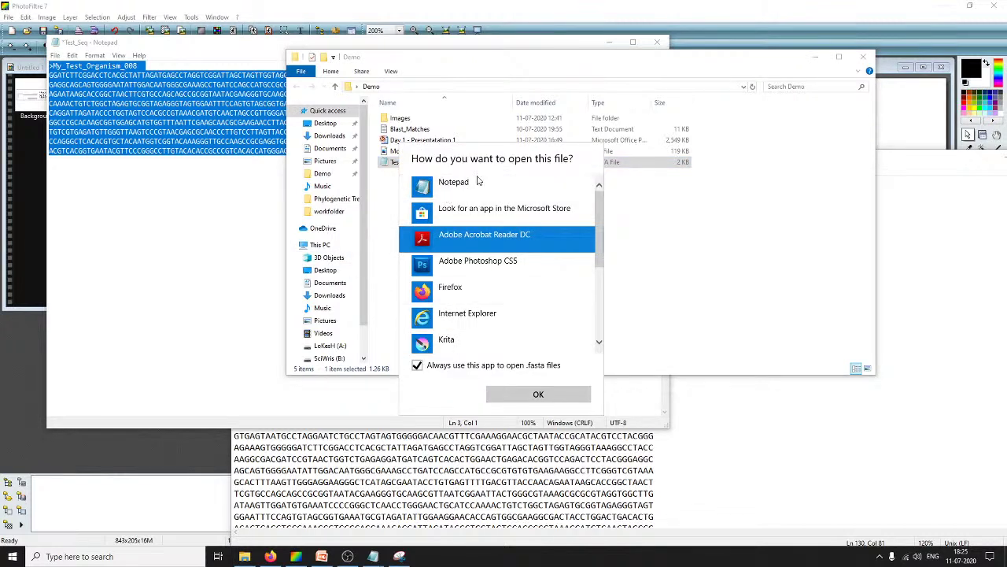
{"action": "scroll", "coordinate": [465, 315], "scroll_direction": "down", "scroll_amount": 4}
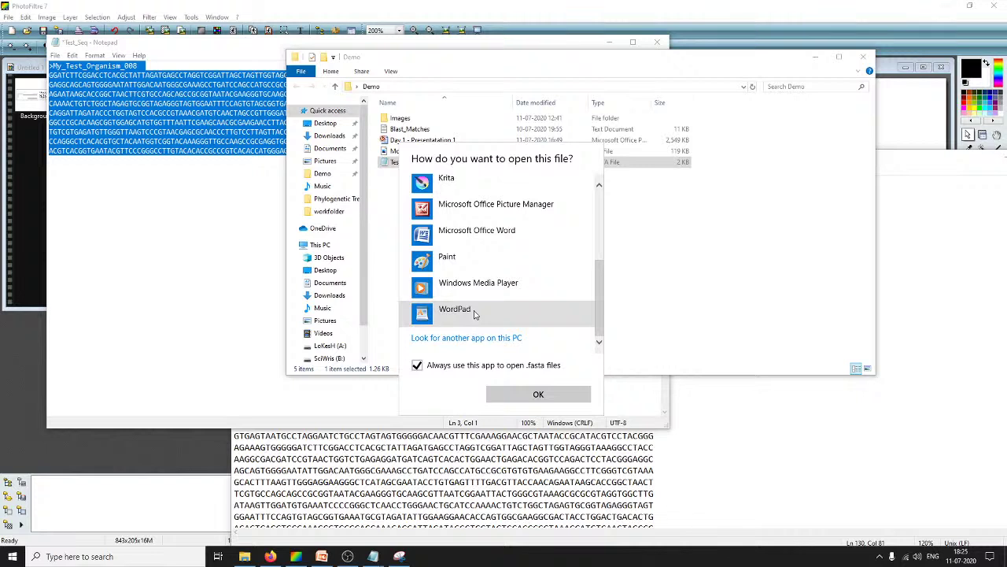
{"action": "scroll", "coordinate": [475, 313], "scroll_direction": "up", "scroll_amount": 5}
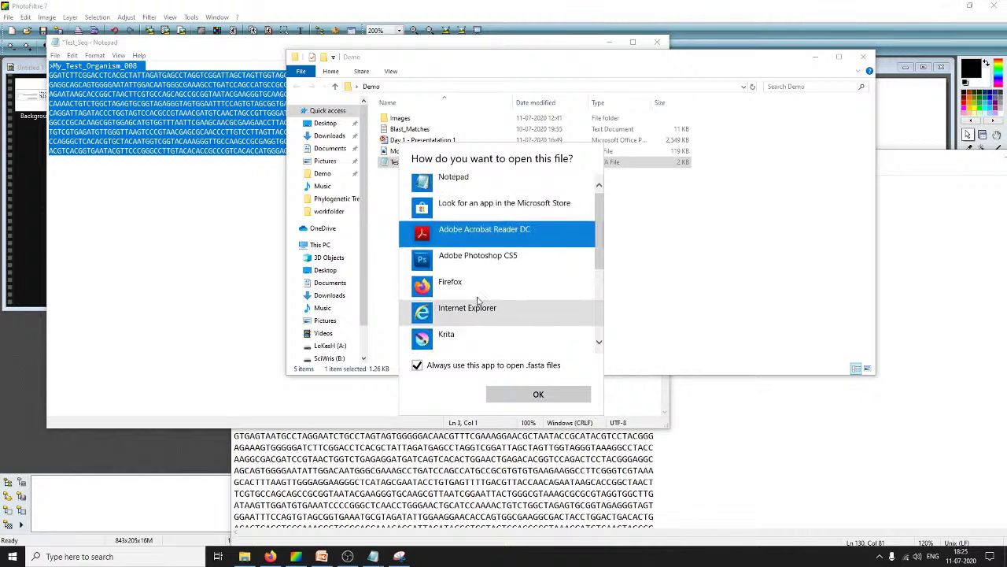
{"action": "left_click", "coordinate": [448, 183]}
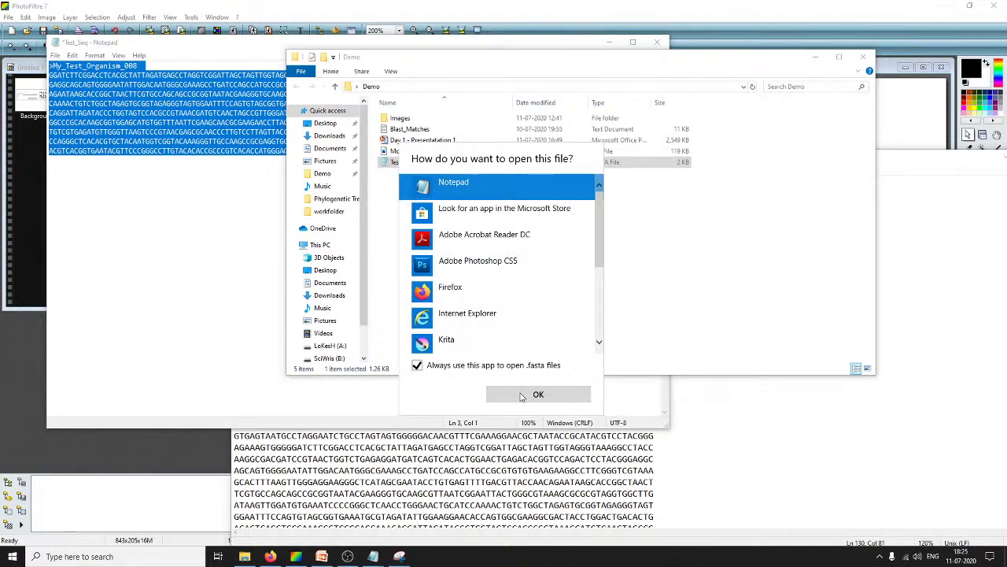
{"action": "left_click", "coordinate": [520, 396]}
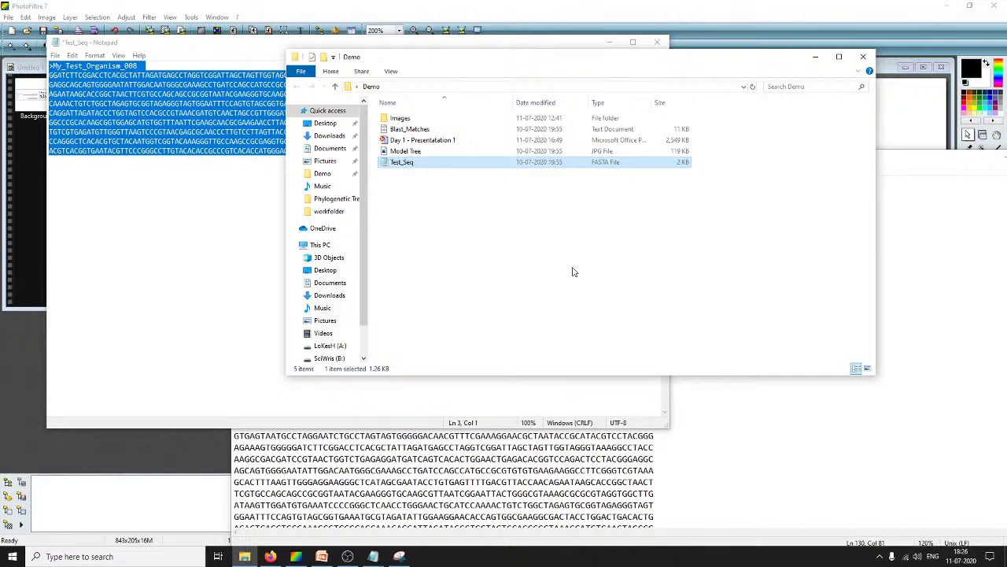
Switch to Firefox and go back from the phylogram results to the Simple Phylogeny input form.
{"action": "left_click", "coordinate": [270, 557]}
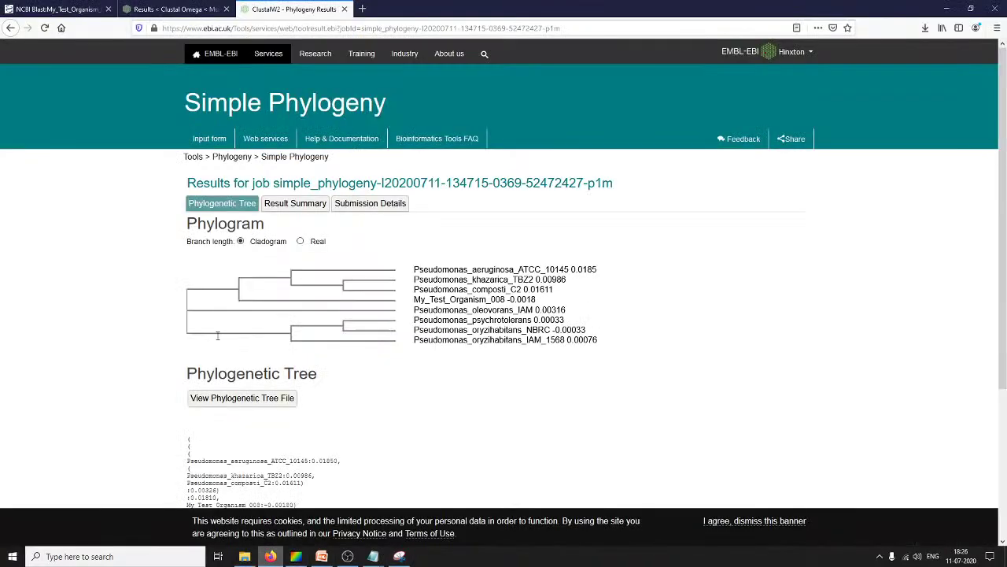
{"action": "right_click", "coordinate": [7, 33]}
{"action": "left_click", "coordinate": [37, 48]}
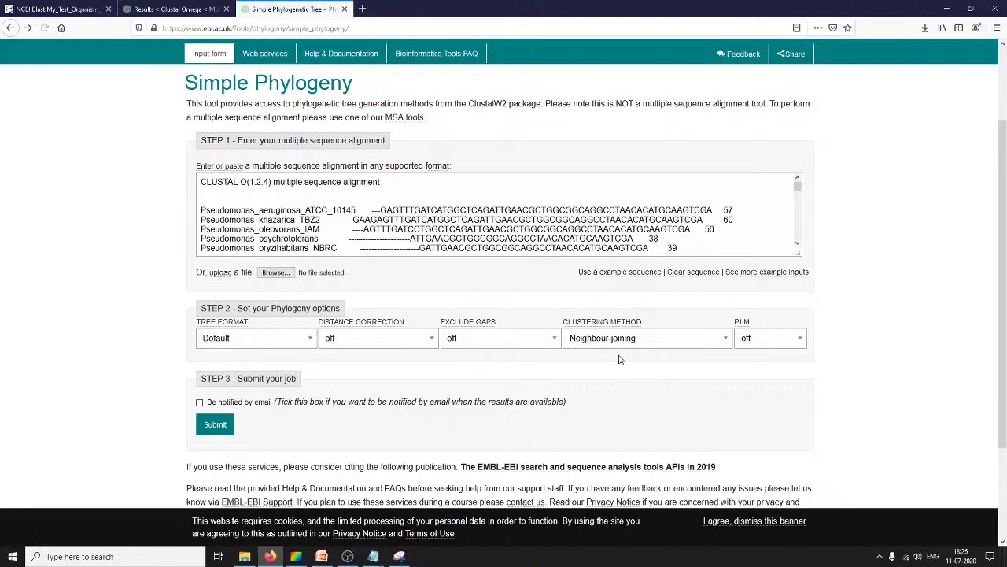
Check the available clustering methods in the Simple Phylogeny options, leaving Neighbour-joining selected.
{"action": "left_click", "coordinate": [692, 340]}
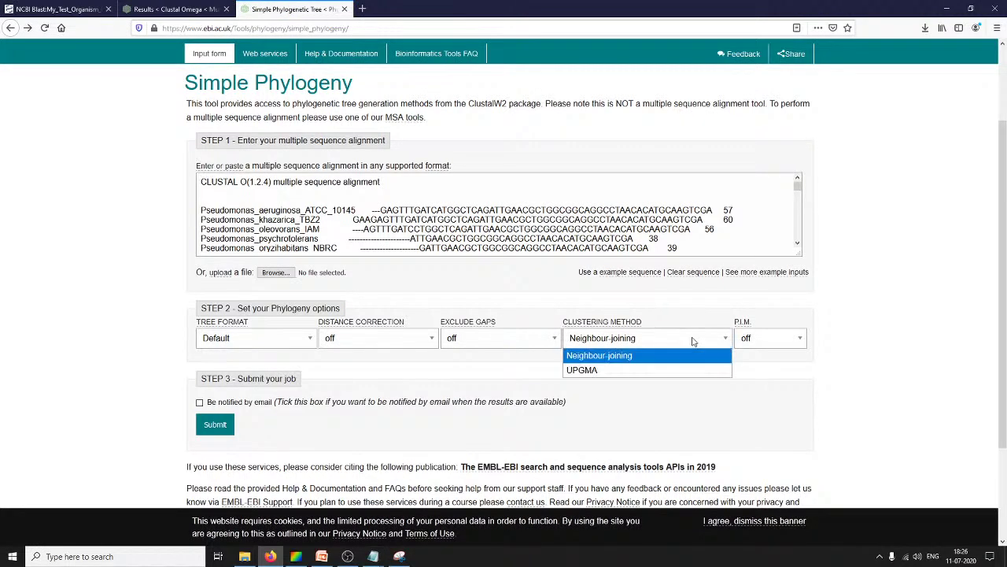
{"action": "left_click", "coordinate": [614, 387]}
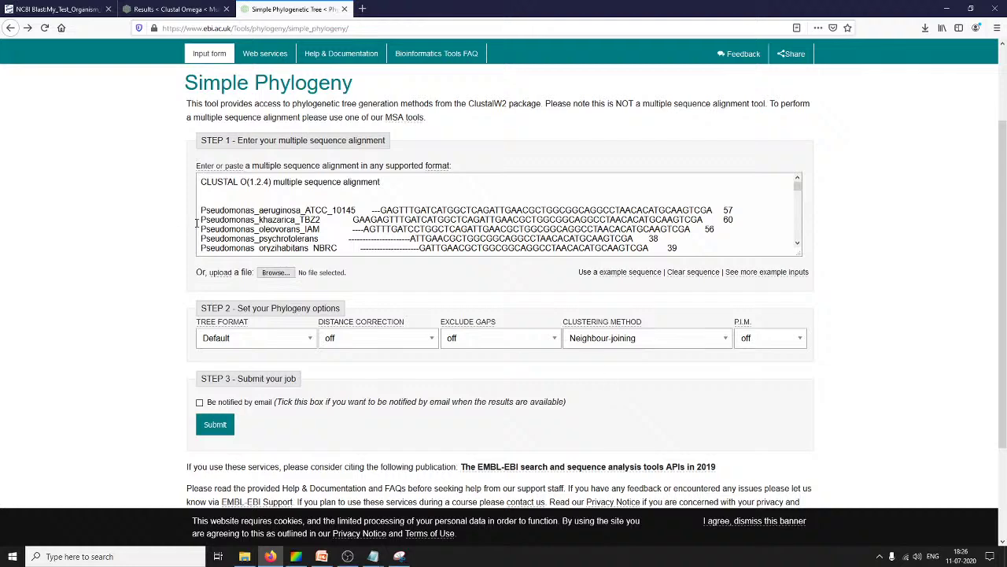
Return to the Clustal Omega input form and examine its output formats and additional alignment options.
{"action": "left_click", "coordinate": [166, 7]}
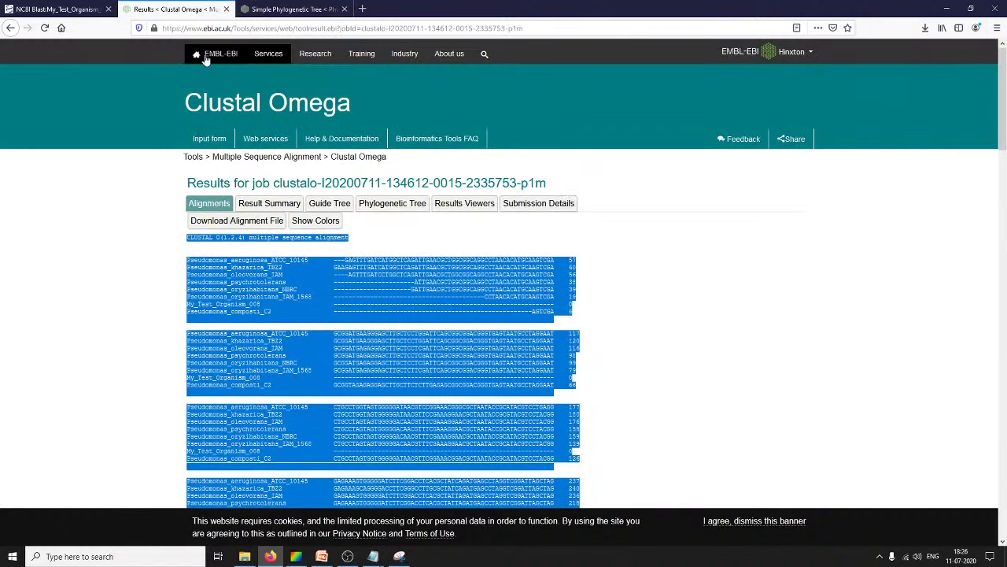
{"action": "right_click", "coordinate": [14, 30]}
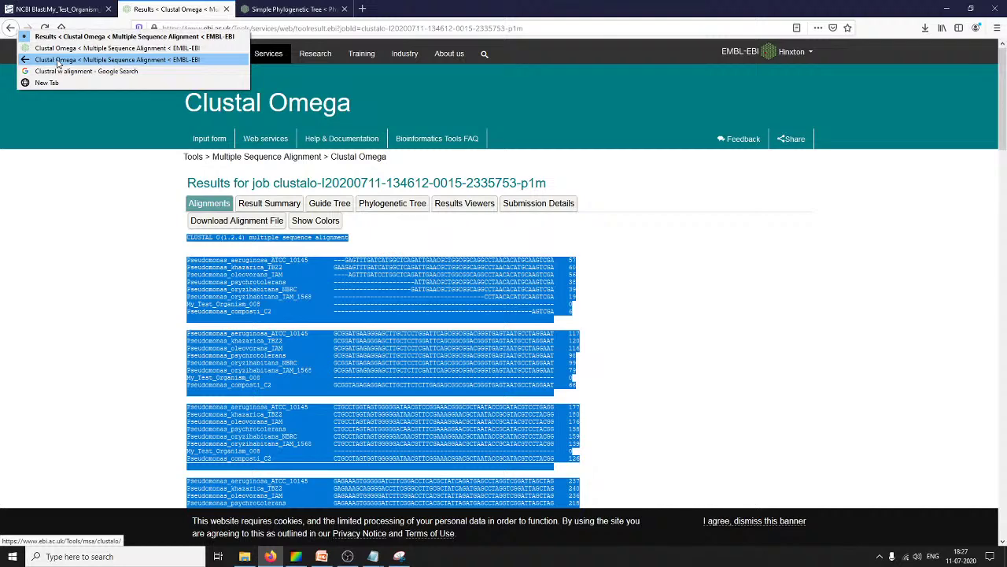
{"action": "left_click", "coordinate": [58, 60]}
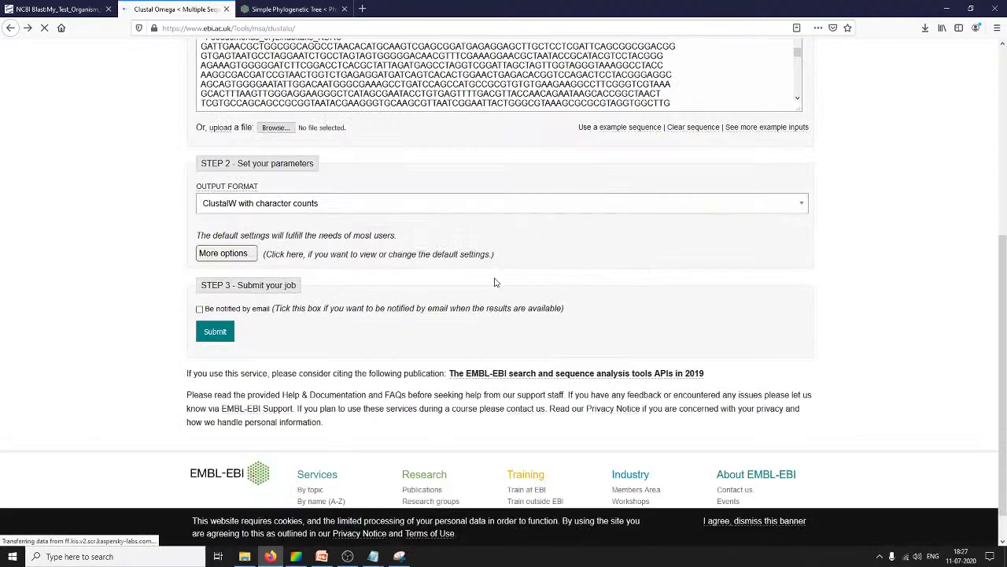
{"action": "left_click", "coordinate": [275, 205]}
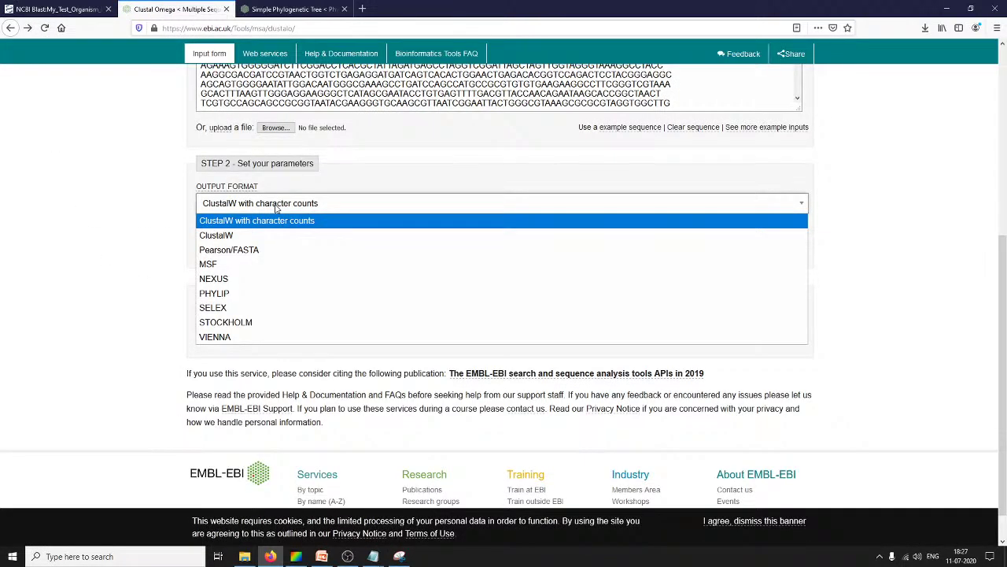
{"action": "left_click", "coordinate": [405, 178]}
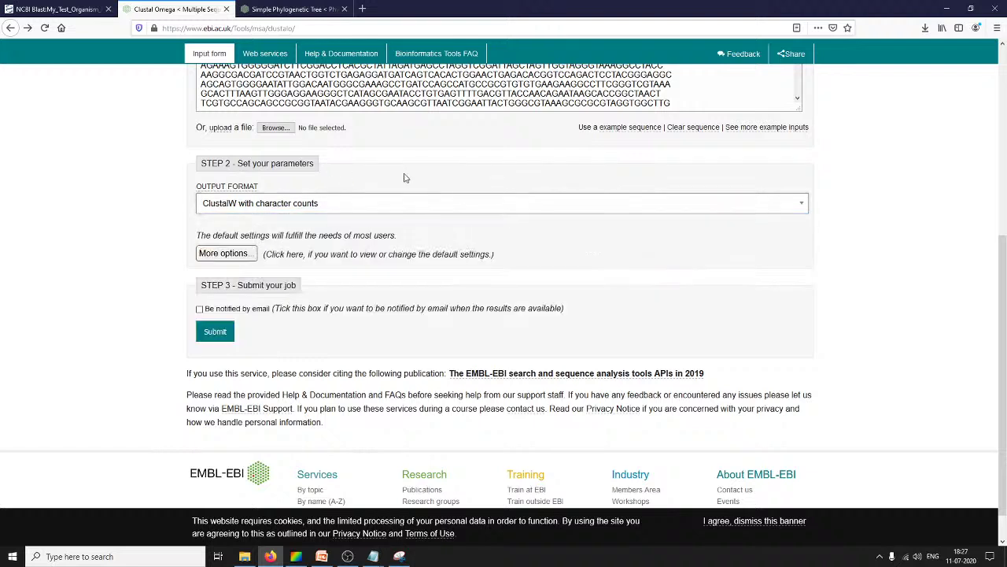
{"action": "left_click", "coordinate": [230, 253]}
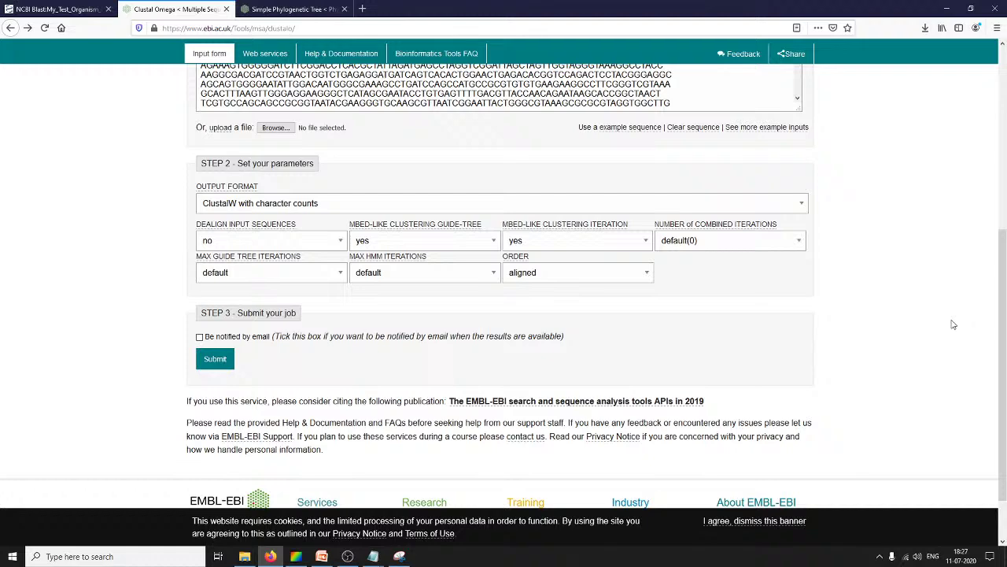
Switch to PowerPoint and go back to the Chronogram slide on types of phylogenetic tree.
{"action": "left_click", "coordinate": [321, 556]}
{"action": "scroll", "coordinate": [512, 338], "scroll_direction": "up", "scroll_amount": 9}
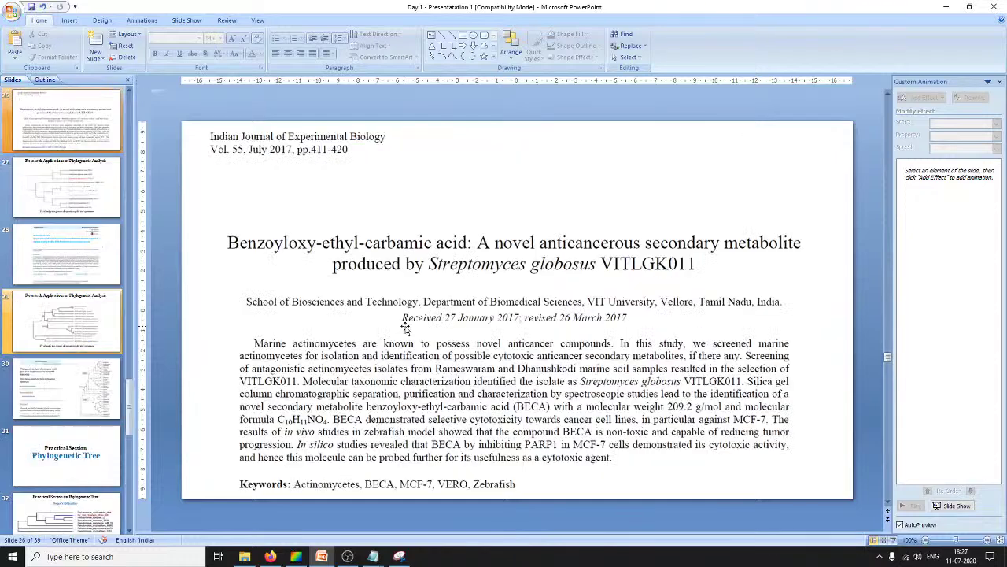
{"action": "scroll", "coordinate": [406, 329], "scroll_direction": "up", "scroll_amount": 10}
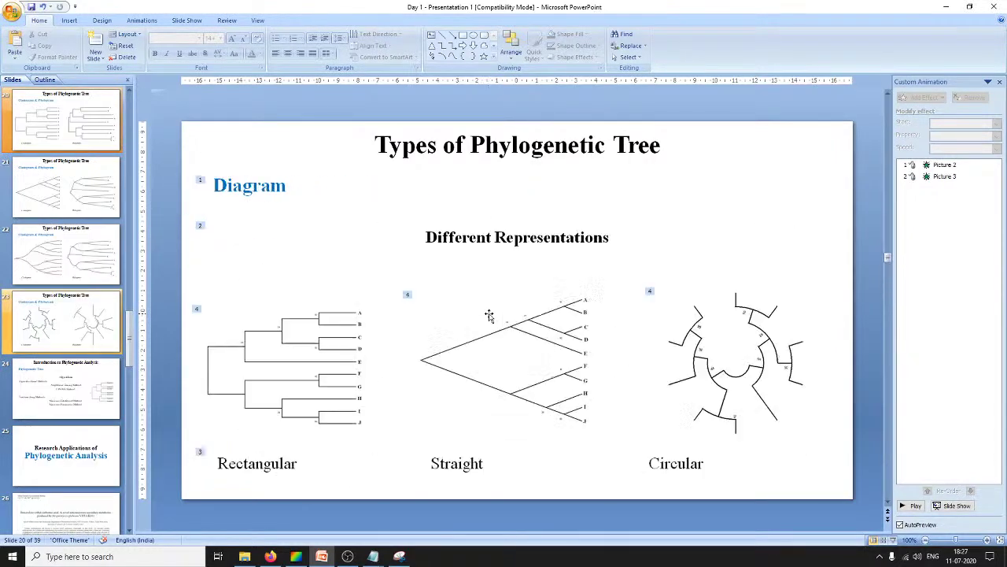
{"action": "scroll", "coordinate": [489, 315], "scroll_direction": "down", "scroll_amount": 1}
{"action": "scroll", "coordinate": [489, 315], "scroll_direction": "down", "scroll_amount": 2}
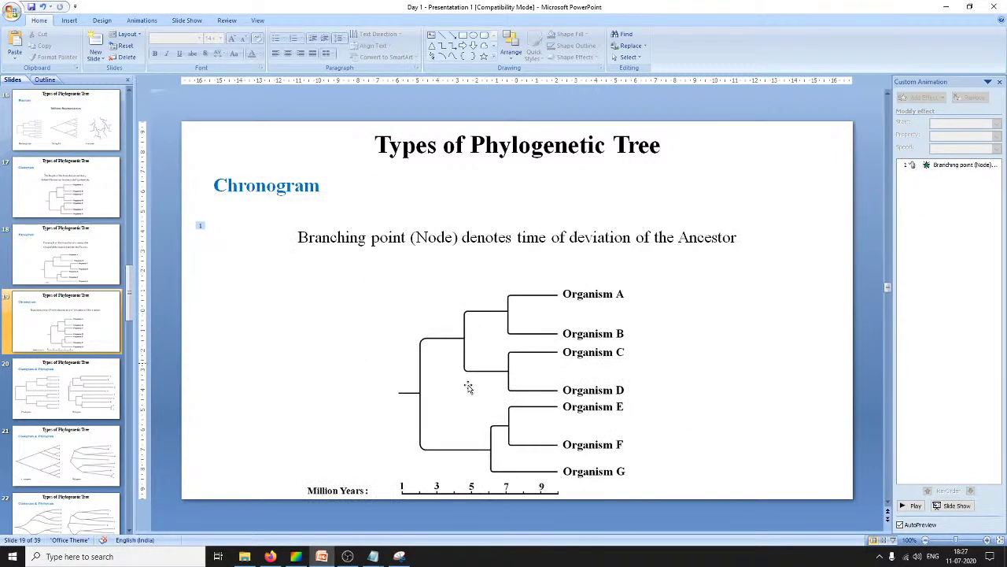
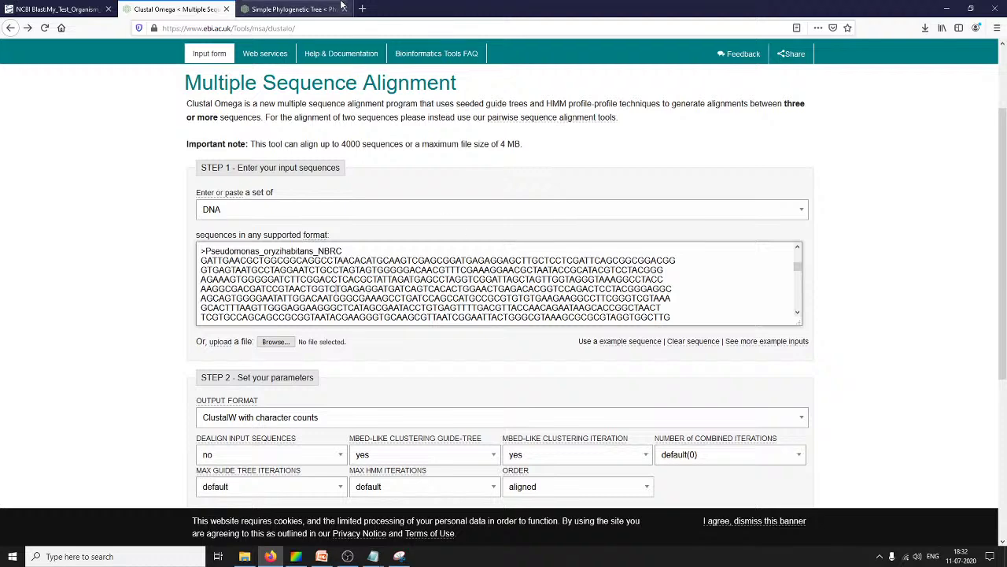
Clear the old alignment from the Simple Phylogeny input form.
{"action": "left_click", "coordinate": [299, 8]}
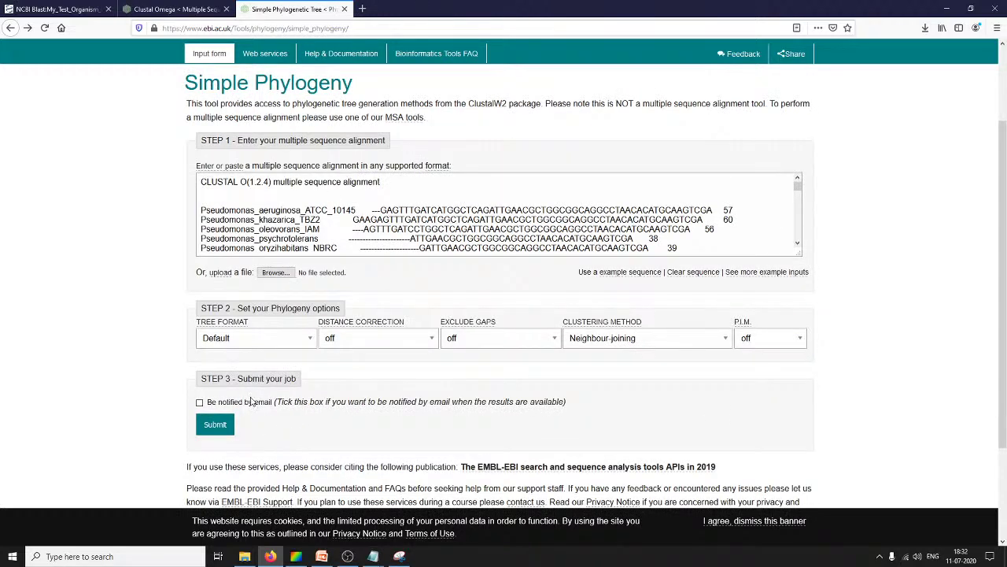
{"action": "left_click", "coordinate": [175, 9]}
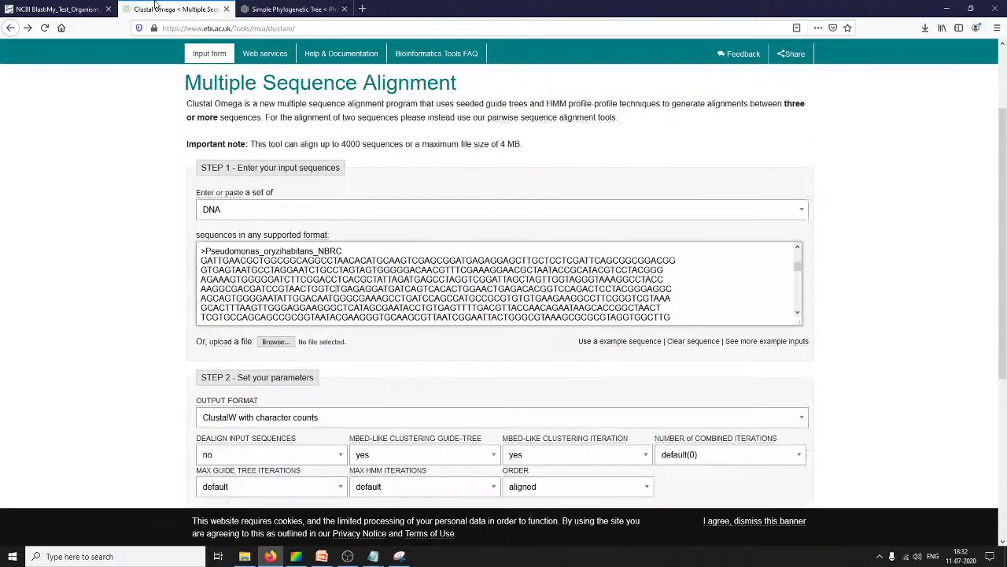
{"action": "left_click", "coordinate": [295, 8]}
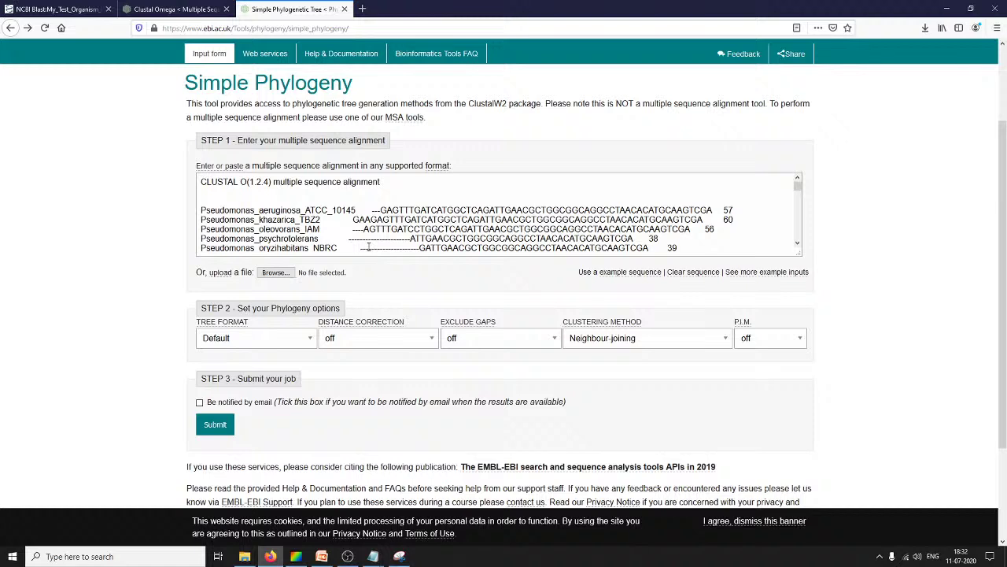
{"action": "left_click", "coordinate": [359, 216]}
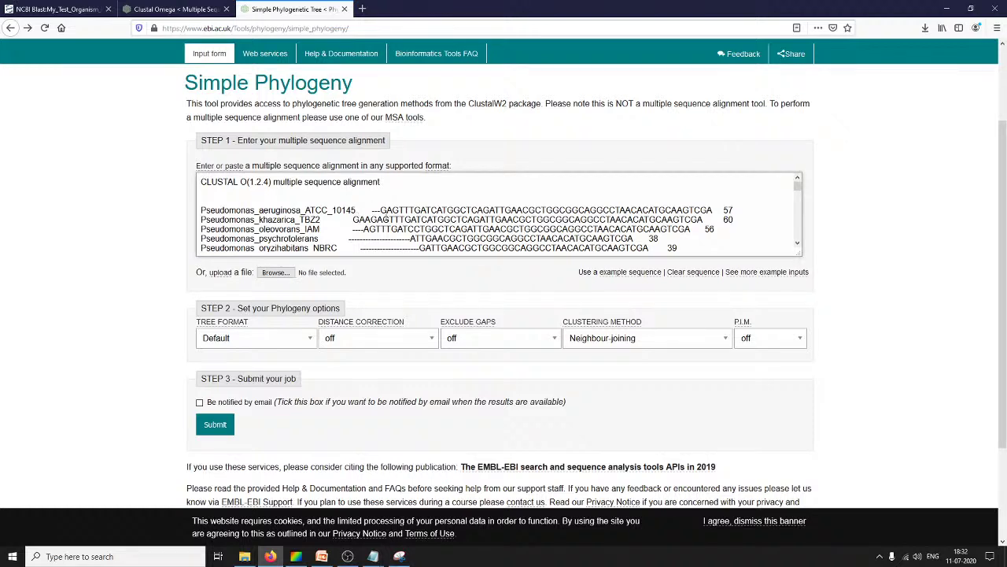
{"action": "key", "text": "ctrl+a"}
{"action": "key", "text": "BackSpace"}
Try to resubmit the existing DNA sequences for alignment in Clustal Omega.
{"action": "left_click", "coordinate": [175, 8]}
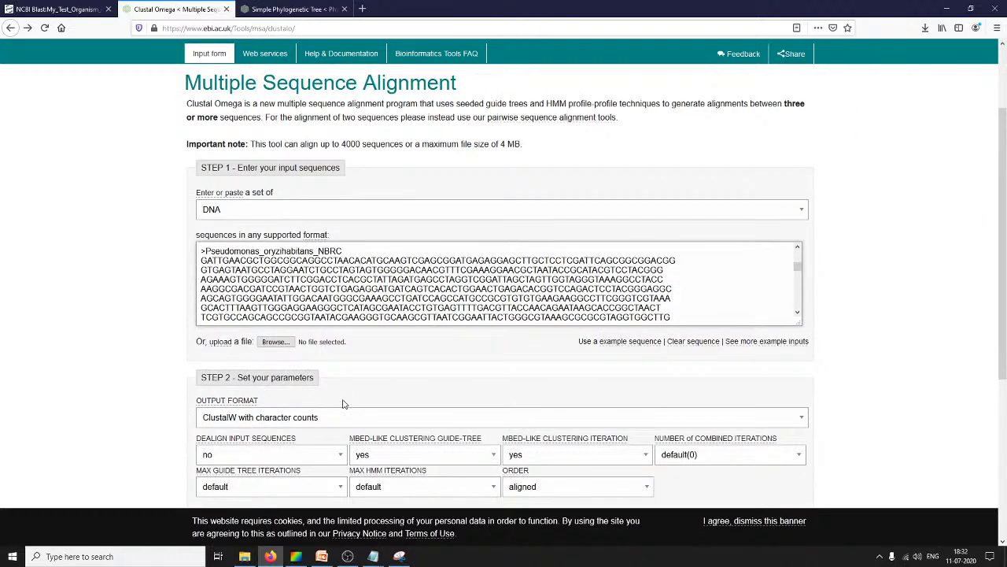
{"action": "scroll", "coordinate": [344, 401], "scroll_direction": "down", "scroll_amount": 3}
{"action": "left_click", "coordinate": [214, 359]}
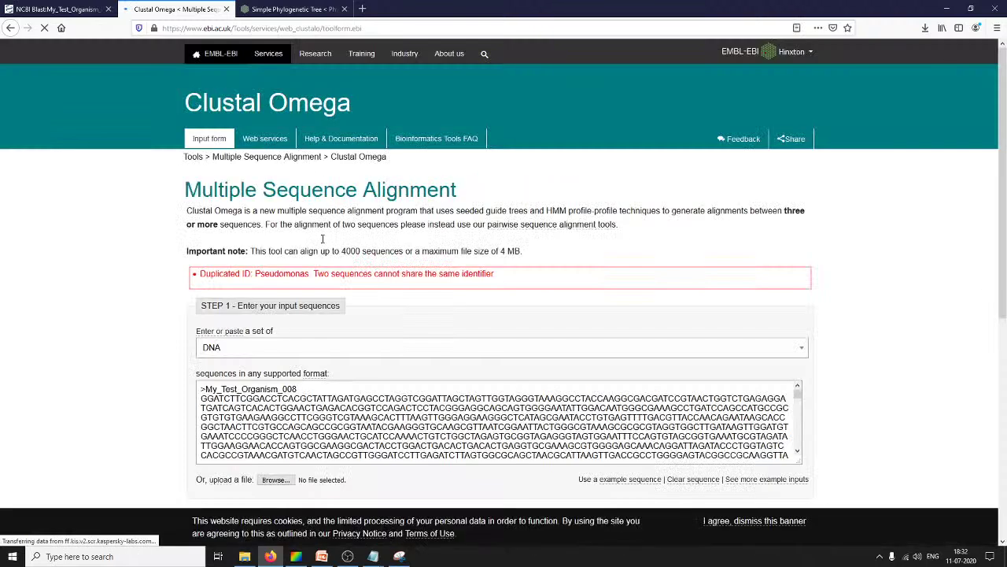
{"action": "scroll", "coordinate": [277, 418], "scroll_direction": "down", "scroll_amount": 2}
{"action": "scroll", "coordinate": [277, 418], "scroll_direction": "up", "scroll_amount": 2}
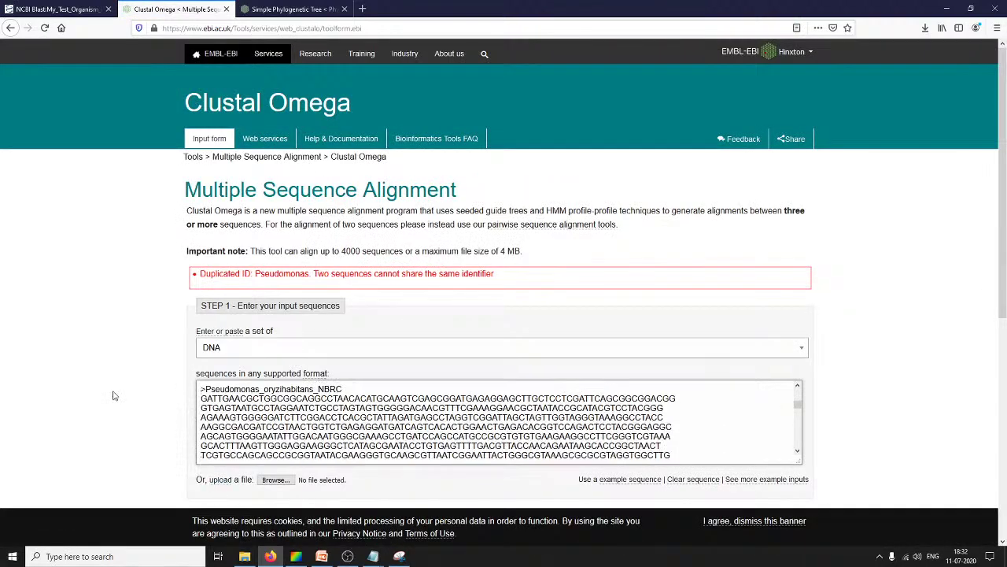
{"action": "scroll", "coordinate": [132, 402], "scroll_direction": "down", "scroll_amount": 5}
{"action": "left_click", "coordinate": [214, 308]}
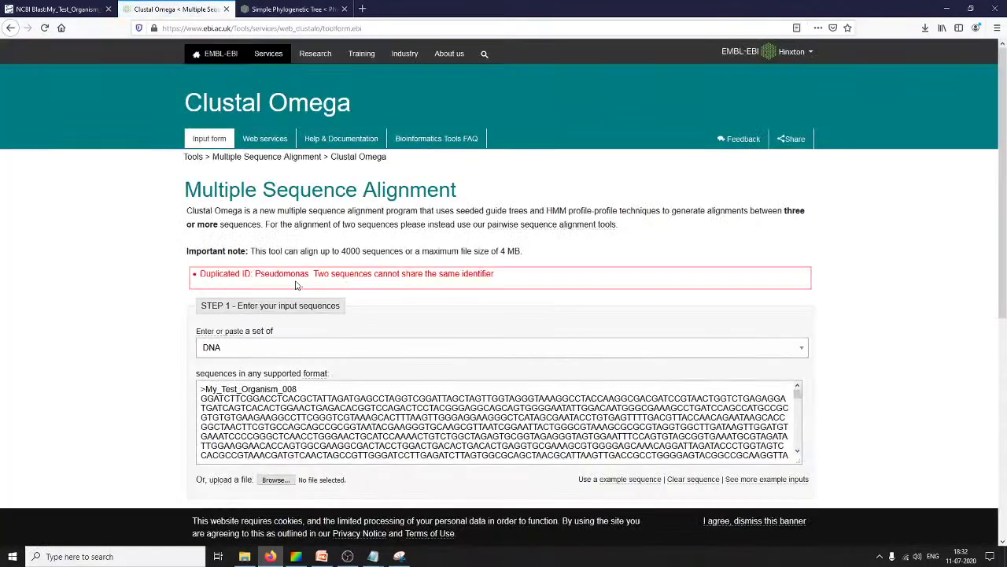
Replace the sequences in the Clustal Omega form with My_Test_Organism_008 from the Test_Seq Notepad file.
{"action": "left_click", "coordinate": [312, 427]}
{"action": "key", "text": "ctrl+a"}
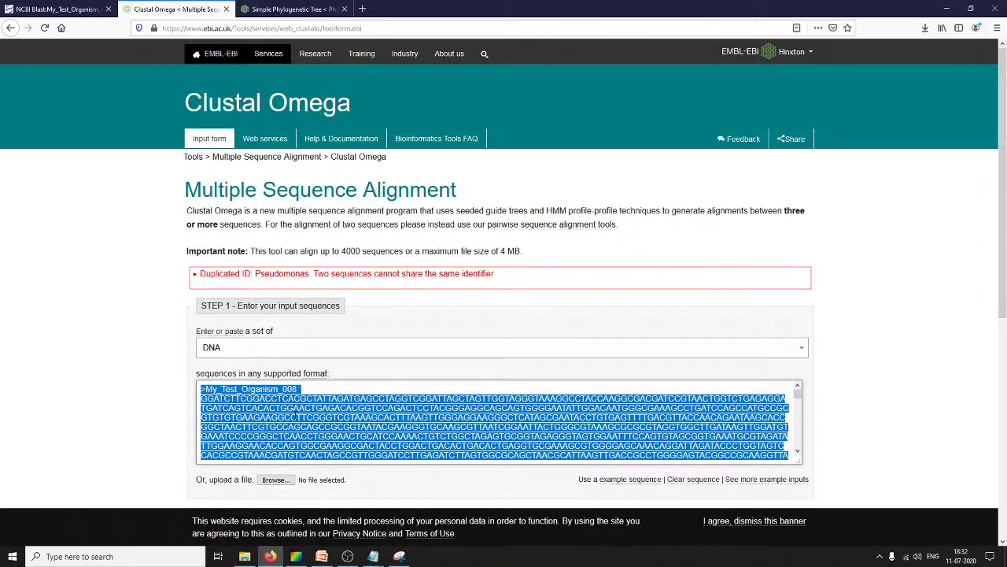
{"action": "key", "text": "BackSpace"}
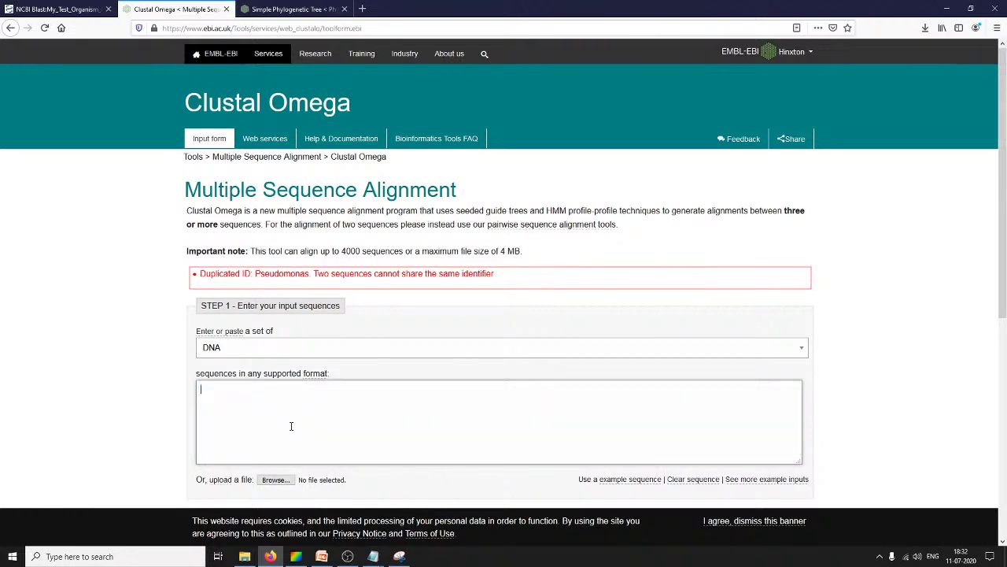
{"action": "scroll", "coordinate": [294, 414], "scroll_direction": "down", "scroll_amount": 3}
{"action": "mouse_move", "coordinate": [373, 559]}
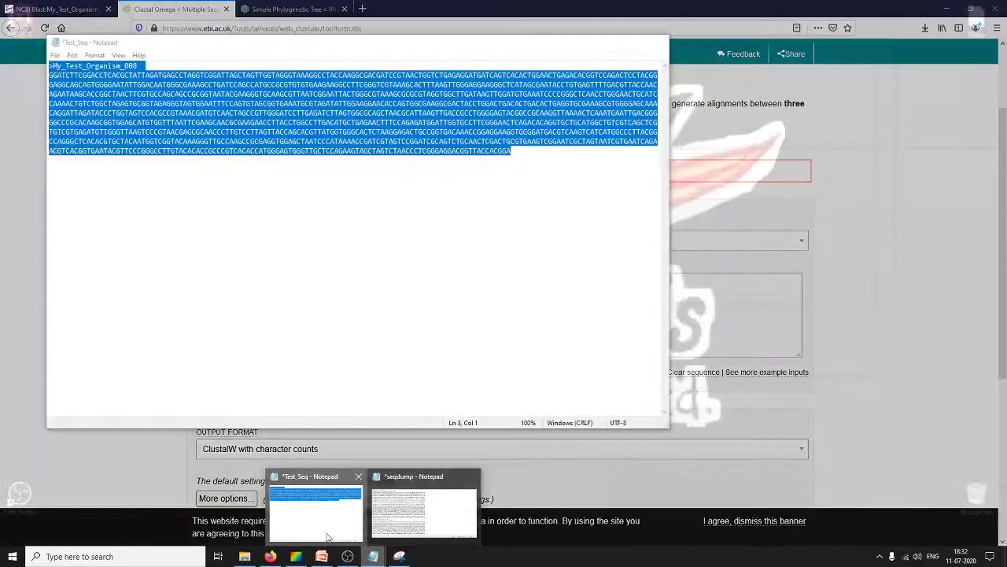
{"action": "left_click", "coordinate": [327, 540]}
{"action": "left_click", "coordinate": [3, 226]}
{"action": "left_click", "coordinate": [266, 296]}
{"action": "key", "text": "ctrl+v"}
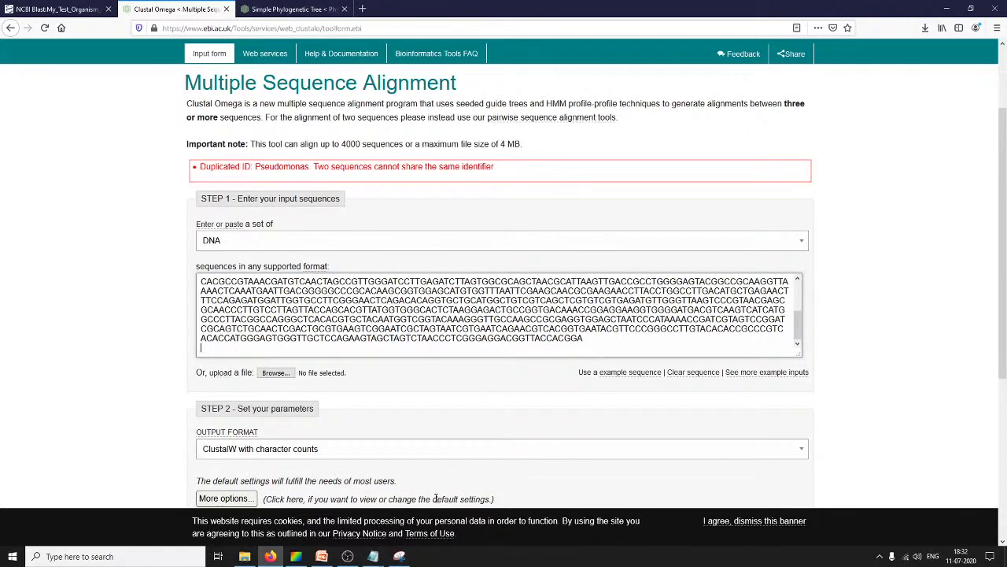
Copy all Pseudomonas sequences from the seqdump file and add them below the test sequence in Clustal Omega.
{"action": "left_click", "coordinate": [373, 557]}
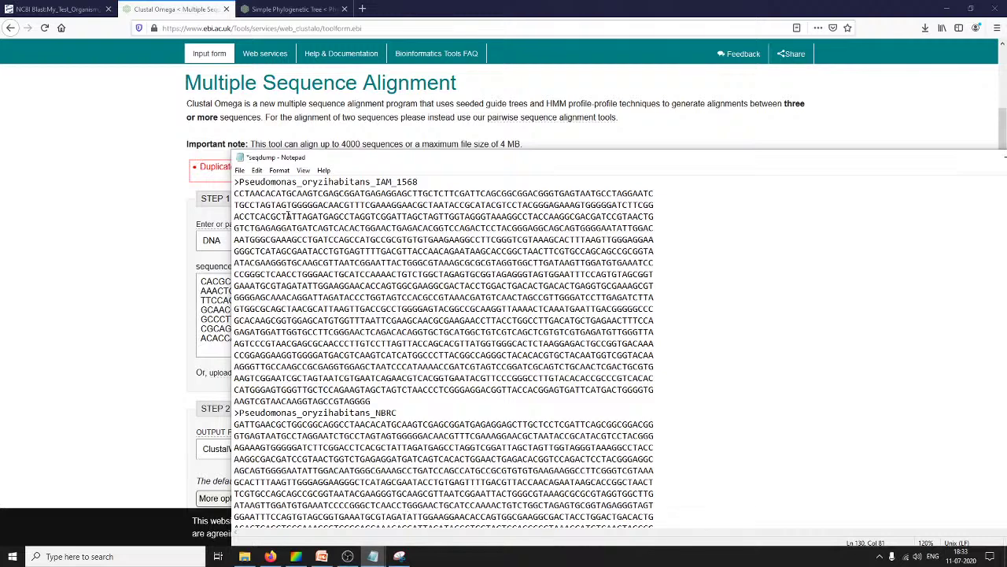
{"action": "key", "text": "ctrl+a"}
{"action": "left_click", "coordinate": [43, 368]}
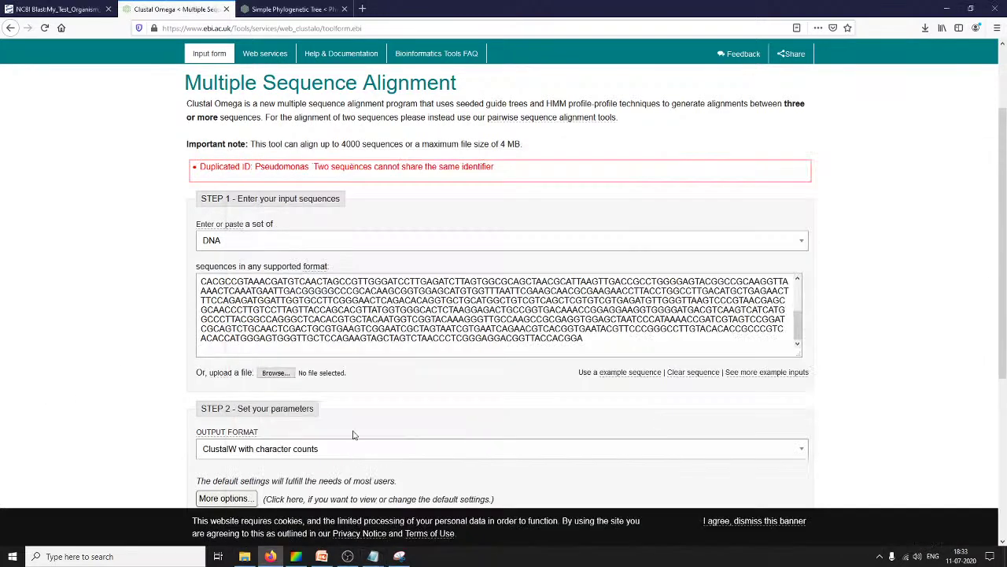
{"action": "left_click", "coordinate": [247, 349]}
{"action": "key", "text": "ctrl+a"}
{"action": "key", "text": "ctrl+v"}
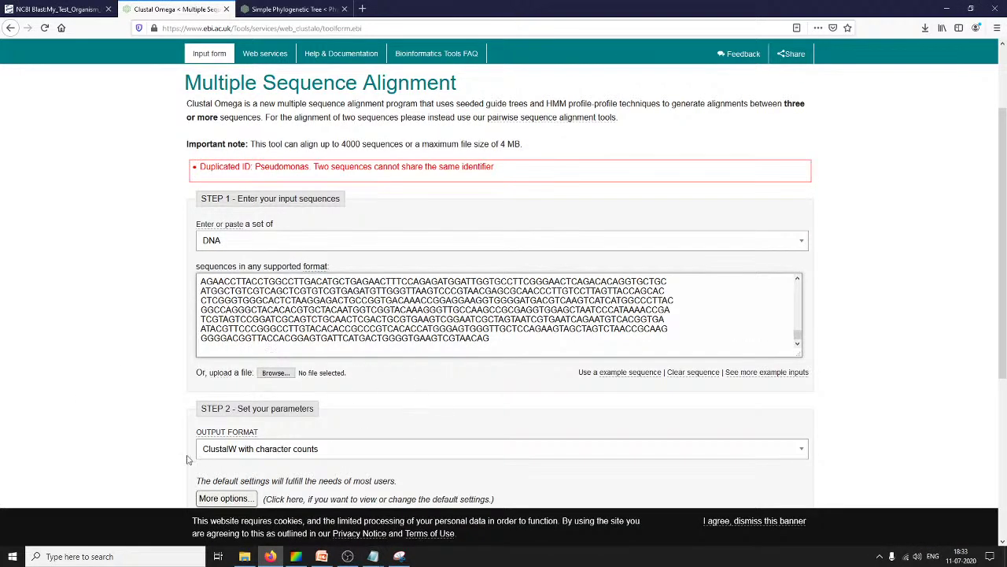
Submit the DNA alignment job with the ClustalW with character counts output format.
{"action": "scroll", "coordinate": [222, 458], "scroll_direction": "down", "scroll_amount": 1}
{"action": "scroll", "coordinate": [193, 480], "scroll_direction": "down", "scroll_amount": 2}
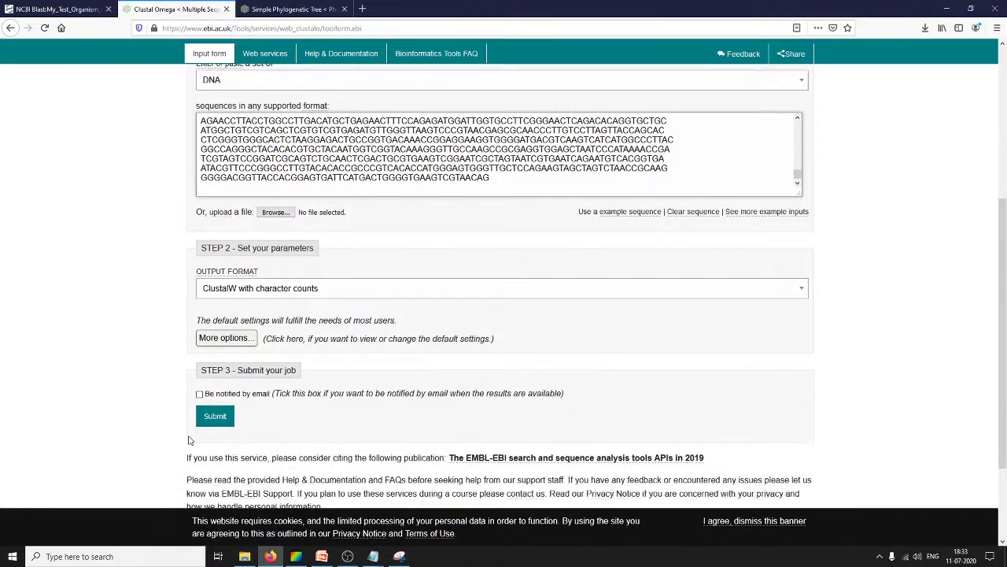
{"action": "left_click", "coordinate": [215, 416]}
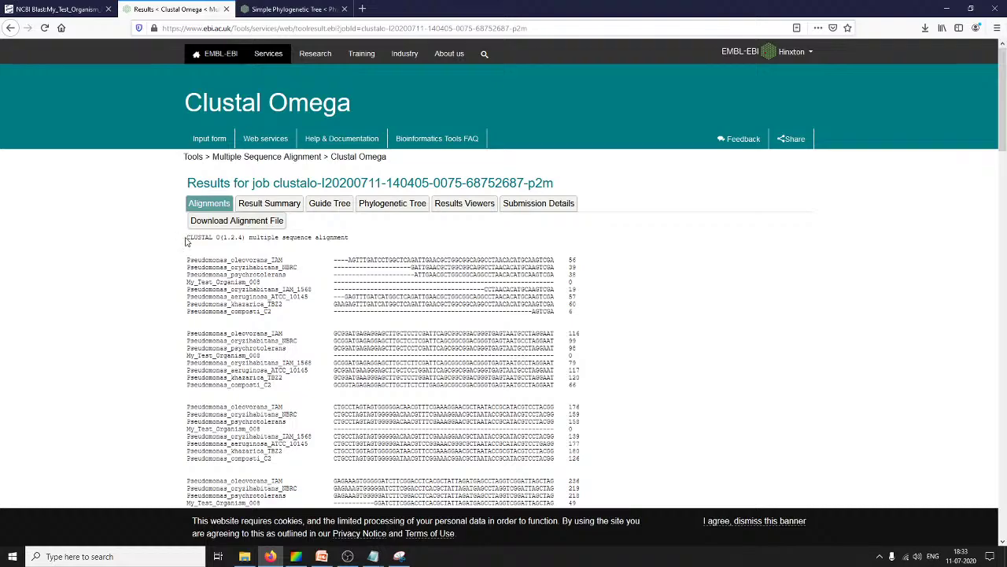
Copy the complete Clustal Omega alignment into a refreshed Simple Phylogeny form and submit it with default Neighbour-joining settings.
{"action": "left_click_drag", "start_coordinate": [187, 243], "coordinate": [489, 368]}
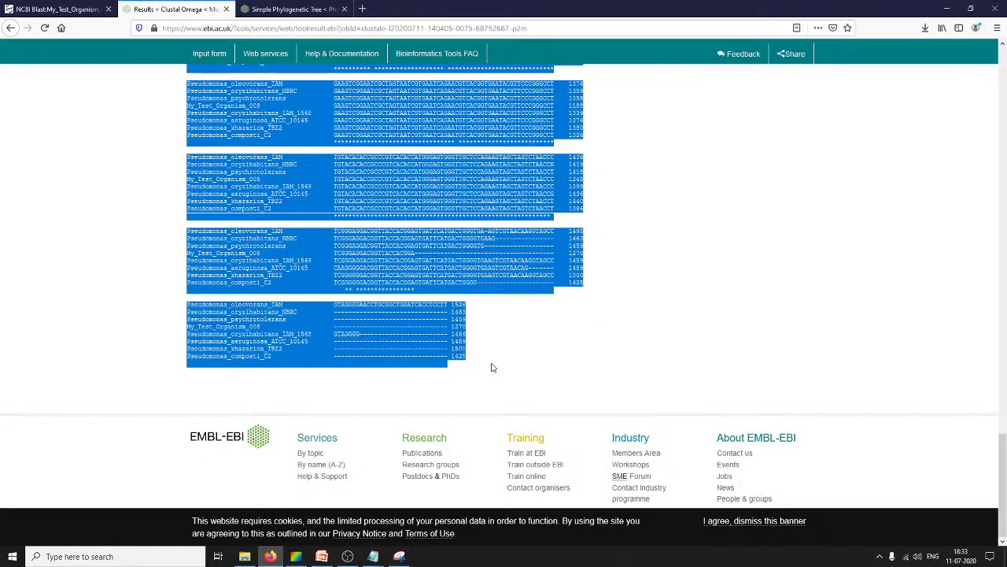
{"action": "left_click", "coordinate": [287, 8]}
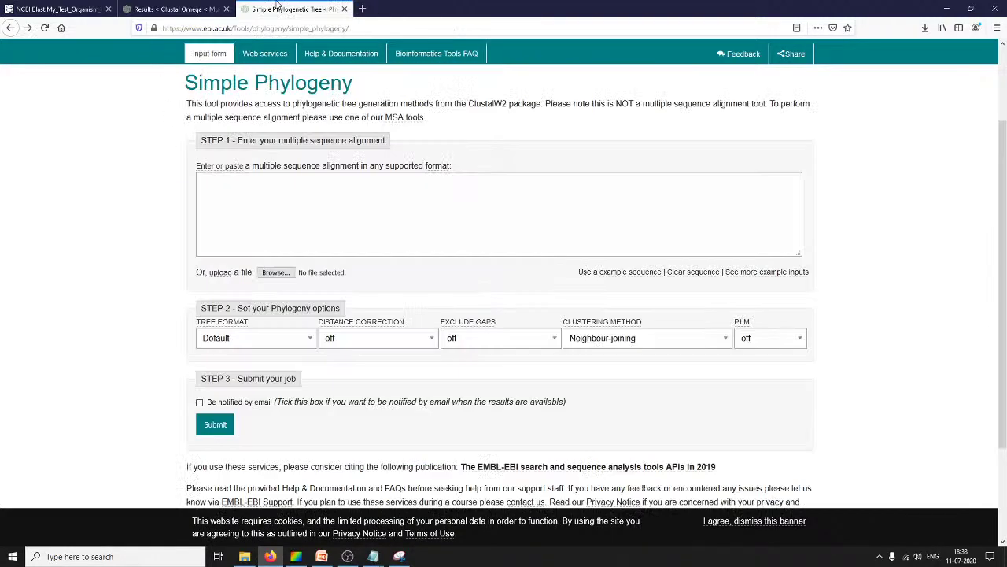
{"action": "left_click", "coordinate": [44, 28]}
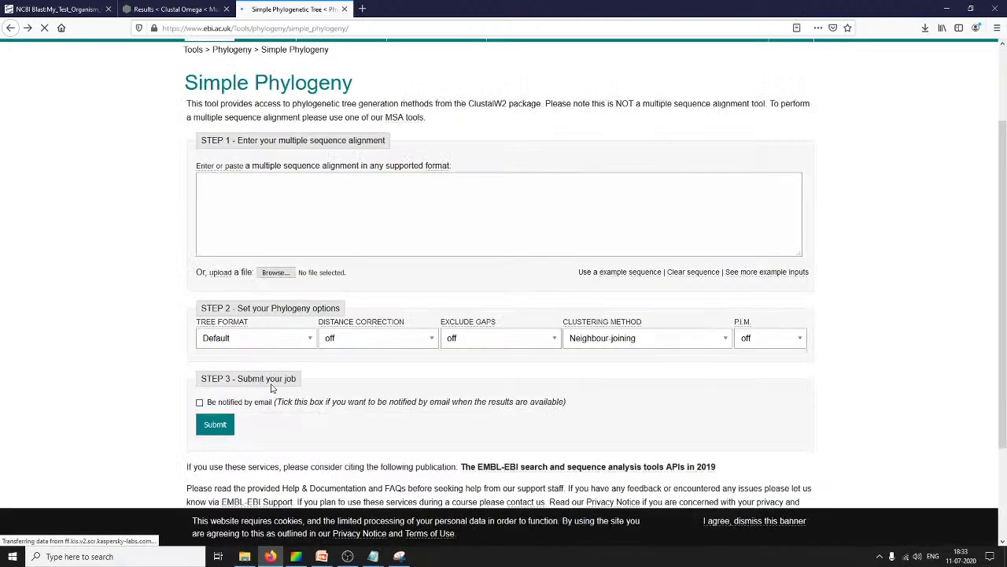
{"action": "left_click", "coordinate": [275, 177]}
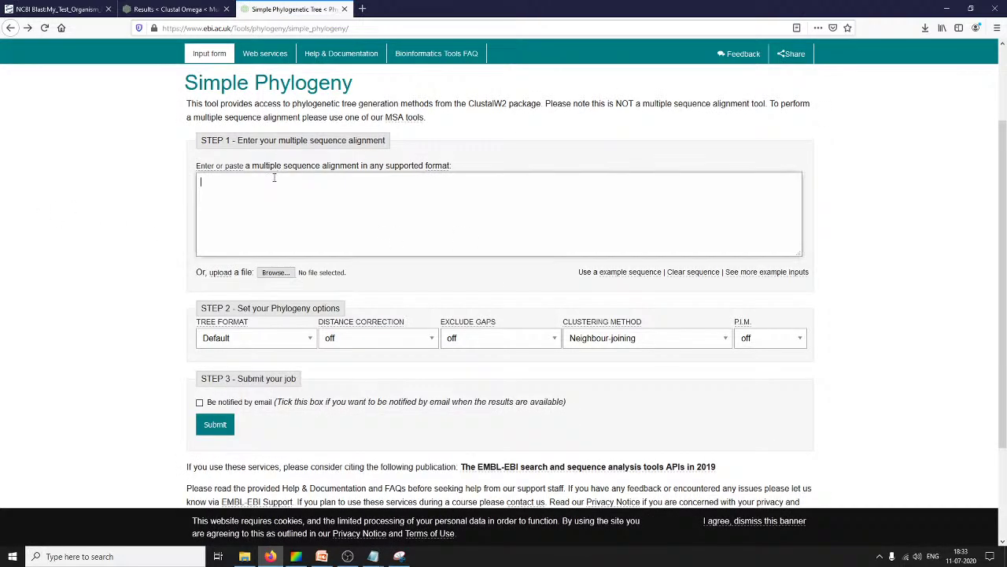
{"action": "key", "text": "ctrl+v"}
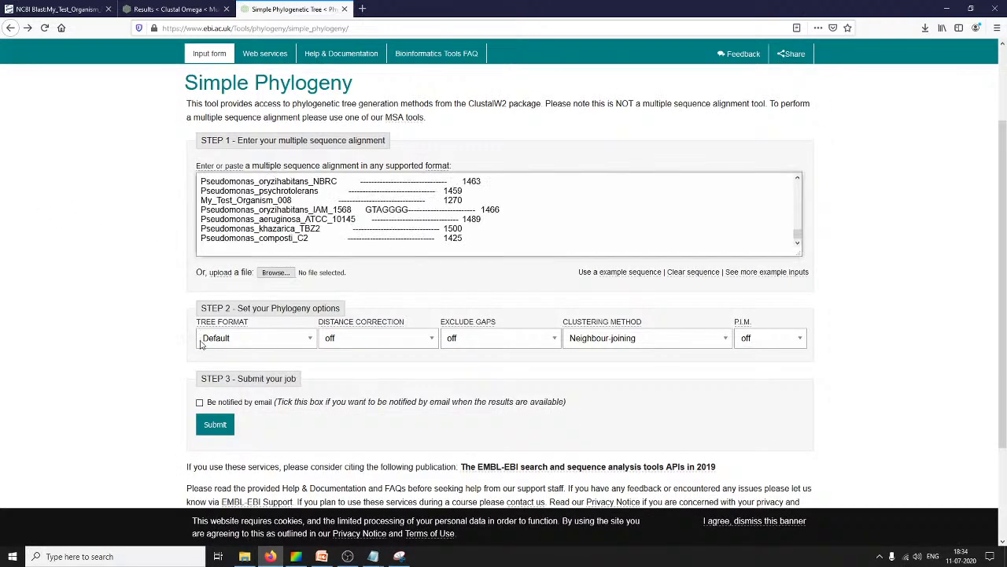
{"action": "left_click", "coordinate": [226, 430]}
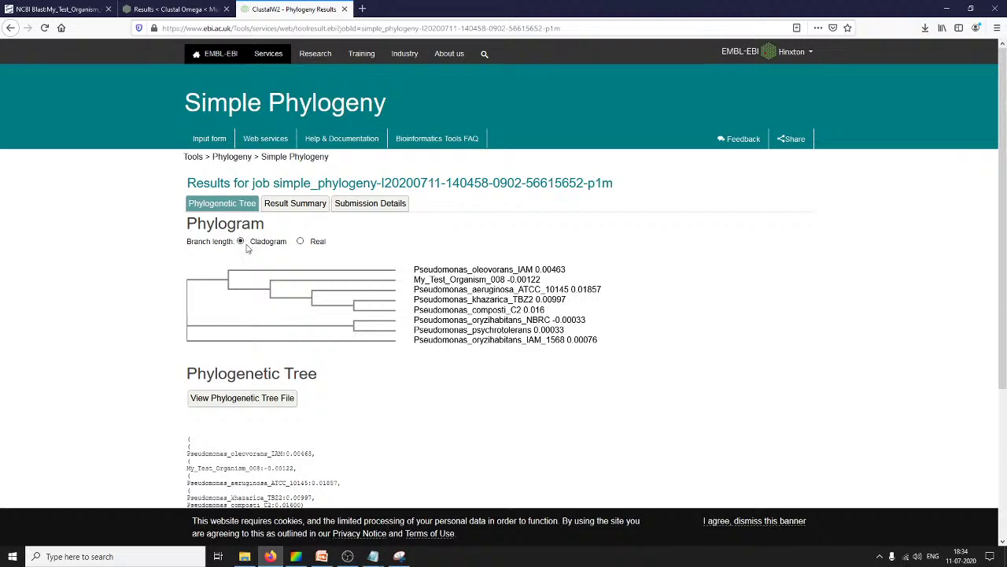
Compare the phylogram drawn with Cladogram and Real branch lengths, ending on Real.
{"action": "left_click", "coordinate": [301, 242]}
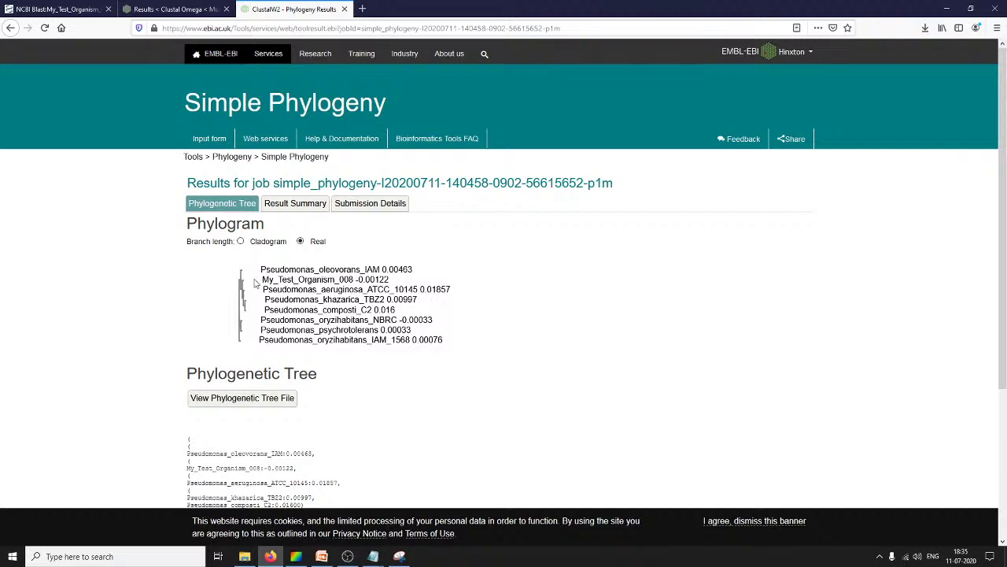
{"action": "left_click", "coordinate": [240, 243]}
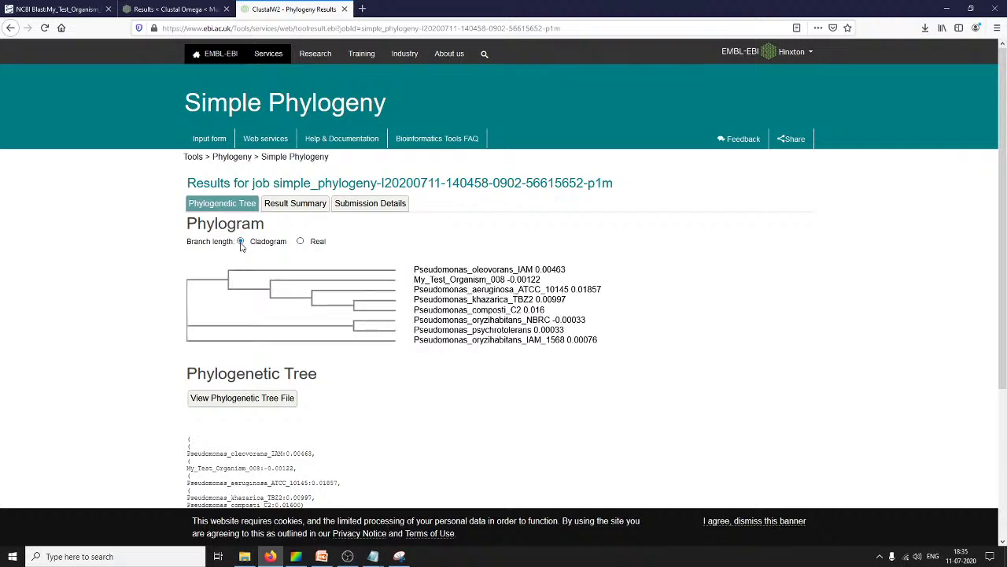
{"action": "left_click", "coordinate": [299, 243]}
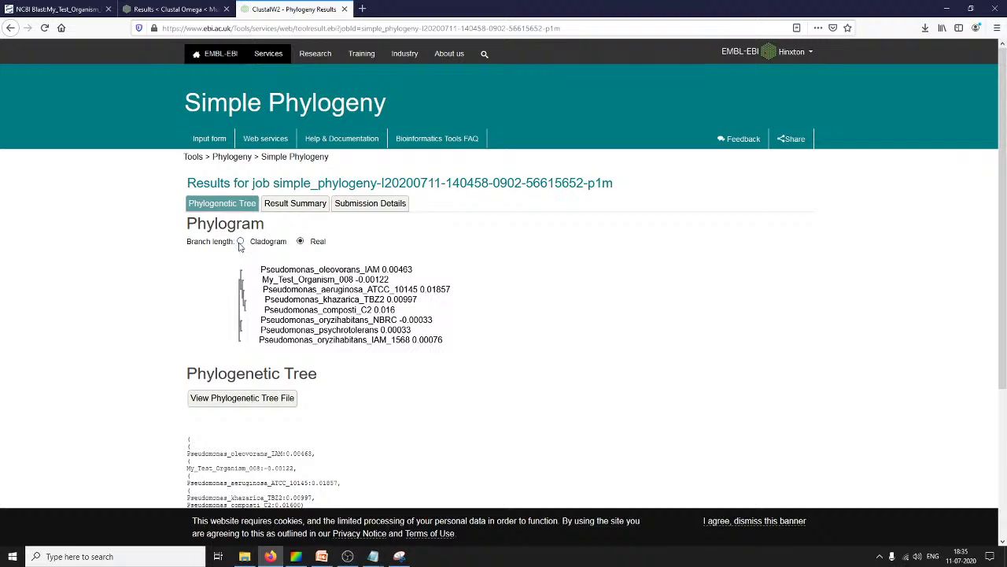
{"action": "left_click", "coordinate": [240, 241]}
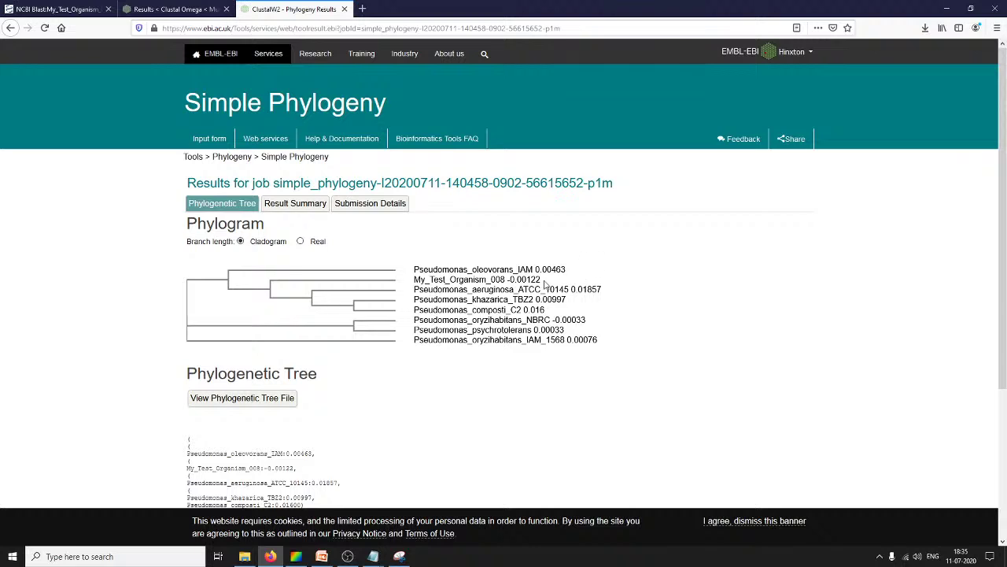
{"action": "left_click", "coordinate": [300, 241]}
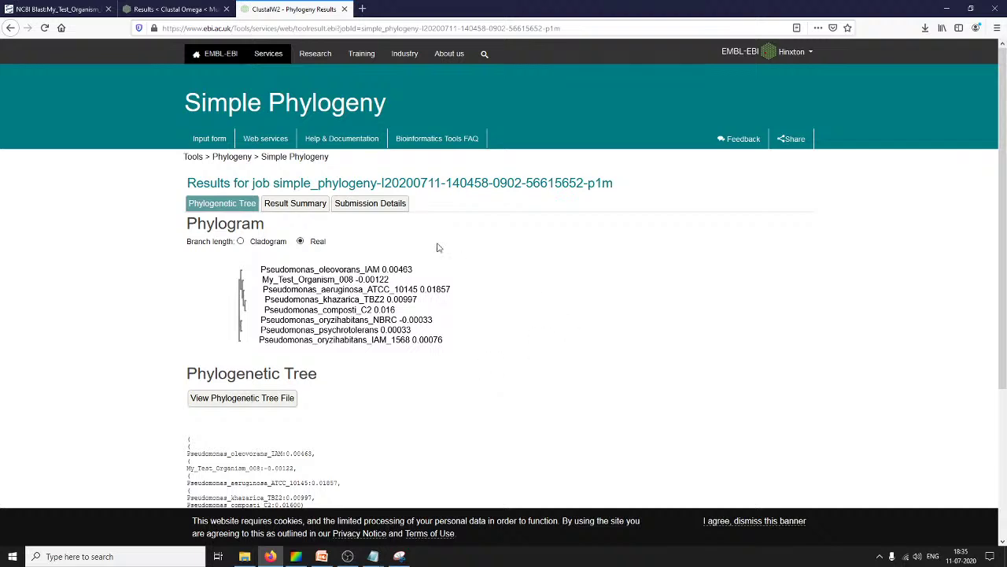
{"action": "left_click", "coordinate": [241, 241]}
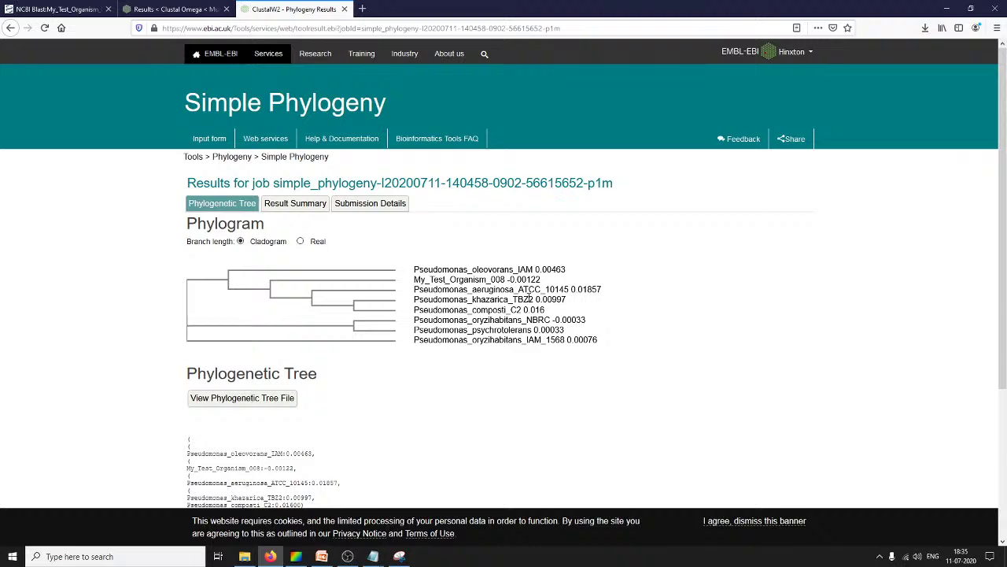
{"action": "left_click", "coordinate": [300, 242]}
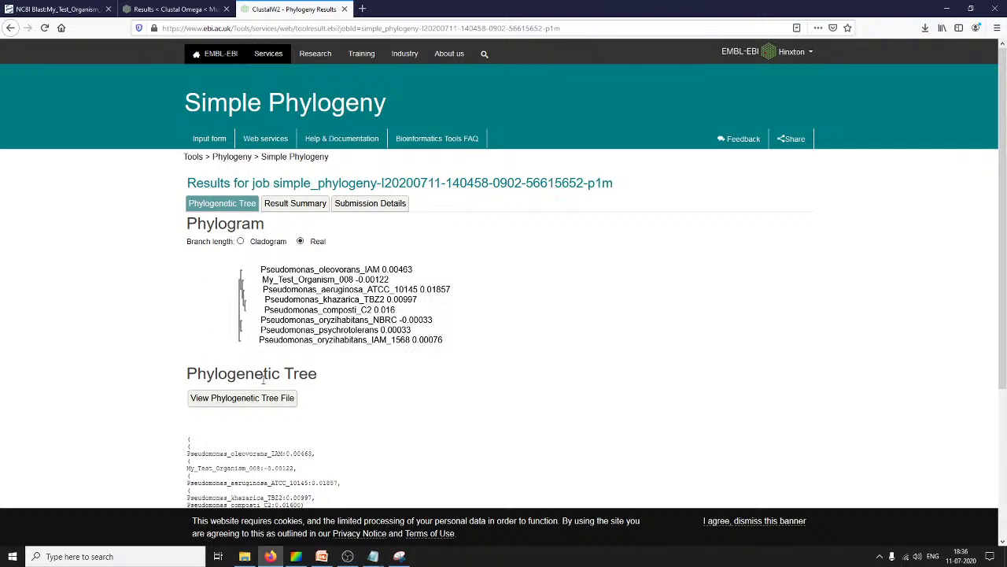
Switch to the PowerPoint presentation and show slide 20 comparing the rectangular Cladogram and Phylogram.
{"action": "left_click", "coordinate": [321, 557]}
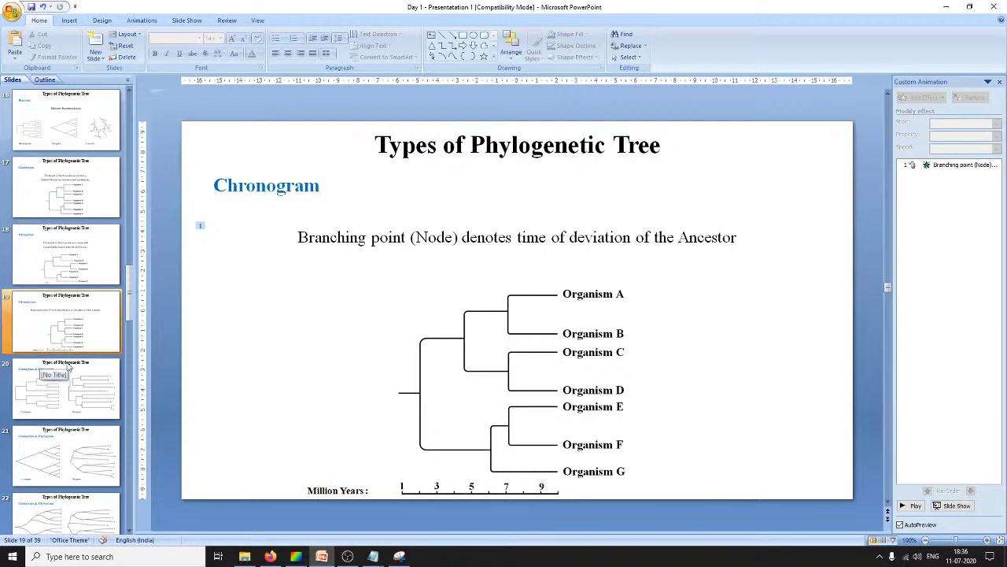
{"action": "scroll", "coordinate": [68, 377], "scroll_direction": "down", "scroll_amount": 3}
{"action": "left_click", "coordinate": [79, 193]}
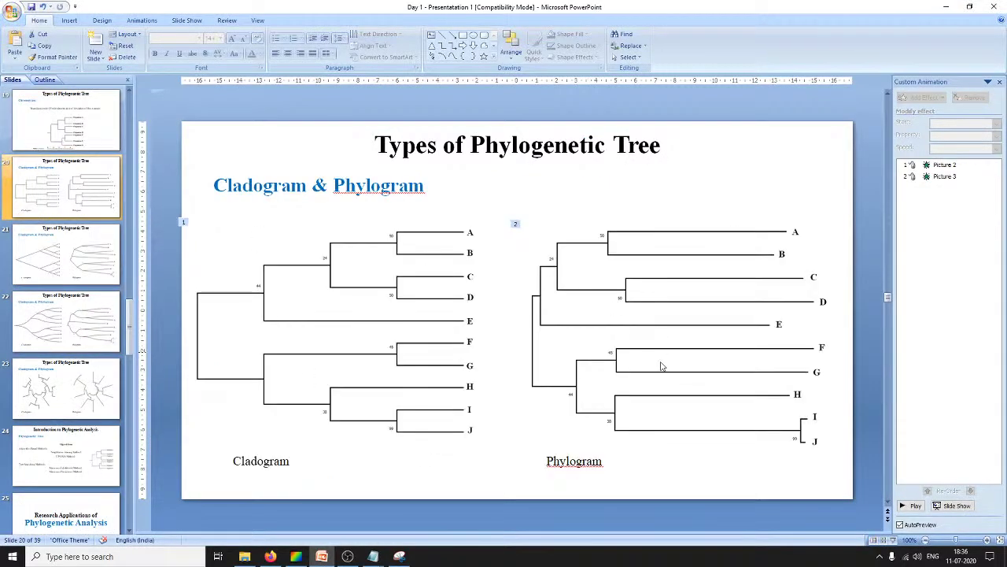
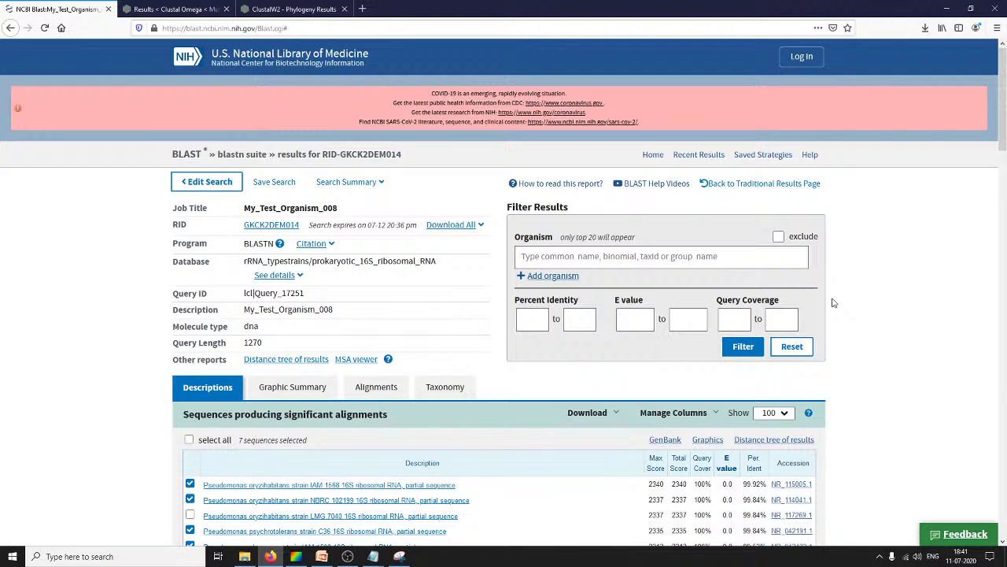
Go to the Clustal Omega results, deselect the alignment text and review the alignment from its end back to the beginning.
{"action": "left_click", "coordinate": [173, 8]}
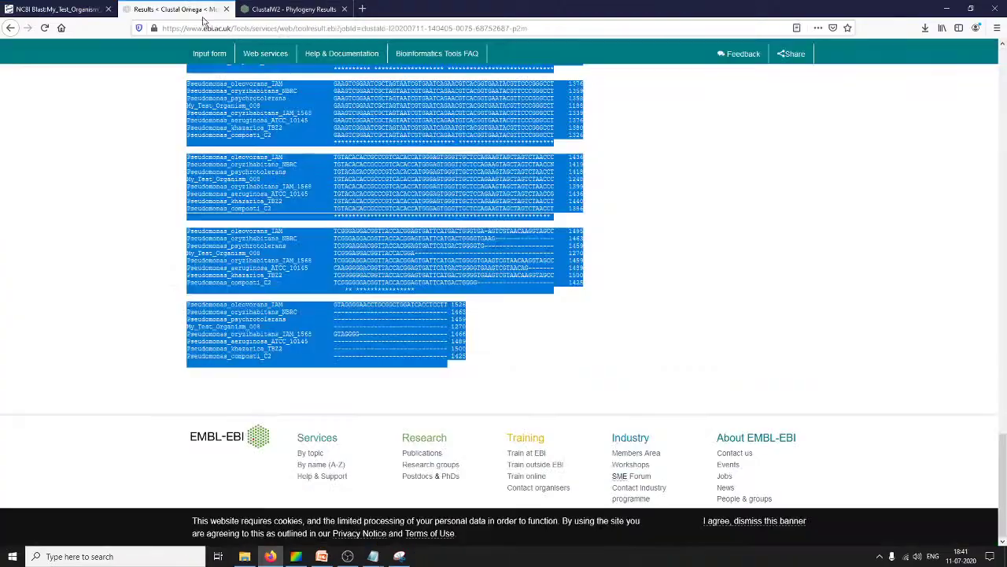
{"action": "scroll", "coordinate": [517, 389], "scroll_direction": "up", "scroll_amount": 3}
{"action": "left_click", "coordinate": [712, 362]}
{"action": "scroll", "coordinate": [712, 363], "scroll_direction": "up", "scroll_amount": 4}
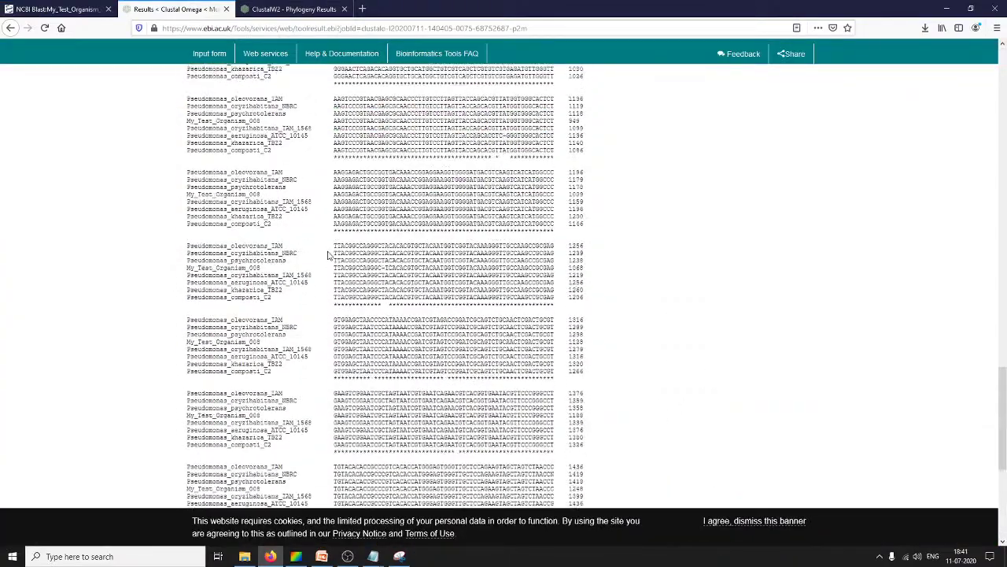
{"action": "scroll", "coordinate": [582, 342], "scroll_direction": "up", "scroll_amount": 12}
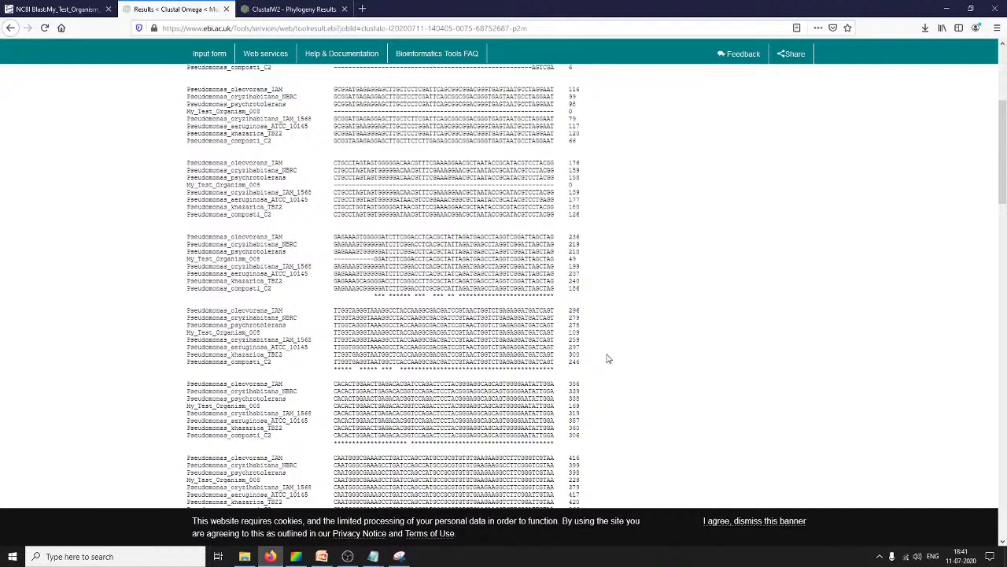
{"action": "scroll", "coordinate": [606, 355], "scroll_direction": "up", "scroll_amount": 4}
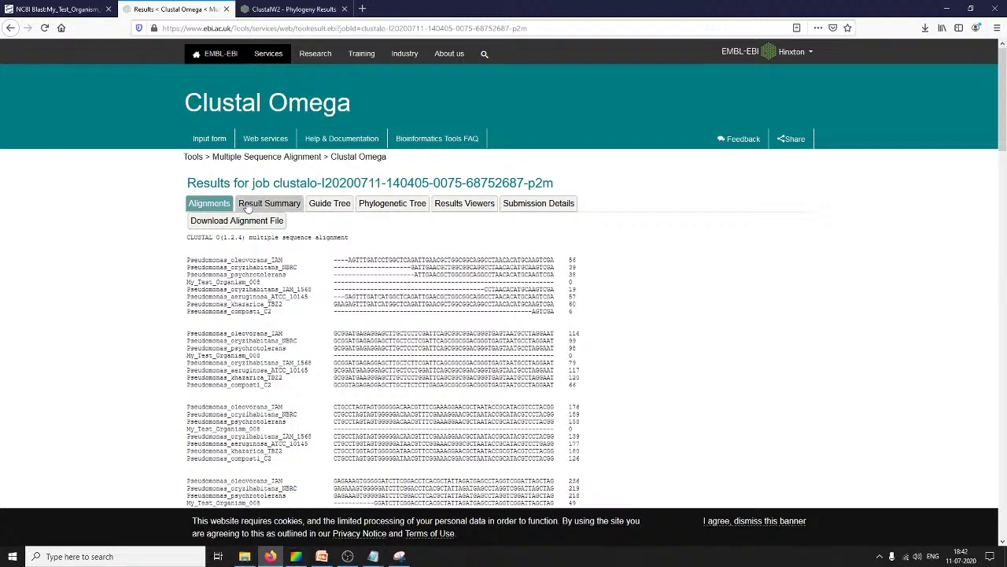
Return from the BLAST results to the Standard Nucleotide BLAST form and clear its query sequence.
{"action": "left_click", "coordinate": [57, 7]}
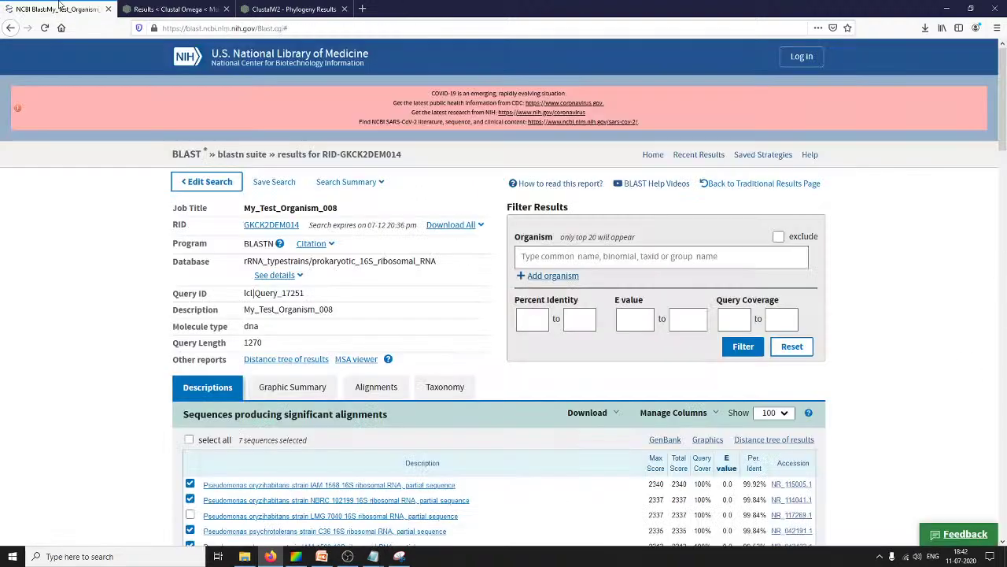
{"action": "right_click", "coordinate": [9, 29]}
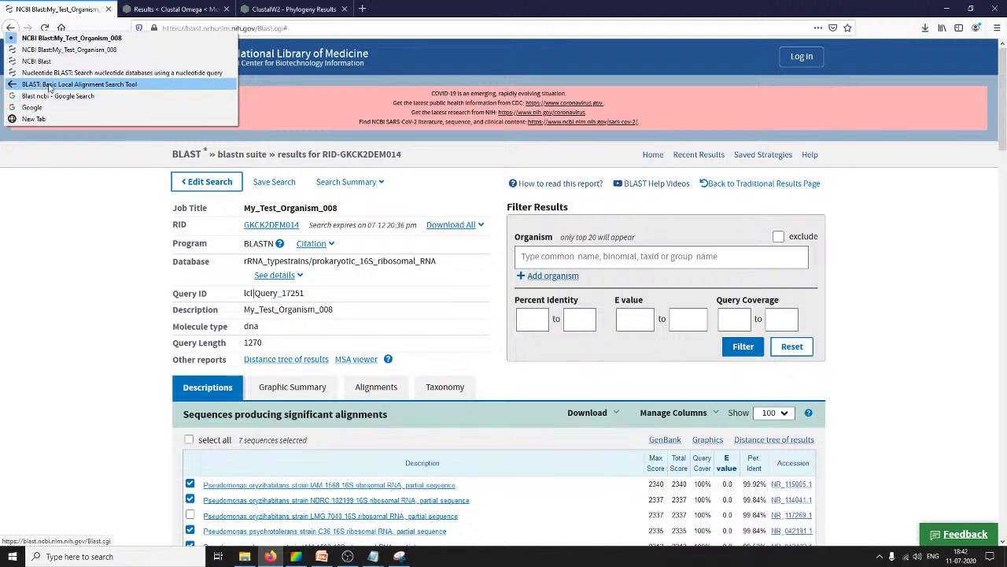
{"action": "left_click", "coordinate": [70, 62]}
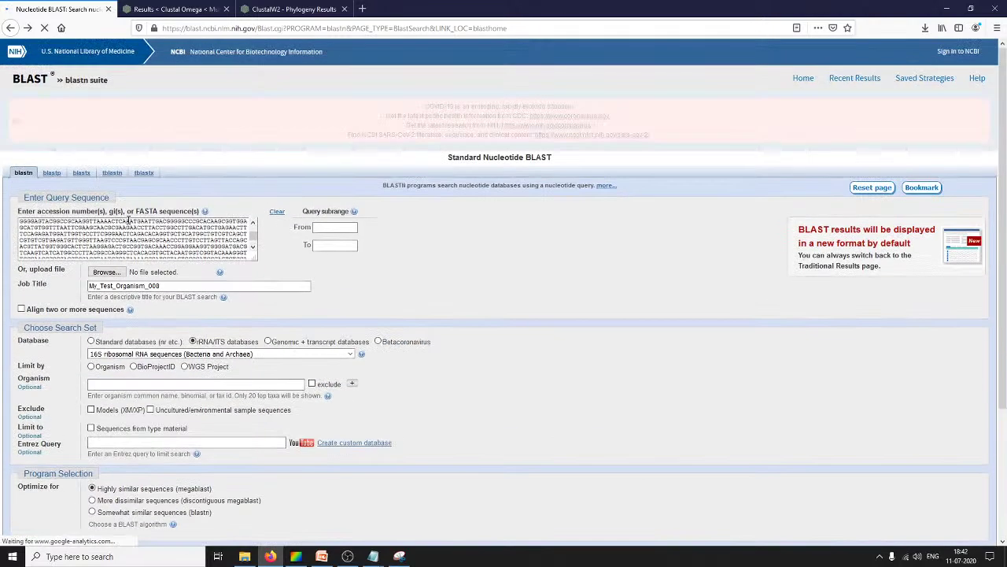
{"action": "type", "text": ">My_Test_Organism_008"}
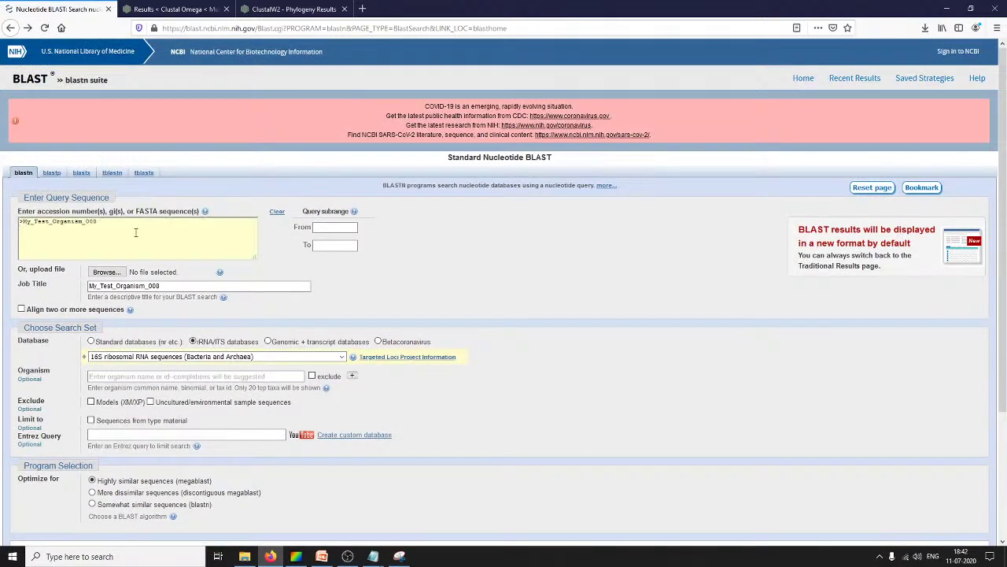
{"action": "left_click_drag", "start_coordinate": [133, 233], "coordinate": [1, 180]}
{"action": "key", "text": "BackSpace"}
{"action": "left_click", "coordinate": [173, 286]}
{"action": "left_click", "coordinate": [185, 318]}
{"action": "scroll", "coordinate": [540, 418], "scroll_direction": "down", "scroll_amount": 4}
{"action": "scroll", "coordinate": [540, 418], "scroll_direction": "up", "scroll_amount": 4}
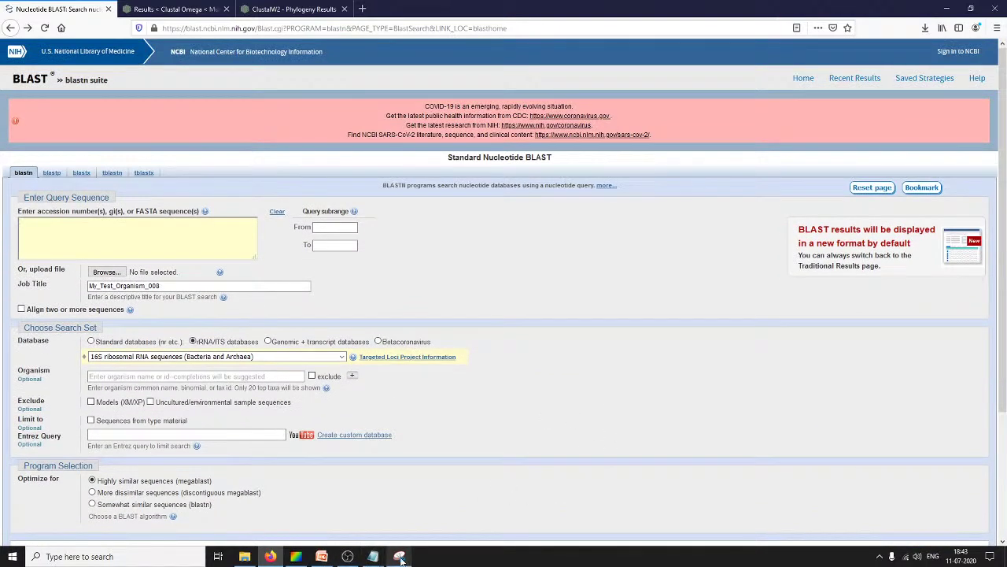
Bring the Test_Seq Notepad file in front of the BLAST form and examine the My_Test_Organism_008 FASTA sequence.
{"action": "mouse_move", "coordinate": [374, 560]}
{"action": "left_click", "coordinate": [319, 523]}
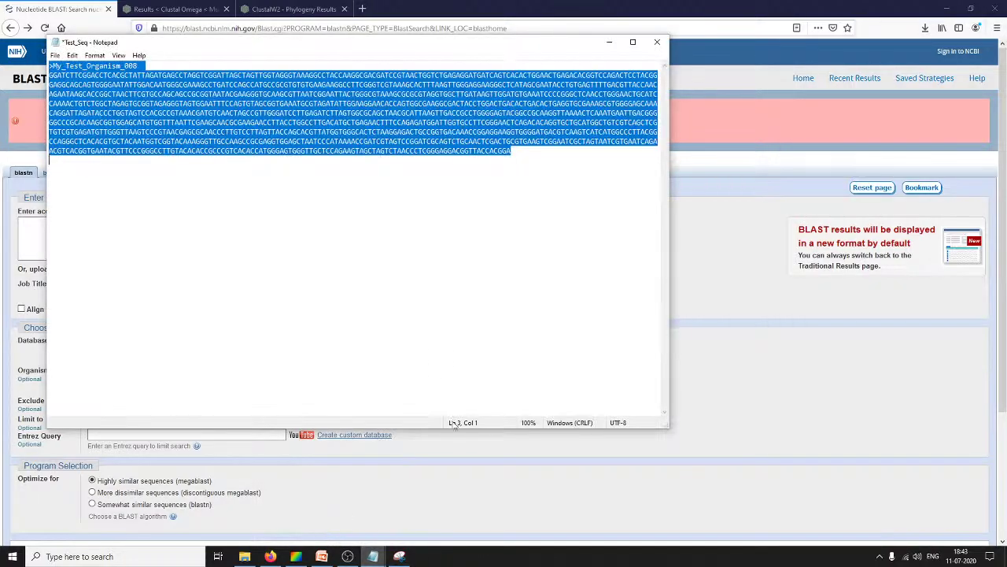
{"action": "left_click_drag", "start_coordinate": [291, 47], "coordinate": [507, 89]}
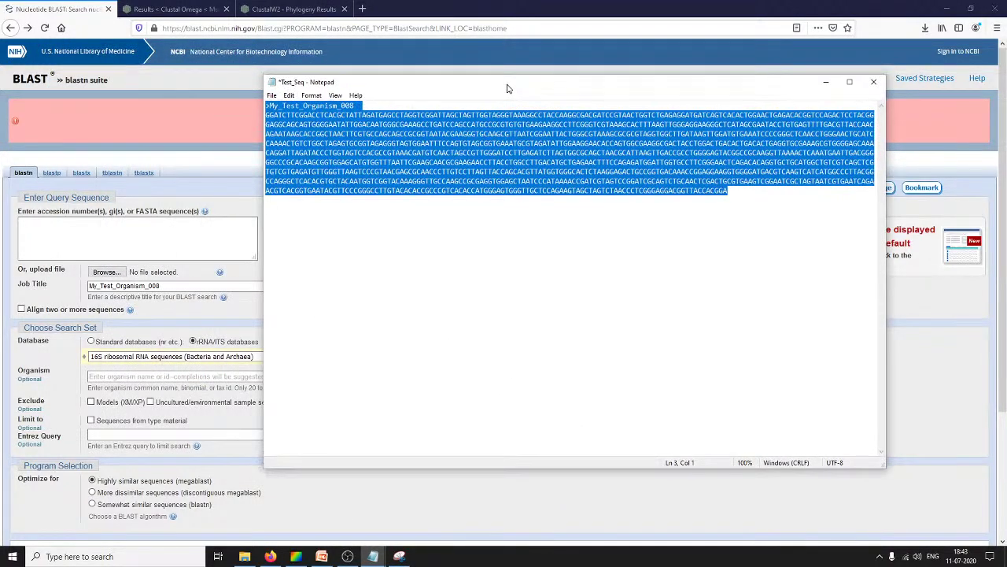
{"action": "left_click", "coordinate": [636, 309]}
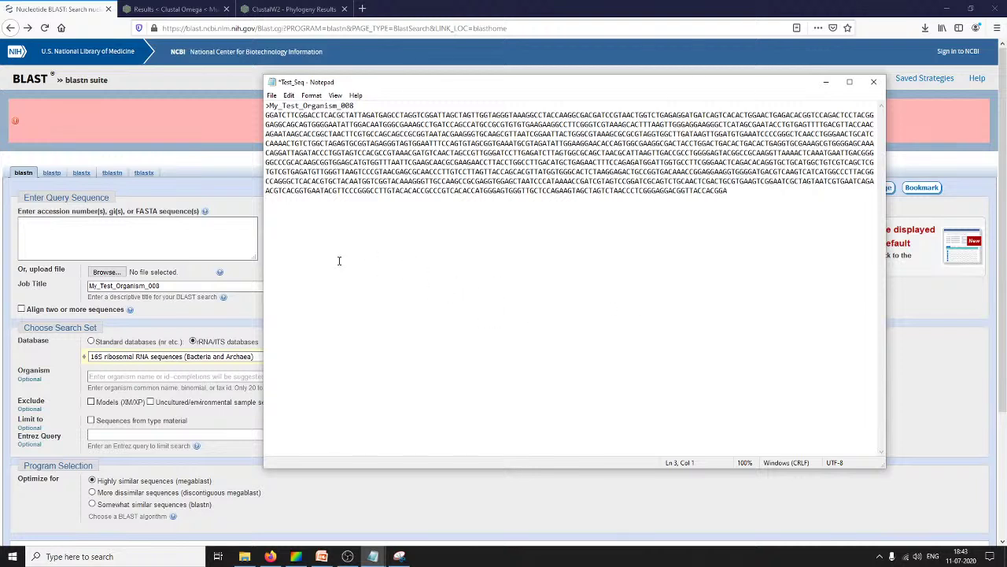
{"action": "left_click_drag", "start_coordinate": [294, 226], "coordinate": [266, 96]}
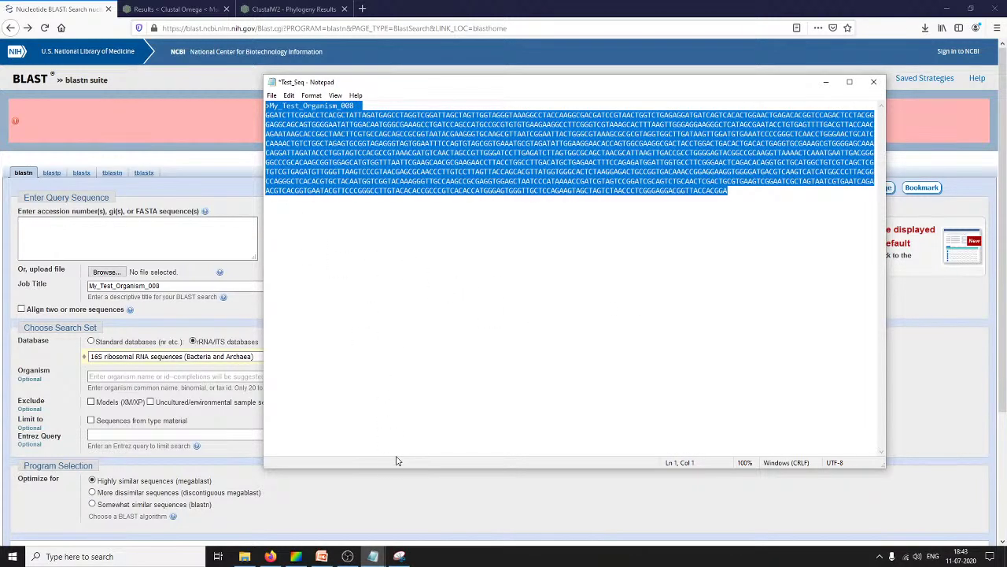
{"action": "left_click", "coordinate": [489, 296]}
Minimize the browser, PhotoFiltre, Demo folder and Snipping Tool windows, leaving the Test_Seq and seqdump Notepad files on the desktop.
{"action": "left_click", "coordinate": [947, 8]}
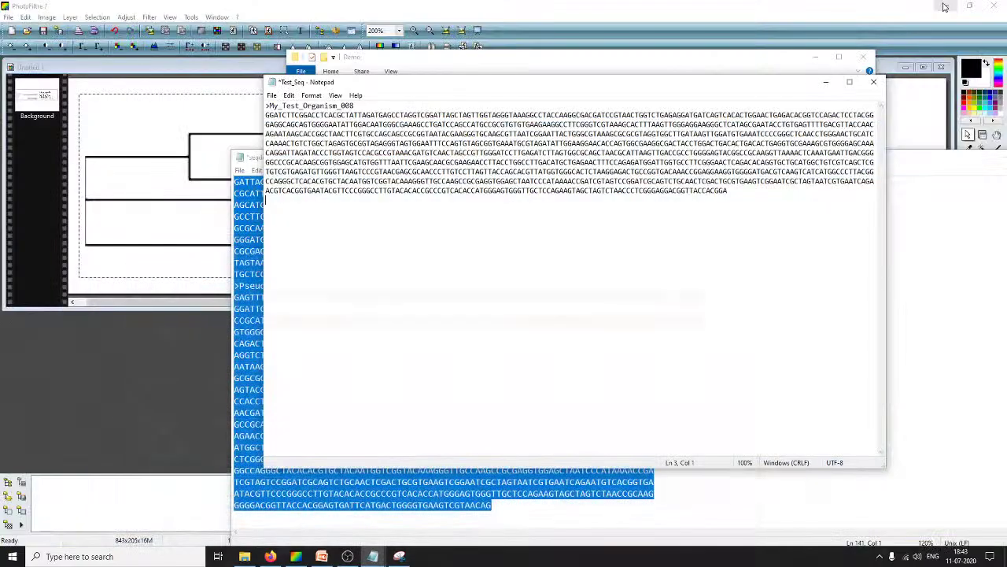
{"action": "left_click", "coordinate": [886, 16]}
{"action": "left_click", "coordinate": [767, 59]}
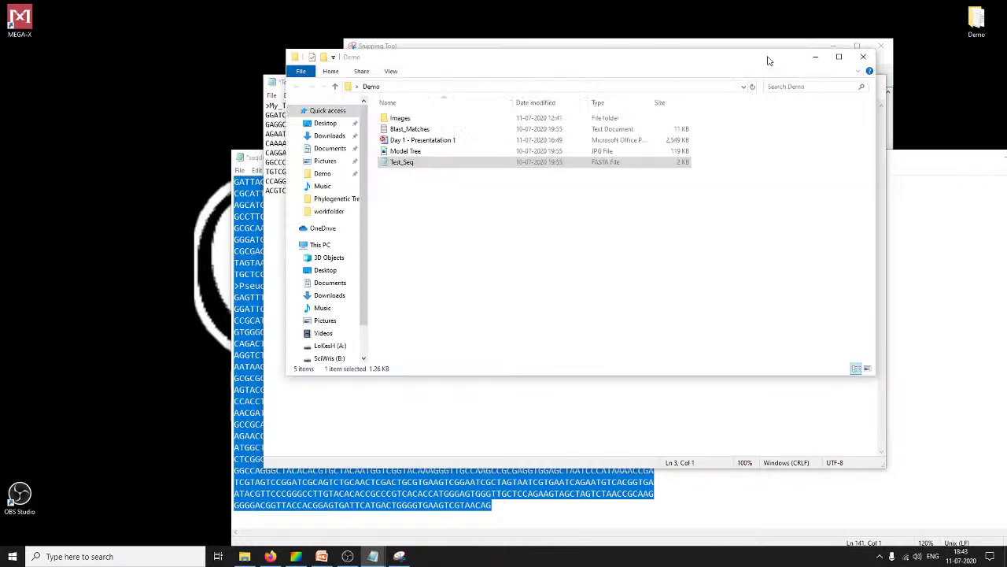
{"action": "left_click", "coordinate": [816, 57]}
{"action": "left_click", "coordinate": [832, 52]}
{"action": "left_click_drag", "start_coordinate": [717, 82], "coordinate": [809, 74]}
{"action": "left_click", "coordinate": [320, 161]}
{"action": "left_click", "coordinate": [387, 308]}
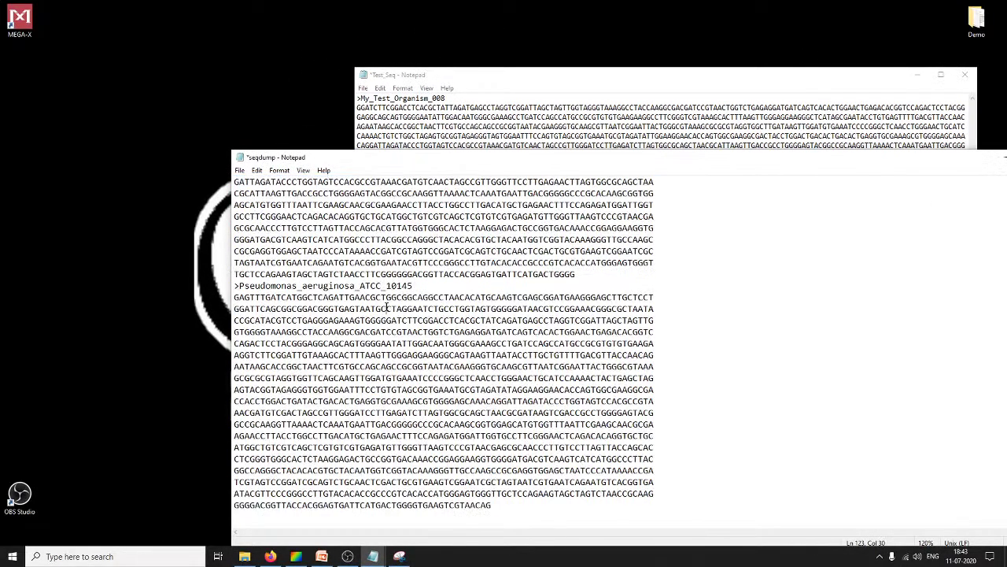
Review the Pseudomonas sequences in seqdump and arrange its window so that it and Test_Seq are both visible.
{"action": "left_click_drag", "start_coordinate": [543, 159], "coordinate": [340, 85]}
{"action": "scroll", "coordinate": [247, 264], "scroll_direction": "down", "scroll_amount": 10}
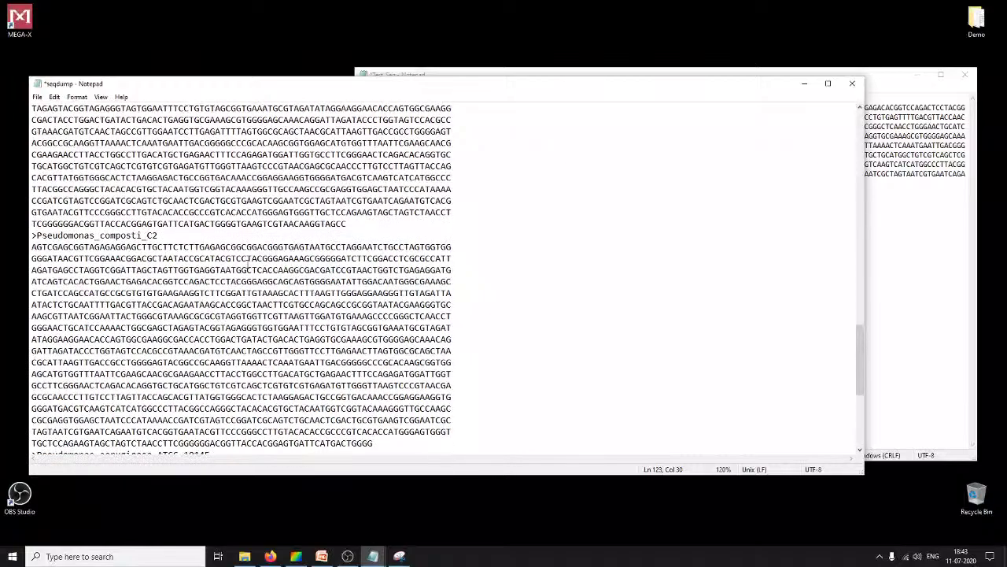
{"action": "scroll", "coordinate": [247, 264], "scroll_direction": "up", "scroll_amount": 10}
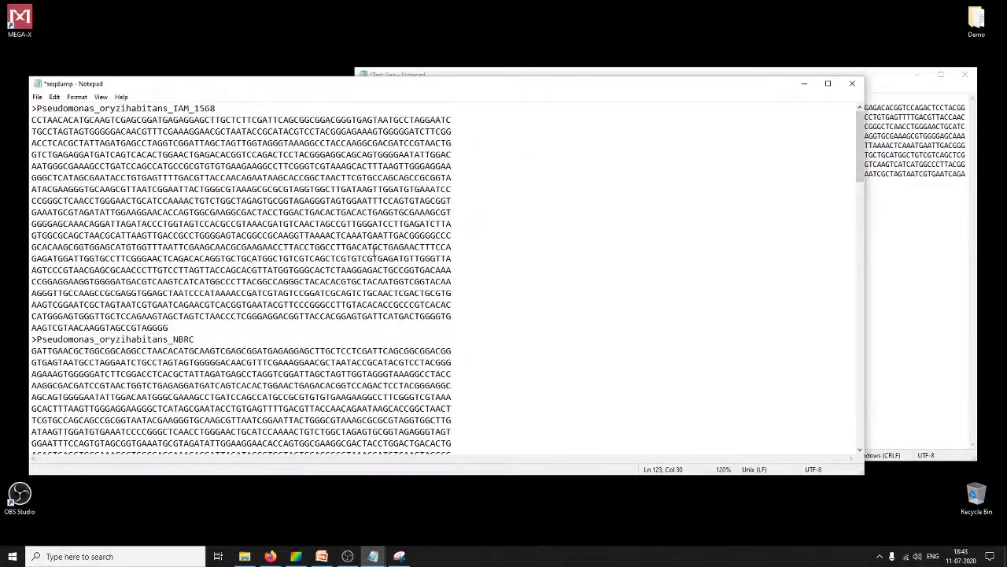
{"action": "left_click", "coordinate": [935, 321]}
{"action": "left_click_drag", "start_coordinate": [641, 81], "coordinate": [714, 42]}
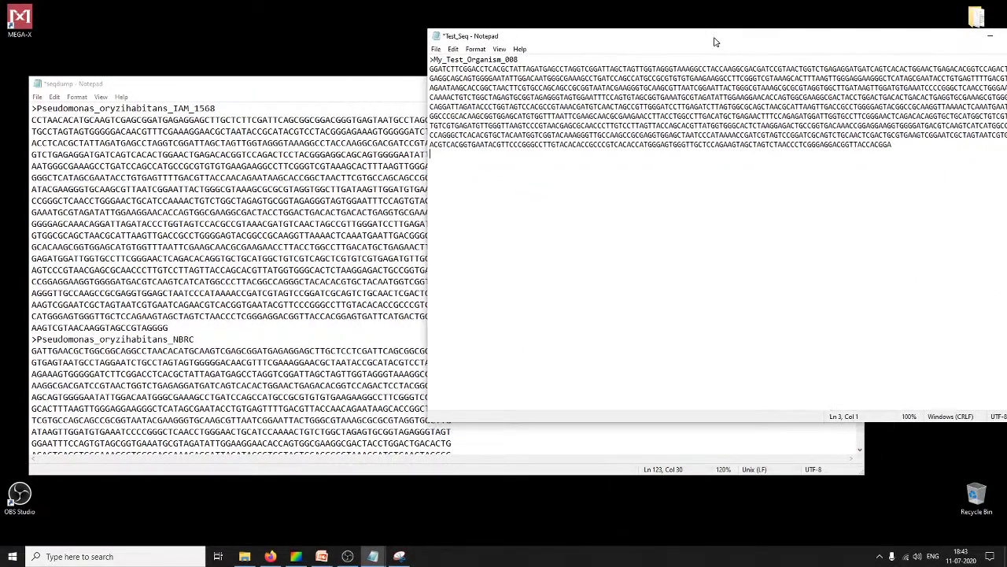
{"action": "left_click_drag", "start_coordinate": [366, 84], "coordinate": [374, 126]}
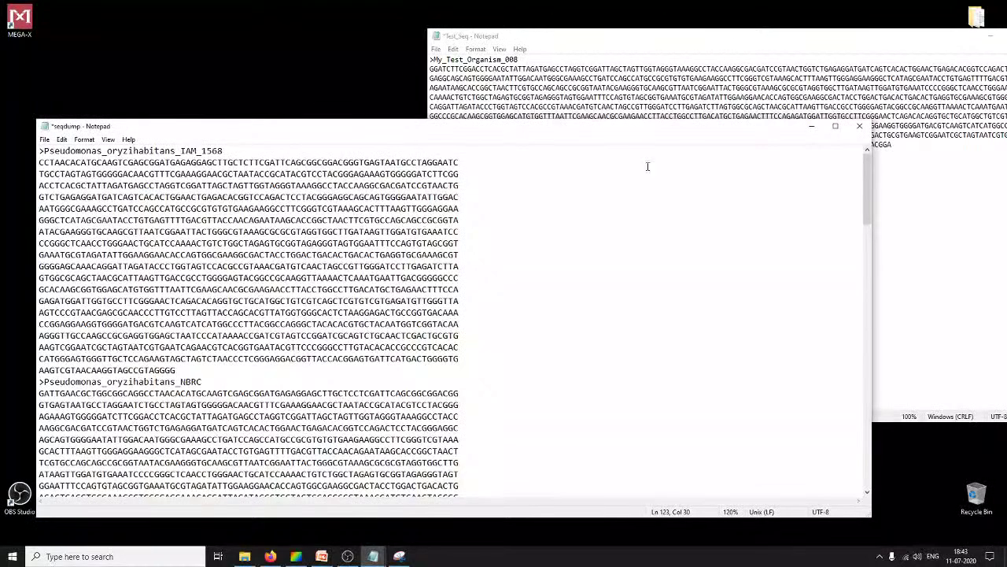
{"action": "key", "text": "alt+Tab"}
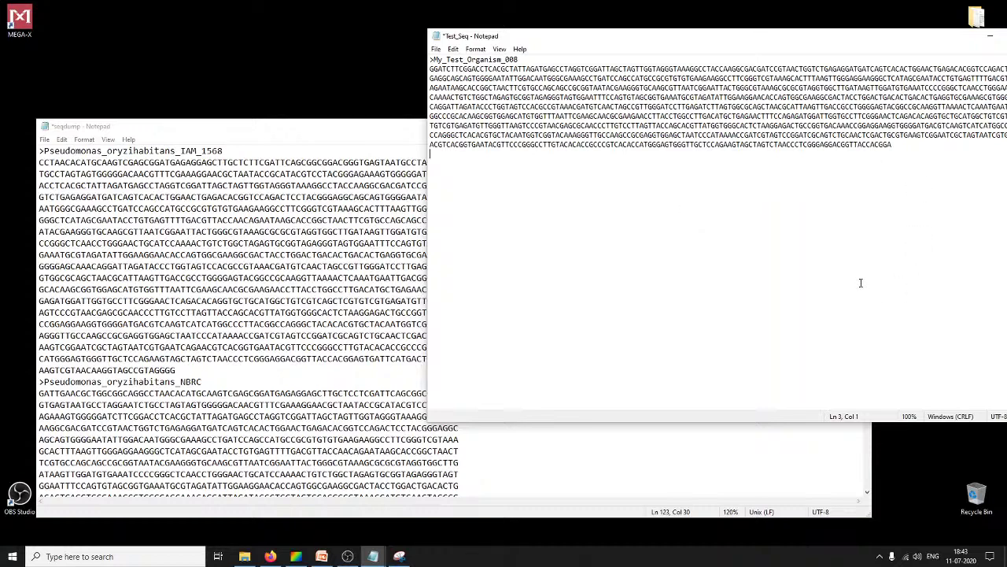
{"action": "left_click_drag", "start_coordinate": [783, 51], "coordinate": [684, 42]}
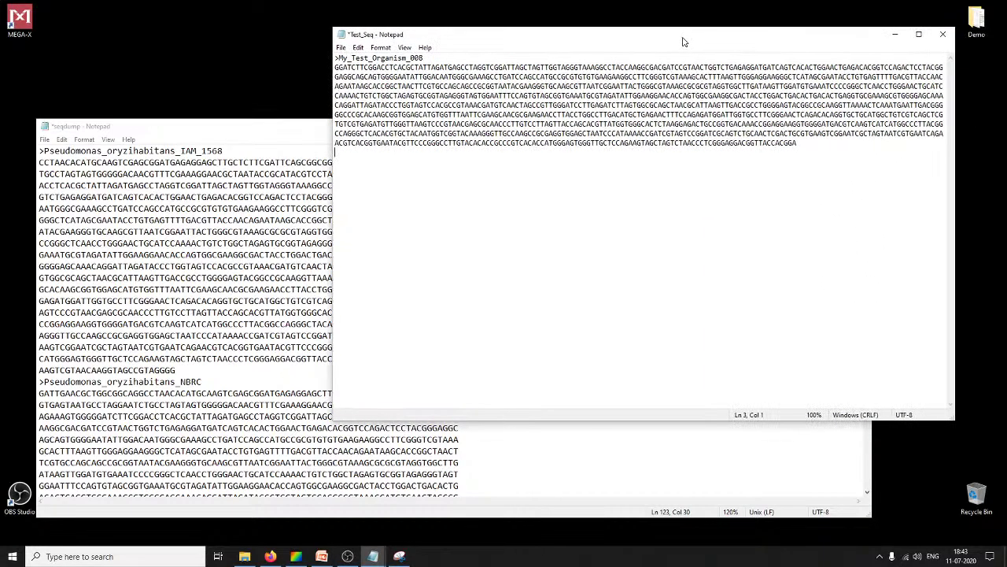
Copy the whole My_Test_Organism_008 sequence from Test_Seq into the BLAST query sequence field.
{"action": "key", "text": "ctrl+a"}
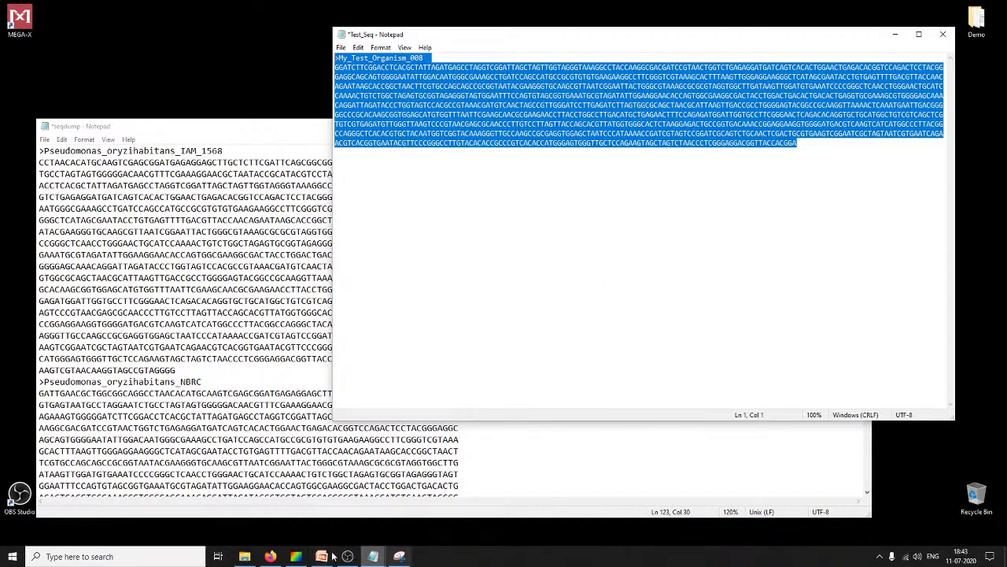
{"action": "left_click", "coordinate": [270, 556]}
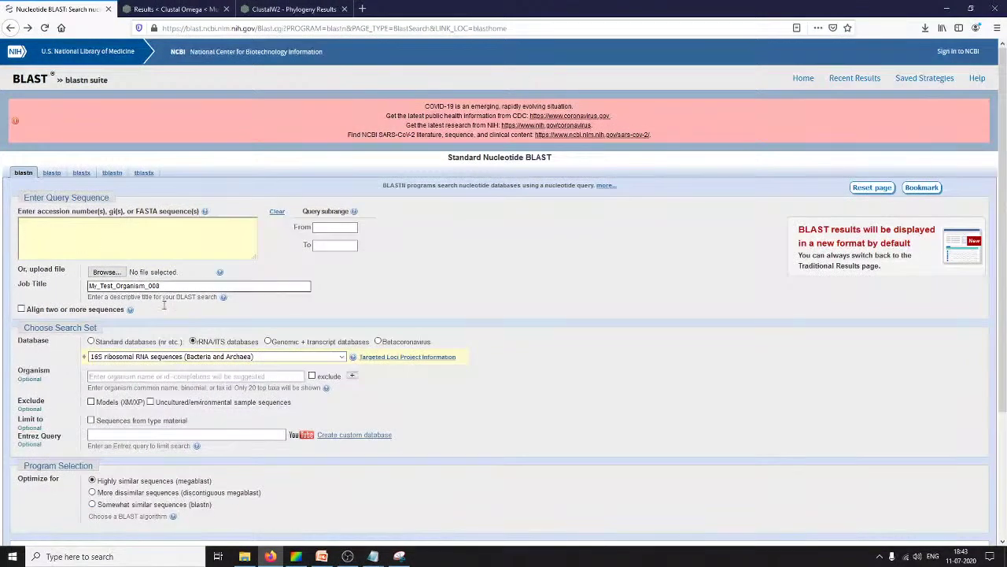
{"action": "left_click", "coordinate": [133, 224]}
{"action": "key", "text": "ctrl+v"}
{"action": "scroll", "coordinate": [146, 244], "scroll_direction": "up", "scroll_amount": 5}
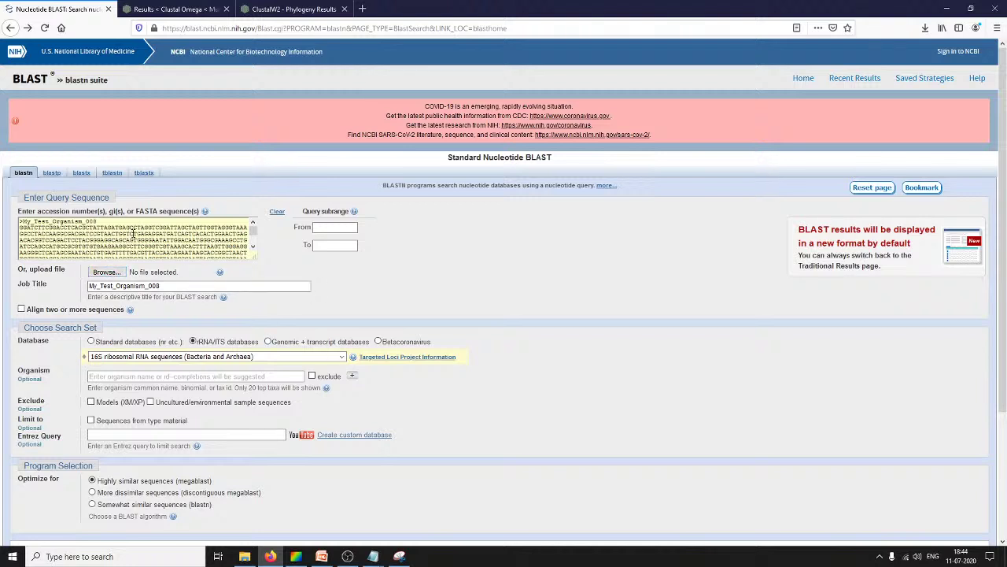
Run the megablast search of My_Test_Organism_008 against the 16S ribosomal RNA database and browse the resulting hits.
{"action": "scroll", "coordinate": [178, 310], "scroll_direction": "down", "scroll_amount": 3}
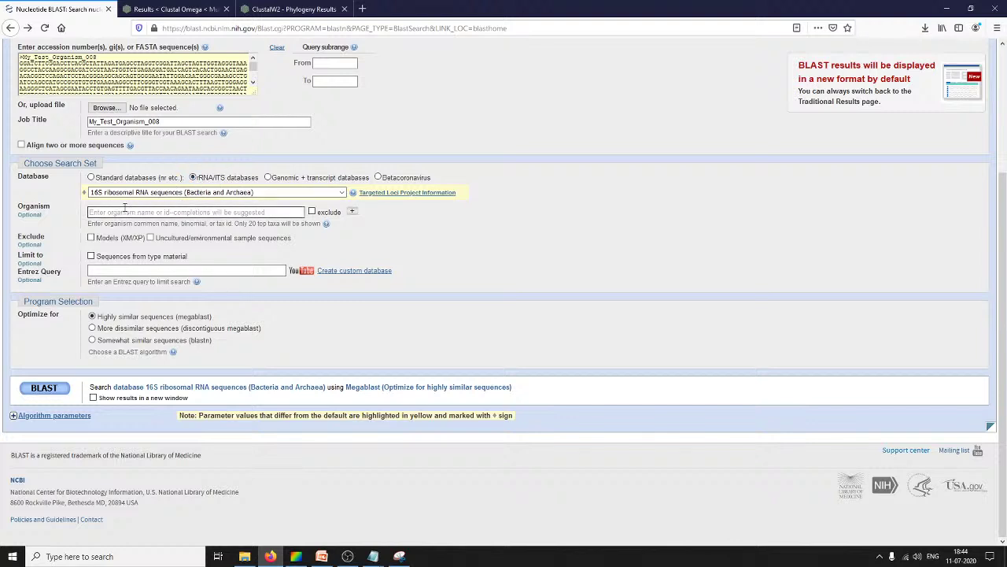
{"action": "left_click", "coordinate": [45, 391]}
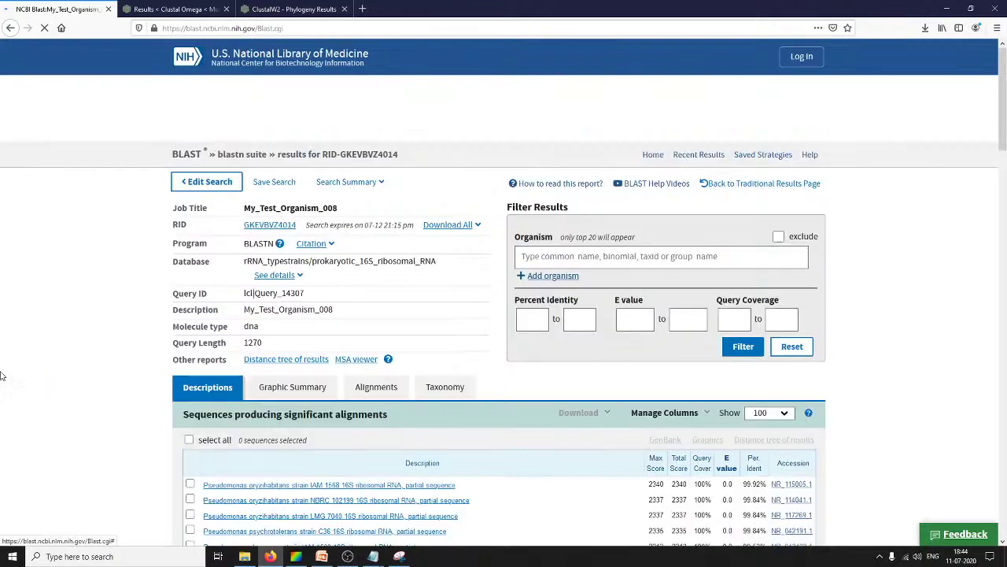
{"action": "scroll", "coordinate": [454, 354], "scroll_direction": "down", "scroll_amount": 3}
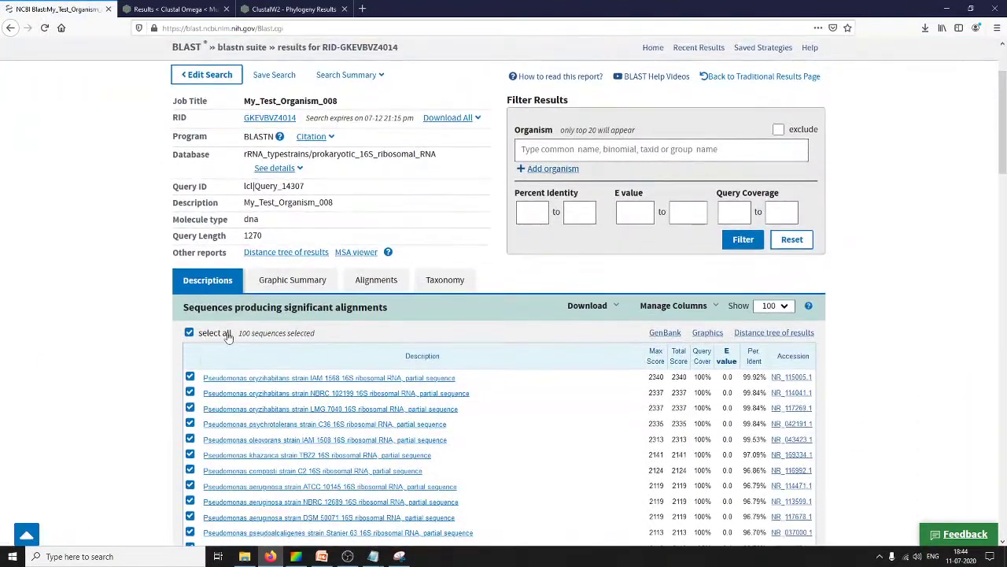
{"action": "scroll", "coordinate": [228, 334], "scroll_direction": "down", "scroll_amount": 5}
{"action": "scroll", "coordinate": [181, 393], "scroll_direction": "up", "scroll_amount": 6}
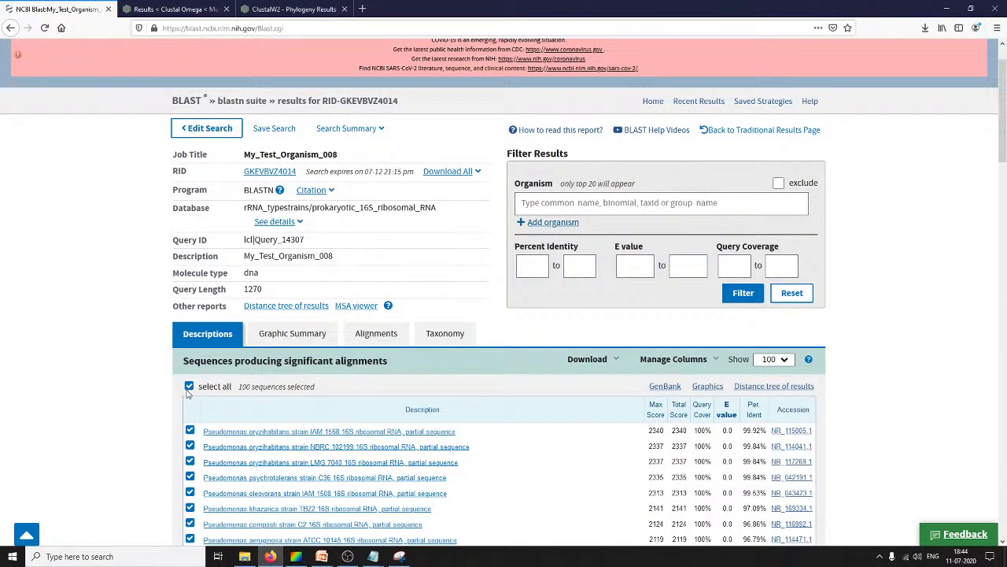
Clear the hit selection and select only oryzihabitans IAM 1568 and LMG 7040, psychrotolerans C36, oleovorans IAM 1508, khazarica TBZ2, composti C2 and aeruginosa ATCC 10145.
{"action": "left_click", "coordinate": [188, 387]}
{"action": "scroll", "coordinate": [196, 397], "scroll_direction": "down", "scroll_amount": 4}
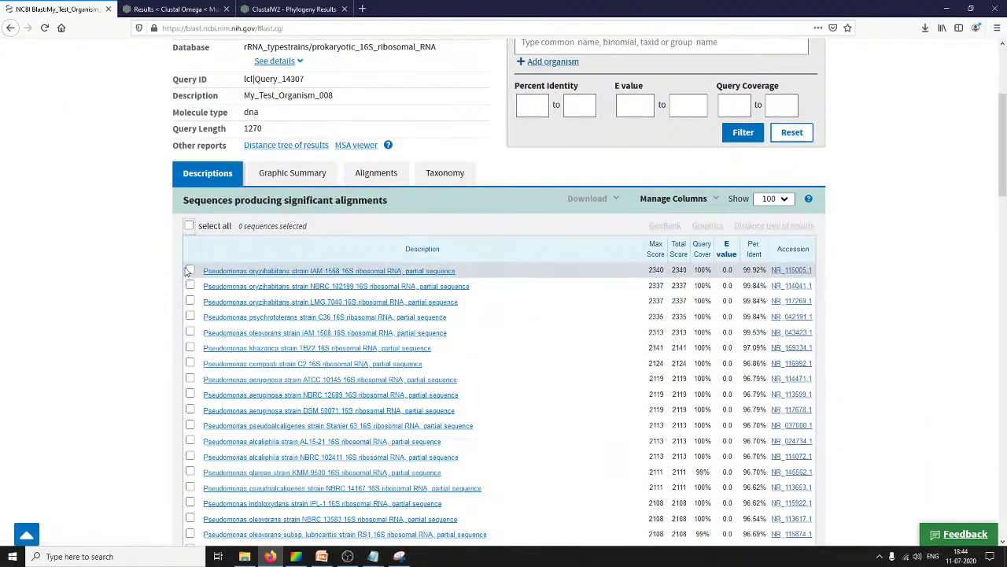
{"action": "left_click", "coordinate": [190, 270]}
{"action": "left_click", "coordinate": [189, 301]}
{"action": "left_click", "coordinate": [191, 316]}
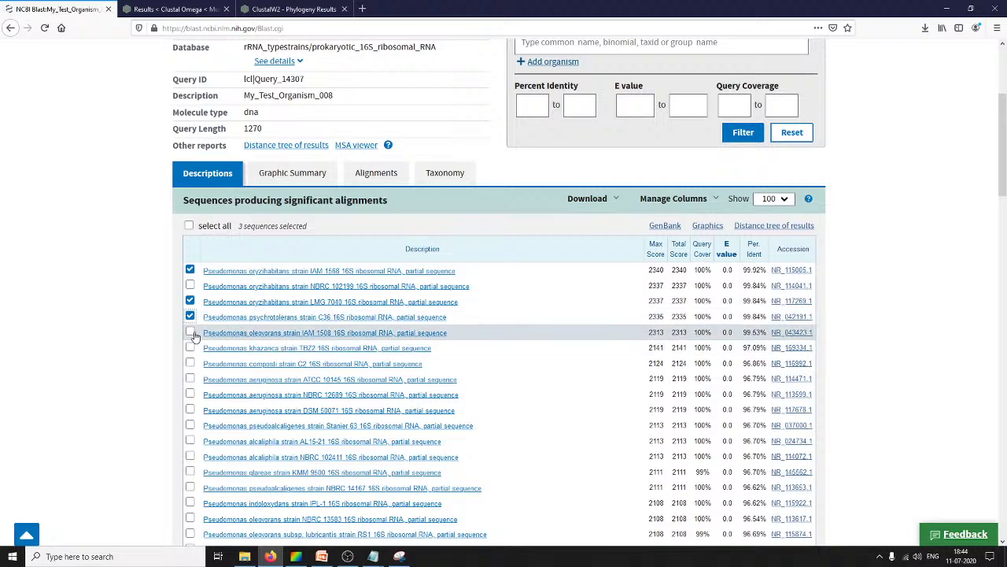
{"action": "left_click", "coordinate": [190, 331]}
{"action": "left_click", "coordinate": [189, 347]}
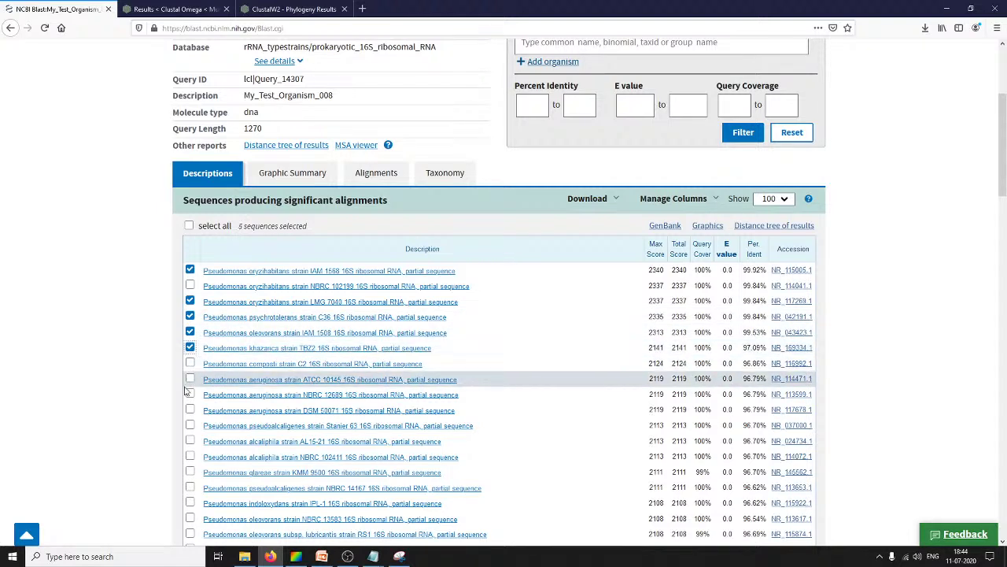
{"action": "left_click", "coordinate": [190, 363]}
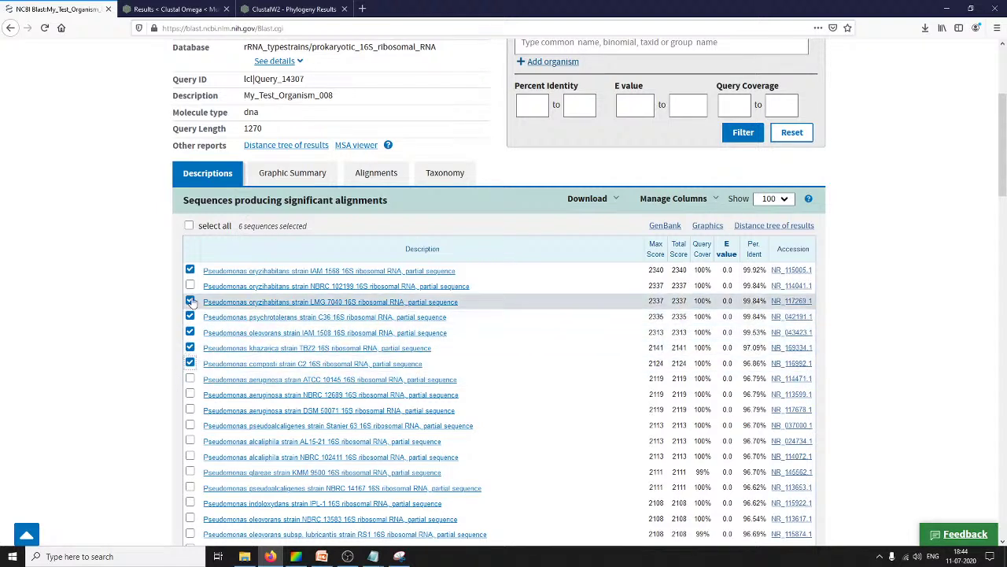
{"action": "left_click", "coordinate": [189, 378]}
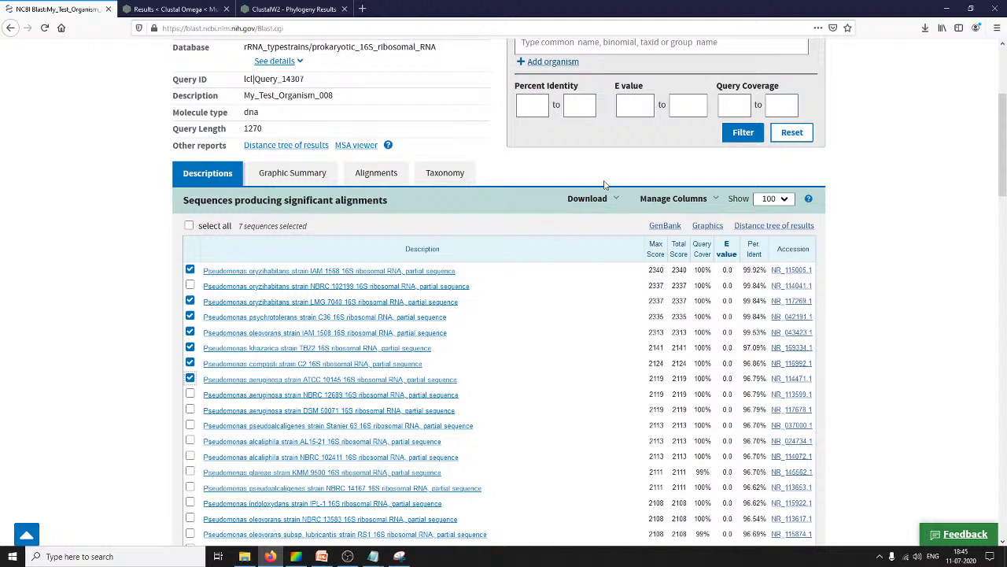
Download the selected hits as FASTA (complete sequence) and open the file in Notepad.
{"action": "left_click", "coordinate": [620, 202]}
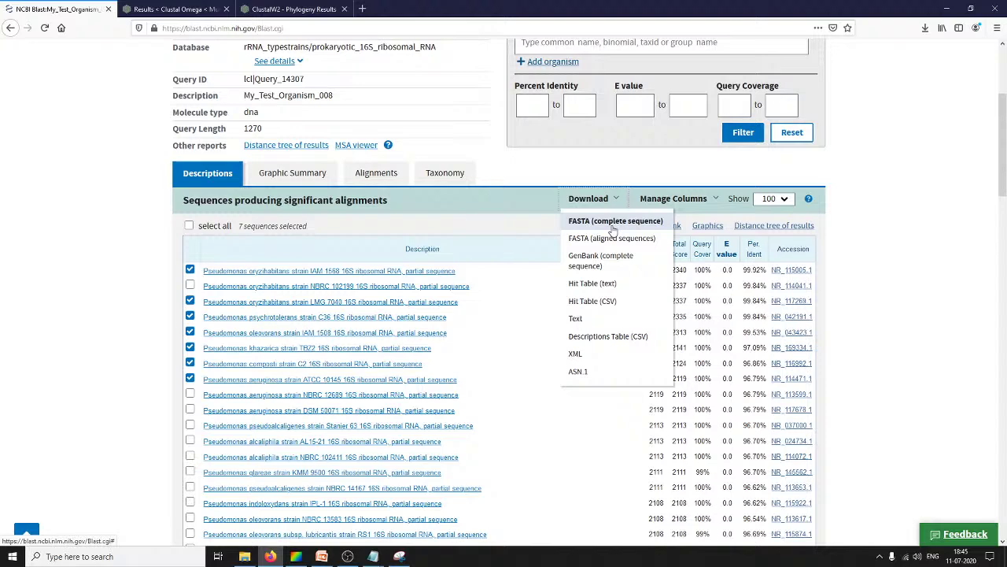
{"action": "left_click", "coordinate": [614, 224]}
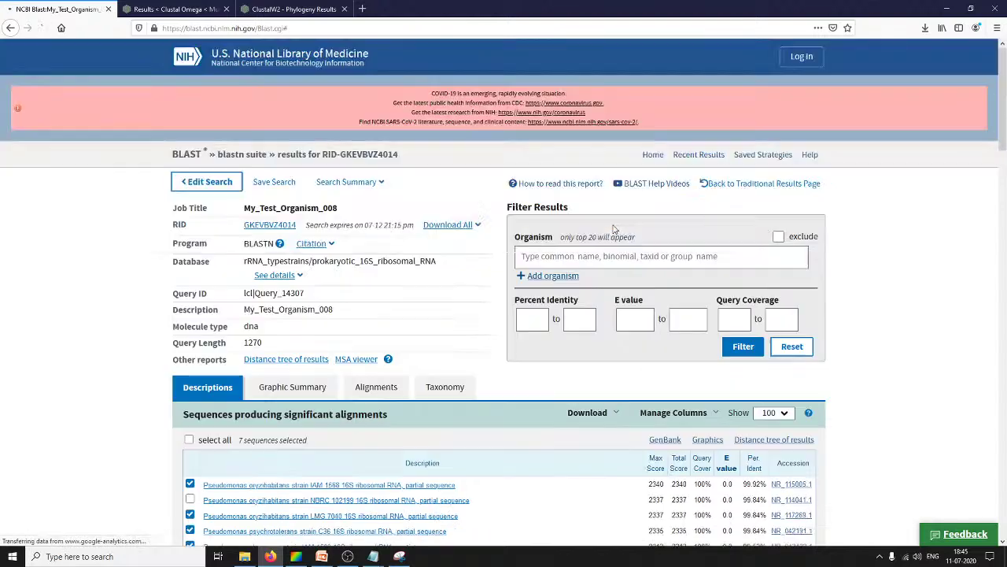
{"action": "scroll", "coordinate": [798, 266], "scroll_direction": "down", "scroll_amount": 1}
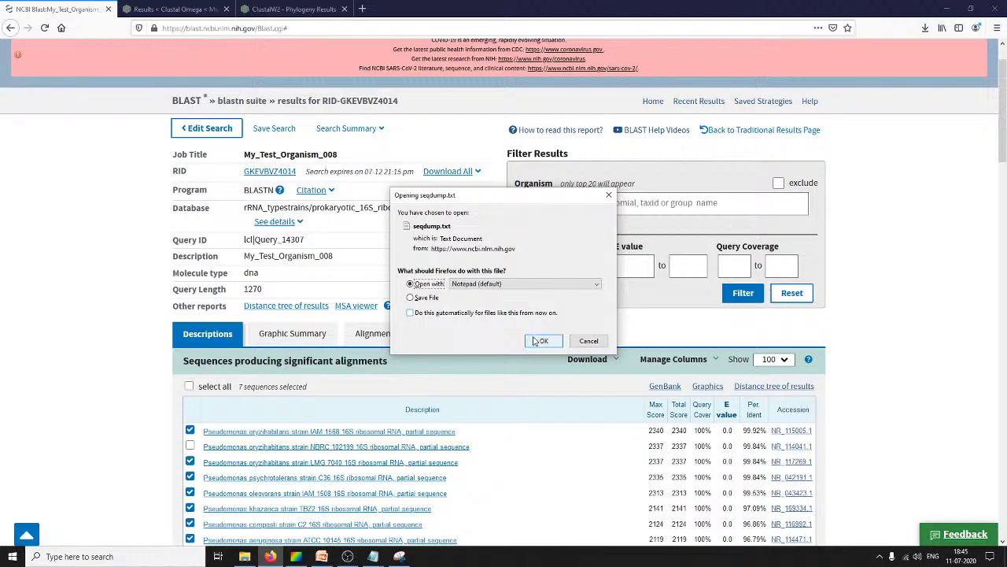
{"action": "left_click", "coordinate": [543, 341]}
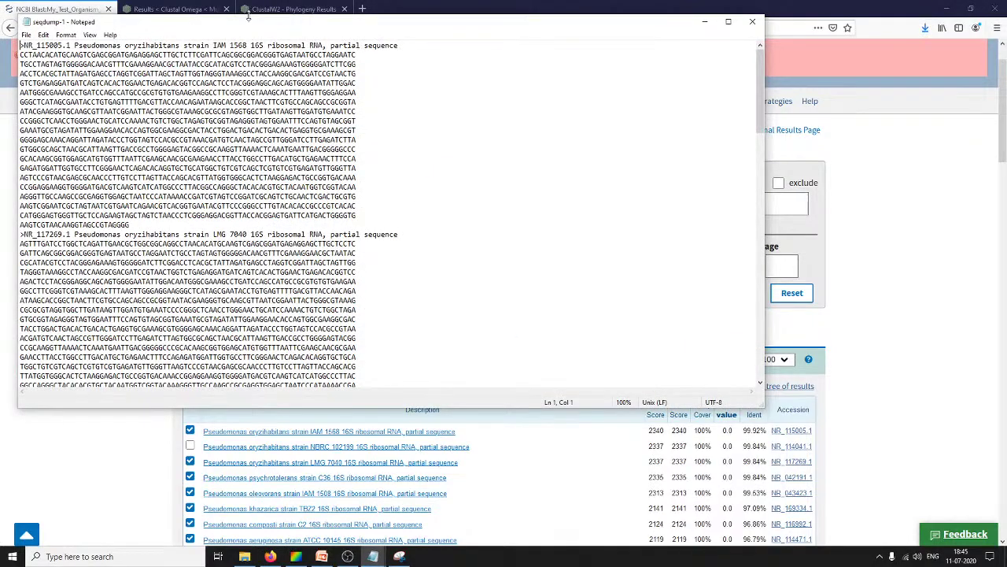
Shorten the first FASTA header in the downloaded file to Pseudomonas_oryzihabitans_IAM_1568, with underscores instead of spaces.
{"action": "left_click_drag", "start_coordinate": [334, 26], "coordinate": [483, 77]}
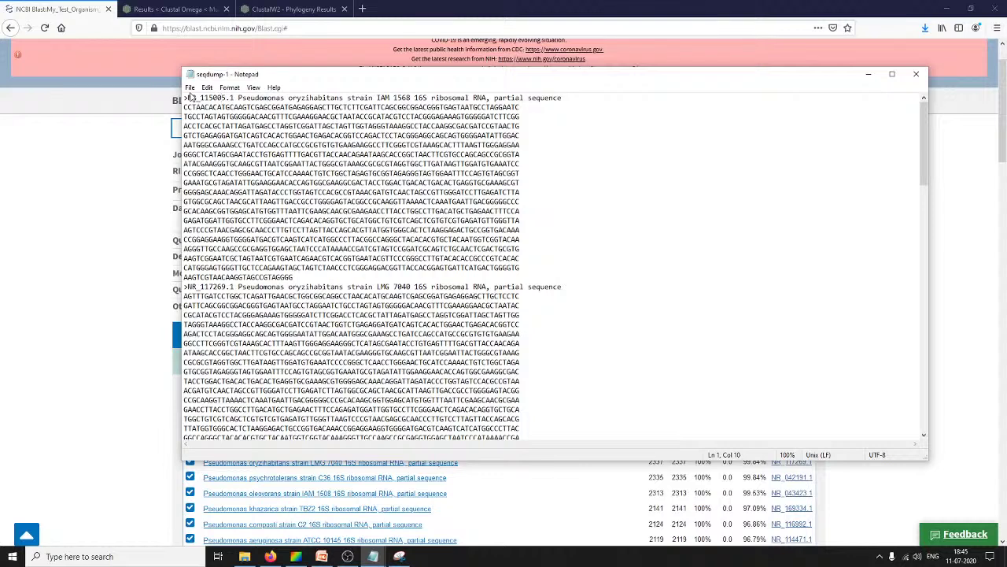
{"action": "left_click_drag", "start_coordinate": [189, 98], "coordinate": [240, 100]}
{"action": "key", "text": "Delete"}
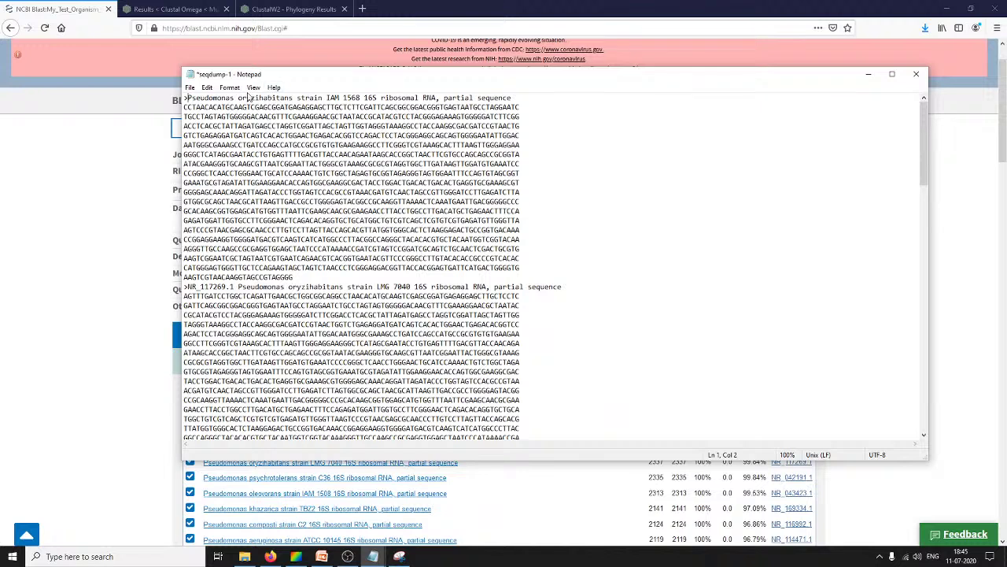
{"action": "left_click_drag", "start_coordinate": [361, 97], "coordinate": [590, 97]}
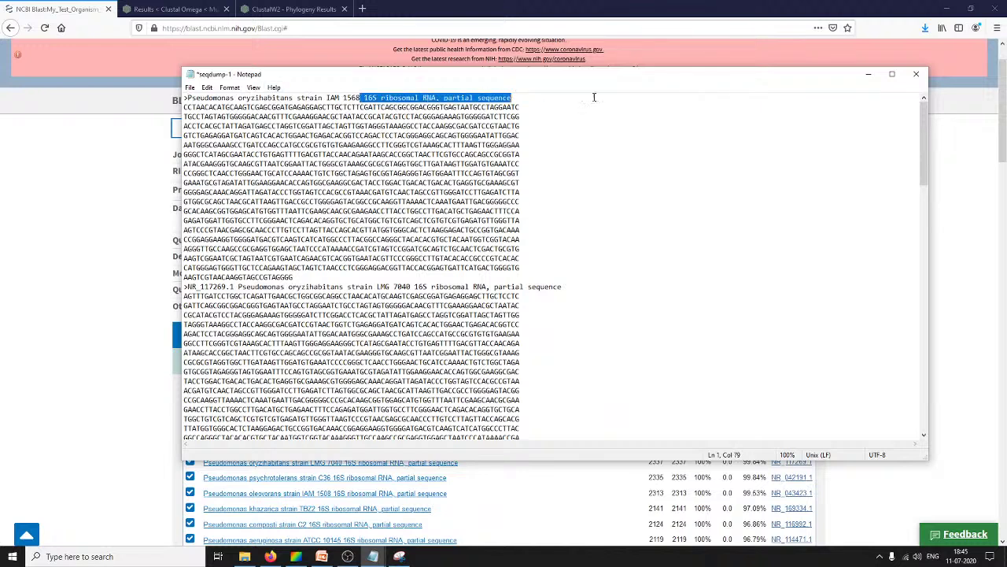
{"action": "key", "text": "Delete"}
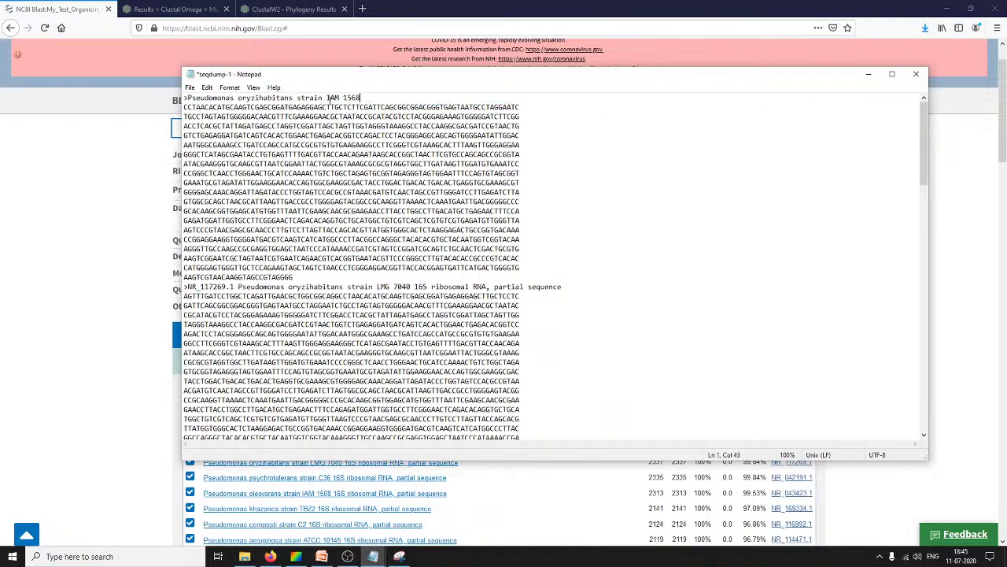
{"action": "left_click_drag", "start_coordinate": [325, 98], "coordinate": [293, 98]}
{"action": "key", "text": "Delete"}
{"action": "type", "text": "_"}
{"action": "left_click_drag", "start_coordinate": [313, 98], "coordinate": [309, 98]}
{"action": "left_click", "coordinate": [589, 178]}
Enlarge the text to examine the shortened header and close the downloaded sequence file without saving.
{"action": "scroll", "coordinate": [417, 118], "scroll_direction": "up", "scroll_amount": 11}
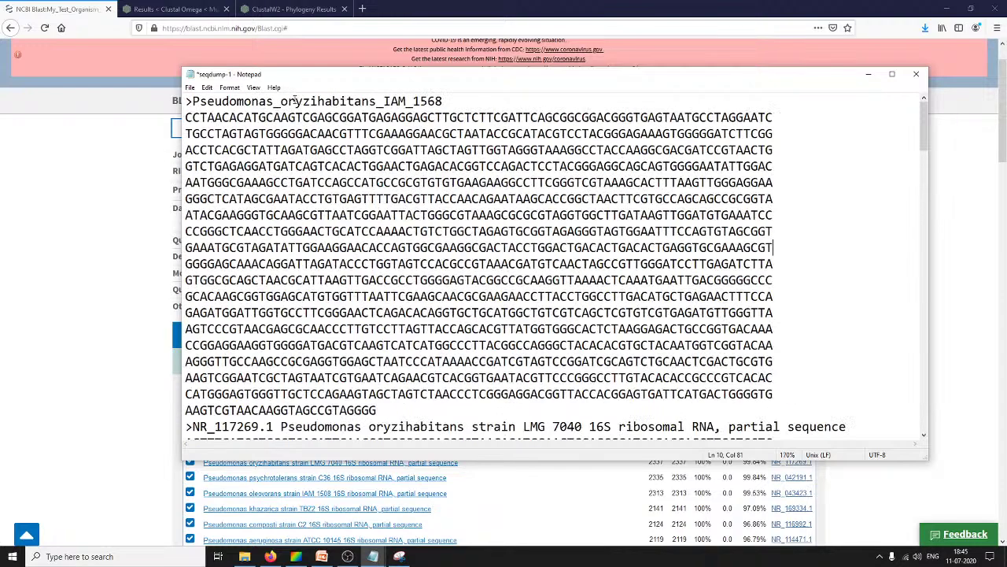
{"action": "left_click_drag", "start_coordinate": [517, 103], "coordinate": [188, 104]}
{"action": "left_click", "coordinate": [187, 118]}
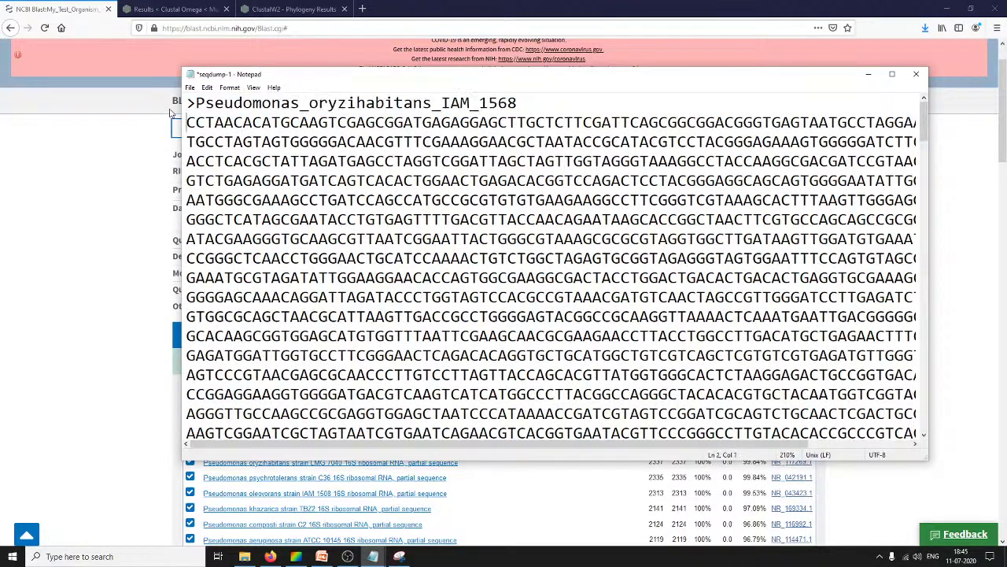
{"action": "left_click_drag", "start_coordinate": [527, 96], "coordinate": [181, 87]}
{"action": "left_click_drag", "start_coordinate": [506, 82], "coordinate": [400, 75]}
{"action": "left_click", "coordinate": [808, 77]}
{"action": "left_click", "coordinate": [527, 285]}
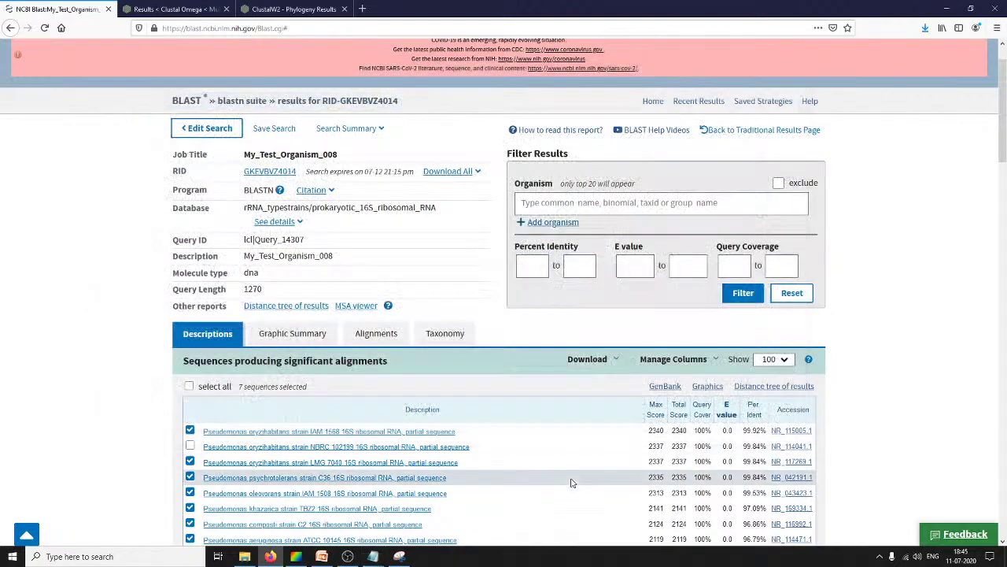
Bring the edited seqdump Notepad file to the front and copy all of its Pseudomonas sequences.
{"action": "mouse_move", "coordinate": [375, 556]}
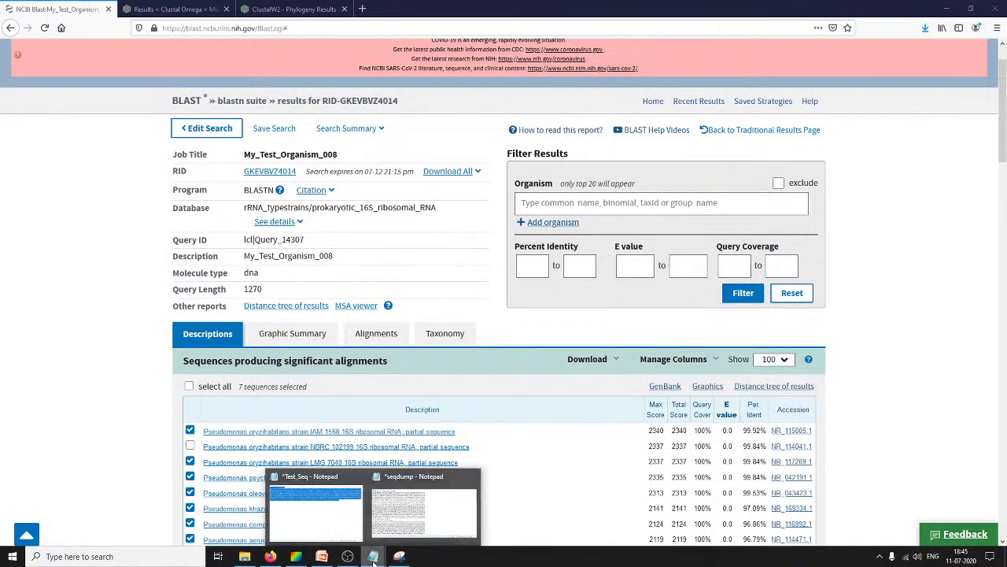
{"action": "left_click", "coordinate": [314, 507]}
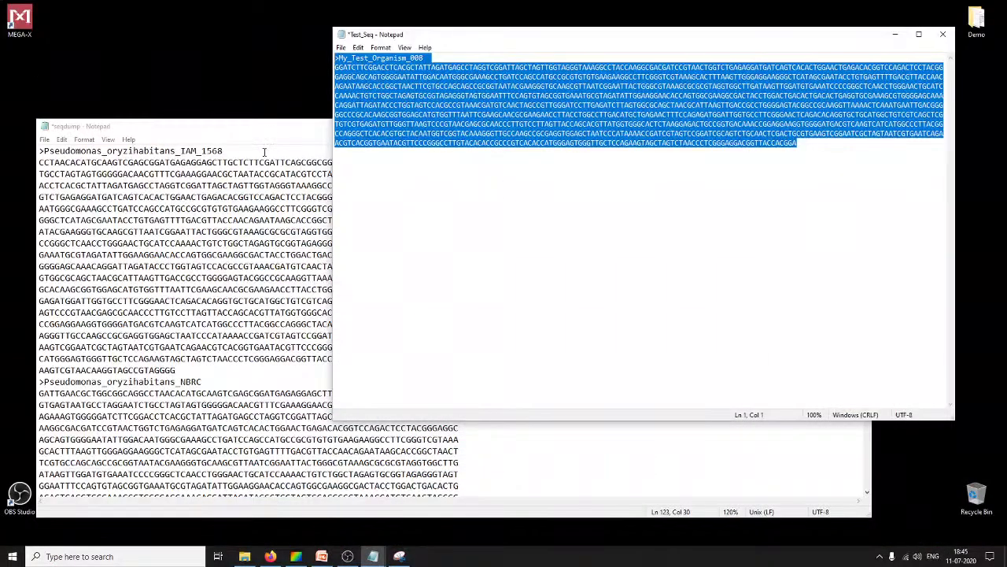
{"action": "left_click", "coordinate": [249, 131]}
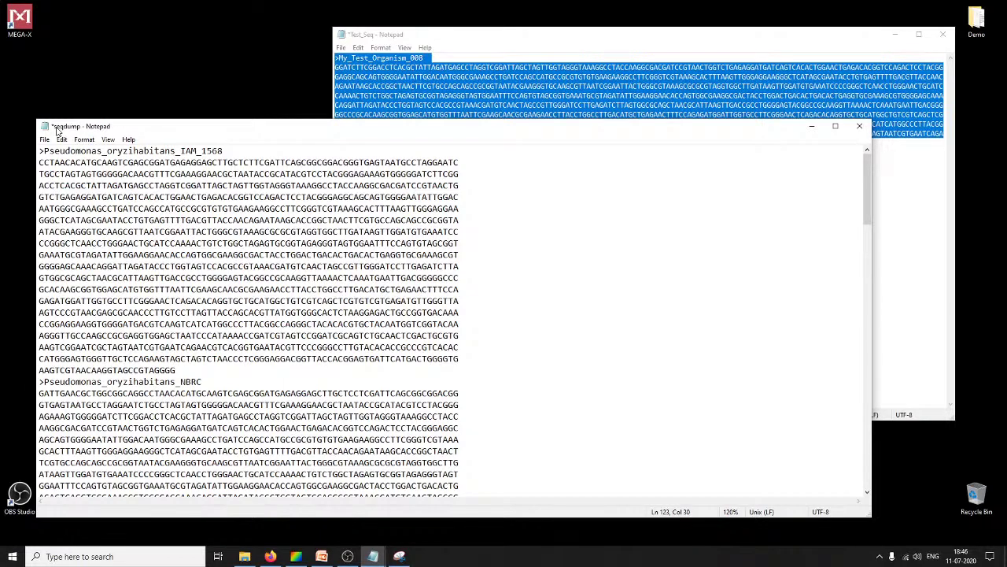
{"action": "left_click", "coordinate": [155, 209]}
{"action": "key", "text": "ctrl+a"}
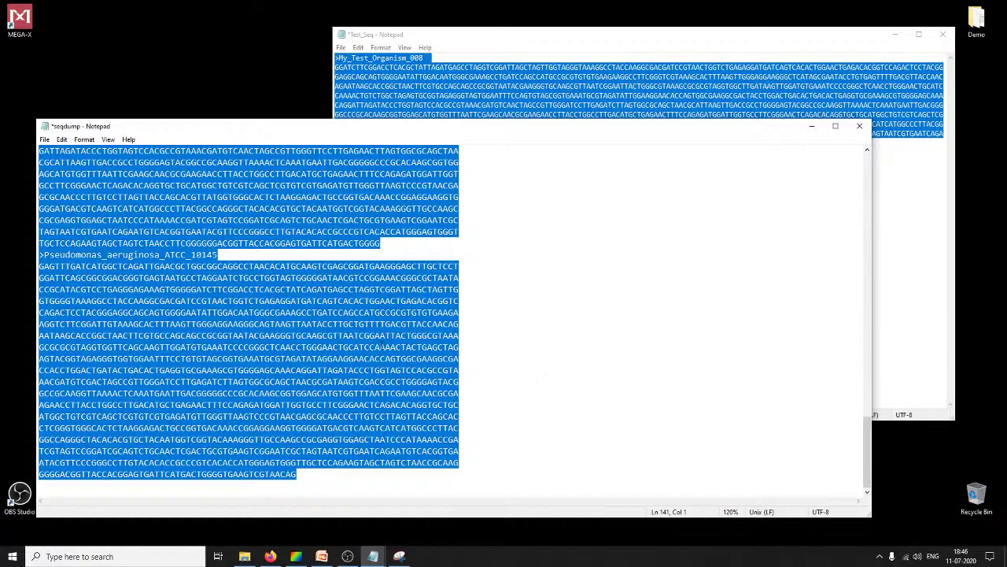
{"action": "right_click", "coordinate": [165, 273]}
{"action": "left_click", "coordinate": [228, 308]}
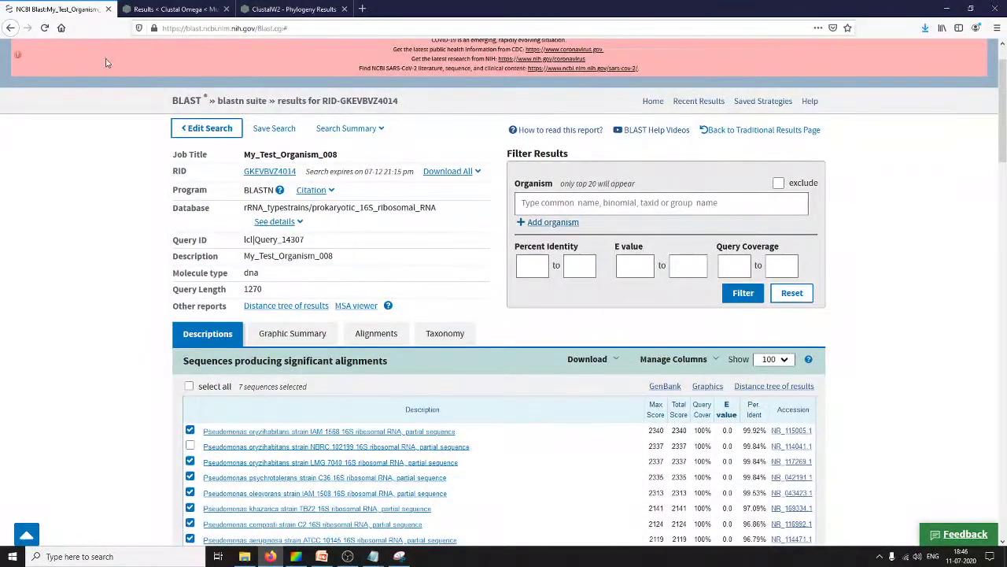
Return from the Clustal Omega results to its input form and set the sequence type to DNA.
{"action": "left_click", "coordinate": [161, 10]}
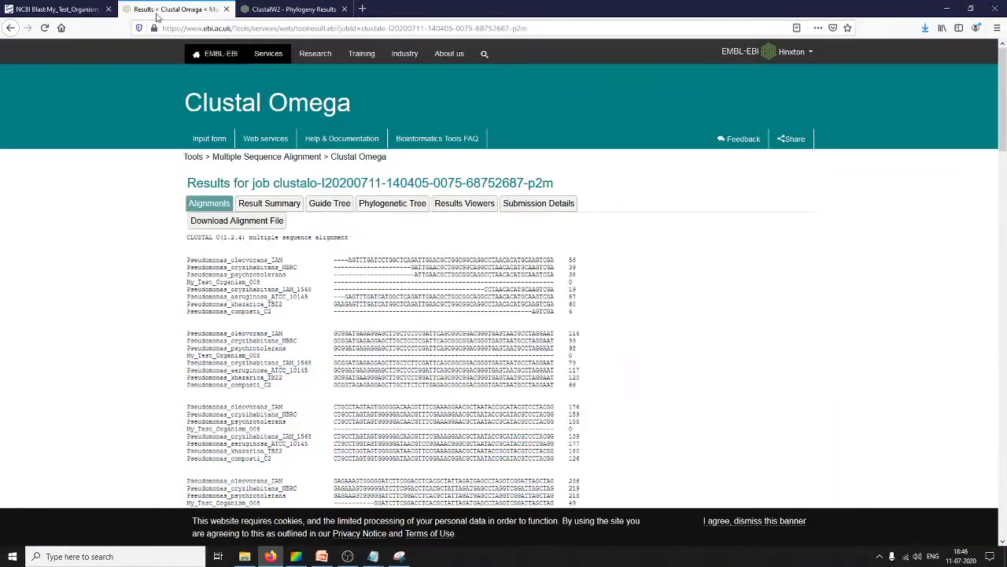
{"action": "right_click", "coordinate": [10, 31]}
{"action": "left_click", "coordinate": [32, 72]}
{"action": "scroll", "coordinate": [340, 369], "scroll_direction": "up", "scroll_amount": 5}
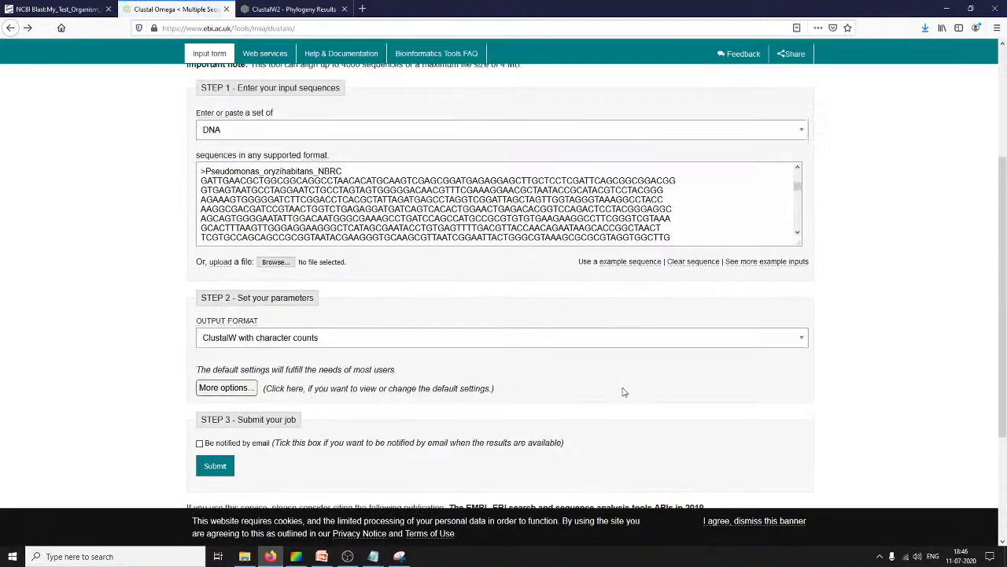
{"action": "scroll", "coordinate": [622, 385], "scroll_direction": "down", "scroll_amount": 2}
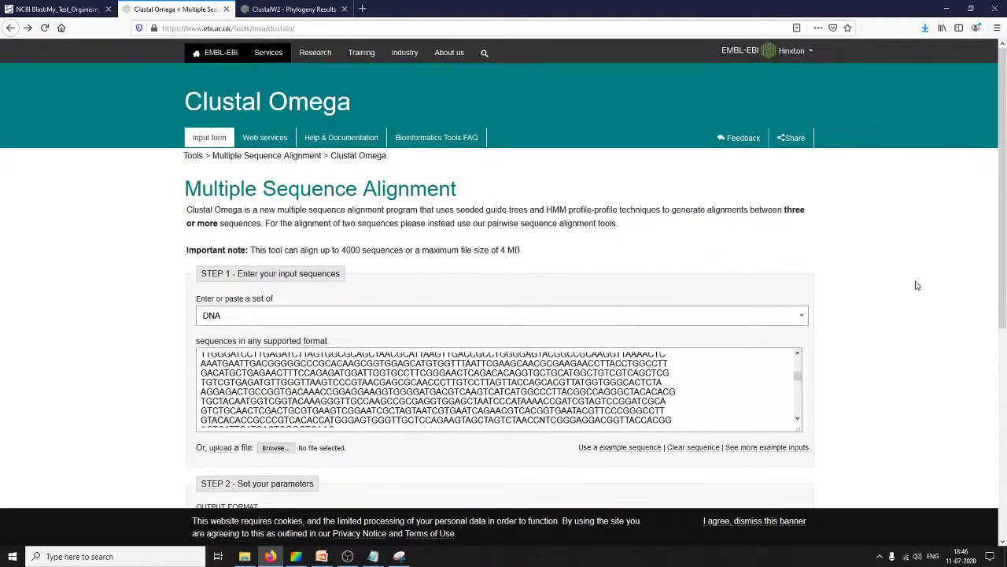
{"action": "scroll", "coordinate": [917, 286], "scroll_direction": "down", "scroll_amount": 3}
{"action": "scroll", "coordinate": [551, 236], "scroll_direction": "up", "scroll_amount": 3}
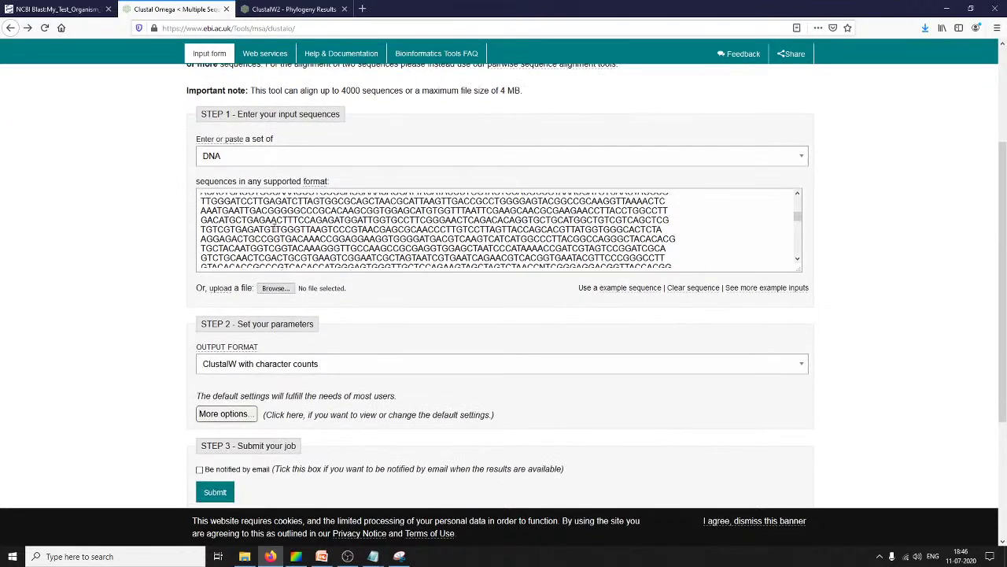
{"action": "left_click", "coordinate": [219, 162]}
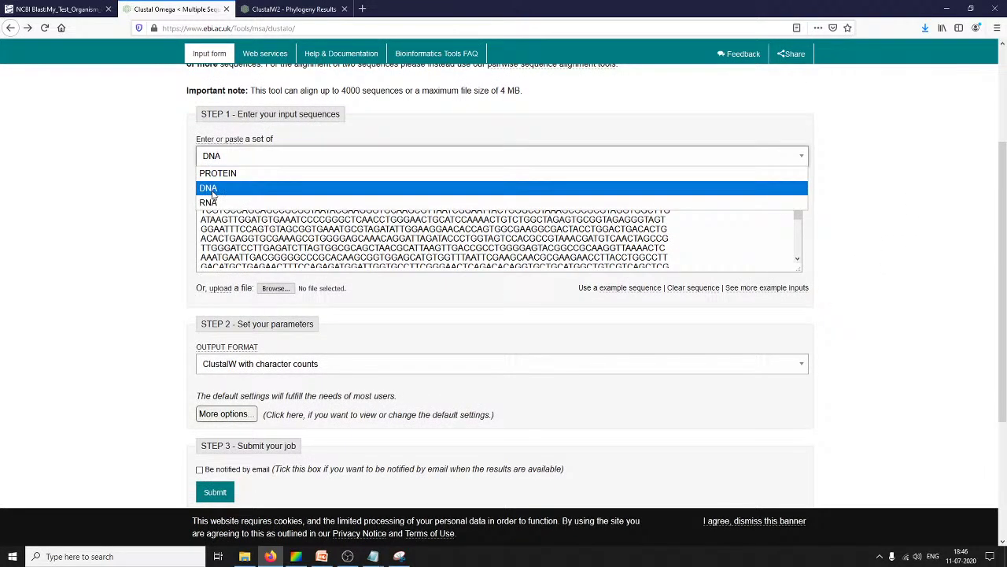
{"action": "left_click", "coordinate": [211, 190]}
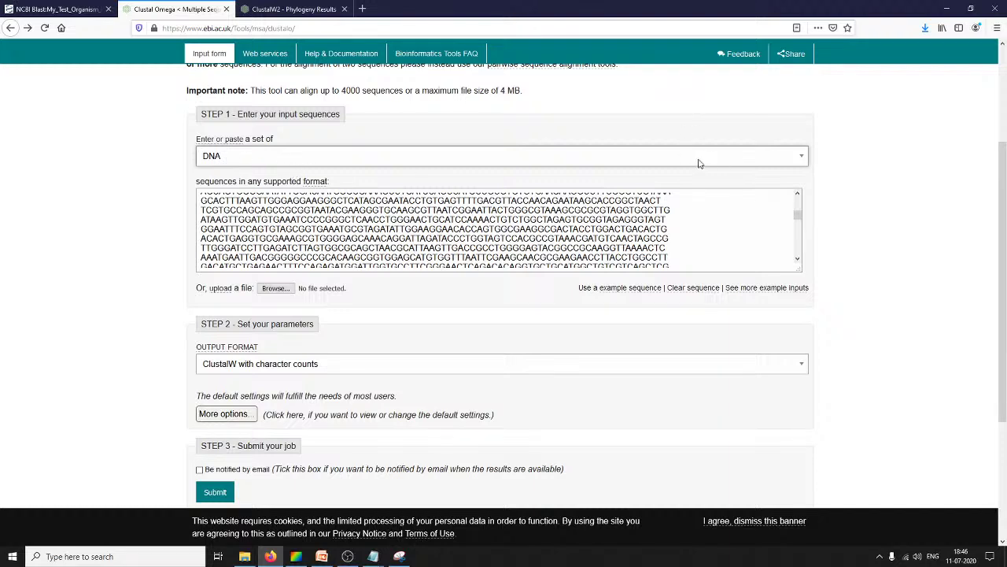
Replace the Clustal Omega input with the copied seqdump sequences and submit the alignment job in ClustalW with character counts format.
{"action": "triple_click", "coordinate": [499, 249]}
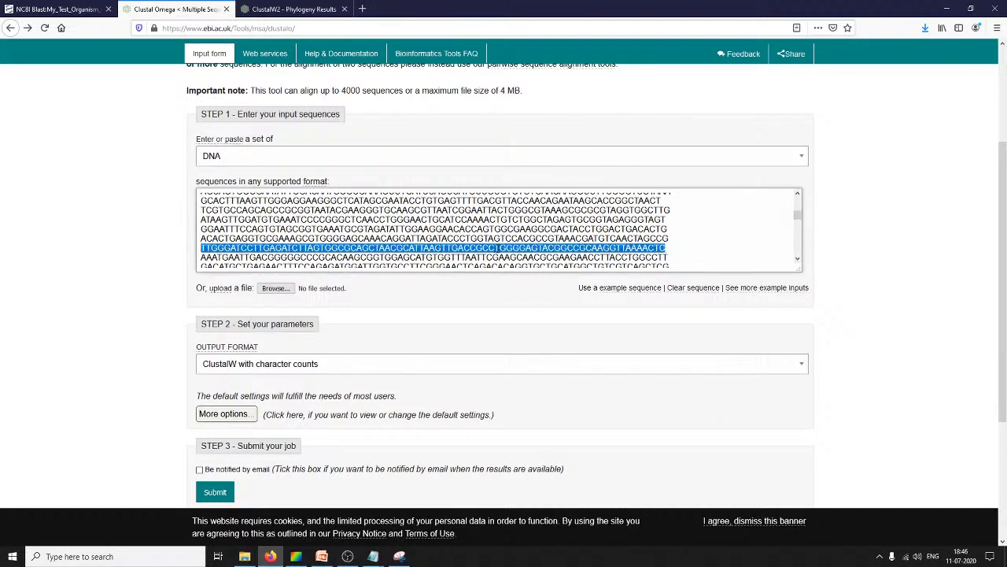
{"action": "key", "text": "ctrl+a"}
{"action": "key", "text": "BackSpace"}
{"action": "key", "text": "ctrl+v"}
{"action": "scroll", "coordinate": [501, 247], "scroll_direction": "up", "scroll_amount": 5}
{"action": "scroll", "coordinate": [505, 244], "scroll_direction": "up", "scroll_amount": 3}
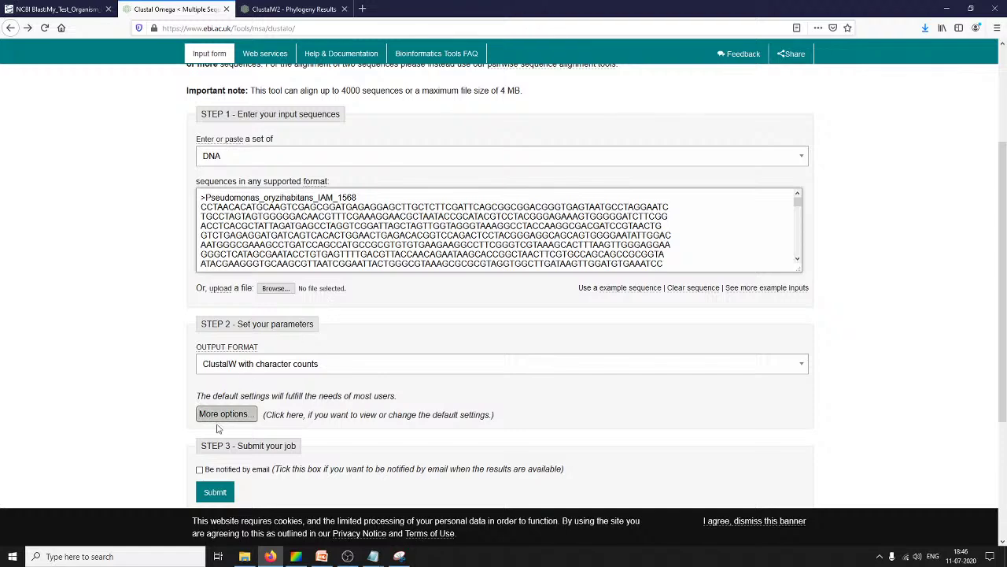
{"action": "scroll", "coordinate": [214, 425], "scroll_direction": "down", "scroll_amount": 1}
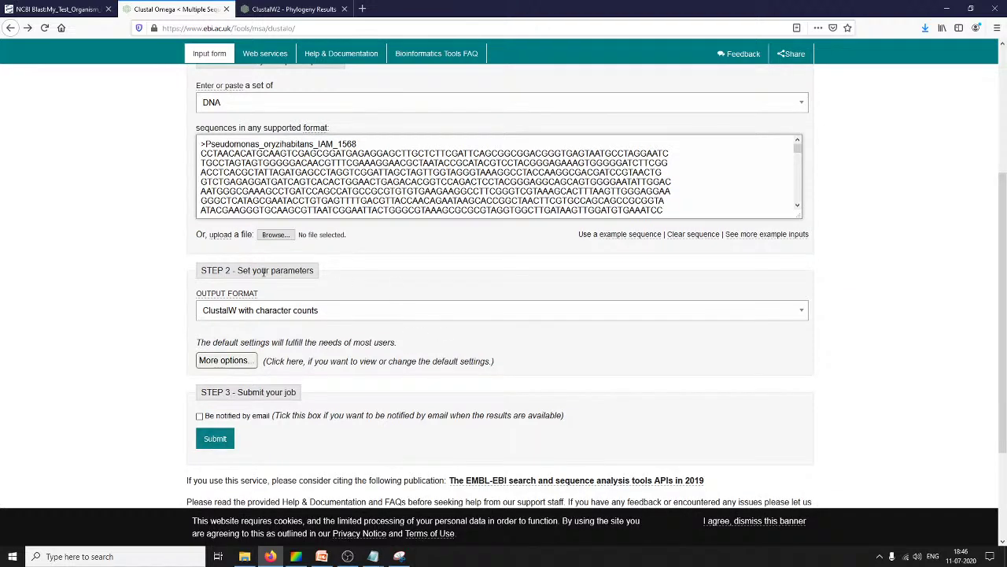
{"action": "left_click", "coordinate": [217, 438]}
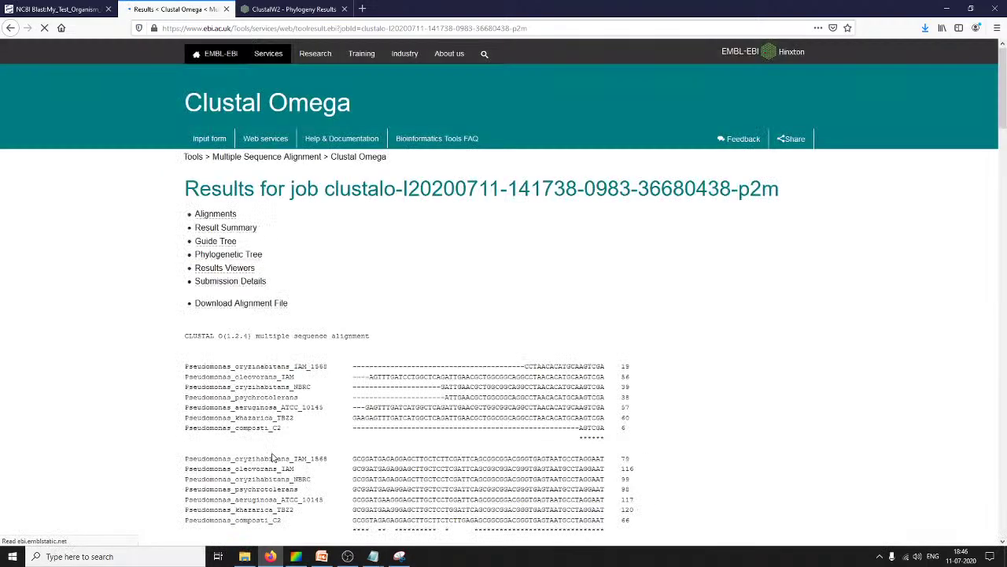
Select the complete multiple sequence alignment in the Clustal Omega results, from the CLUSTAL header line to the end.
{"action": "scroll", "coordinate": [389, 299], "scroll_direction": "down", "scroll_amount": 5}
{"action": "scroll", "coordinate": [389, 299], "scroll_direction": "up", "scroll_amount": 5}
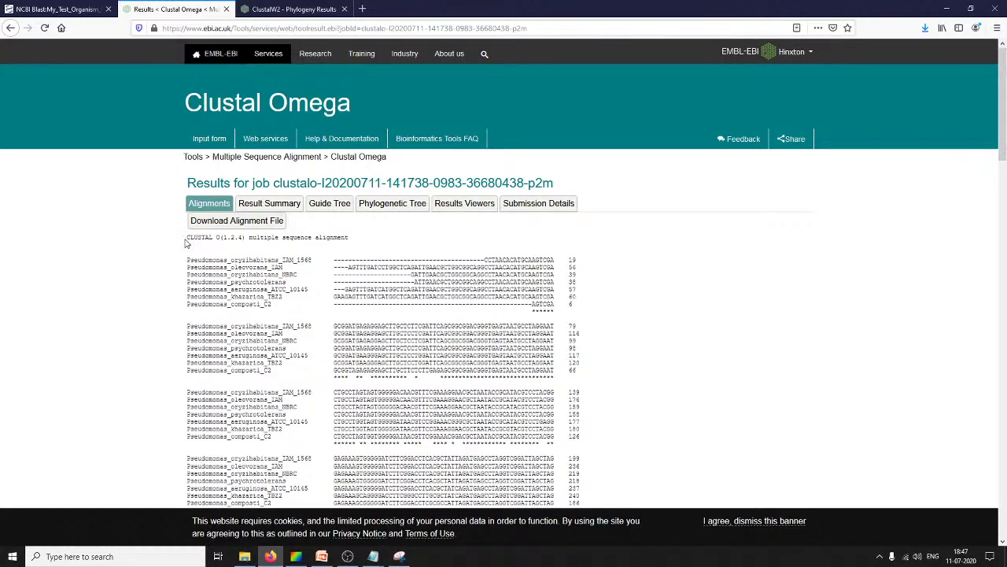
{"action": "left_click_drag", "start_coordinate": [187, 238], "coordinate": [496, 362]}
{"action": "scroll", "coordinate": [495, 354], "scroll_direction": "up", "scroll_amount": 15}
{"action": "scroll", "coordinate": [450, 346], "scroll_direction": "up", "scroll_amount": 5}
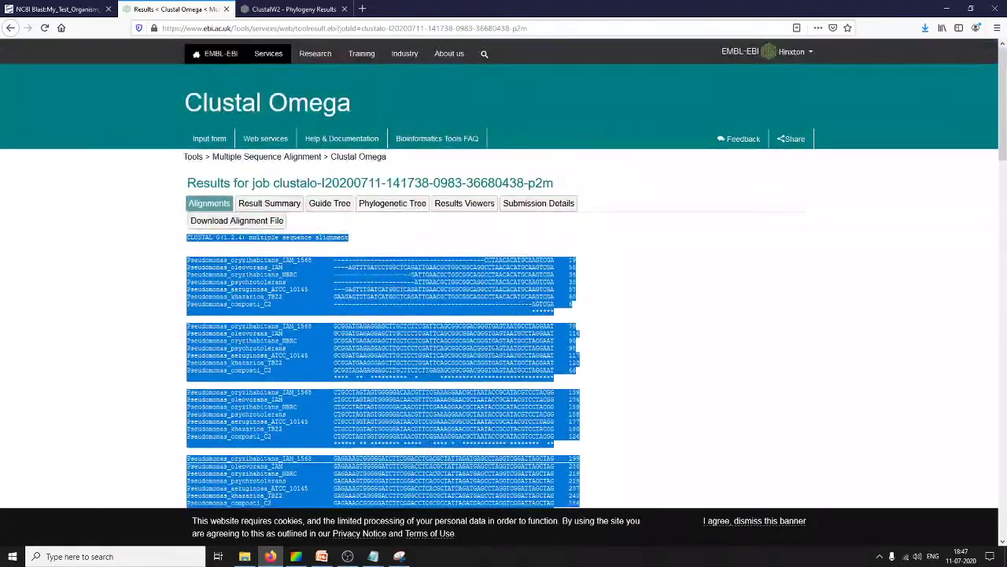
Return from the Simple Phylogeny results to the input form and clear its alignment input.
{"action": "left_click", "coordinate": [301, 10]}
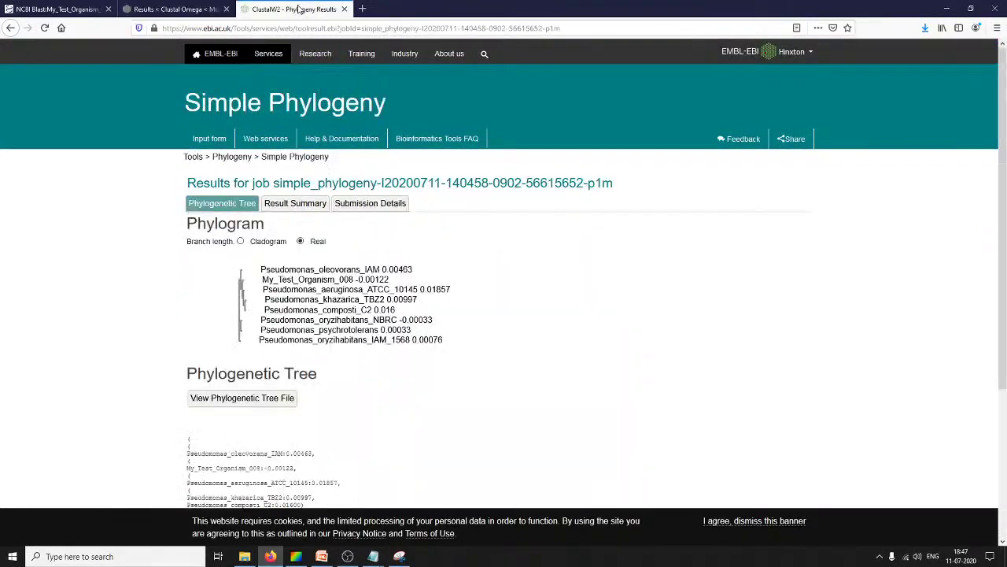
{"action": "right_click", "coordinate": [13, 28]}
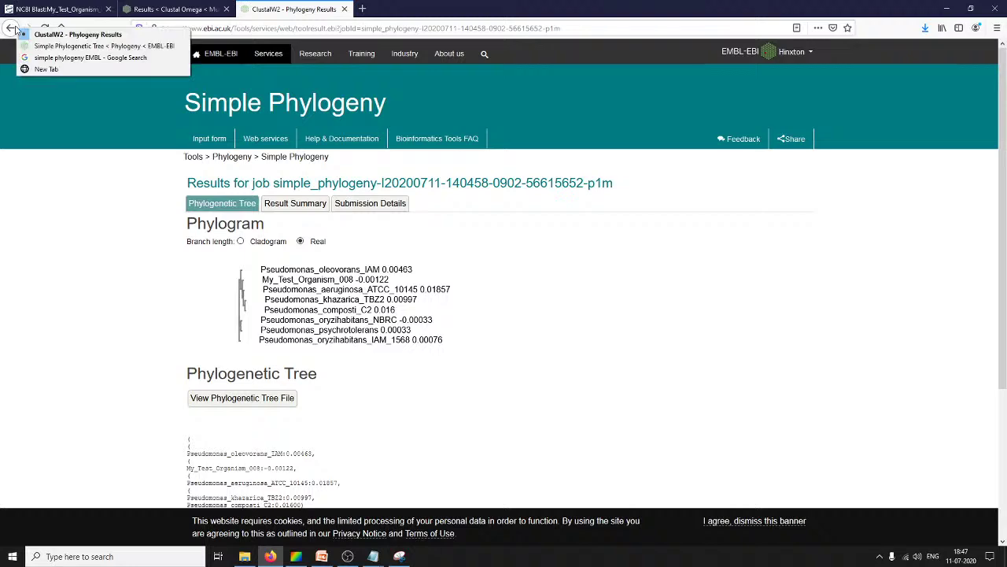
{"action": "left_click", "coordinate": [55, 49]}
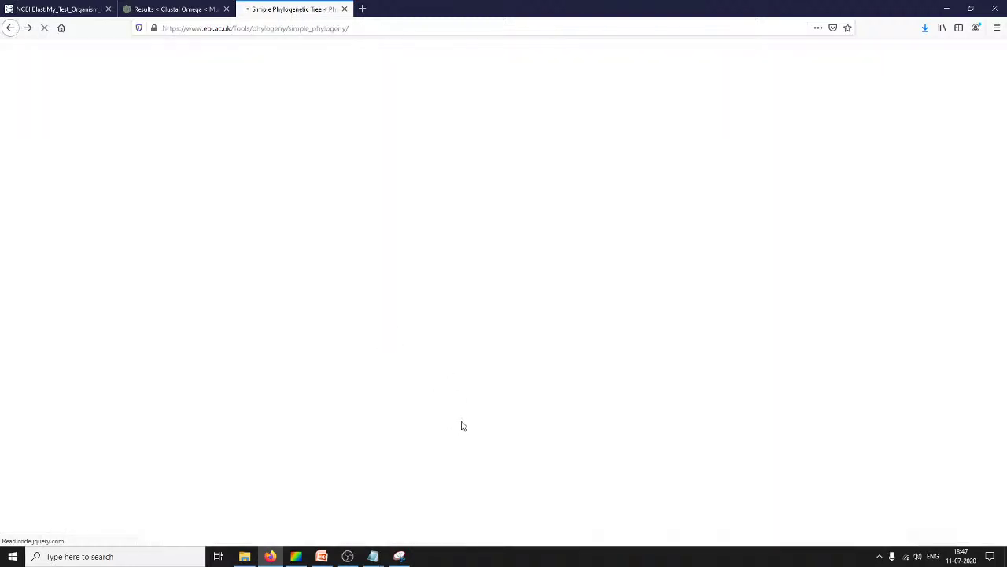
{"action": "left_click", "coordinate": [365, 196]}
{"action": "key", "text": "ctrl+a"}
{"action": "key", "text": "BackSpace"}
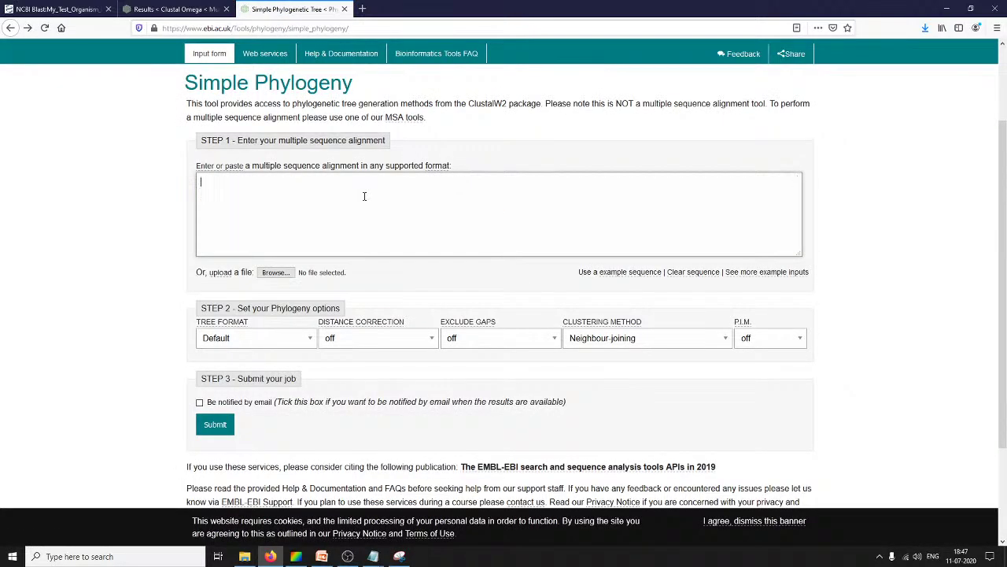
{"action": "left_click", "coordinate": [700, 273]}
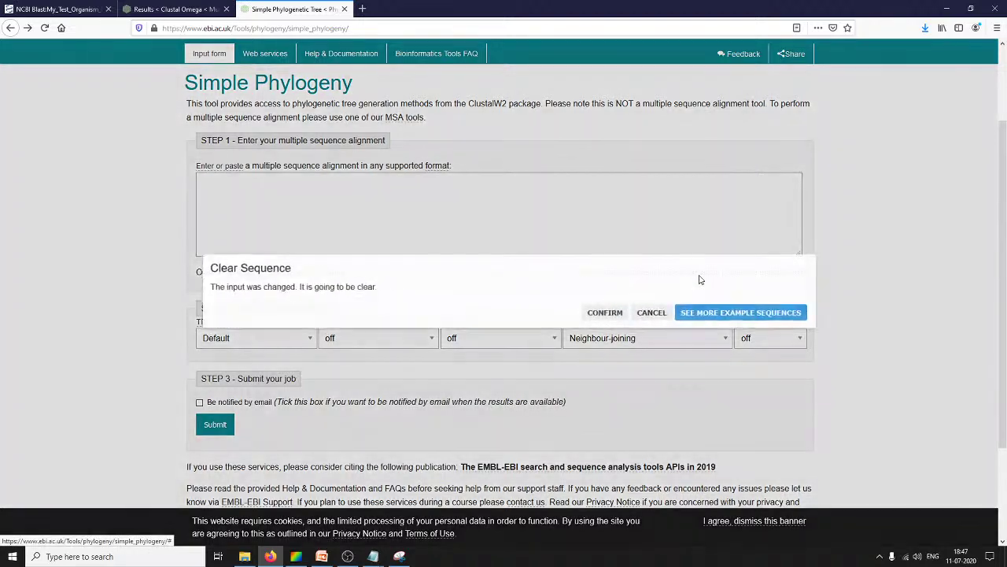
{"action": "left_click", "coordinate": [610, 314]}
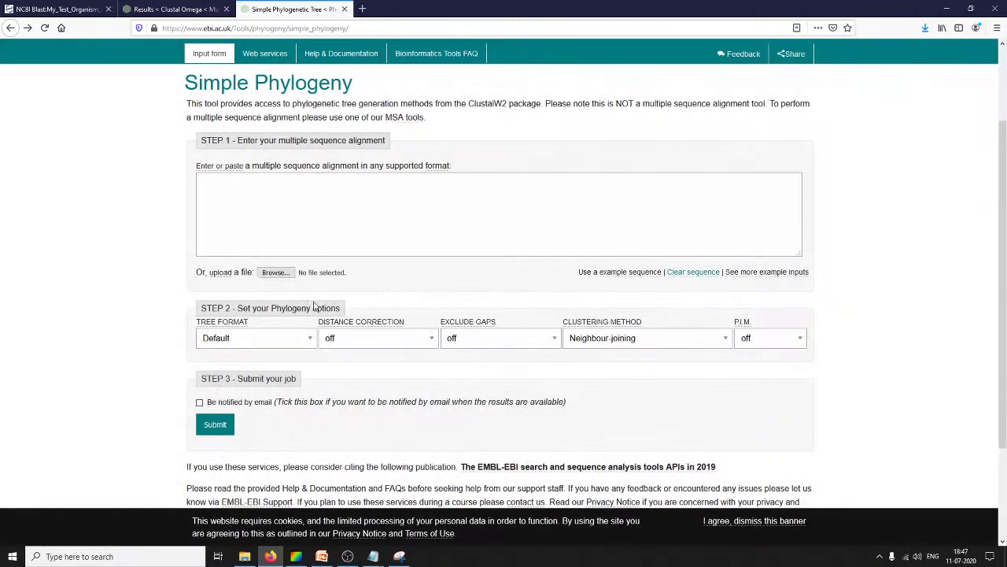
{"action": "left_click", "coordinate": [269, 221]}
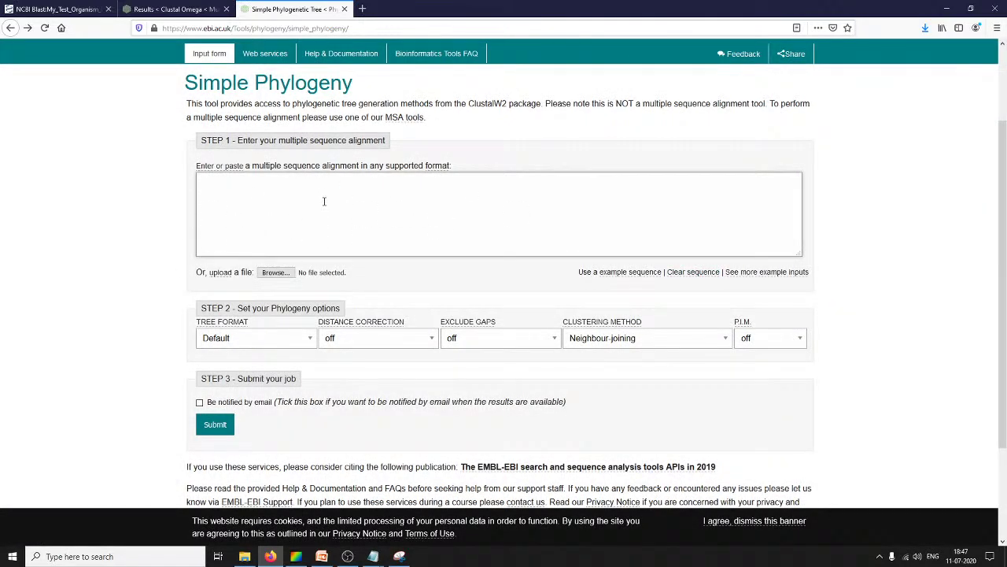
Copy the selected alignment text from the Clustal Omega results.
{"action": "left_click", "coordinate": [169, 8]}
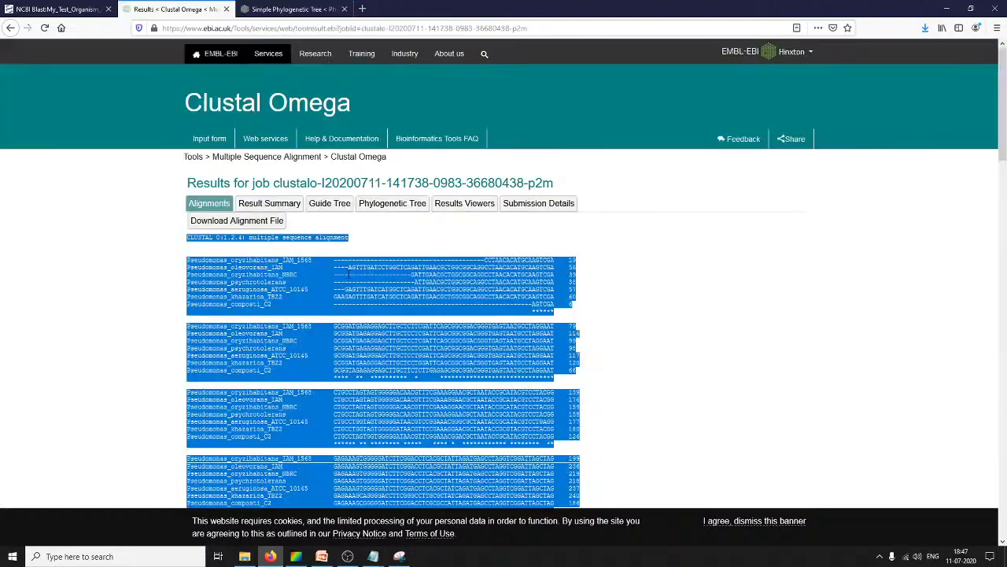
{"action": "scroll", "coordinate": [228, 367], "scroll_direction": "down", "scroll_amount": 8}
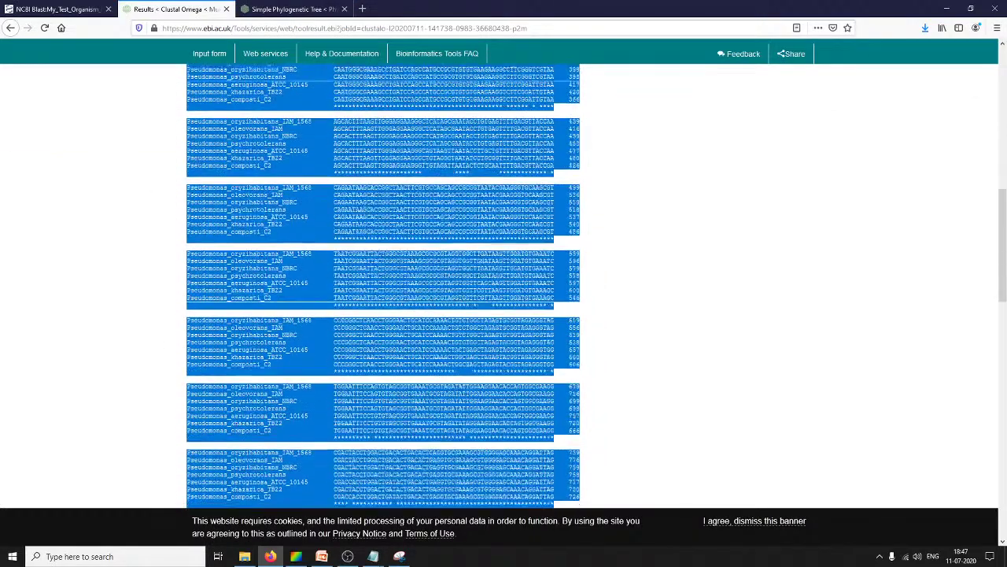
{"action": "right_click", "coordinate": [265, 208]}
{"action": "left_click", "coordinate": [286, 213]}
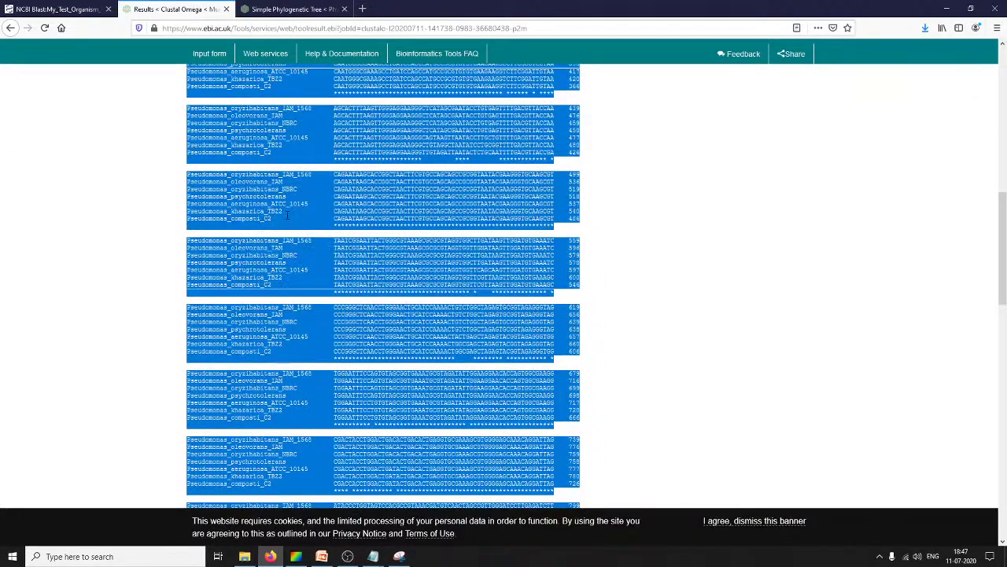
{"action": "scroll", "coordinate": [307, 266], "scroll_direction": "up", "scroll_amount": 8}
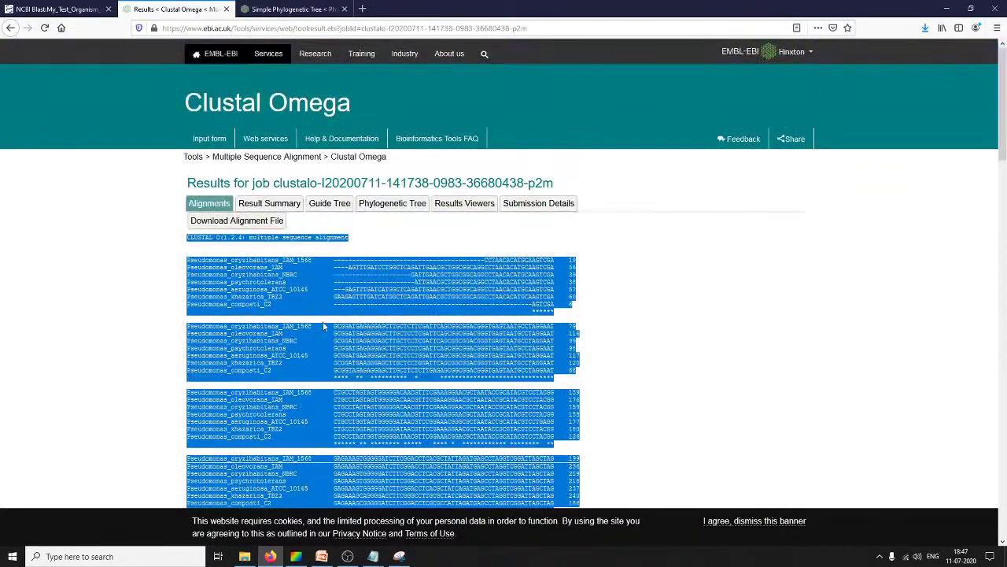
Paste the copied alignment into Simple Phylogeny, keep Neighbour-joining as the clustering method, and submit the job.
{"action": "left_click", "coordinate": [278, 9]}
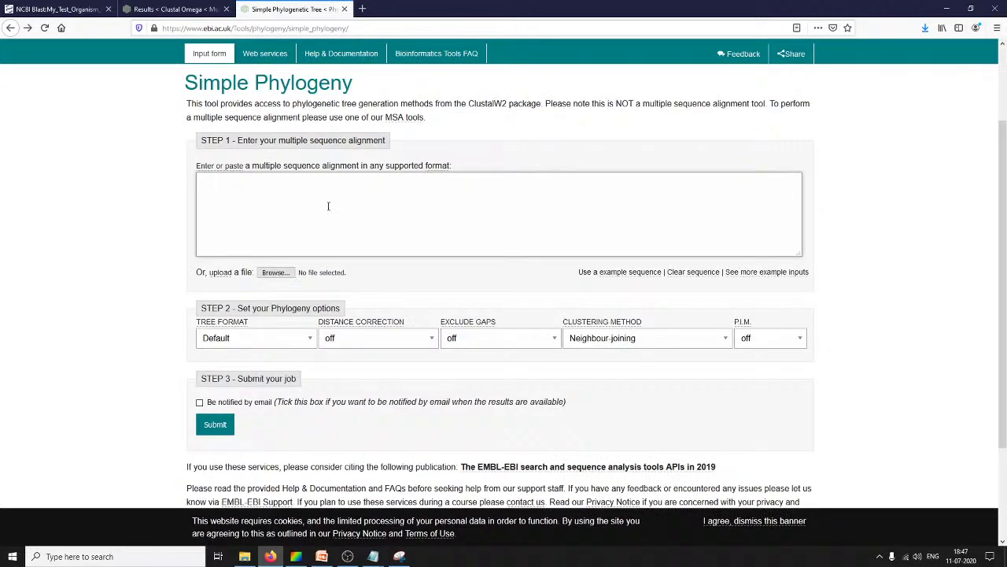
{"action": "key", "text": "ctrl+v"}
{"action": "scroll", "coordinate": [366, 227], "scroll_direction": "down", "scroll_amount": 3}
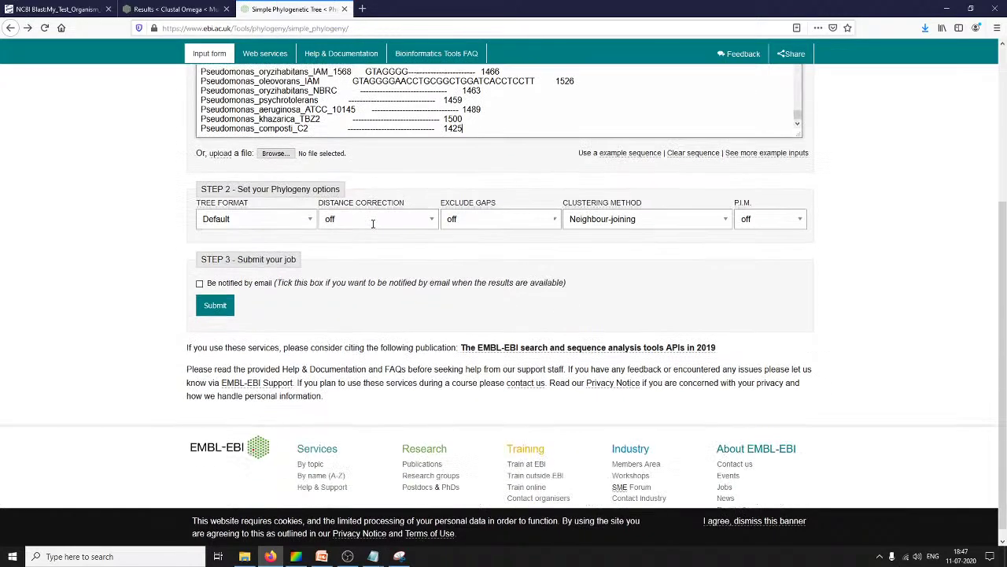
{"action": "scroll", "coordinate": [438, 210], "scroll_direction": "up", "scroll_amount": 2}
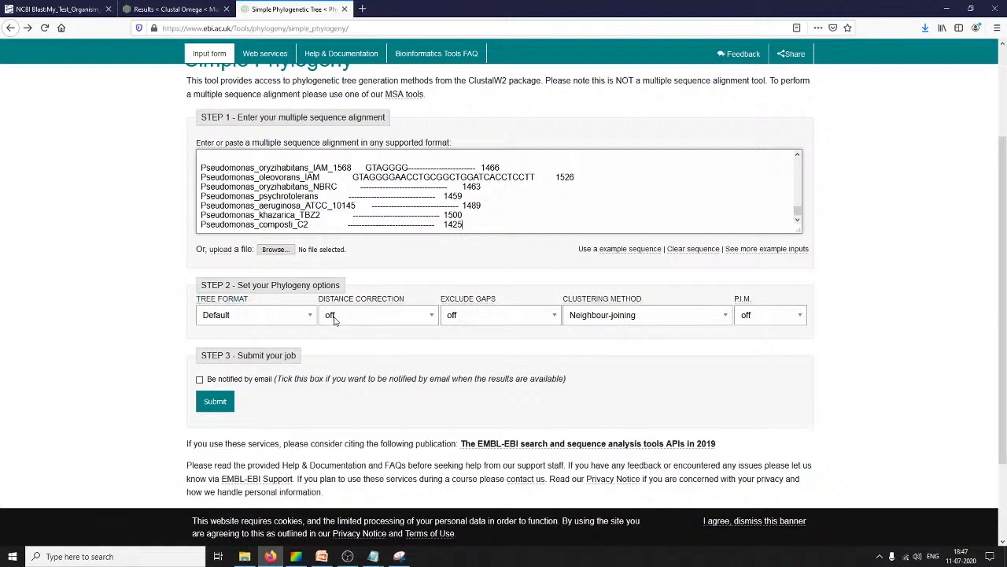
{"action": "left_click", "coordinate": [631, 320]}
{"action": "left_click", "coordinate": [623, 319]}
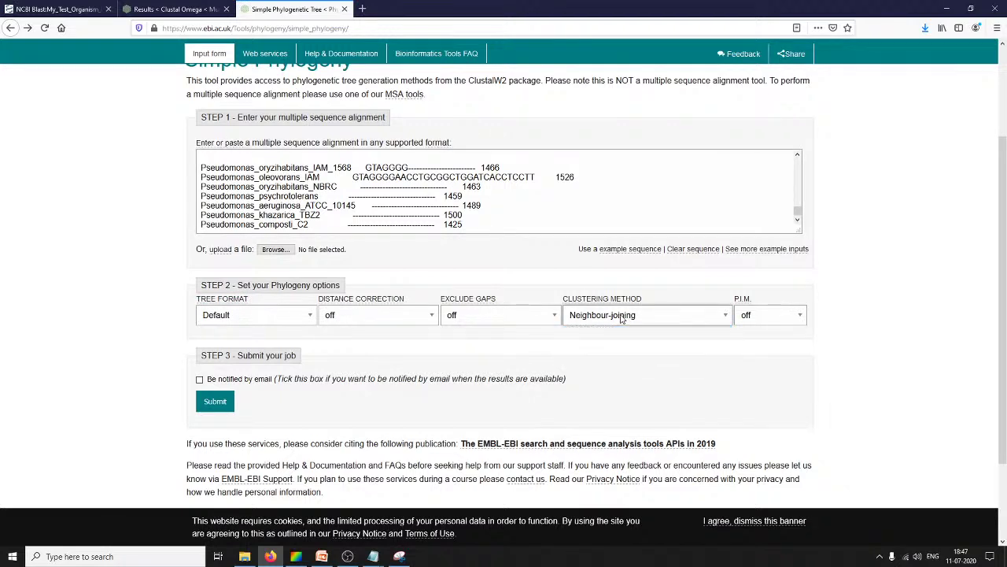
{"action": "left_click", "coordinate": [221, 410]}
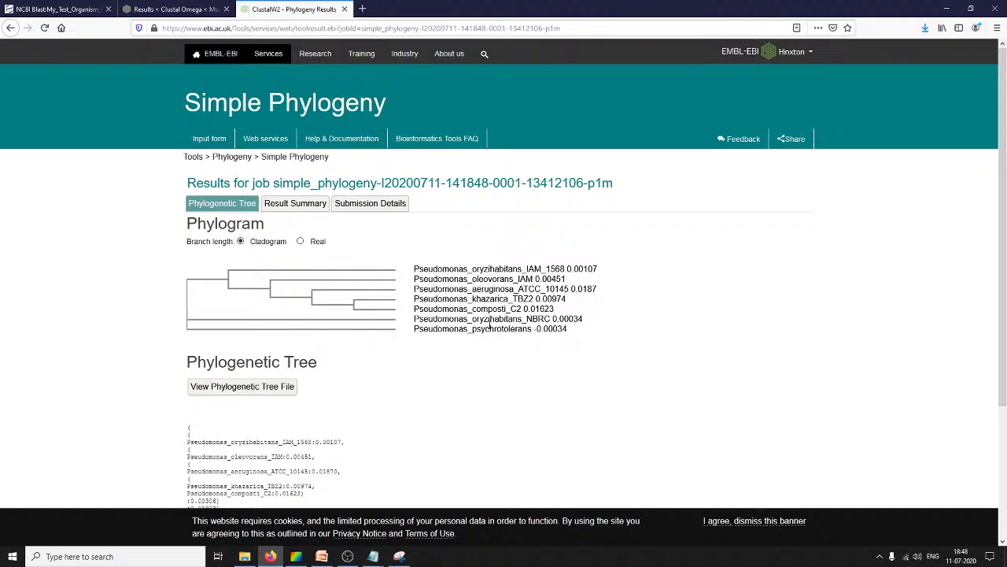
Compare the phylogram with Cladogram and Real branch lengths, ending on Real.
{"action": "scroll", "coordinate": [503, 268], "scroll_direction": "down", "scroll_amount": 1}
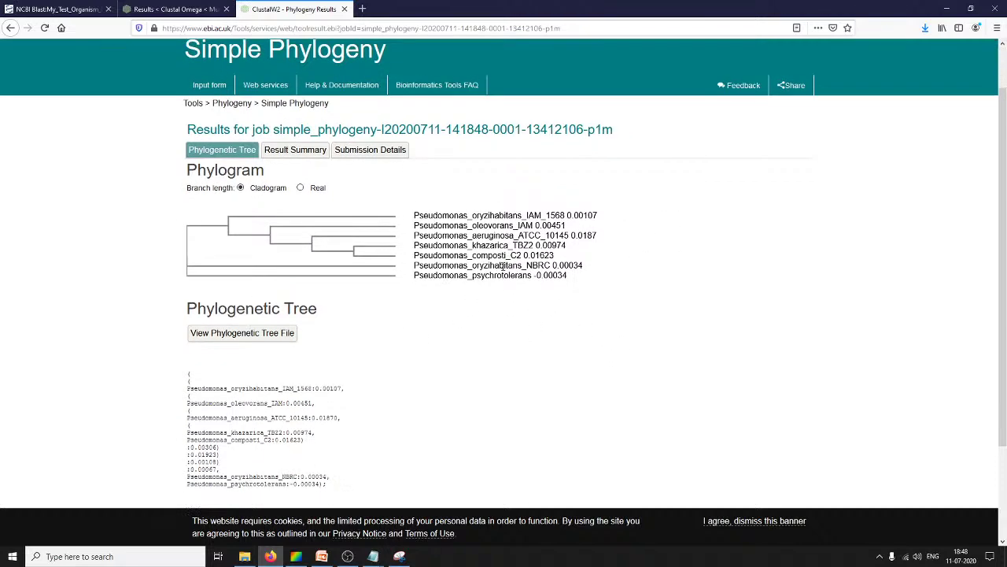
{"action": "left_click", "coordinate": [301, 189]}
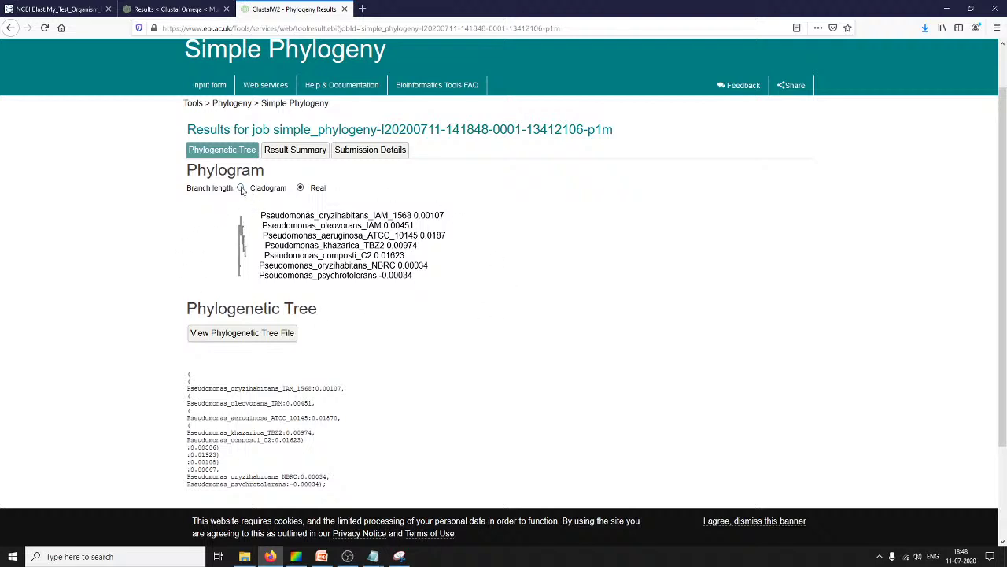
{"action": "left_click", "coordinate": [241, 188]}
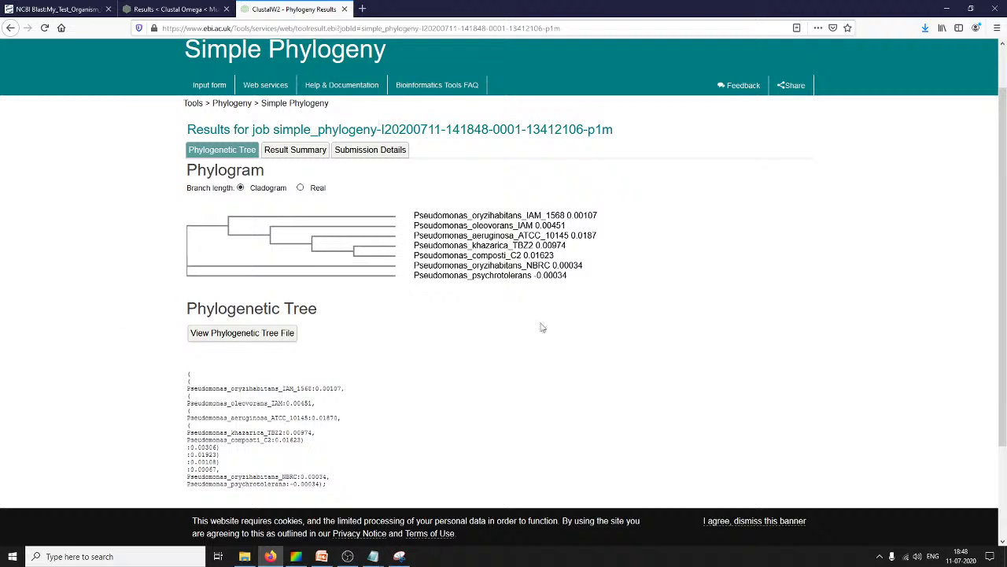
{"action": "left_click", "coordinate": [301, 188]}
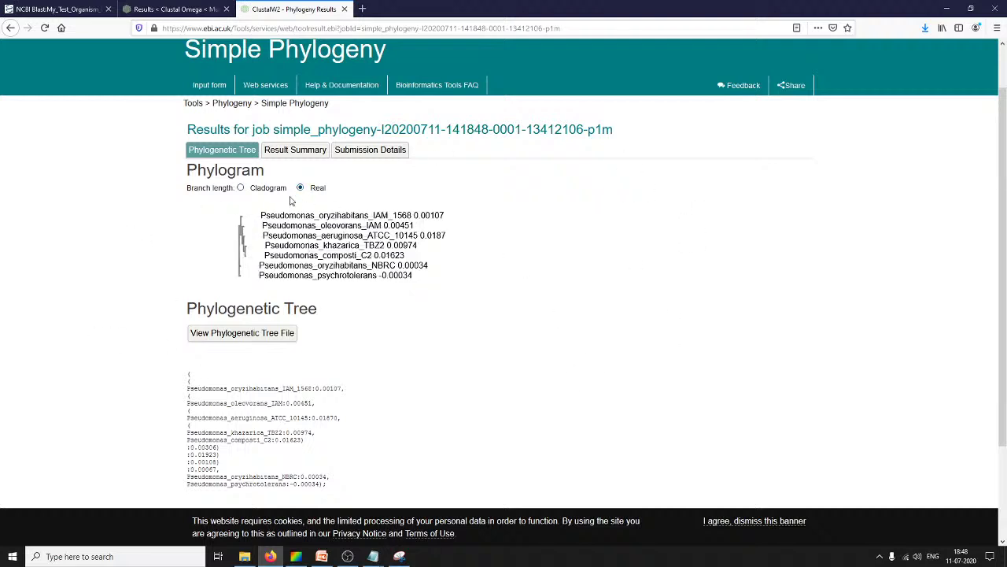
{"action": "left_click", "coordinate": [241, 188]}
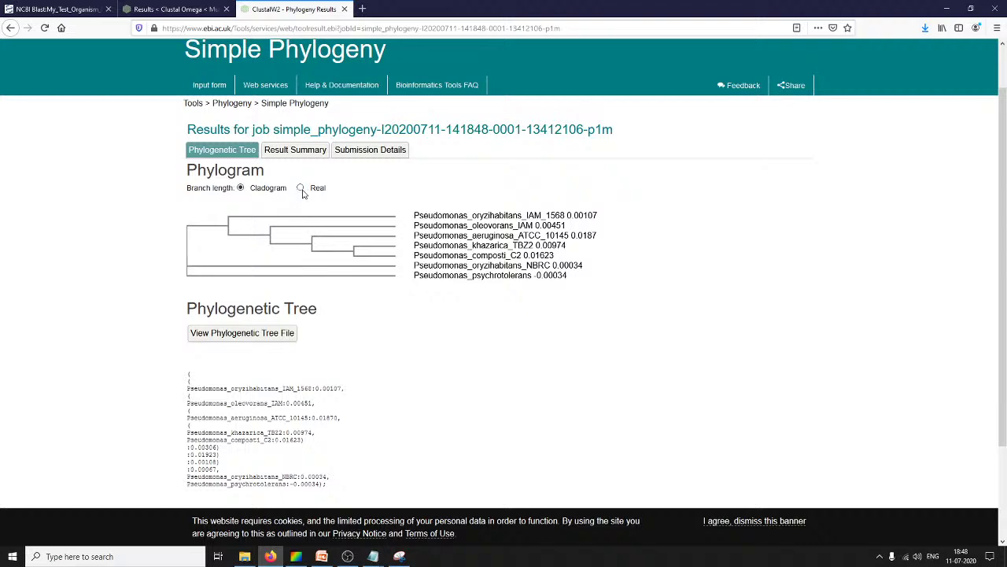
{"action": "left_click", "coordinate": [300, 188]}
{"action": "left_click", "coordinate": [241, 188]}
{"action": "left_click", "coordinate": [301, 188]}
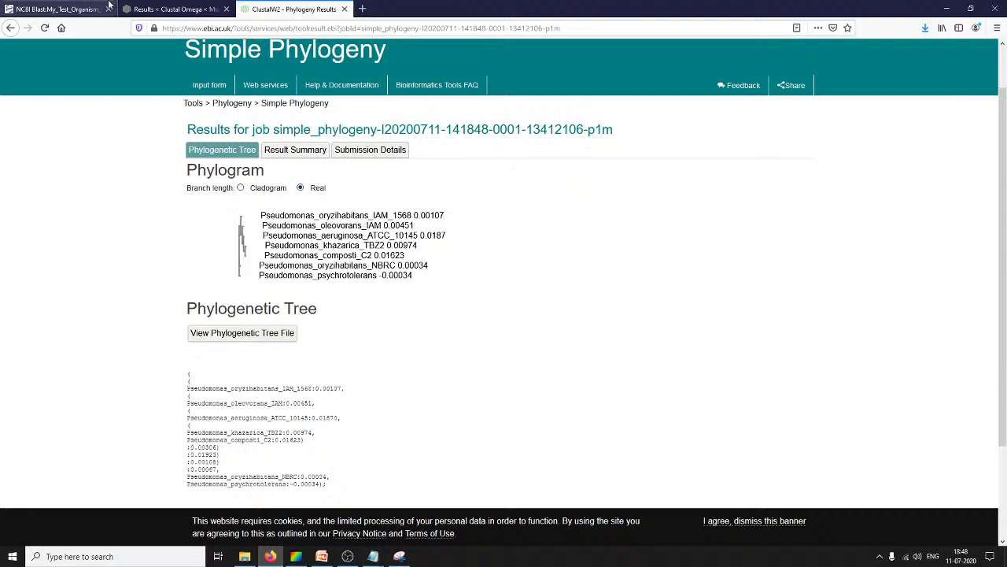
Return from the Clustal Omega results to its input form and clear the previously entered sequences.
{"action": "left_click", "coordinate": [181, 9]}
{"action": "left_click", "coordinate": [47, 9]}
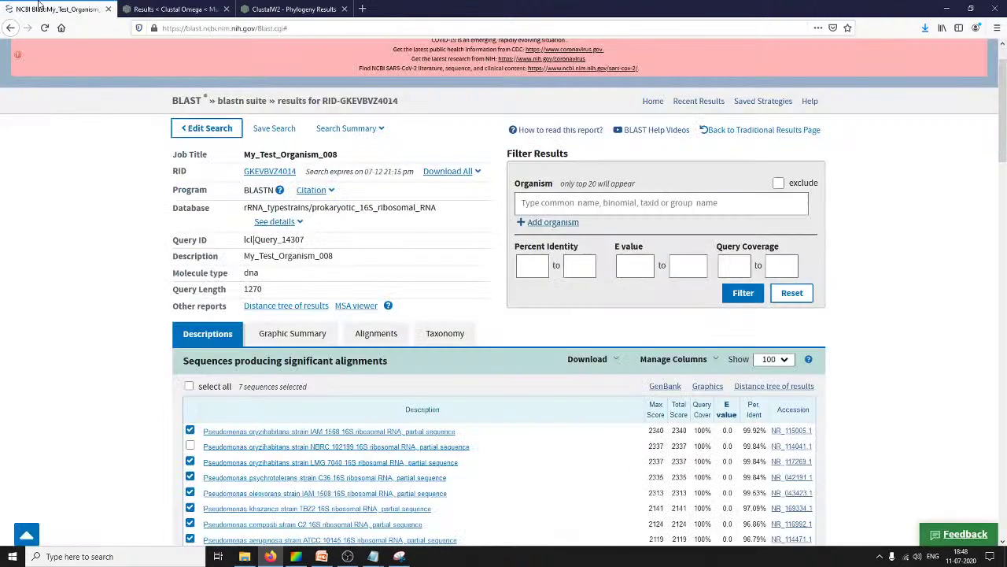
{"action": "left_click", "coordinate": [167, 9]}
{"action": "right_click", "coordinate": [10, 29]}
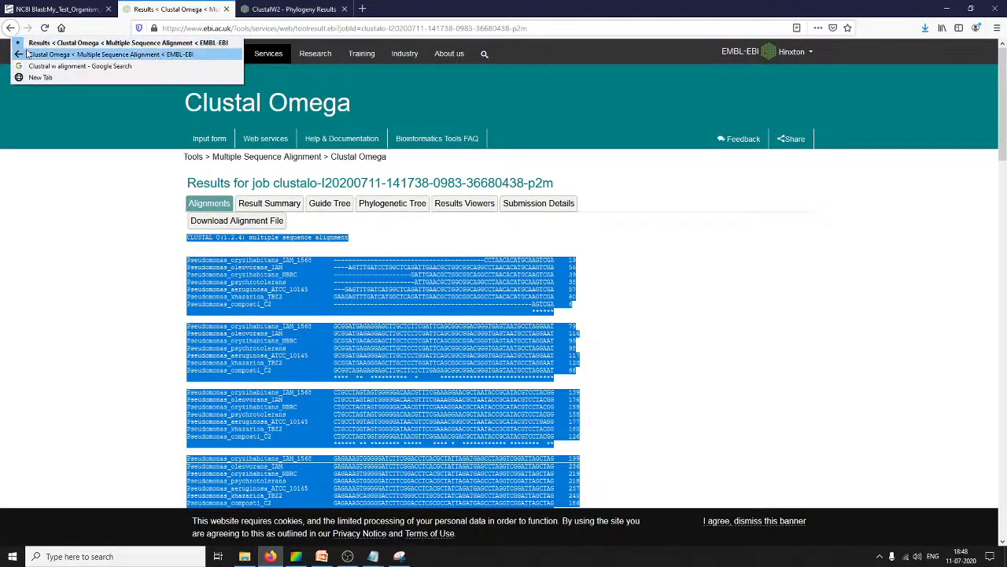
{"action": "left_click", "coordinate": [74, 55]}
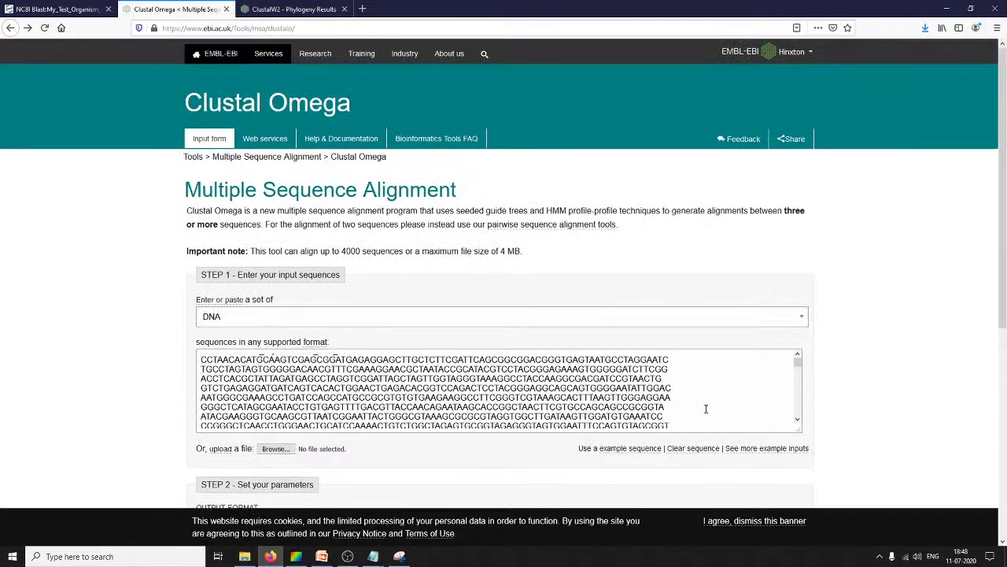
{"action": "left_click", "coordinate": [681, 454]}
{"action": "left_click", "coordinate": [254, 357]}
{"action": "scroll", "coordinate": [254, 357], "scroll_direction": "down", "scroll_amount": 3}
Bring the Test_Seq Notepad file to the front and copy the full My_Test_Organism_008 sequence with its header.
{"action": "mouse_move", "coordinate": [384, 559]}
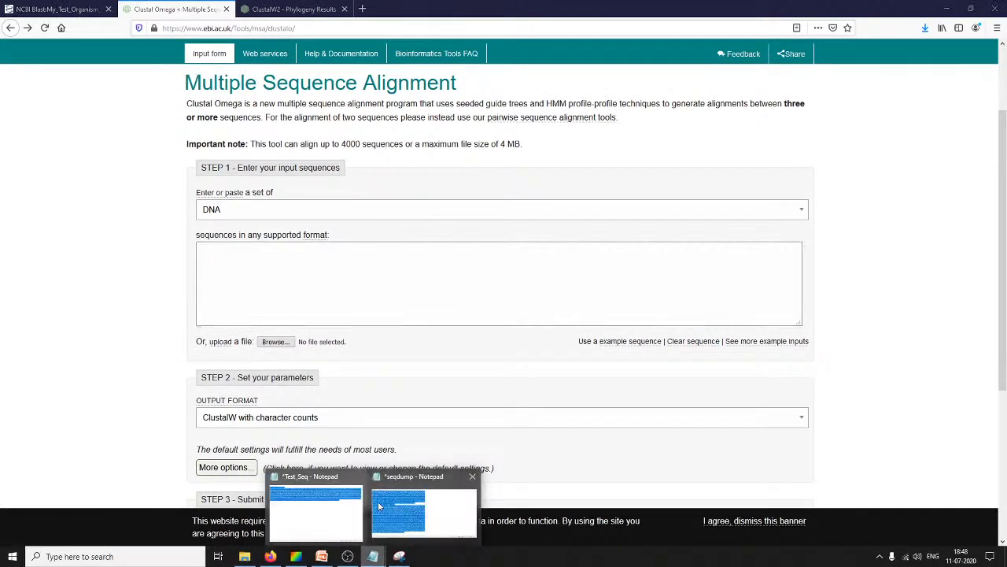
{"action": "left_click", "coordinate": [304, 522]}
{"action": "left_click", "coordinate": [546, 274]}
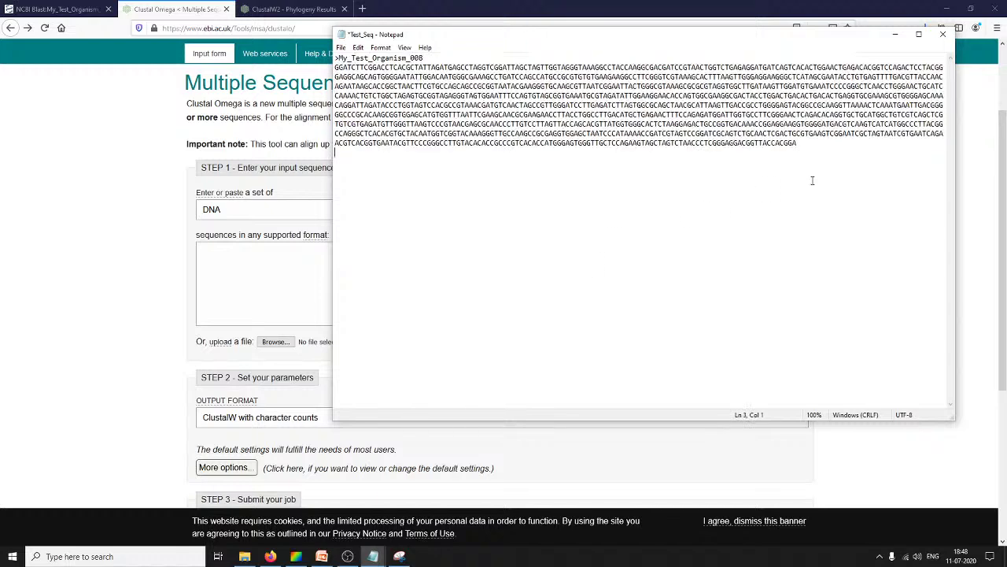
{"action": "left_click_drag", "start_coordinate": [811, 152], "coordinate": [229, 39]}
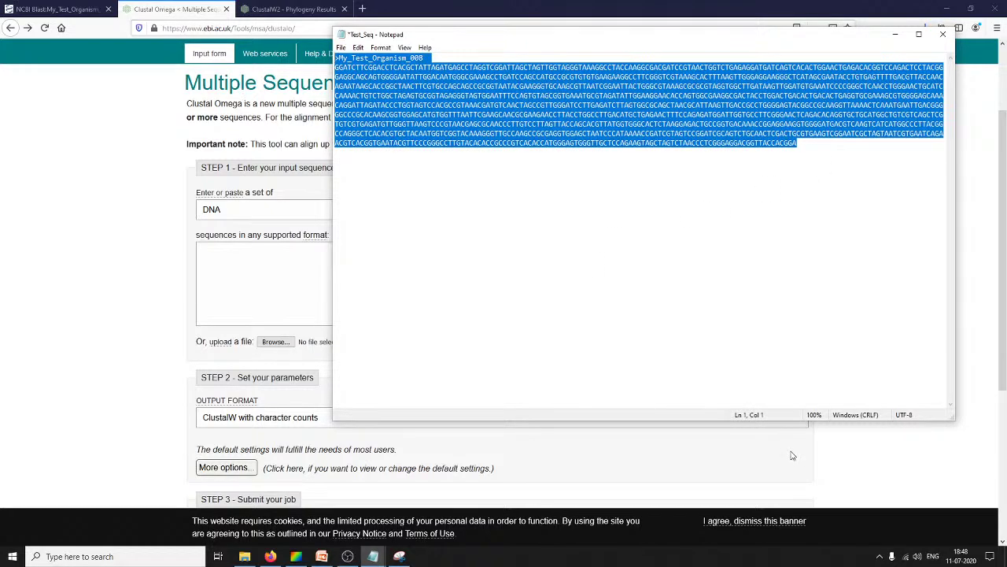
{"action": "key", "text": "ctrl+c"}
Go back to the Clustal Omega input form and paste the My_Test_Organism_008 sequence into the empty sequence input.
{"action": "left_click", "coordinate": [59, 10]}
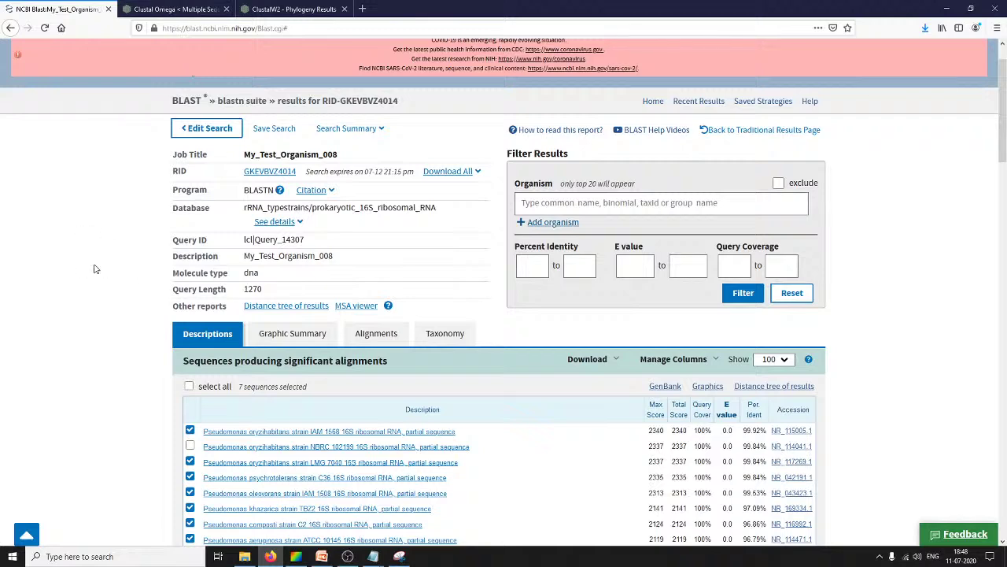
{"action": "left_click", "coordinate": [175, 9]}
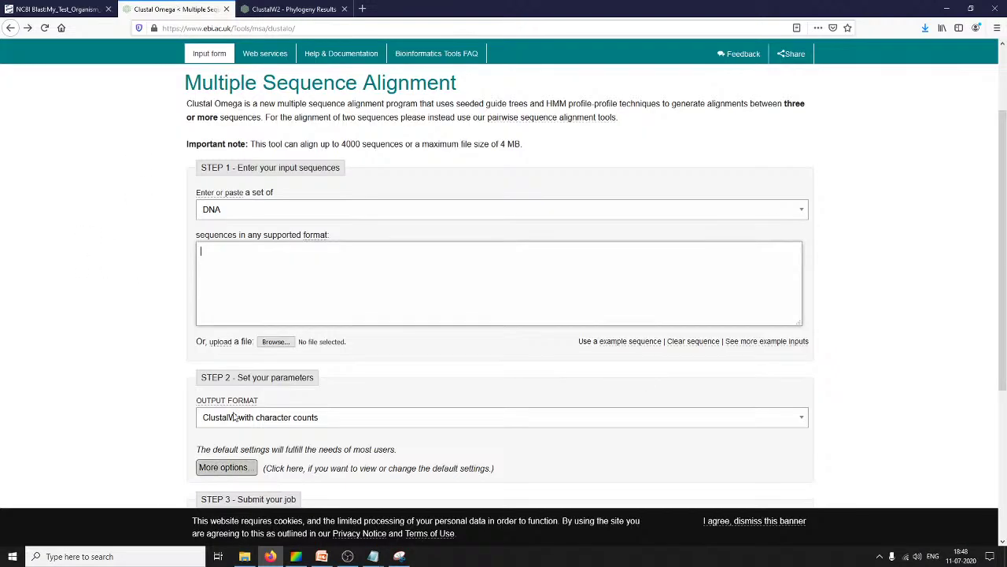
{"action": "left_click", "coordinate": [373, 555]}
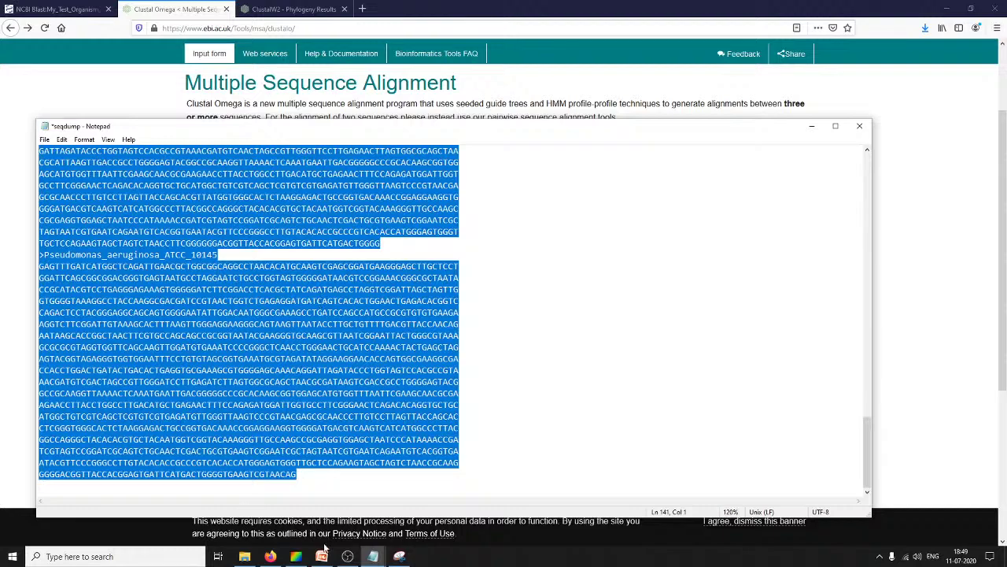
{"action": "mouse_move", "coordinate": [373, 556]}
{"action": "left_click", "coordinate": [319, 507]}
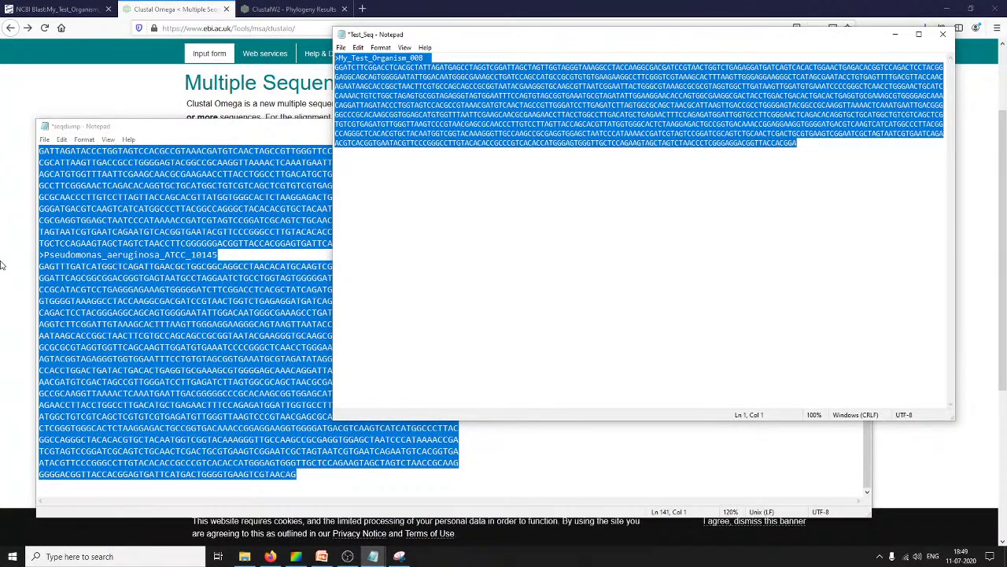
{"action": "left_click", "coordinate": [5, 264]}
{"action": "left_click", "coordinate": [264, 280]}
{"action": "key", "text": "ctrl+v"}
{"action": "scroll", "coordinate": [266, 281], "scroll_direction": "up", "scroll_amount": 5}
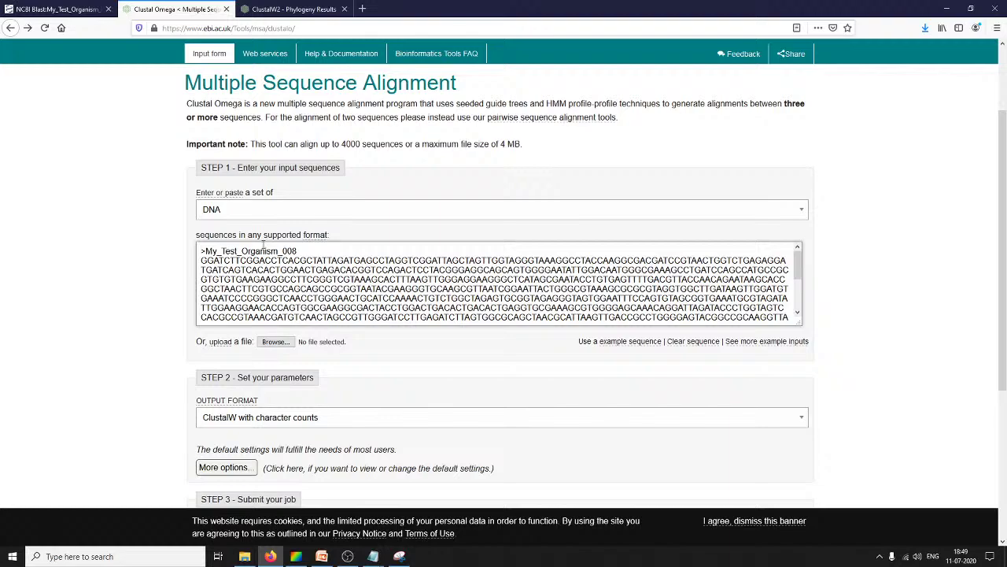
Bring the seqdump Notepad file to the front and copy all of its Pseudomonas reference sequences.
{"action": "scroll", "coordinate": [261, 246], "scroll_direction": "down", "scroll_amount": 5}
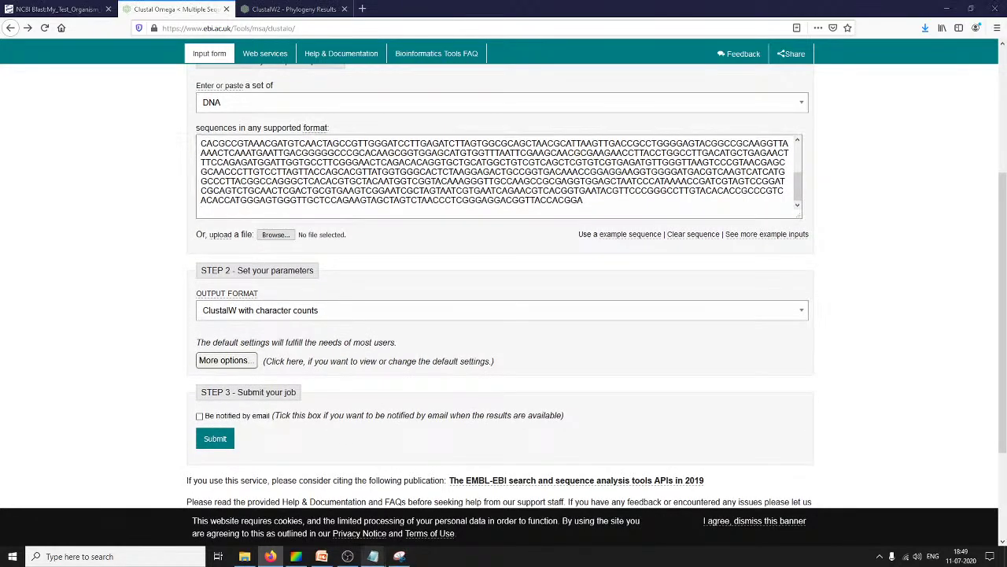
{"action": "left_click", "coordinate": [375, 557]}
{"action": "left_click", "coordinate": [398, 556]}
{"action": "mouse_move", "coordinate": [375, 556]}
{"action": "left_click", "coordinate": [379, 498]}
{"action": "right_click", "coordinate": [219, 253]}
{"action": "left_click", "coordinate": [226, 281]}
{"action": "left_click", "coordinate": [3, 346]}
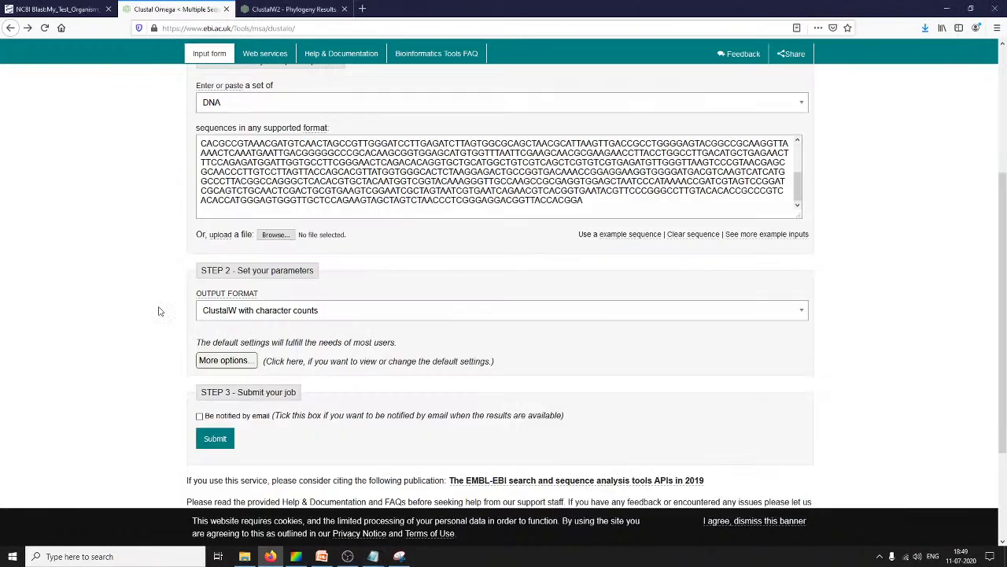
Paste the reference sequences below the My_Test_Organism_008 sequence in Clustal Omega and submit the alignment job.
{"action": "left_click", "coordinate": [255, 214]}
{"action": "key", "text": "ctrl+v"}
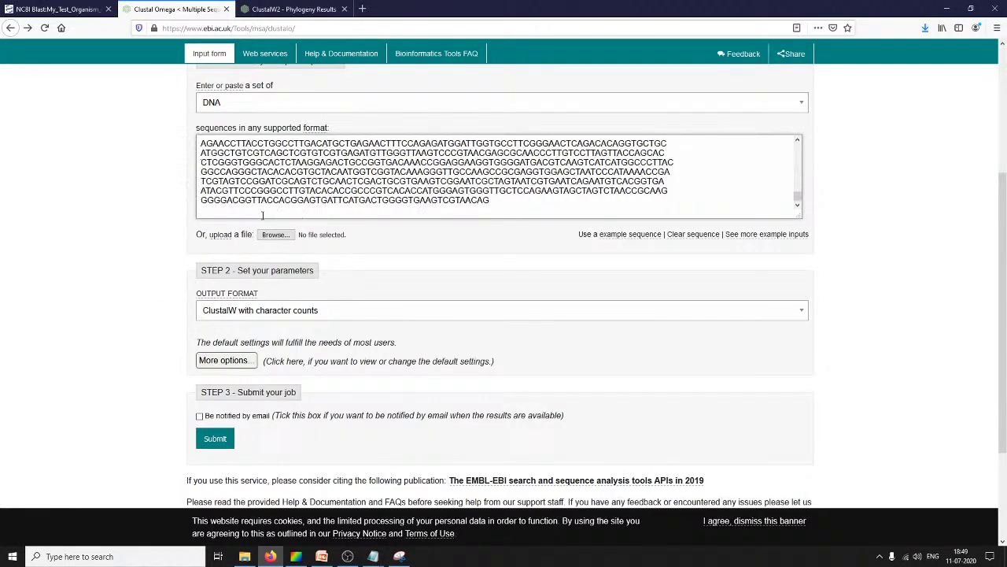
{"action": "scroll", "coordinate": [273, 209], "scroll_direction": "up", "scroll_amount": 10}
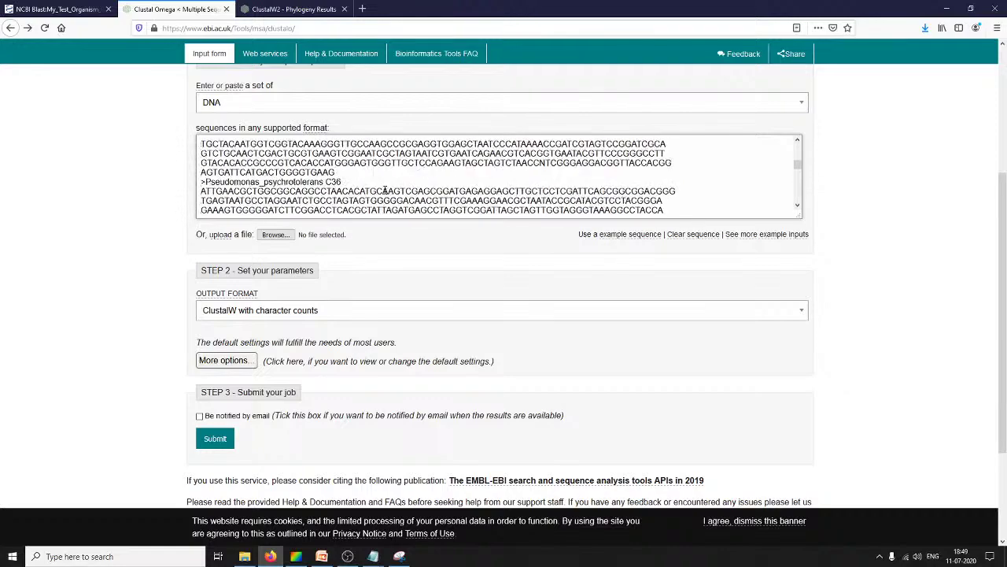
{"action": "left_click", "coordinate": [218, 441]}
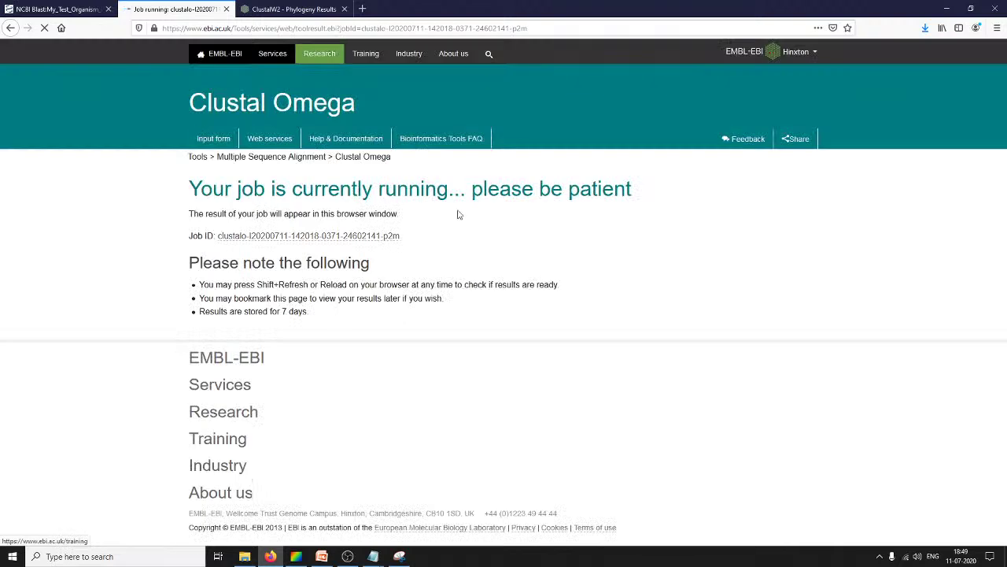
Return from the Simple Phylogeny results to its input form and clear the old alignment.
{"action": "left_click", "coordinate": [292, 9]}
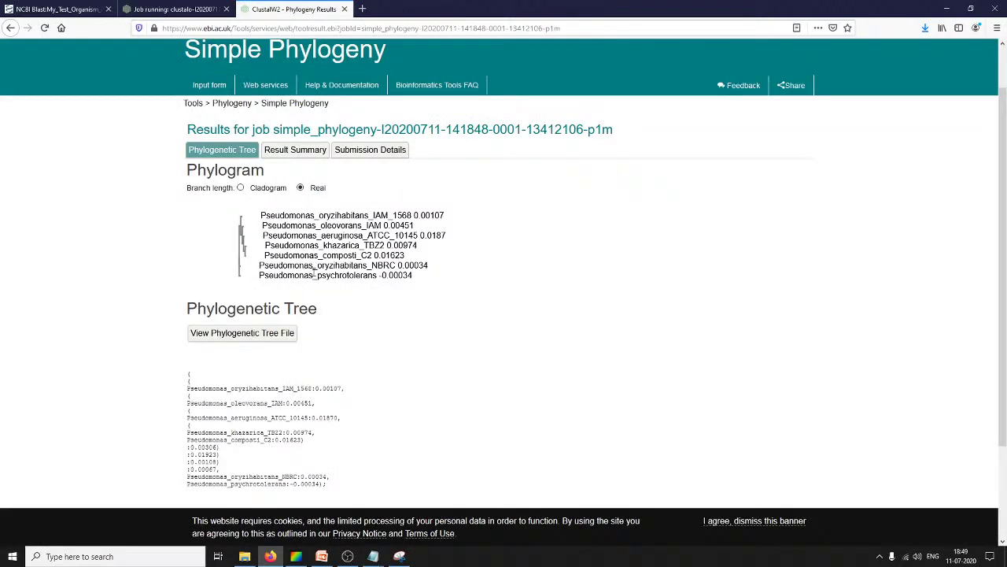
{"action": "right_click", "coordinate": [7, 29]}
{"action": "left_click", "coordinate": [29, 52]}
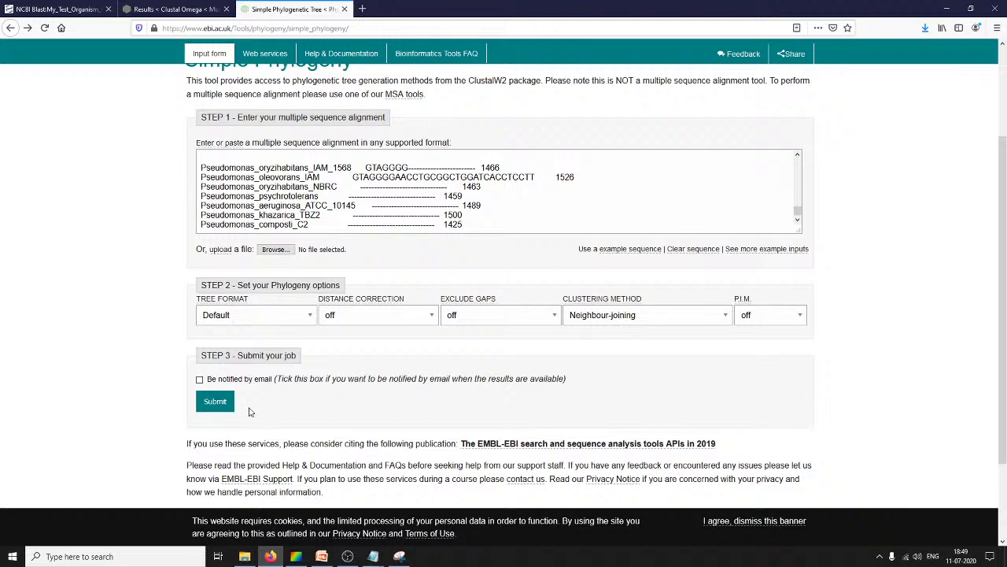
{"action": "left_click", "coordinate": [290, 186]}
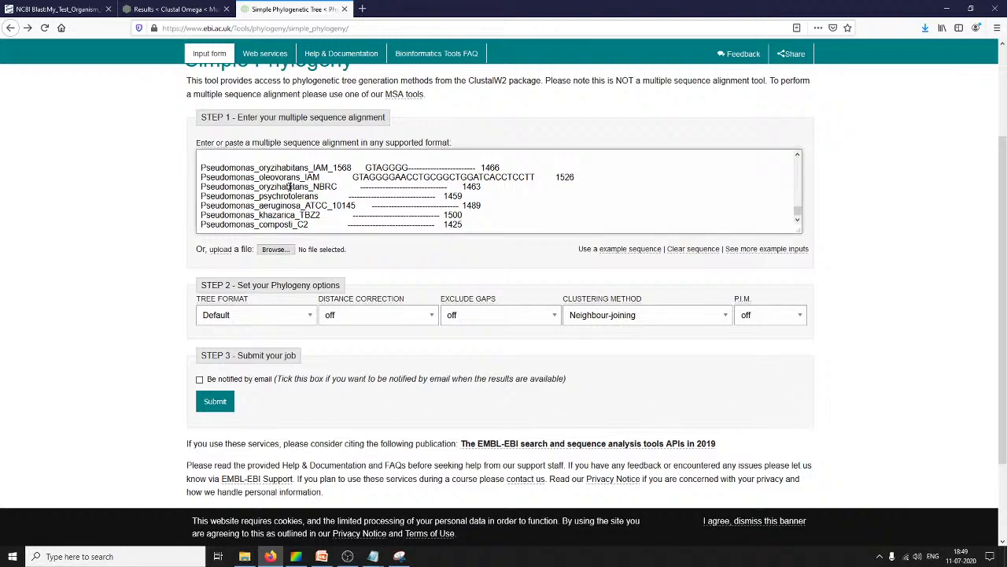
{"action": "left_click", "coordinate": [692, 249]}
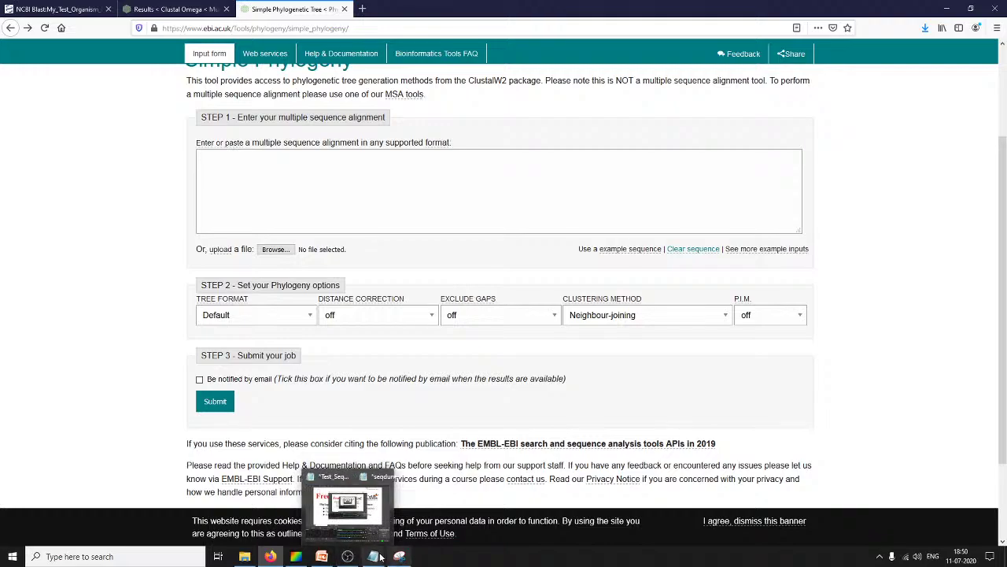
Bring the Test_Seq Notepad file to the front, deselect its text and zoom in to 160%.
{"action": "mouse_move", "coordinate": [376, 556]}
{"action": "left_click", "coordinate": [338, 511]}
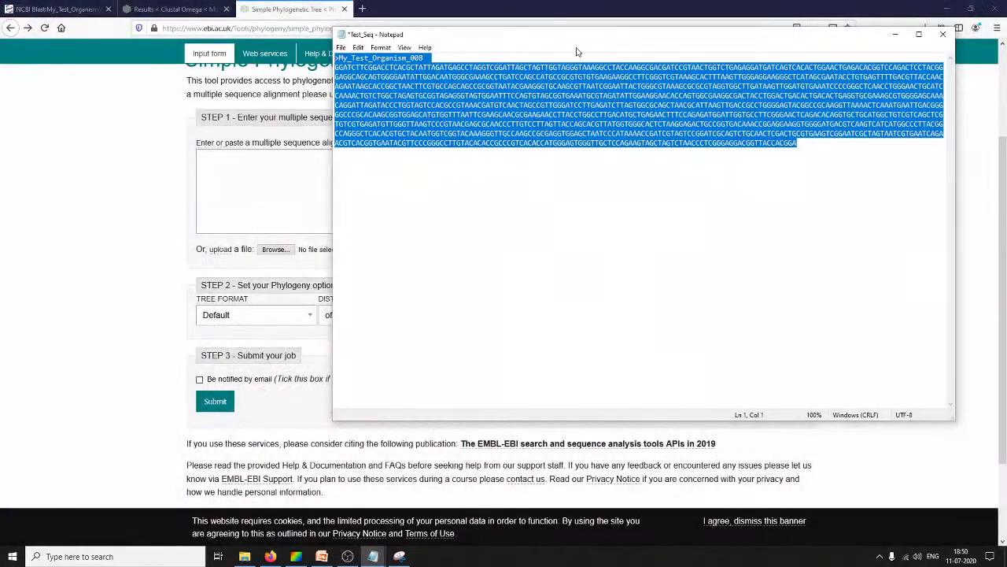
{"action": "left_click_drag", "start_coordinate": [508, 39], "coordinate": [348, 90]}
{"action": "key", "text": "ctrl+End"}
{"action": "key", "text": "ctrl+plus"}
{"action": "key", "text": "ctrl+plus"}
{"action": "key", "text": "ctrl+plus"}
{"action": "key", "text": "ctrl+plus"}
{"action": "key", "text": "ctrl+plus"}
{"action": "key", "text": "ctrl+plus"}
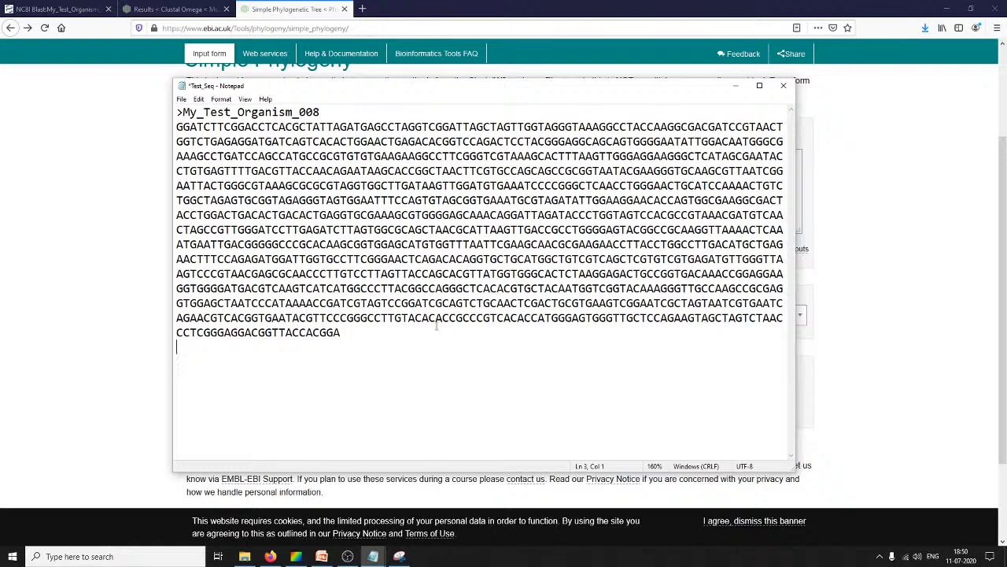
Replace the name in the Test_Seq FASTA header with Streptomyces_globosus_LGFT_1623, keeping the leading > sign.
{"action": "left_click_drag", "start_coordinate": [183, 112], "coordinate": [323, 111]}
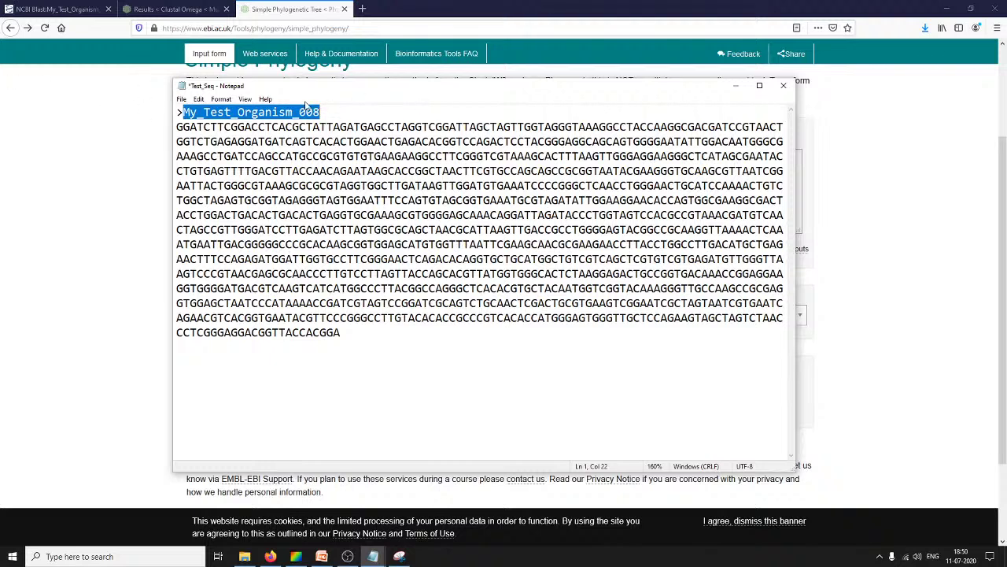
{"action": "type", "text": "S"}
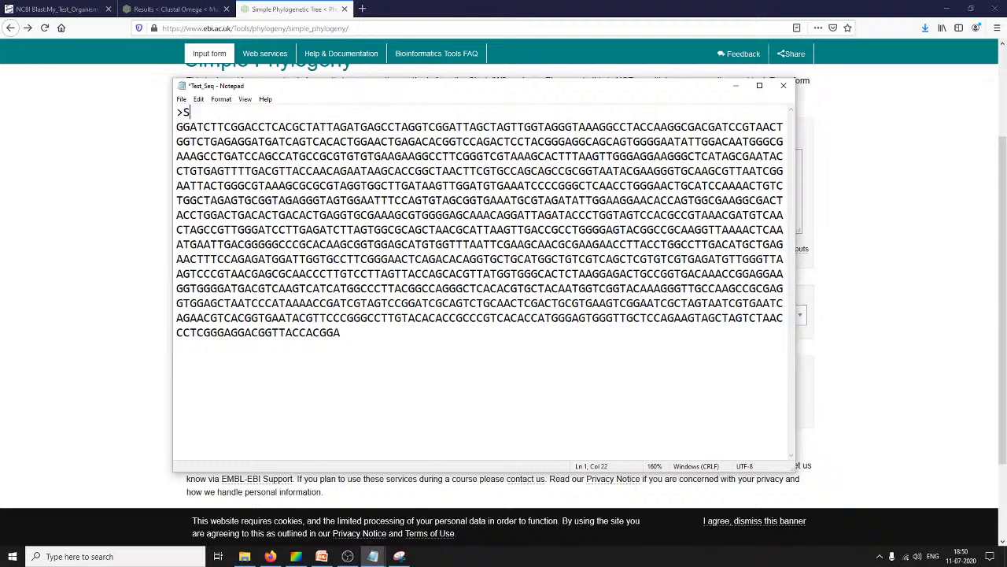
{"action": "type", "text": "treptomyces globosus"}
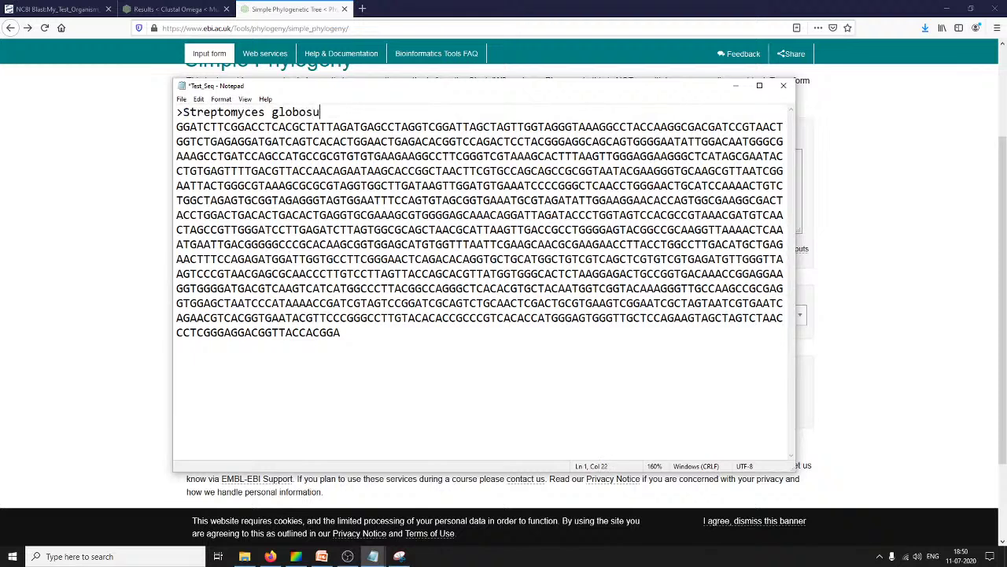
{"action": "key", "text": "Left"}
{"action": "key", "text": "Left"}
{"action": "key", "text": "Left"}
{"action": "key", "text": "Left"}
{"action": "key", "text": "Left"}
{"action": "key", "text": "Left"}
{"action": "key", "text": "Left"}
{"action": "key", "text": "Left"}
{"action": "key", "text": "Left"}
{"action": "key", "text": "Delete"}
{"action": "type", "text": "_"}
{"action": "type", "text": "_"}
{"action": "key", "text": "BackSpace"}
{"action": "key", "text": "BackSpace"}
{"action": "key", "text": "BackSpace"}
{"action": "type", "text": "_"}
{"action": "type", "text": "LGF"}
{"action": "type", "text": "T"}
{"action": "type", "text": "_008"}
{"action": "key", "text": "BackSpace"}
{"action": "key", "text": "BackSpace"}
{"action": "key", "text": "BackSpace"}
{"action": "type", "text": "1623"}
Highlight the whole FASTA header line in Test_Seq, then only the organism name after the > sign.
{"action": "left_click_drag", "start_coordinate": [396, 111], "coordinate": [167, 116]}
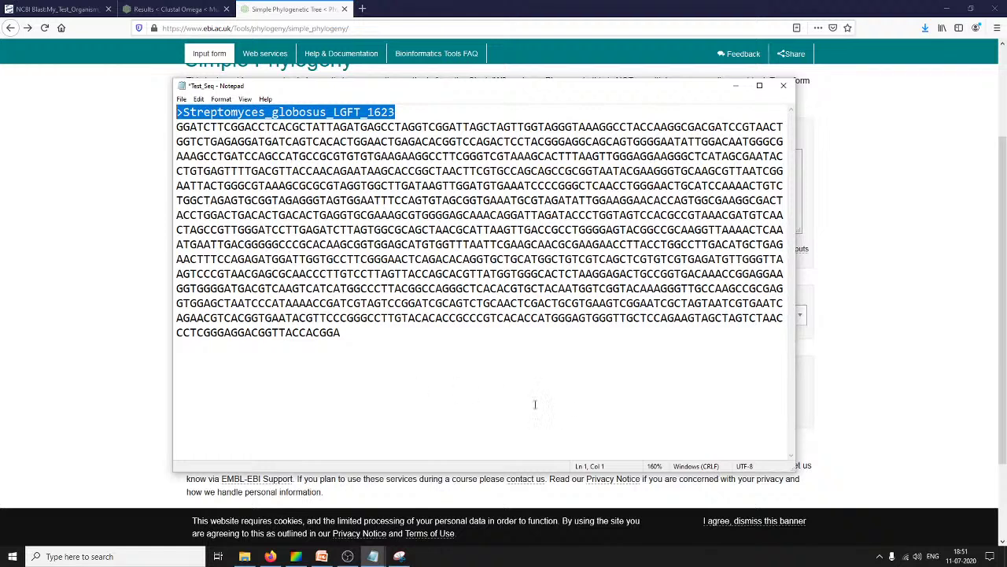
{"action": "left_click", "coordinate": [404, 356]}
{"action": "left_click_drag", "start_coordinate": [184, 112], "coordinate": [463, 103]}
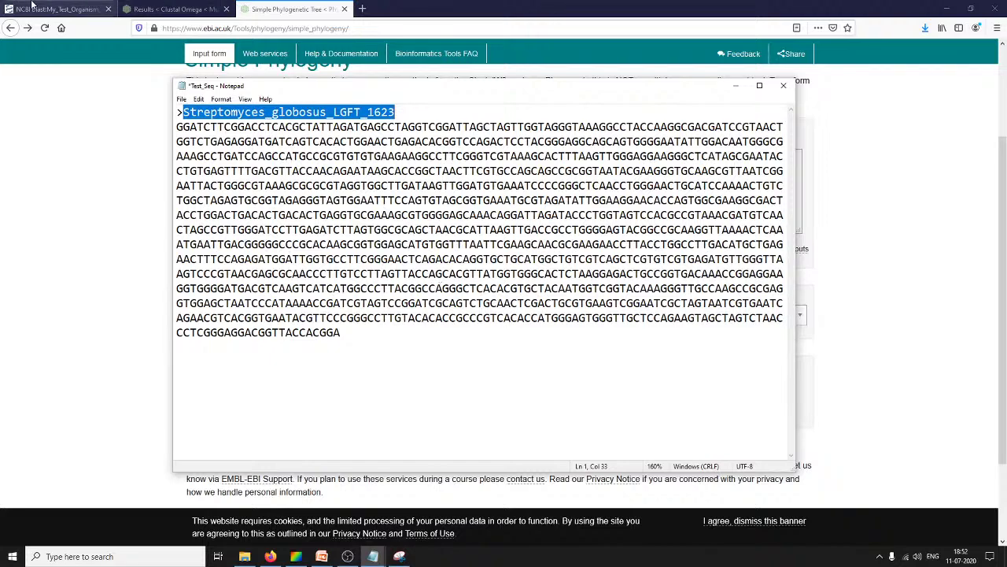
Look through the BLAST hit list for My_Test_Organism_008, examining query cover, E value and percent identity.
{"action": "left_click", "coordinate": [59, 9]}
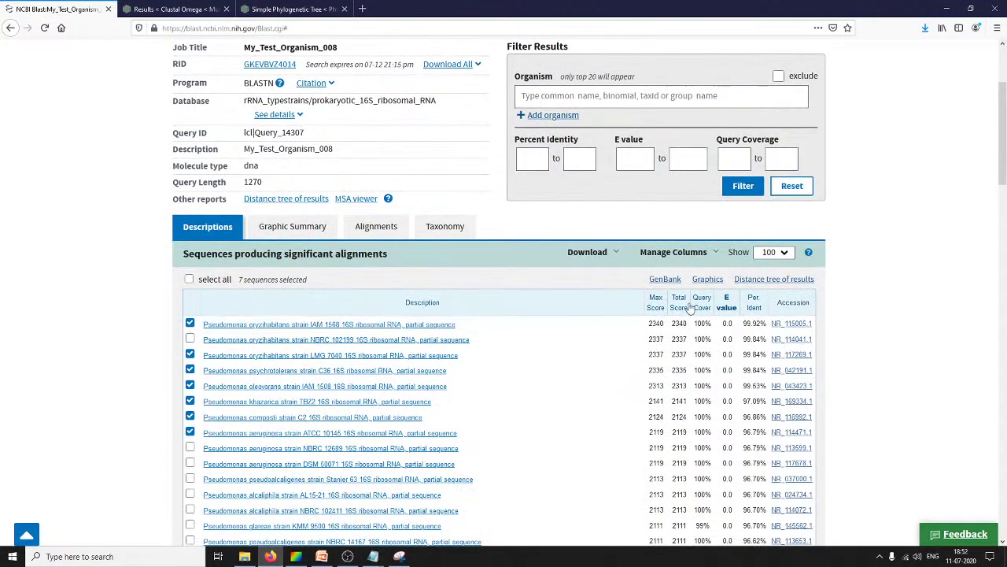
{"action": "scroll", "coordinate": [756, 370], "scroll_direction": "down", "scroll_amount": 5}
{"action": "scroll", "coordinate": [723, 338], "scroll_direction": "up", "scroll_amount": 3}
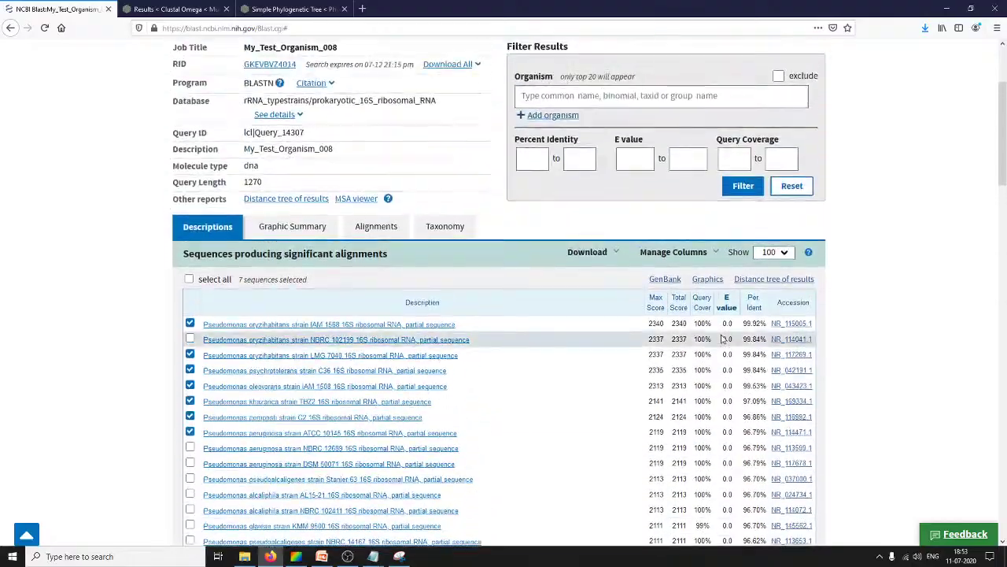
{"action": "scroll", "coordinate": [730, 338], "scroll_direction": "down", "scroll_amount": 20}
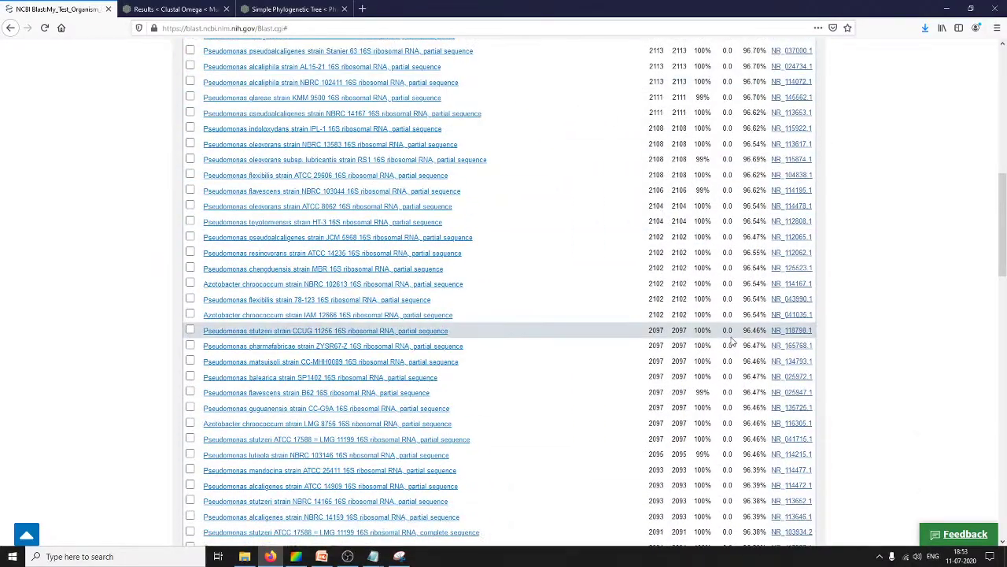
{"action": "scroll", "coordinate": [730, 354], "scroll_direction": "down", "scroll_amount": 8}
{"action": "scroll", "coordinate": [726, 349], "scroll_direction": "up", "scroll_amount": 5}
{"action": "scroll", "coordinate": [714, 421], "scroll_direction": "down", "scroll_amount": 3}
{"action": "scroll", "coordinate": [700, 425], "scroll_direction": "up", "scroll_amount": 4}
{"action": "scroll", "coordinate": [686, 432], "scroll_direction": "down", "scroll_amount": 4}
{"action": "scroll", "coordinate": [686, 432], "scroll_direction": "up", "scroll_amount": 20}
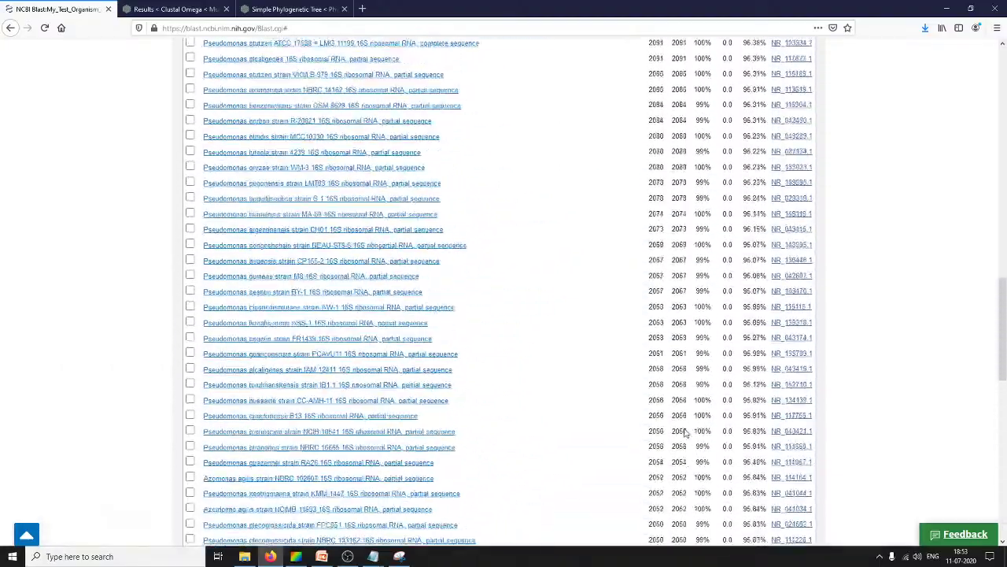
{"action": "scroll", "coordinate": [686, 429], "scroll_direction": "up", "scroll_amount": 2}
{"action": "scroll", "coordinate": [700, 402], "scroll_direction": "down", "scroll_amount": 3}
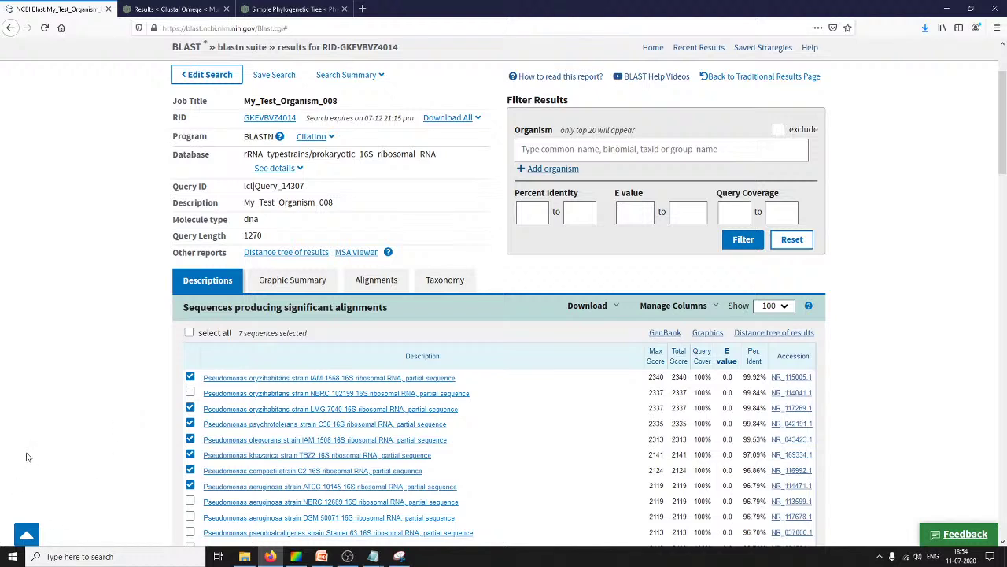
Show the Test_Seq Notepad file over the BLAST results, place the cursor below its sequence and return to the browser.
{"action": "mouse_move", "coordinate": [373, 557]}
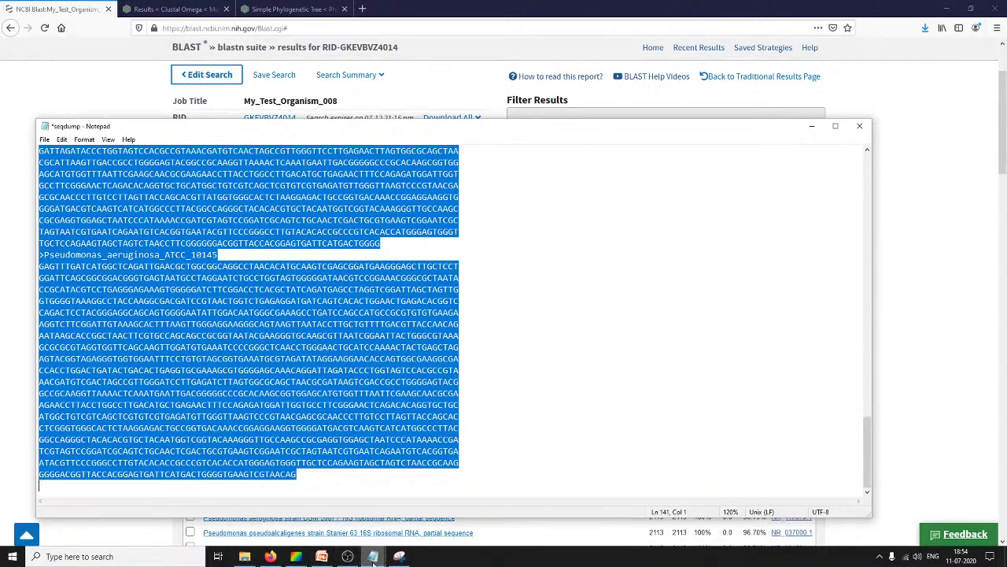
{"action": "left_click", "coordinate": [320, 528]}
{"action": "left_click", "coordinate": [346, 318]}
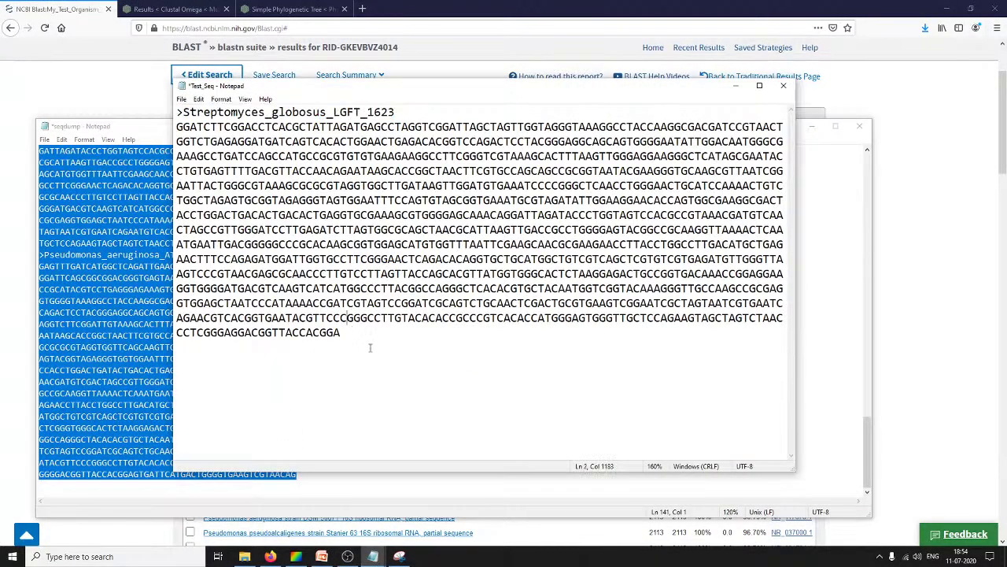
{"action": "left_click", "coordinate": [347, 344]}
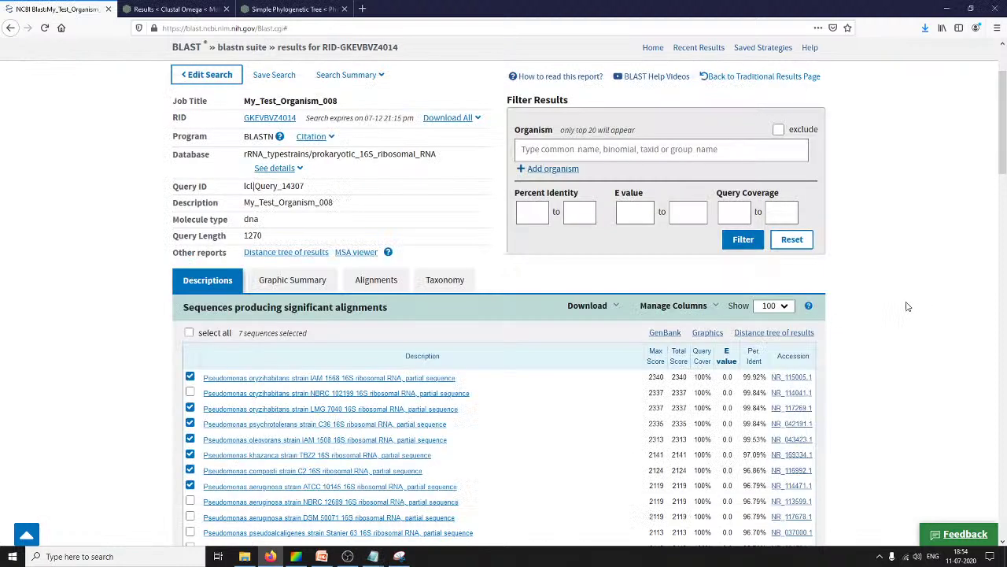
{"action": "left_click", "coordinate": [236, 47]}
Switch to the Clustal Omega results, bring up the Test_Seq file and highlight its nucleotide sequence below the header.
{"action": "left_click", "coordinate": [144, 5]}
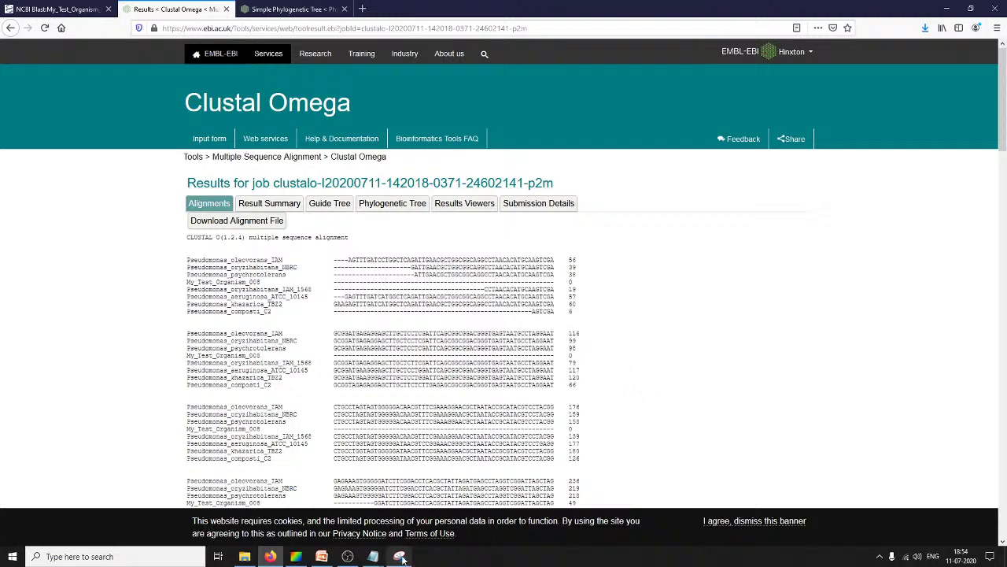
{"action": "mouse_move", "coordinate": [401, 559]}
{"action": "left_click", "coordinate": [398, 514]}
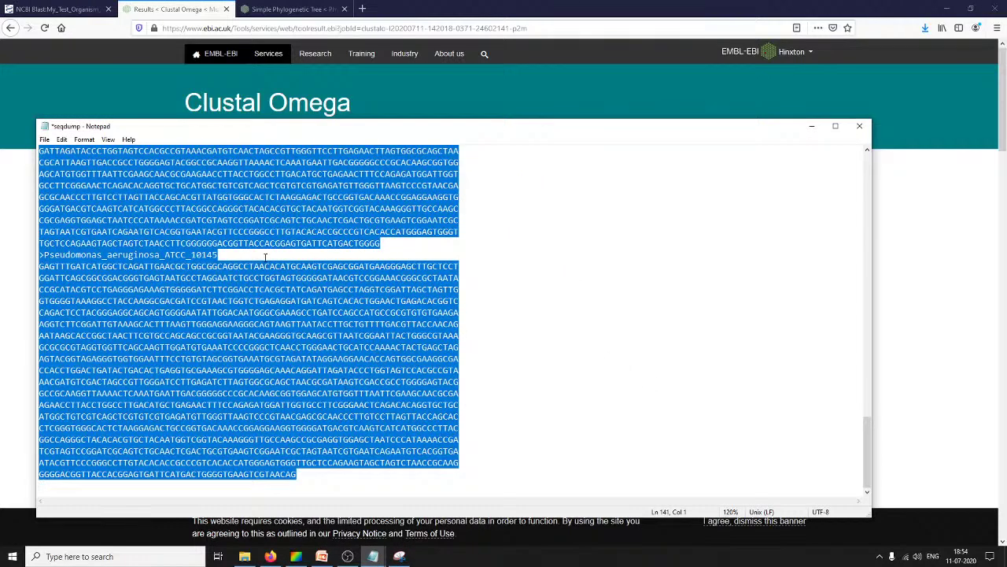
{"action": "left_click", "coordinate": [315, 510]}
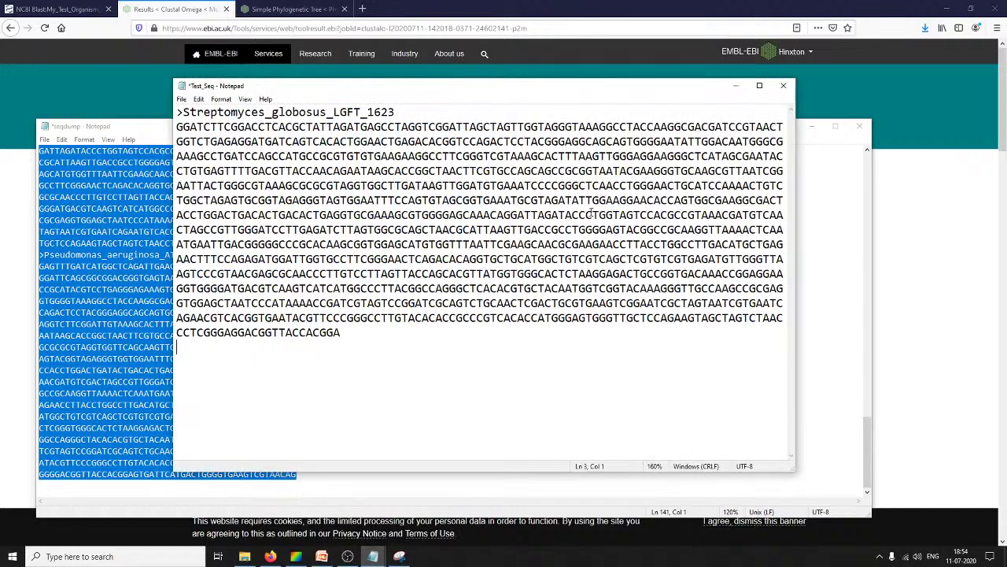
{"action": "left_click_drag", "start_coordinate": [404, 126], "coordinate": [174, 122]}
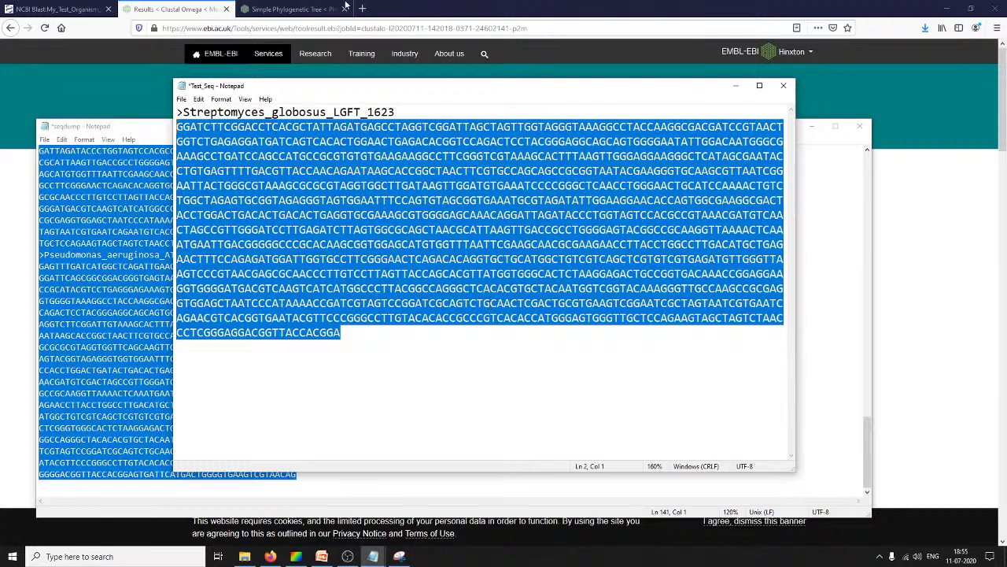
Activate the empty Simple Phylogeny alignment input and copy the complete alignment from the Clustal Omega results.
{"action": "left_click", "coordinate": [288, 9]}
{"action": "scroll", "coordinate": [473, 260], "scroll_direction": "up", "scroll_amount": 3}
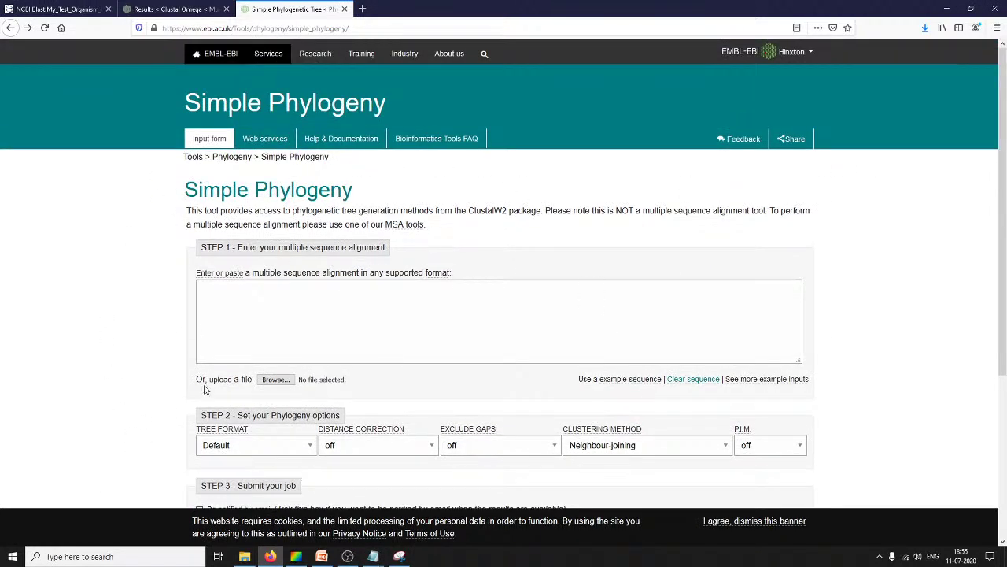
{"action": "scroll", "coordinate": [637, 376], "scroll_direction": "down", "scroll_amount": 3}
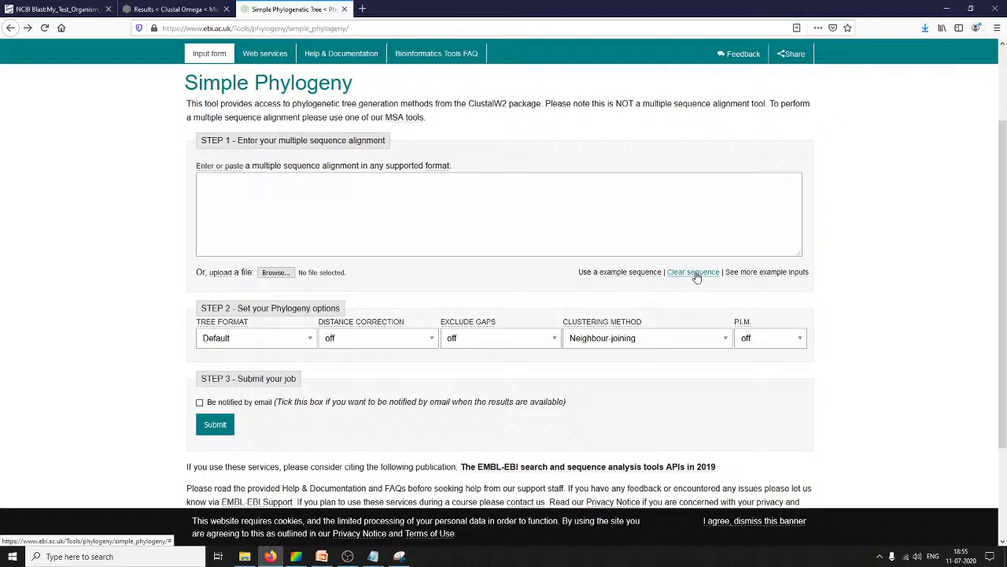
{"action": "left_click", "coordinate": [442, 198]}
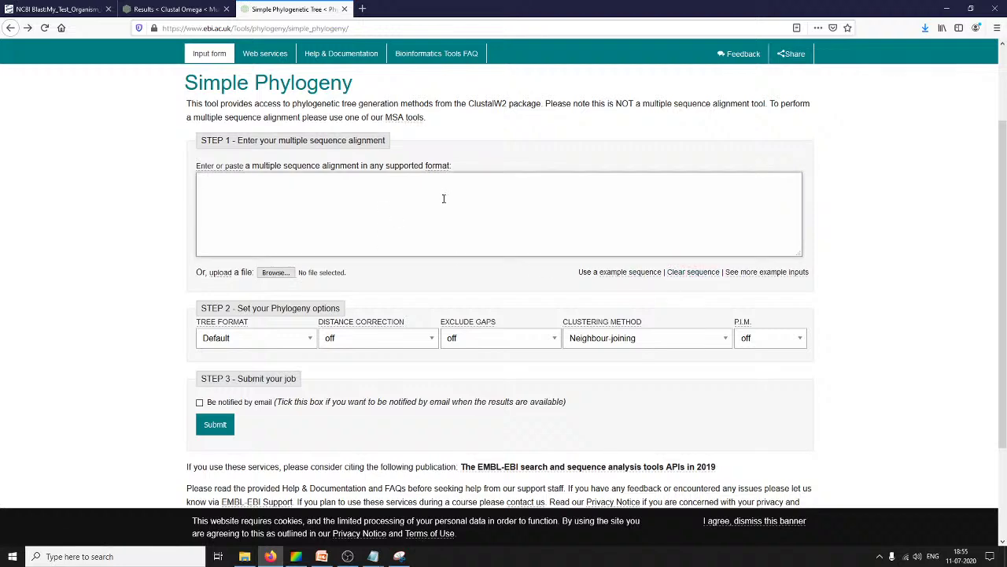
{"action": "left_click", "coordinate": [180, 9]}
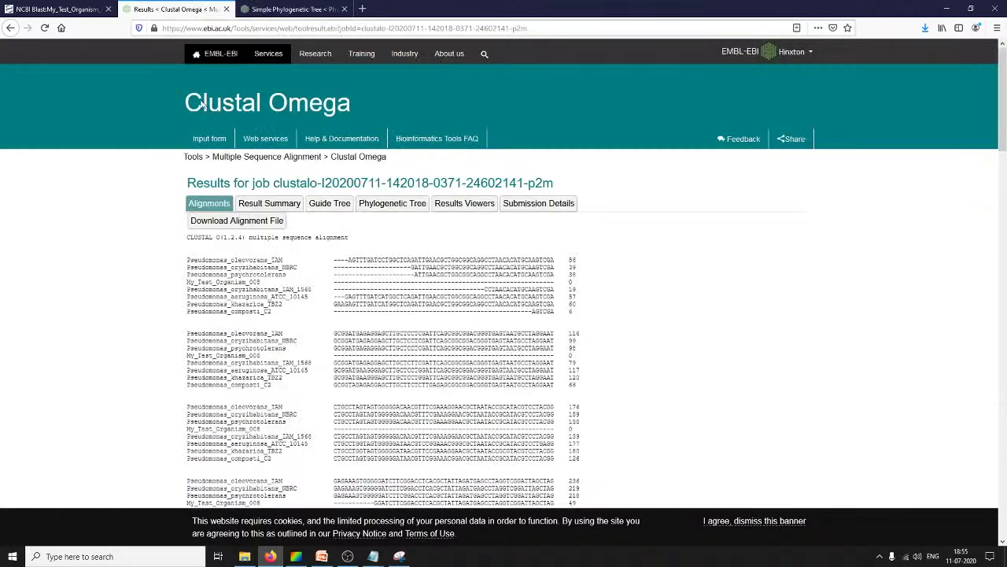
{"action": "left_click_drag", "start_coordinate": [187, 236], "coordinate": [492, 365]}
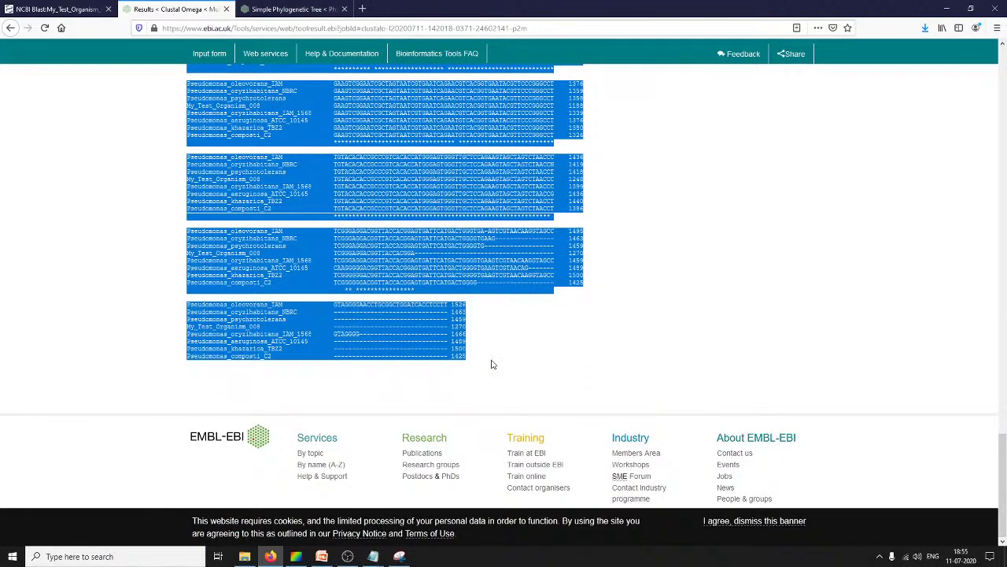
Paste the alignment into the Simple Phylogeny input and submit the job with the Default tree format and Neighbour-joining clustering.
{"action": "left_click", "coordinate": [293, 8]}
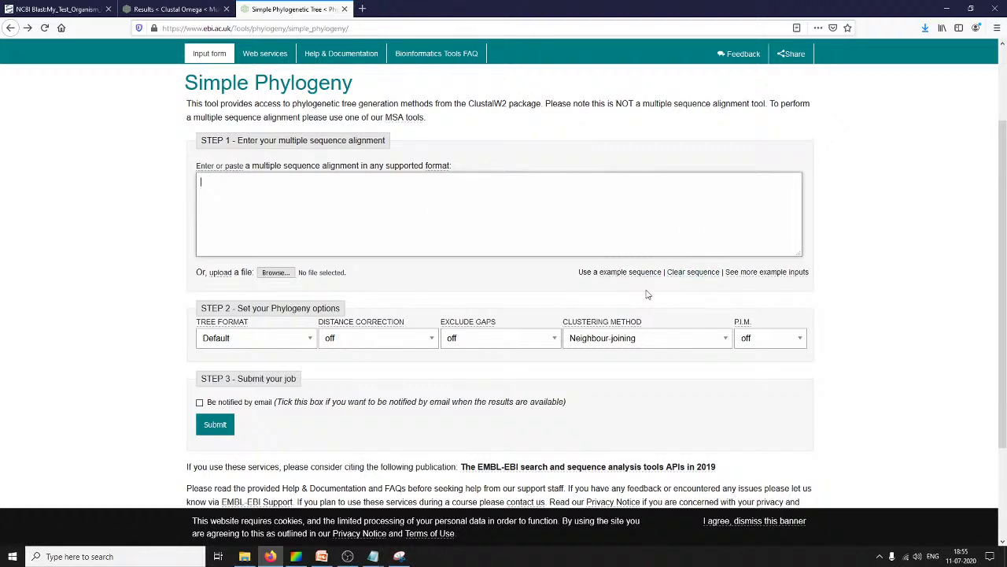
{"action": "key", "text": "ctrl+v"}
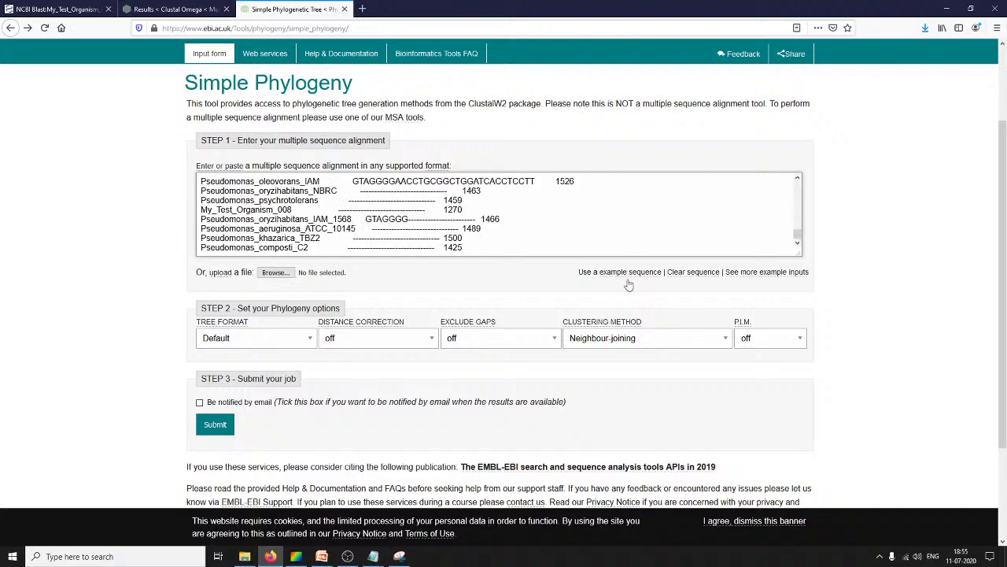
{"action": "left_click", "coordinate": [211, 425]}
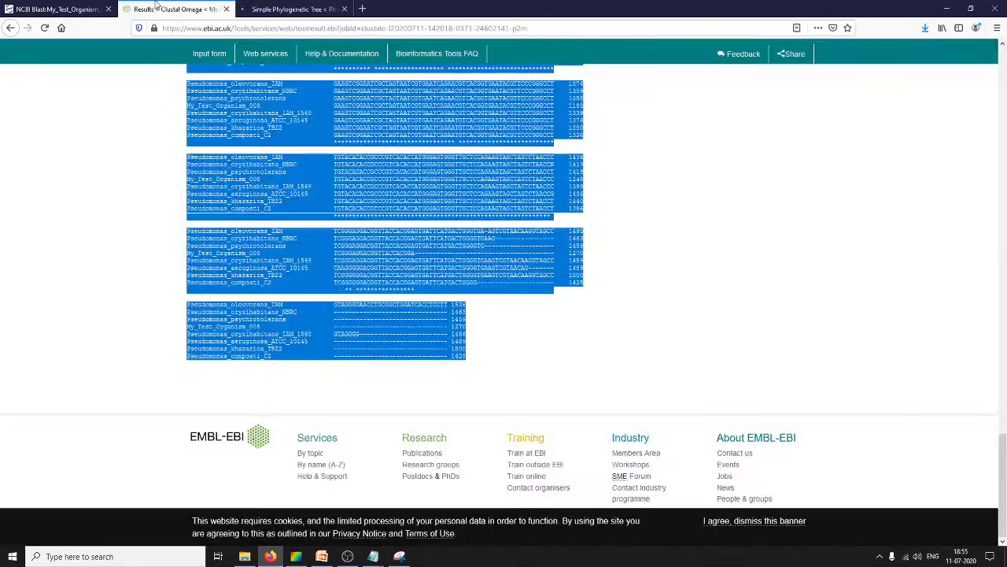
Review the Clustal Omega alignment while the job runs, then view the Simple Phylogeny results.
{"action": "left_click", "coordinate": [175, 8]}
{"action": "scroll", "coordinate": [286, 269], "scroll_direction": "up", "scroll_amount": 4}
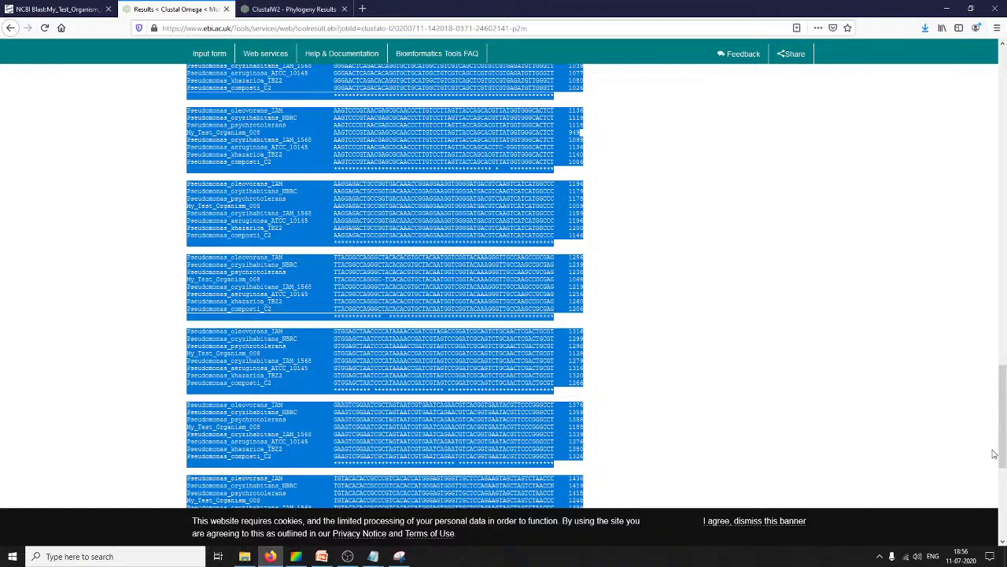
{"action": "left_click", "coordinate": [335, 8]}
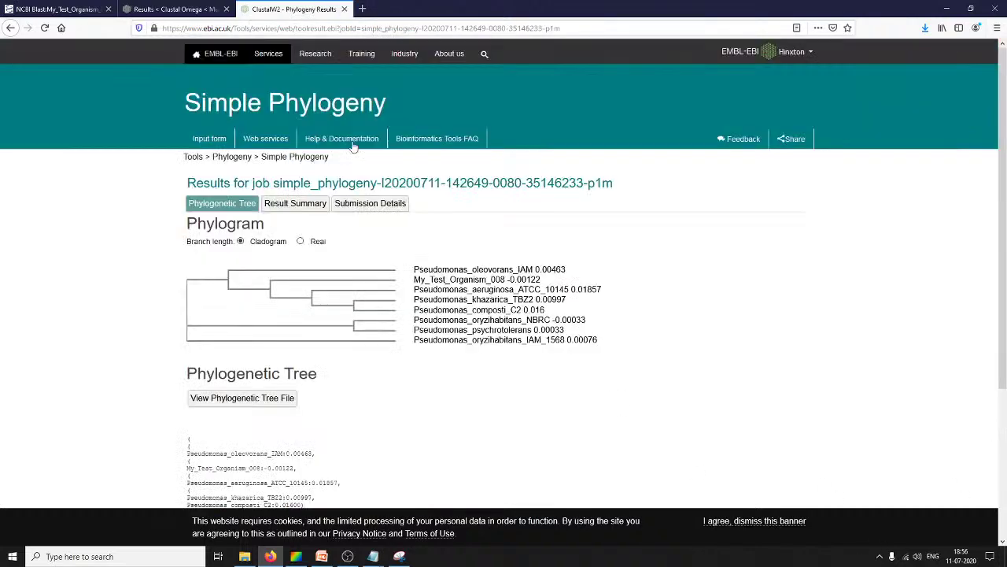